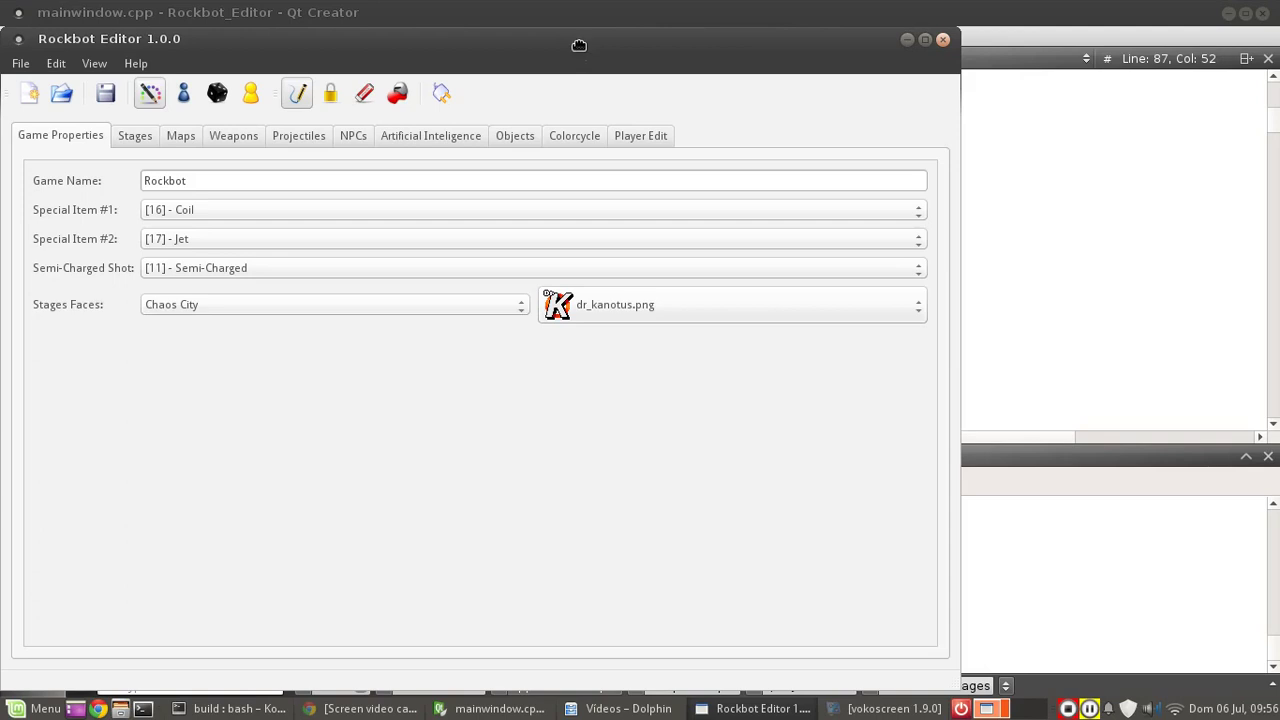
Set the stage face for Deep Jungle to betabot.png in the game properties.
left_click_drag(579, 45, 615, 44)
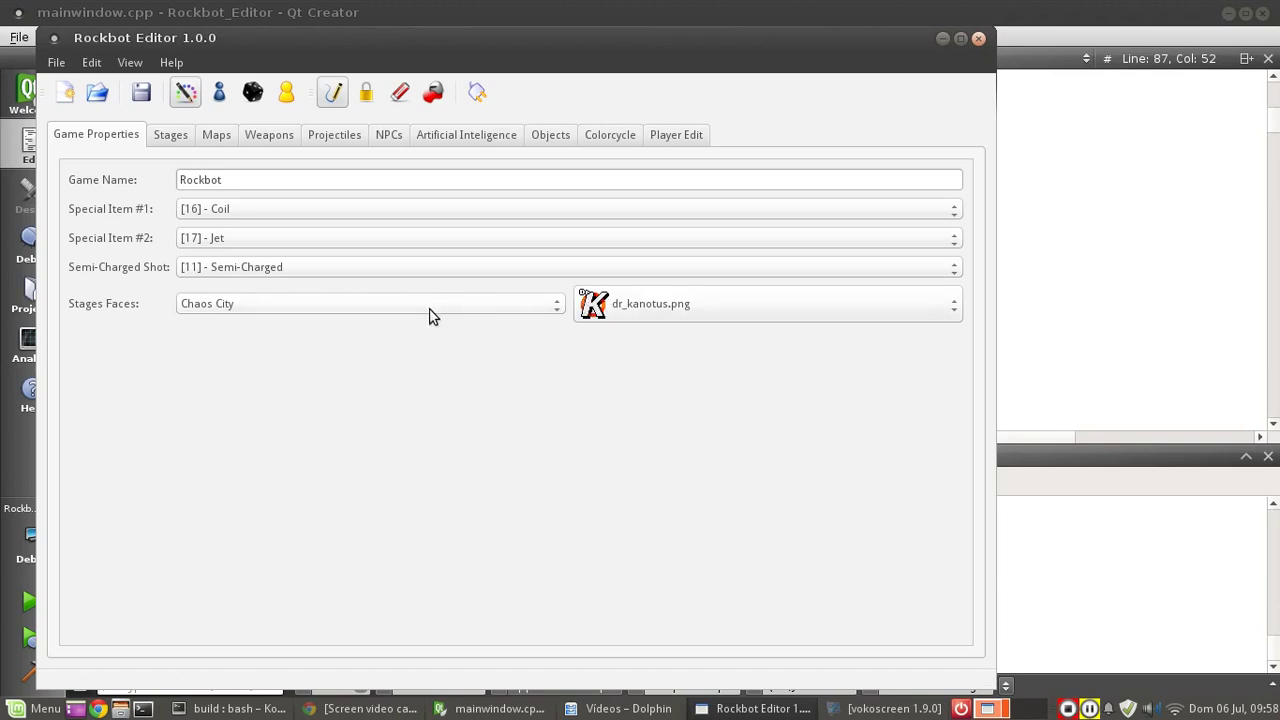
scroll(430, 310, "down", 1)
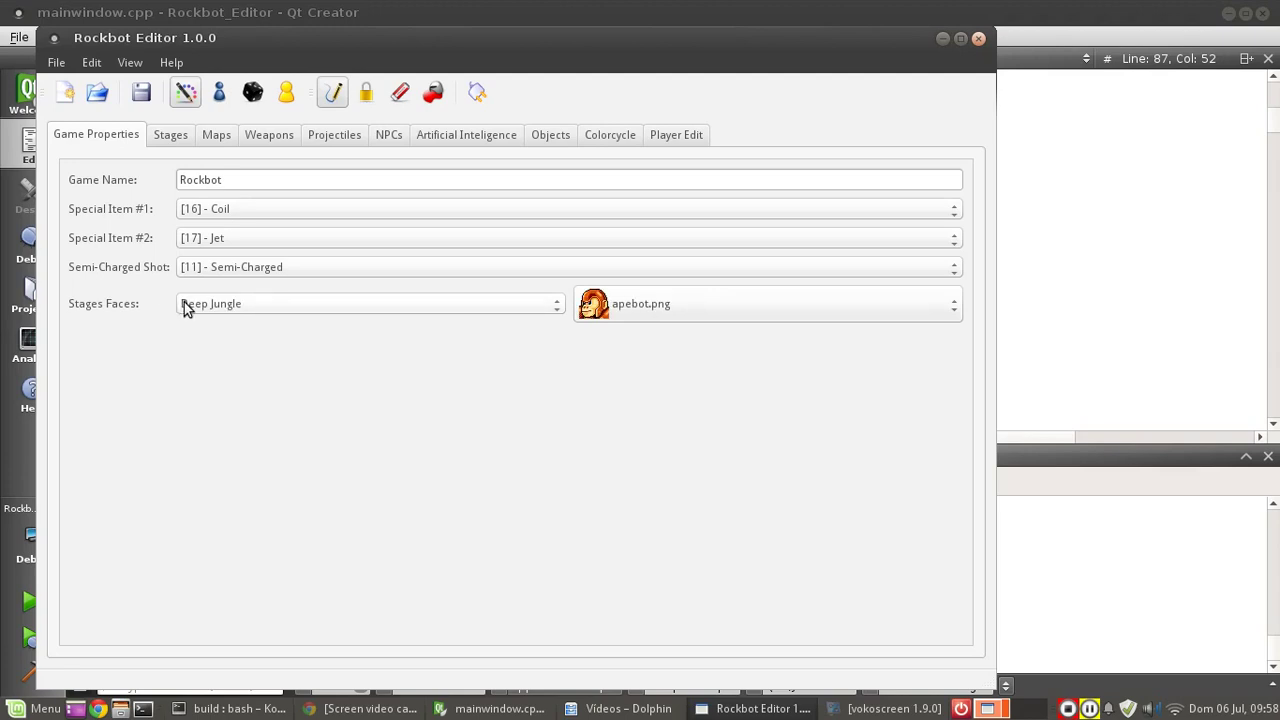
left_click(641, 312)
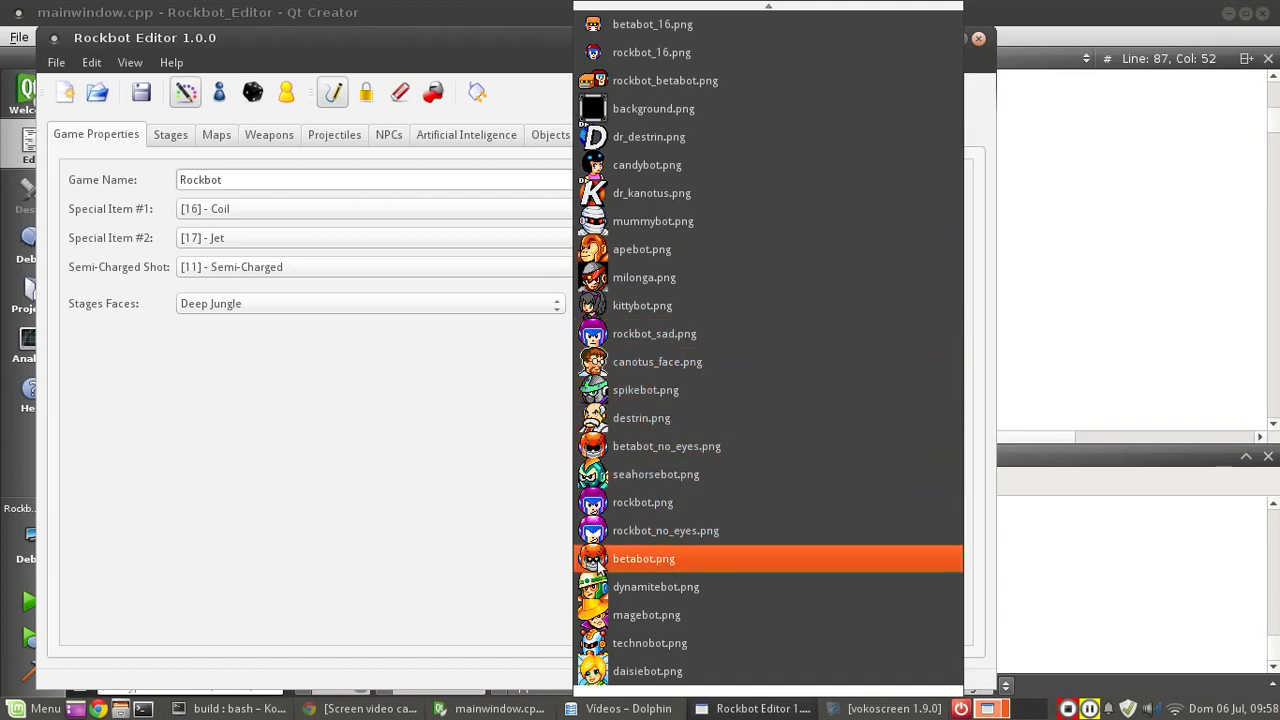
left_click(592, 563)
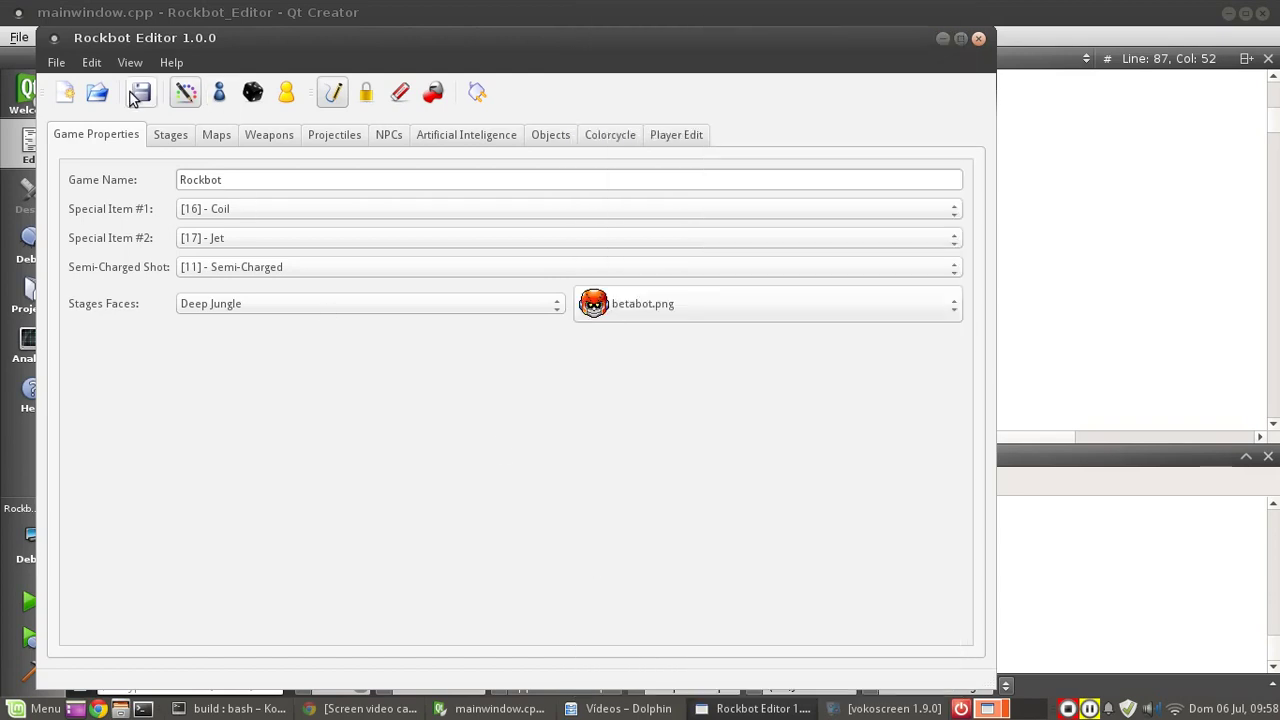
Switch to Konsole, run ./rockbot, load the saved game to check the stage select faces, and quit the game.
left_click(235, 708)
key("Up")
key("Return")
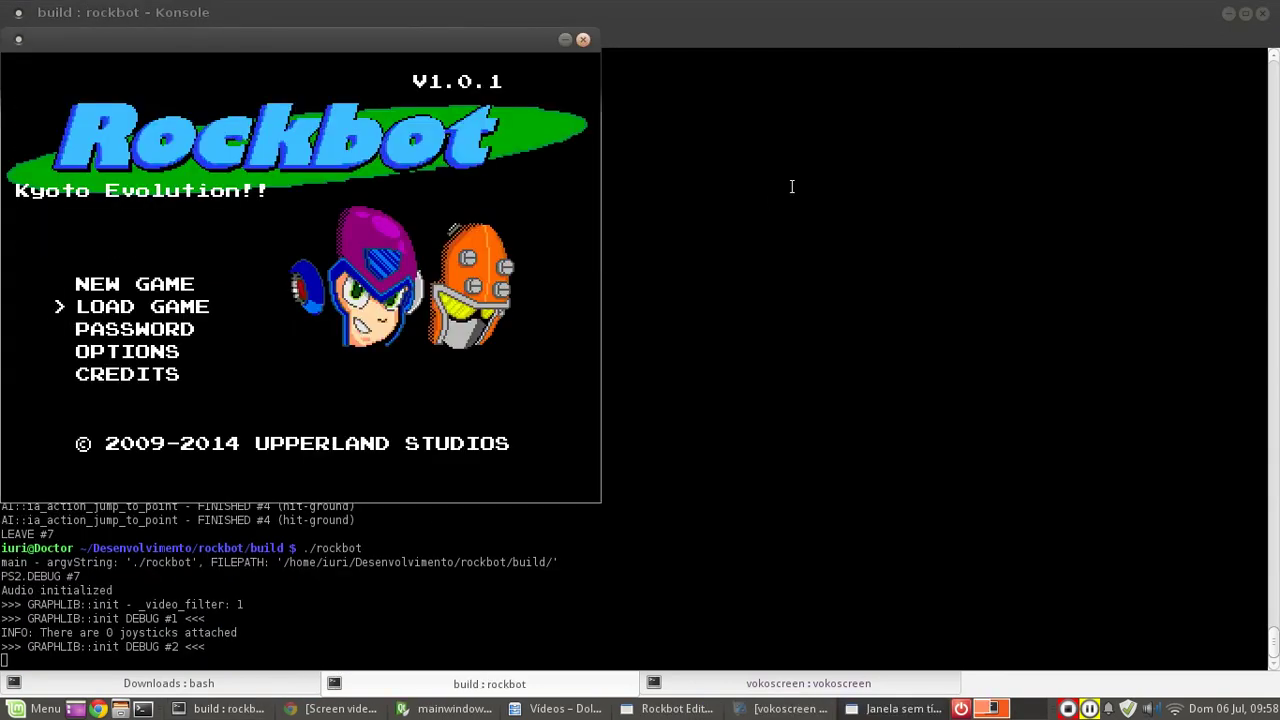
key("Return")
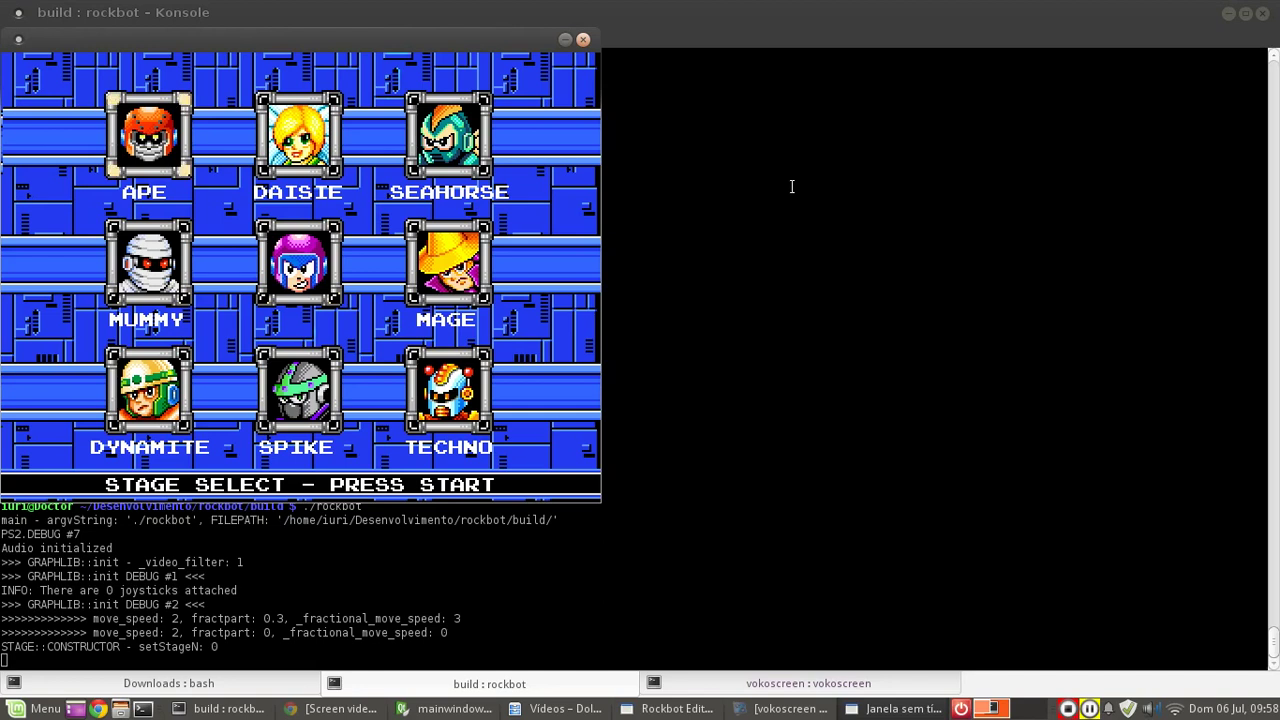
key("Escape")
key("Return")
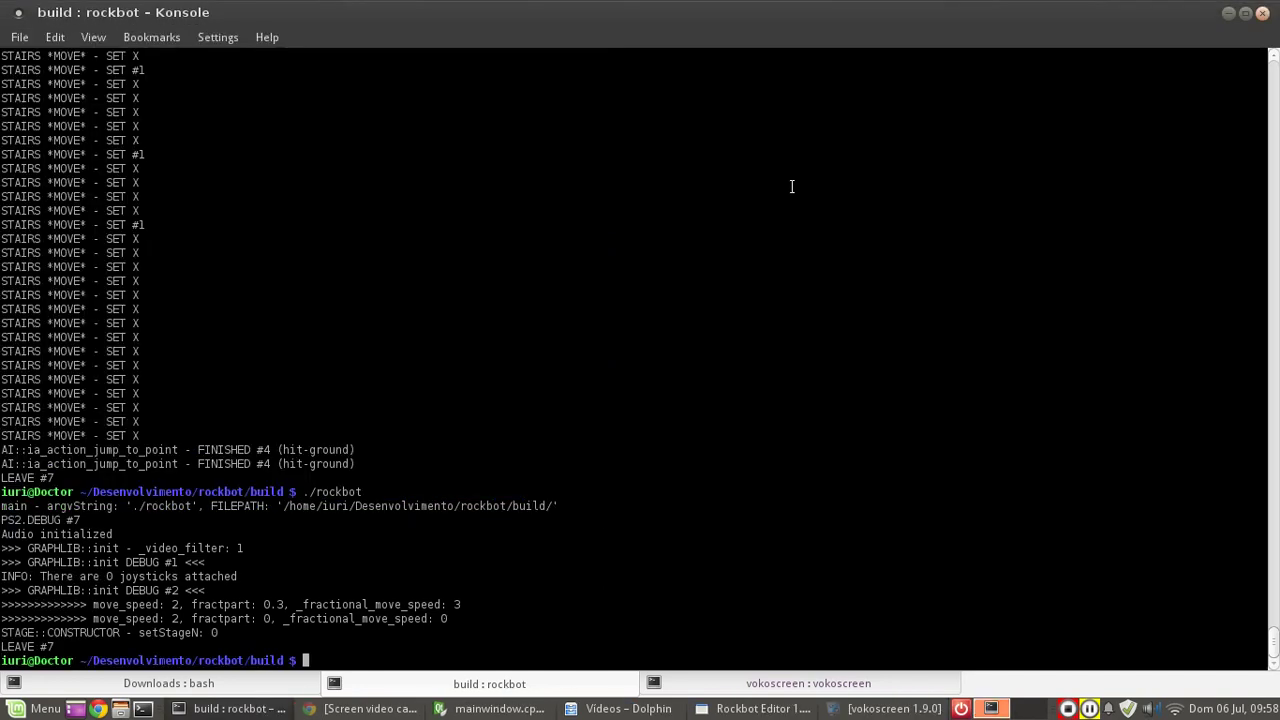
Switch back to Rockbot Editor, set the Deep Jungle stage face to apebot.png, and save the game data.
left_click(893, 708)
left_click(763, 708)
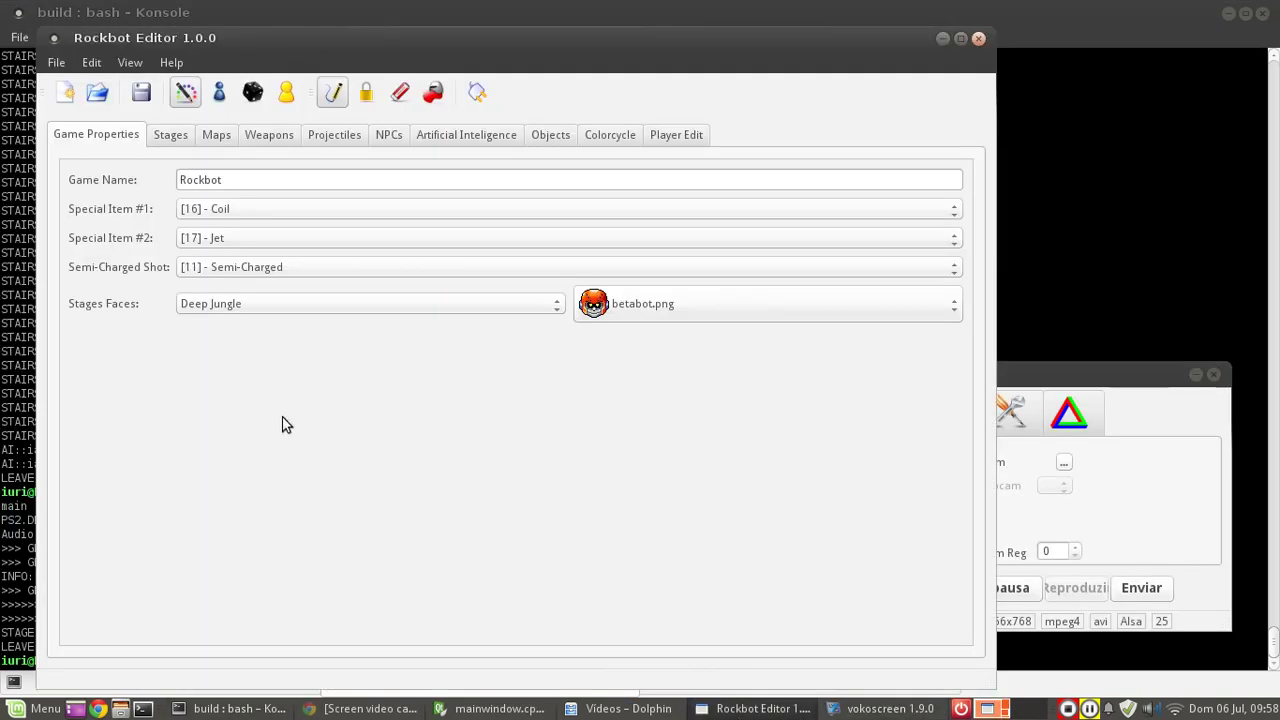
left_click(1195, 374)
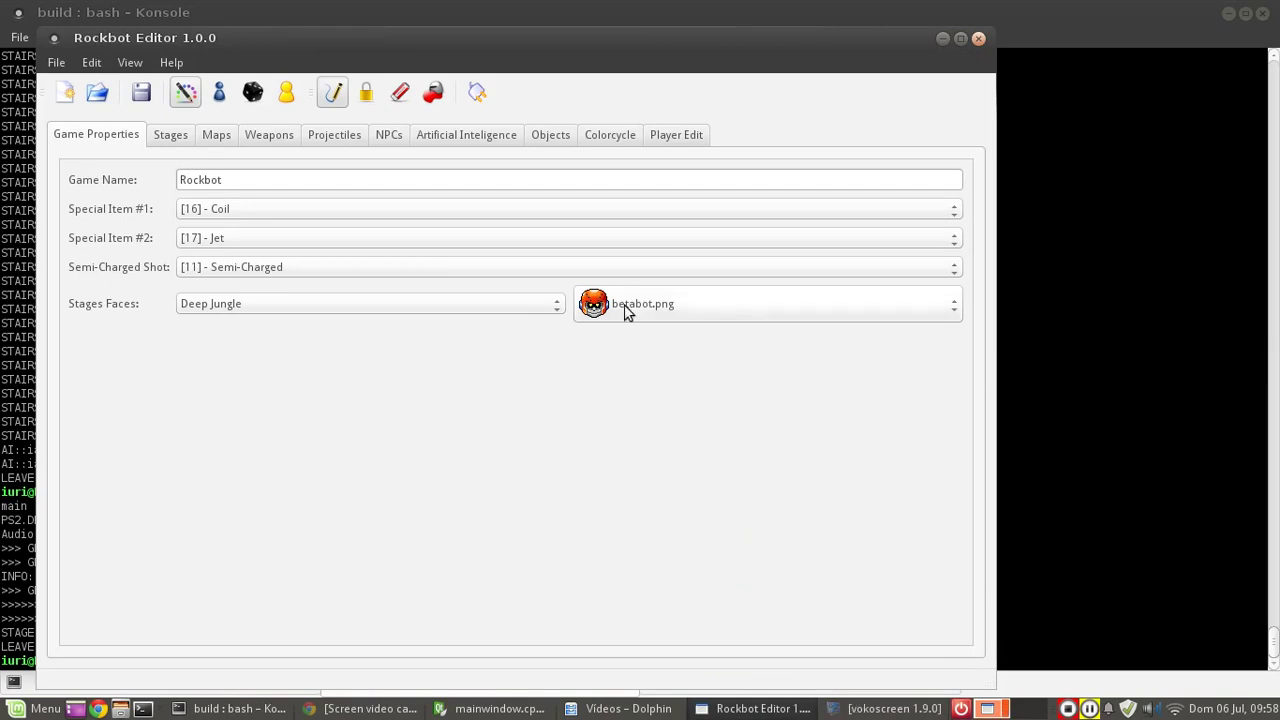
left_click(663, 303)
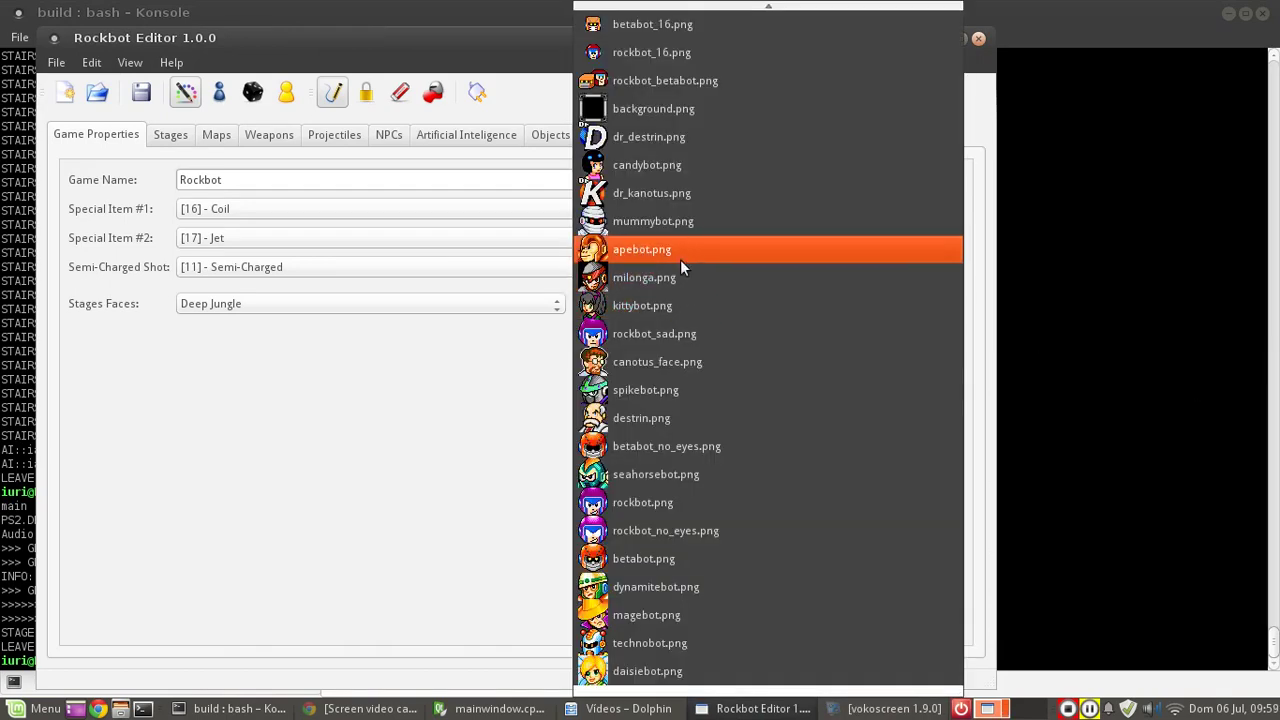
left_click(680, 268)
left_click(148, 100)
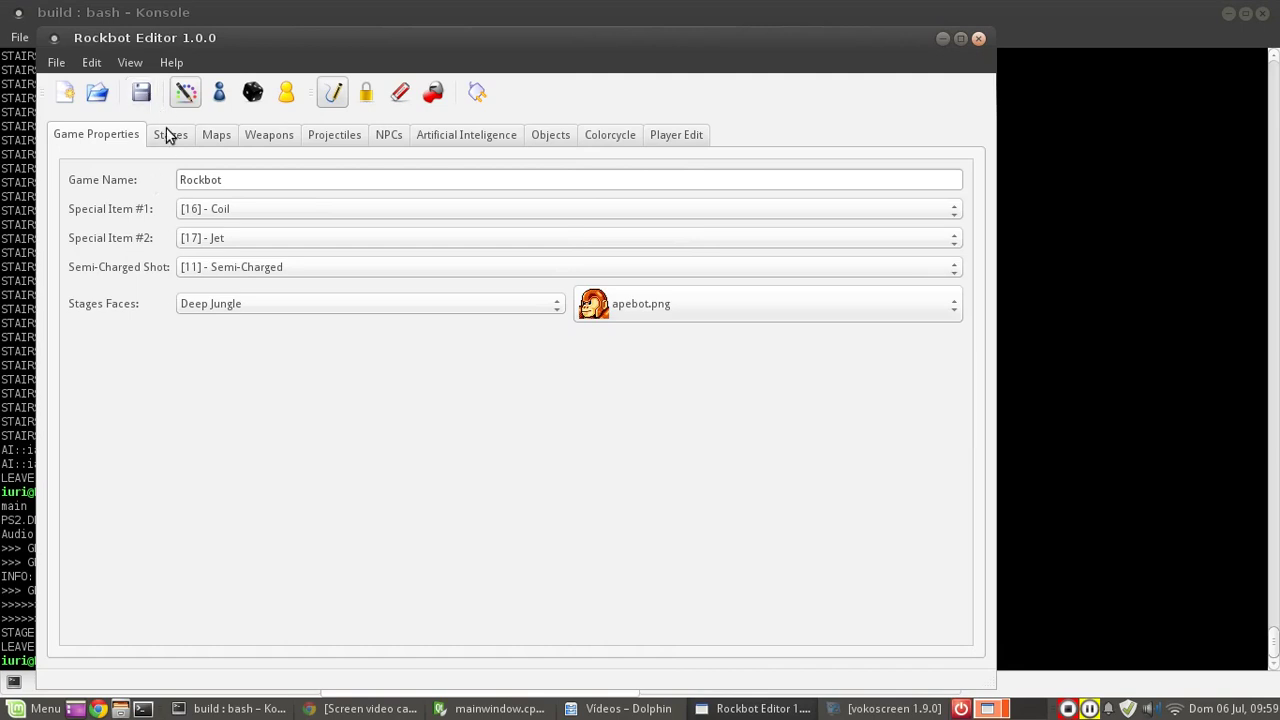
Bring up the Sun-God Realm stage settings and review its stage name, boss name and background music choices.
left_click(166, 136)
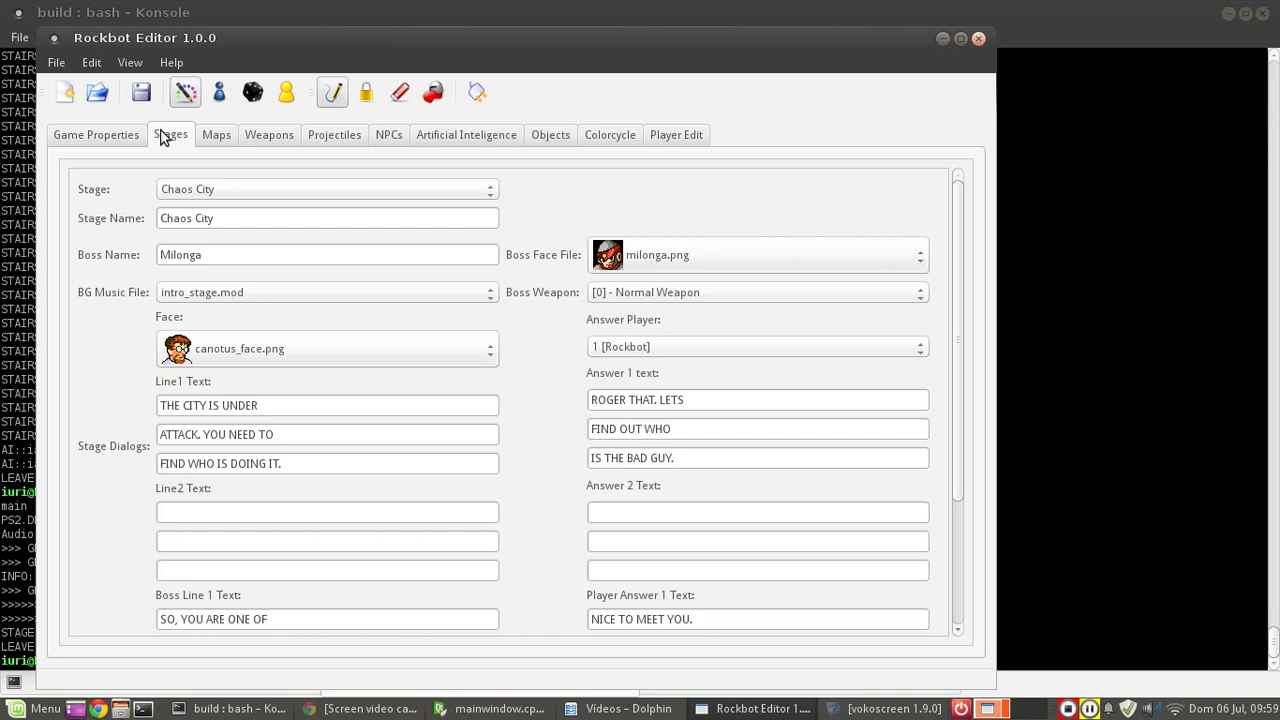
left_click(260, 190)
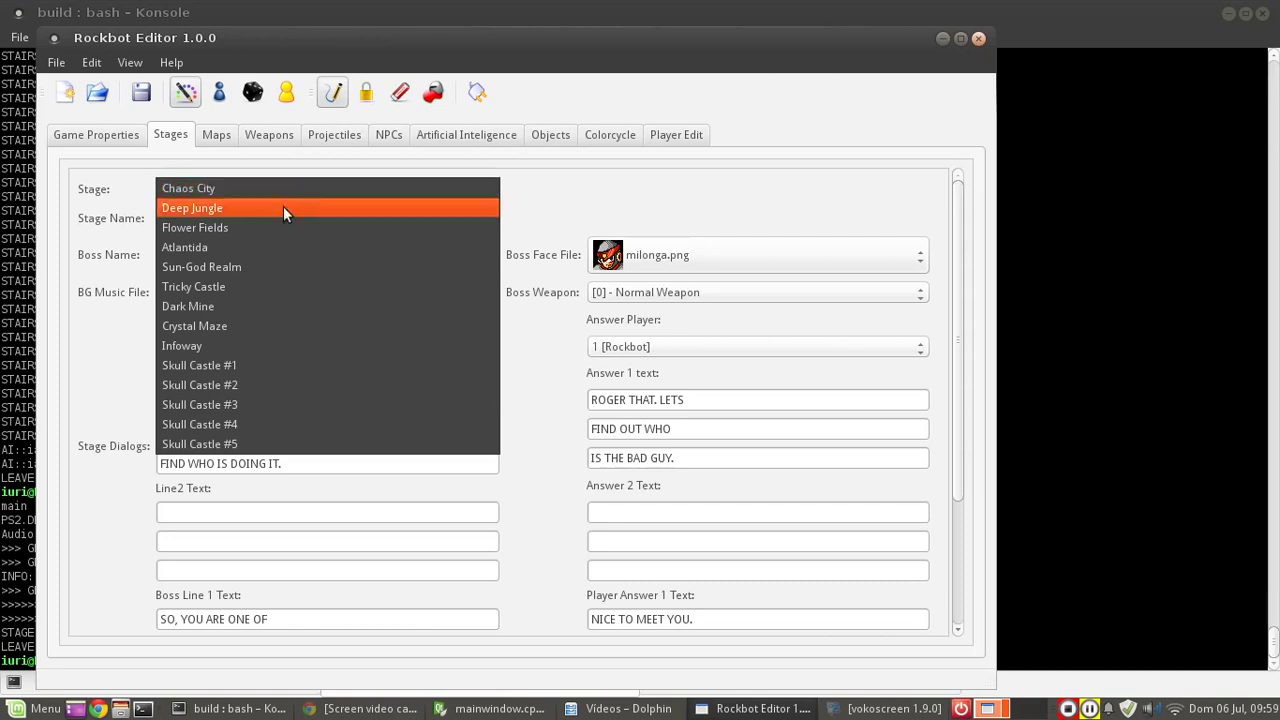
left_click(237, 266)
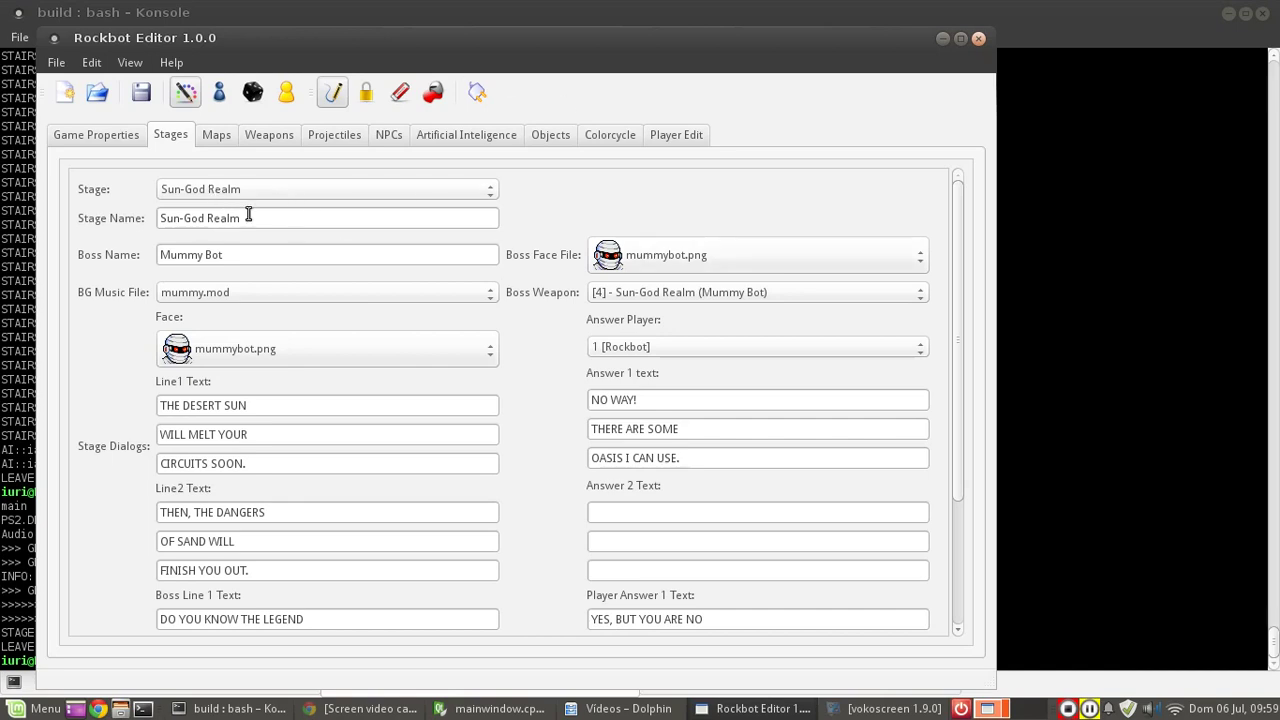
left_click_drag(248, 217, 140, 217)
left_click_drag(250, 258, 160, 256)
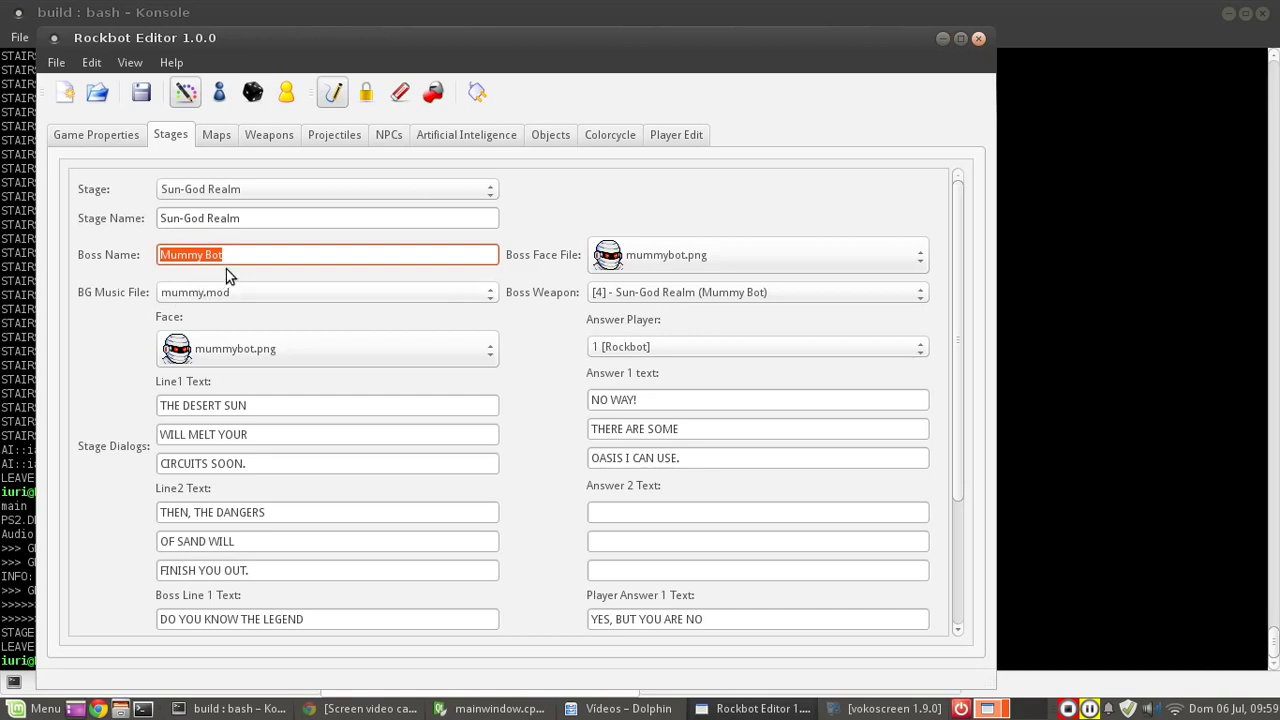
left_click(257, 293)
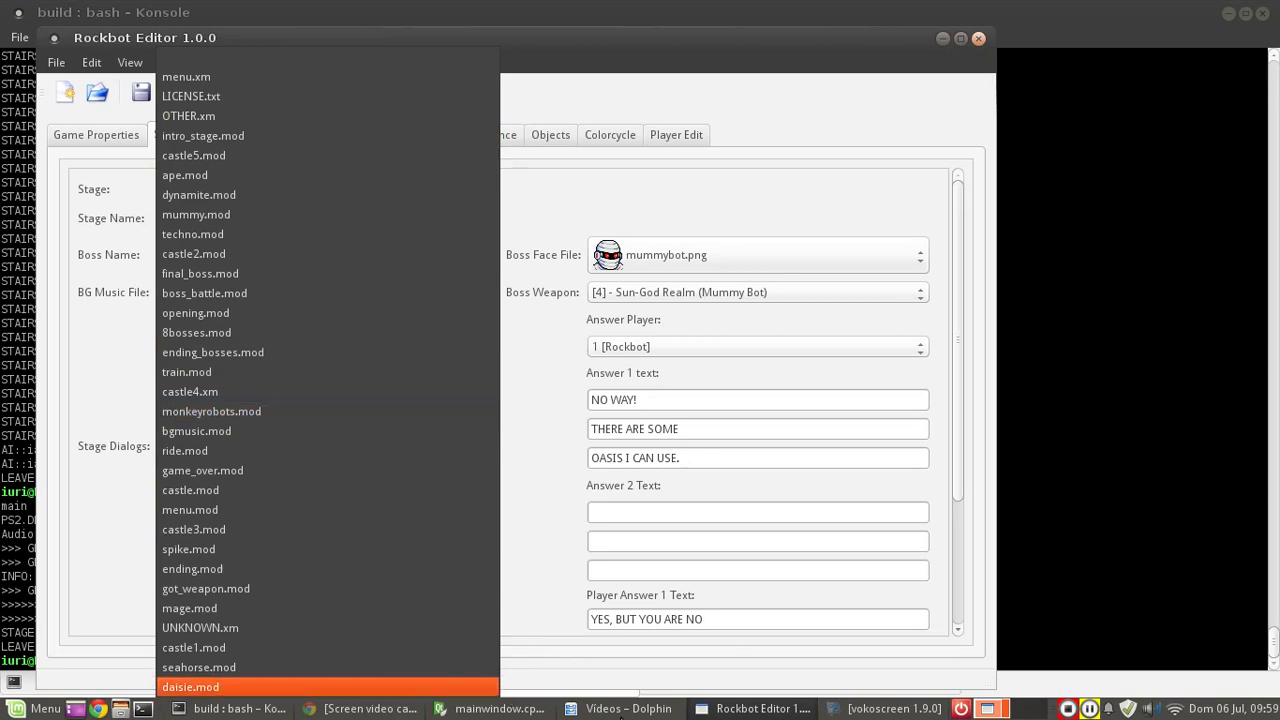
Switch to Dolphin and open the folder Home/Desenvolvimento/rockbot/build/data.
left_click(622, 708)
left_click(622, 708)
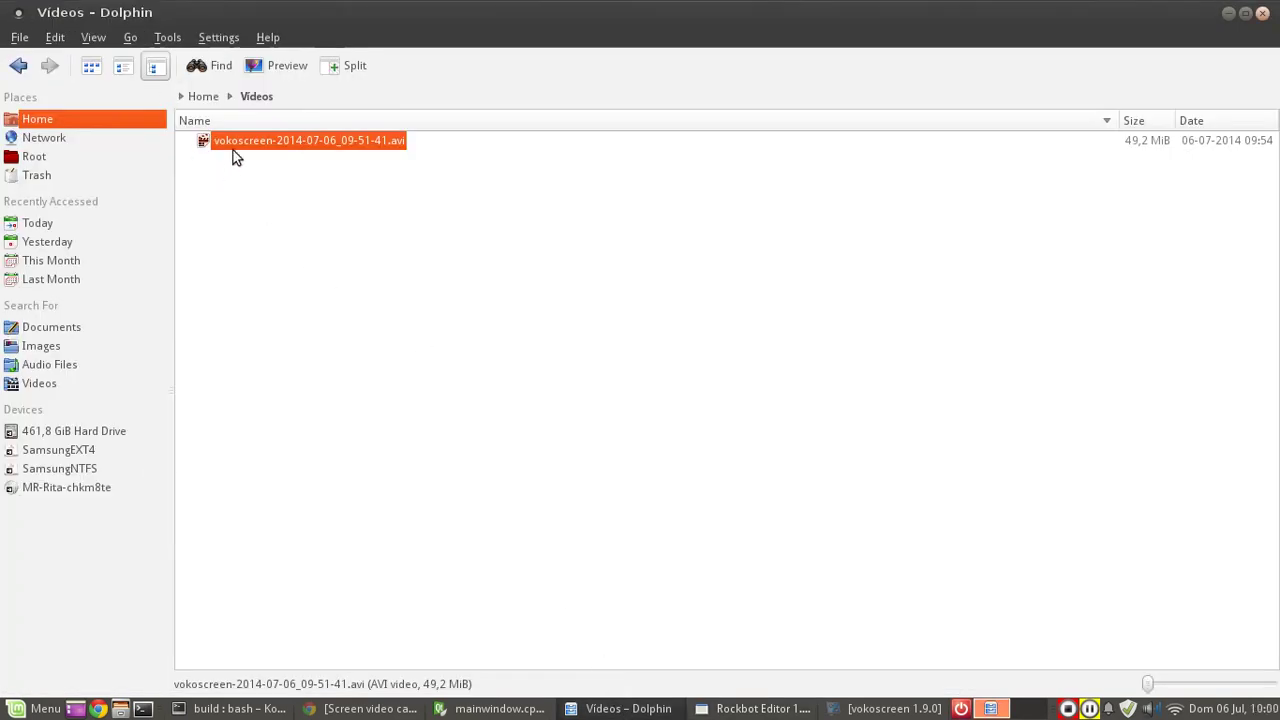
left_click(204, 100)
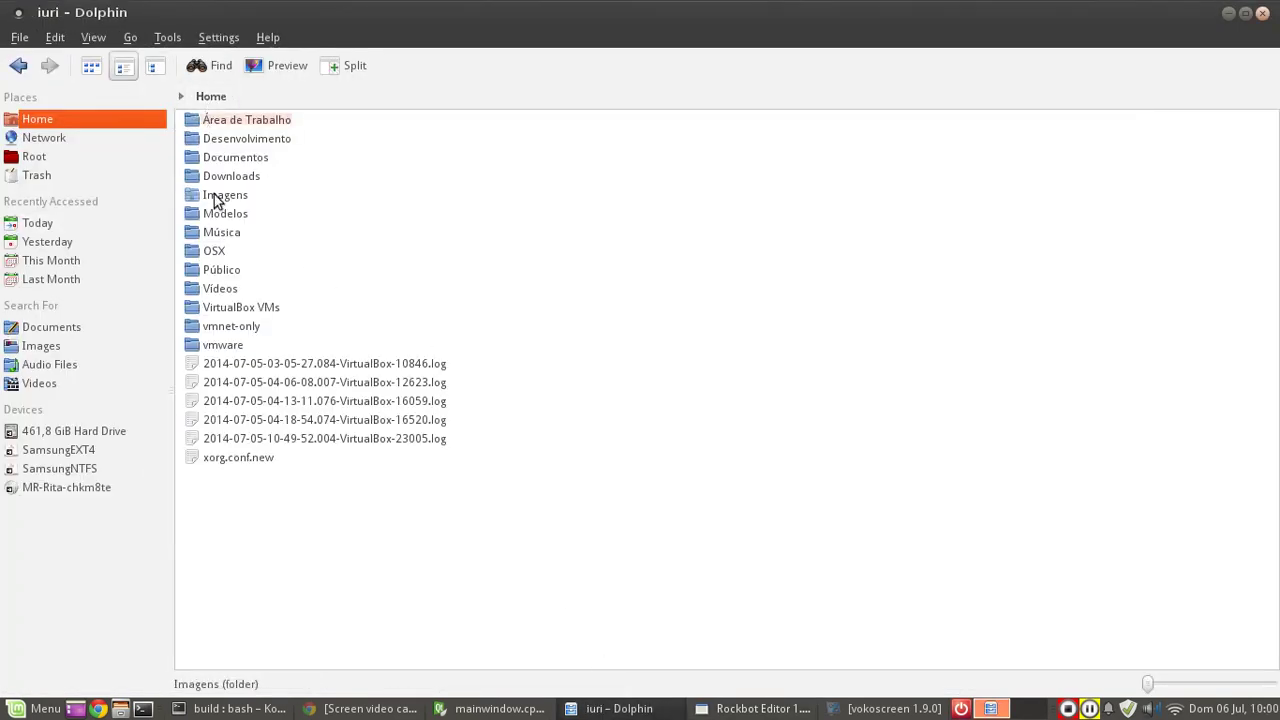
left_click(242, 141)
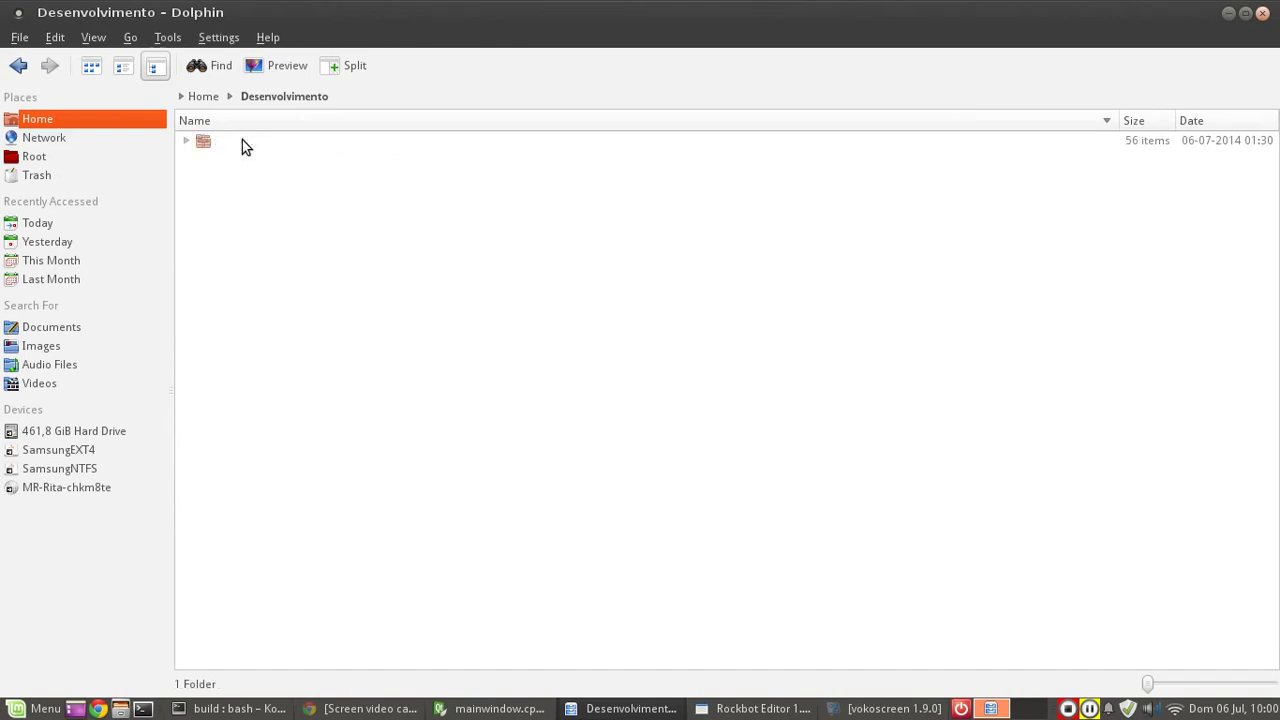
left_click(242, 140)
left_click(231, 184)
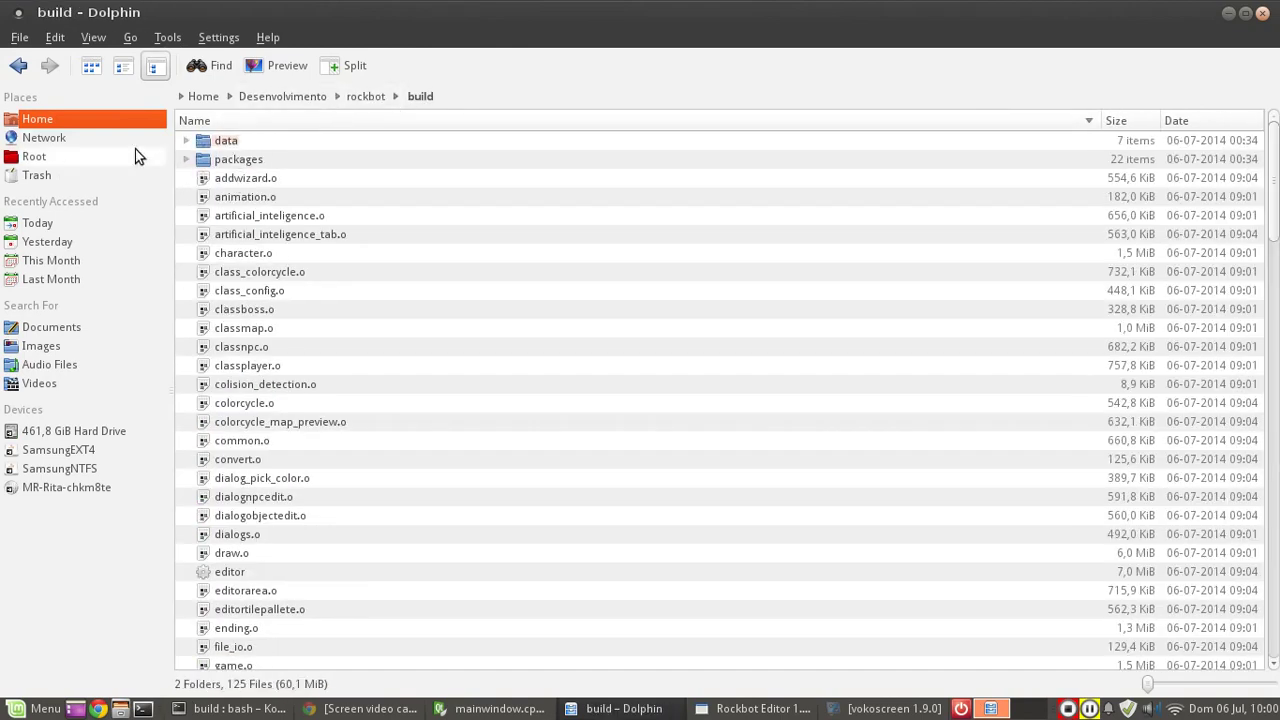
left_click(225, 142)
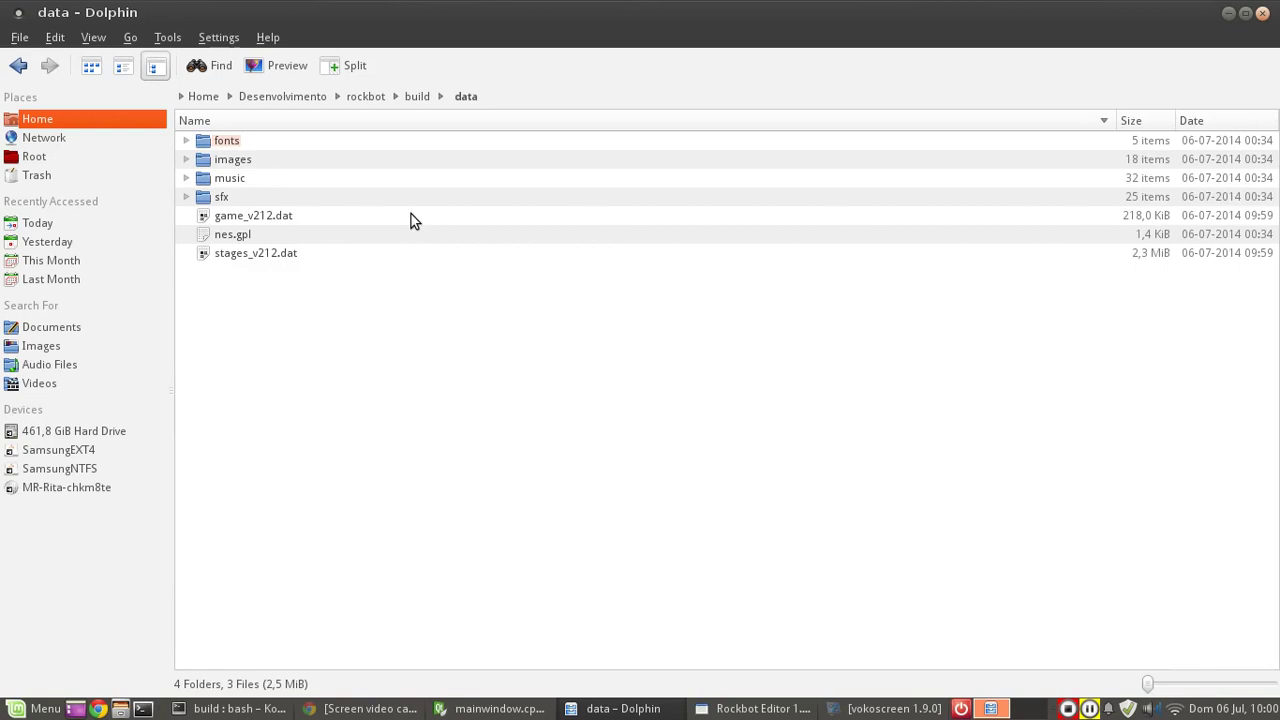
Examine the contents of the fonts, music and sfx folders inside the data folder.
left_click(236, 141)
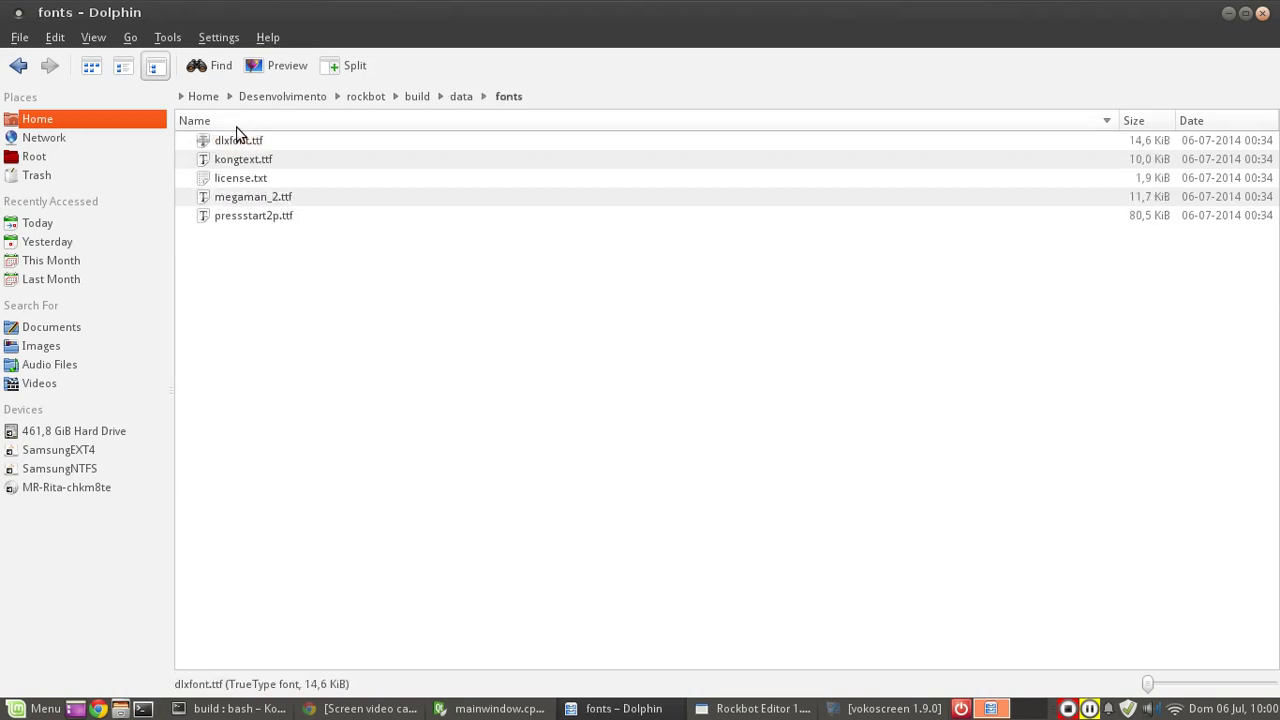
left_click(455, 98)
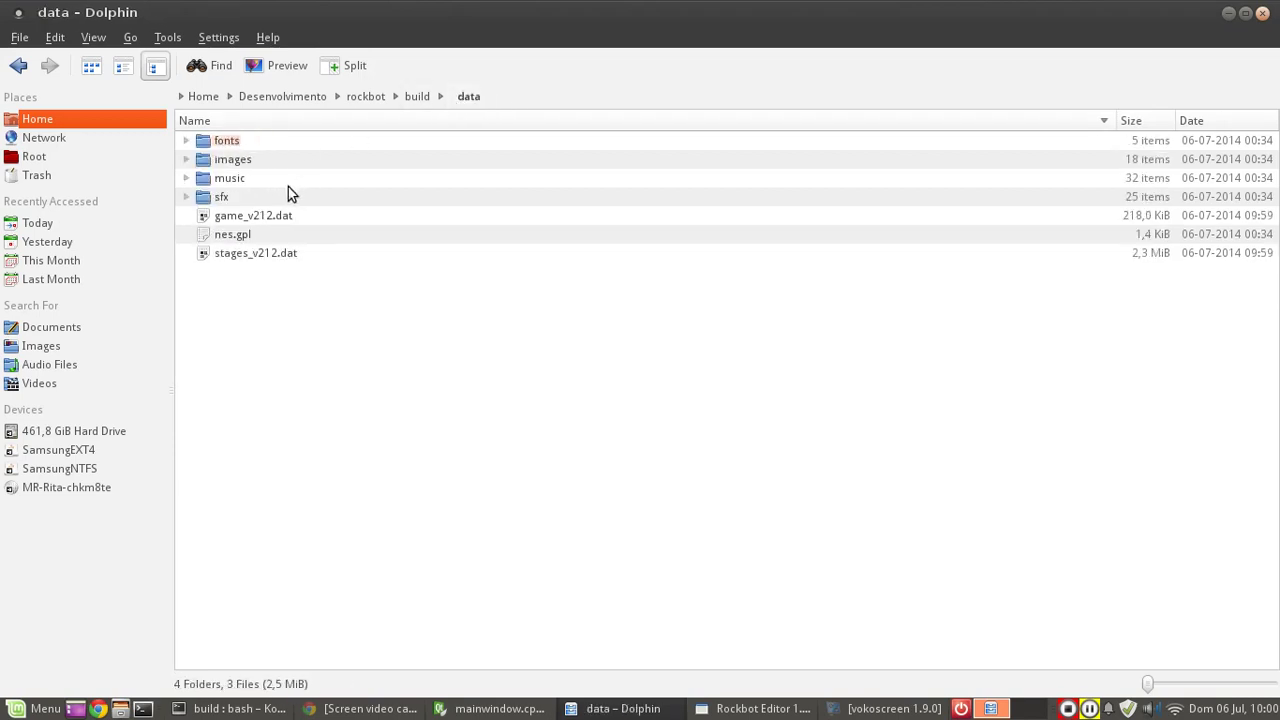
left_click(232, 178)
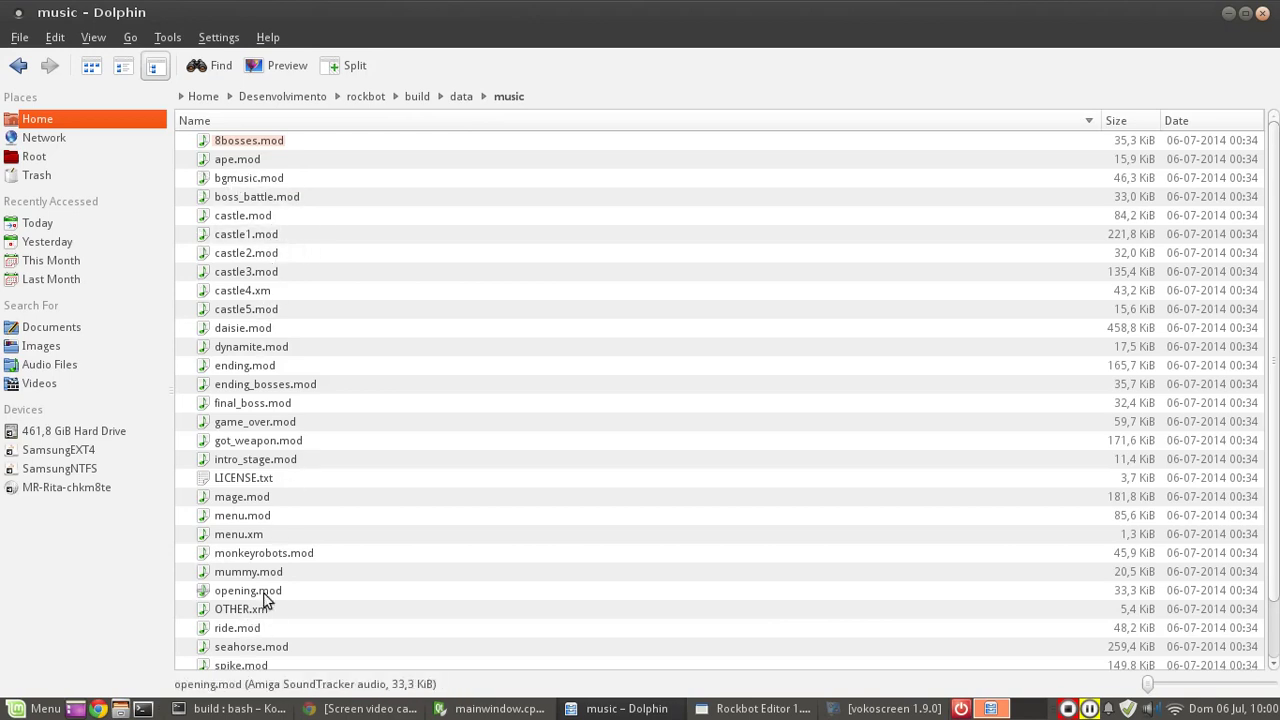
scroll(262, 605, "down", 1)
scroll(286, 268, "up", 1)
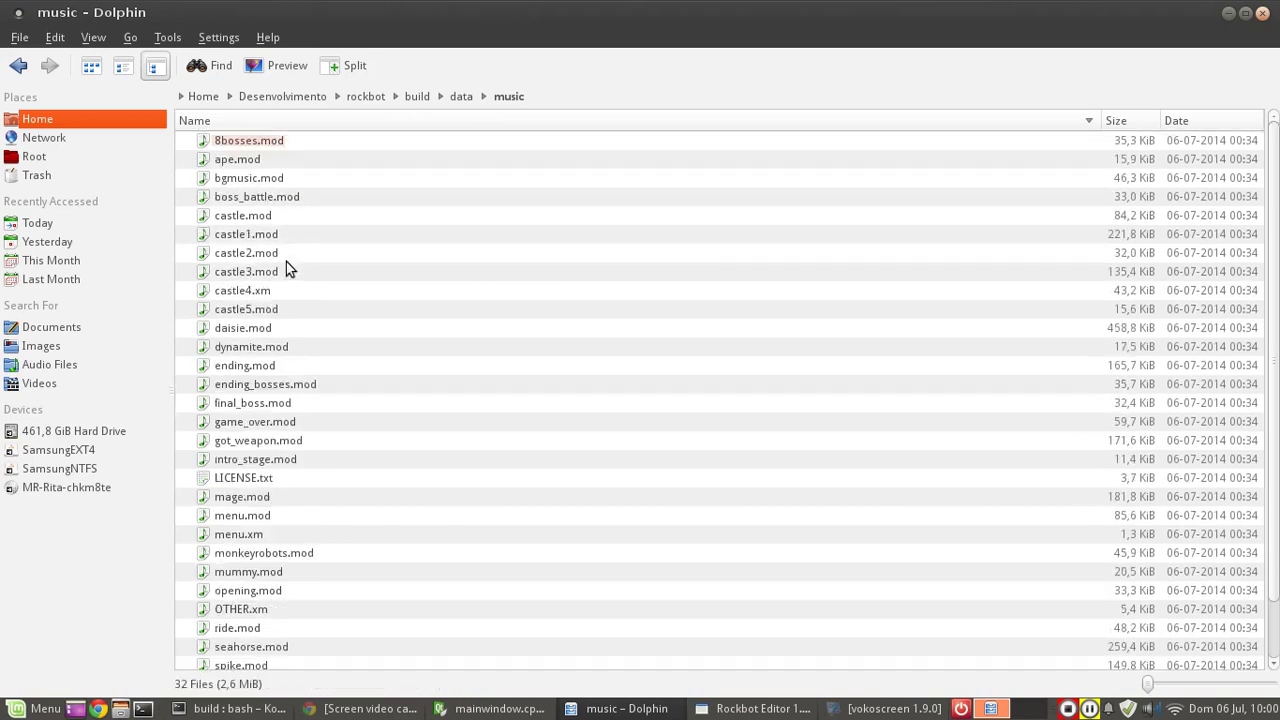
left_click(455, 95)
left_click(226, 195)
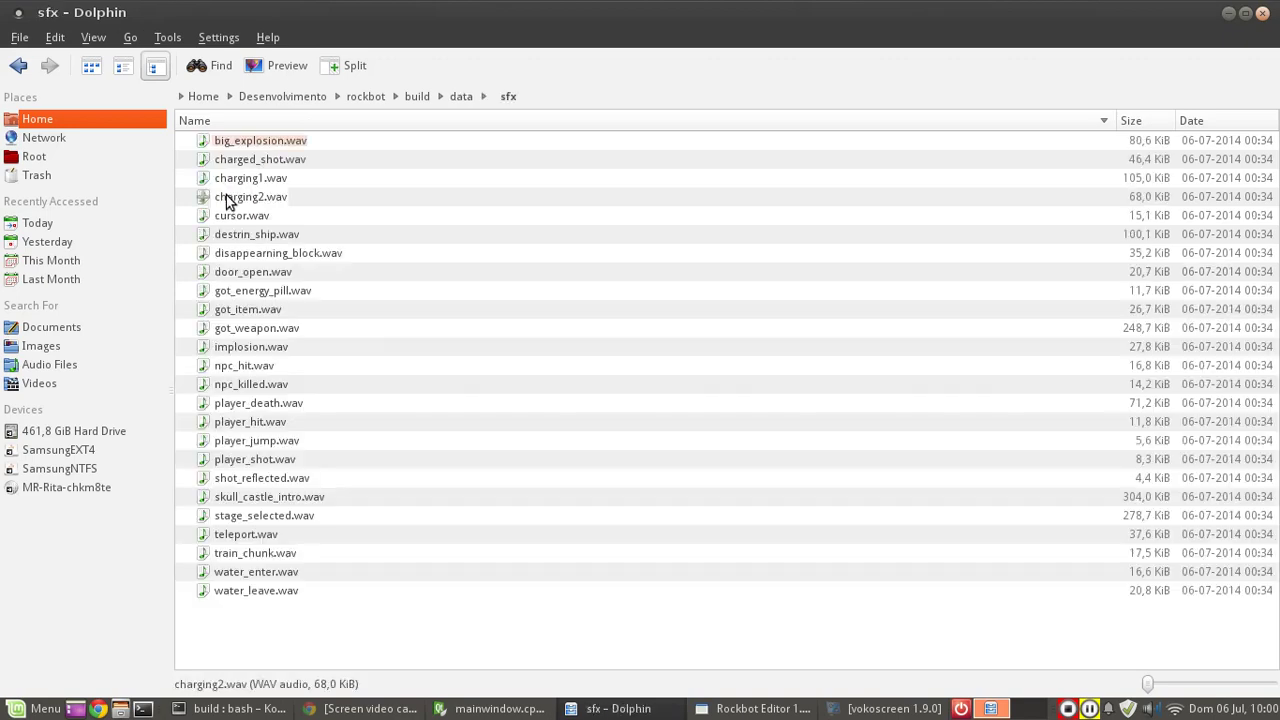
left_click(292, 406)
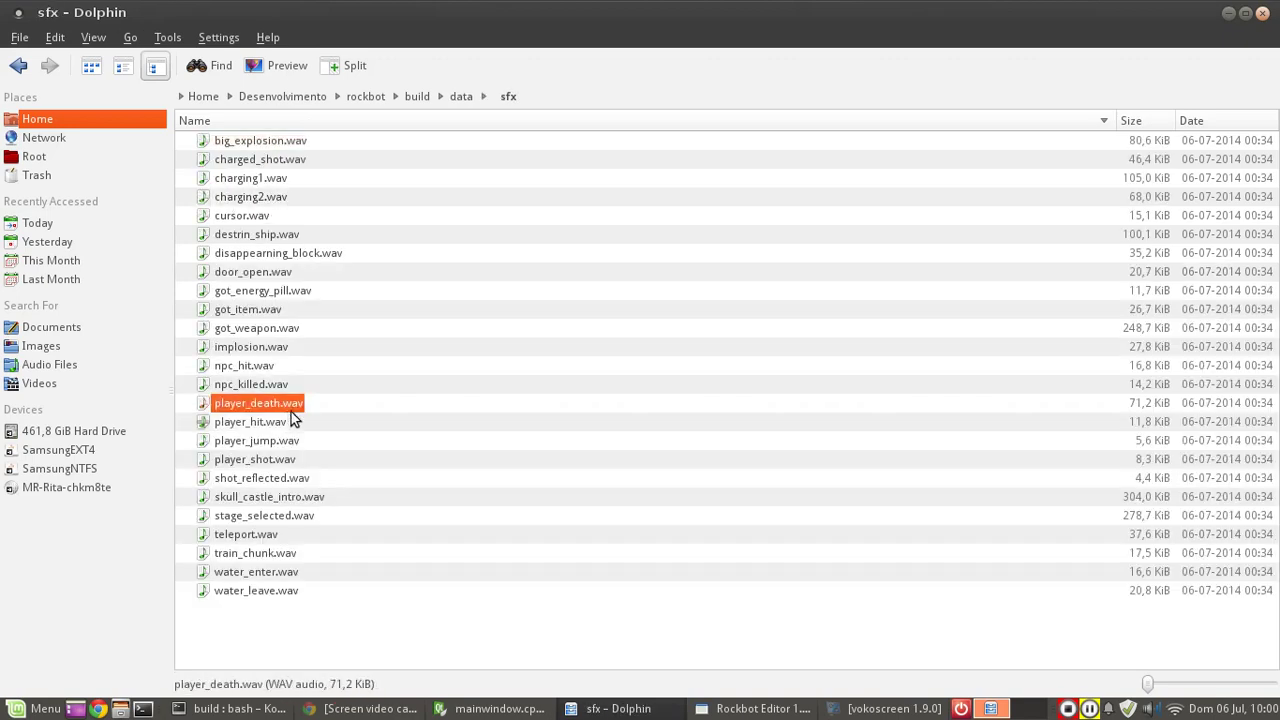
Open the images/faces folder inside data and look through the face images with previews enabled.
left_click(455, 97)
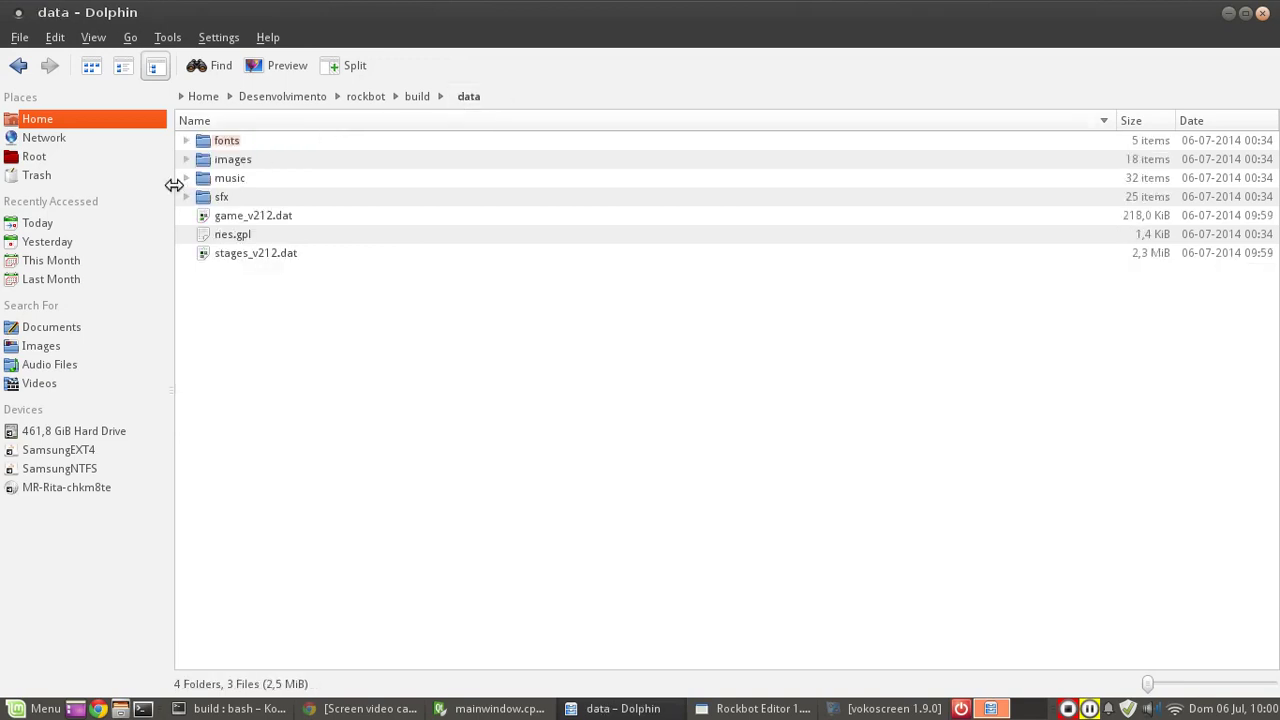
left_click(222, 167)
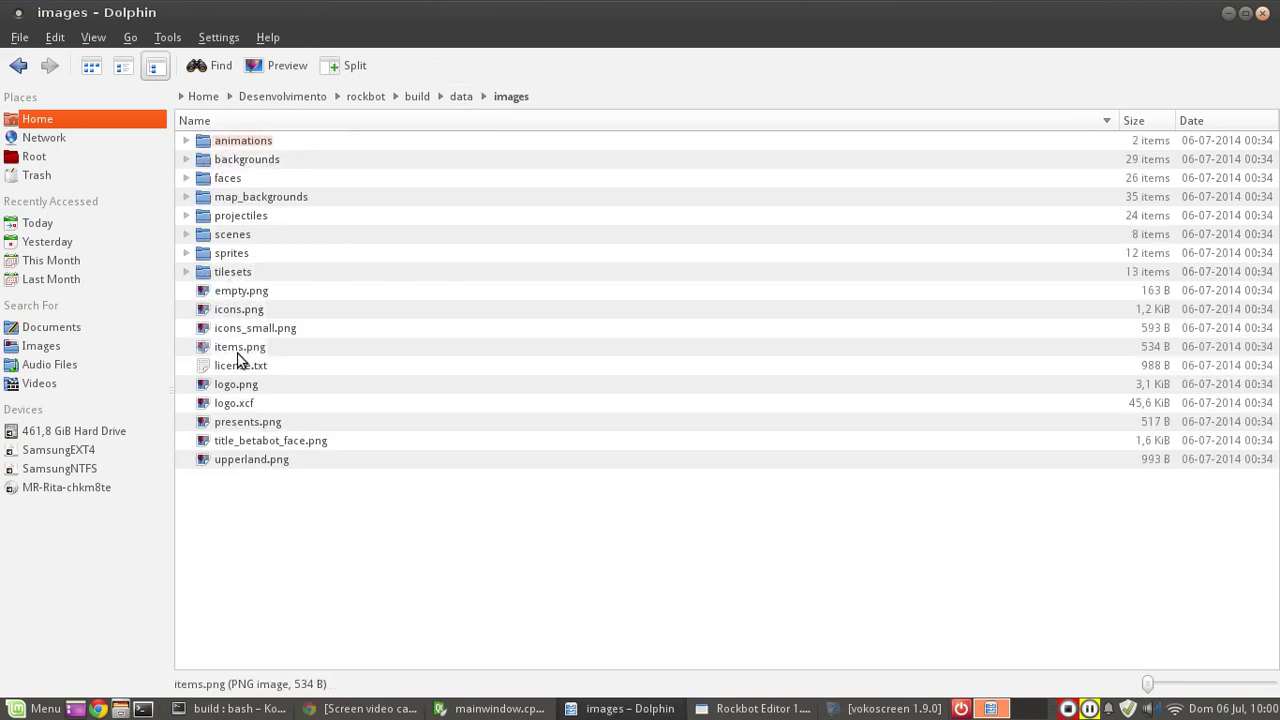
left_click(226, 182)
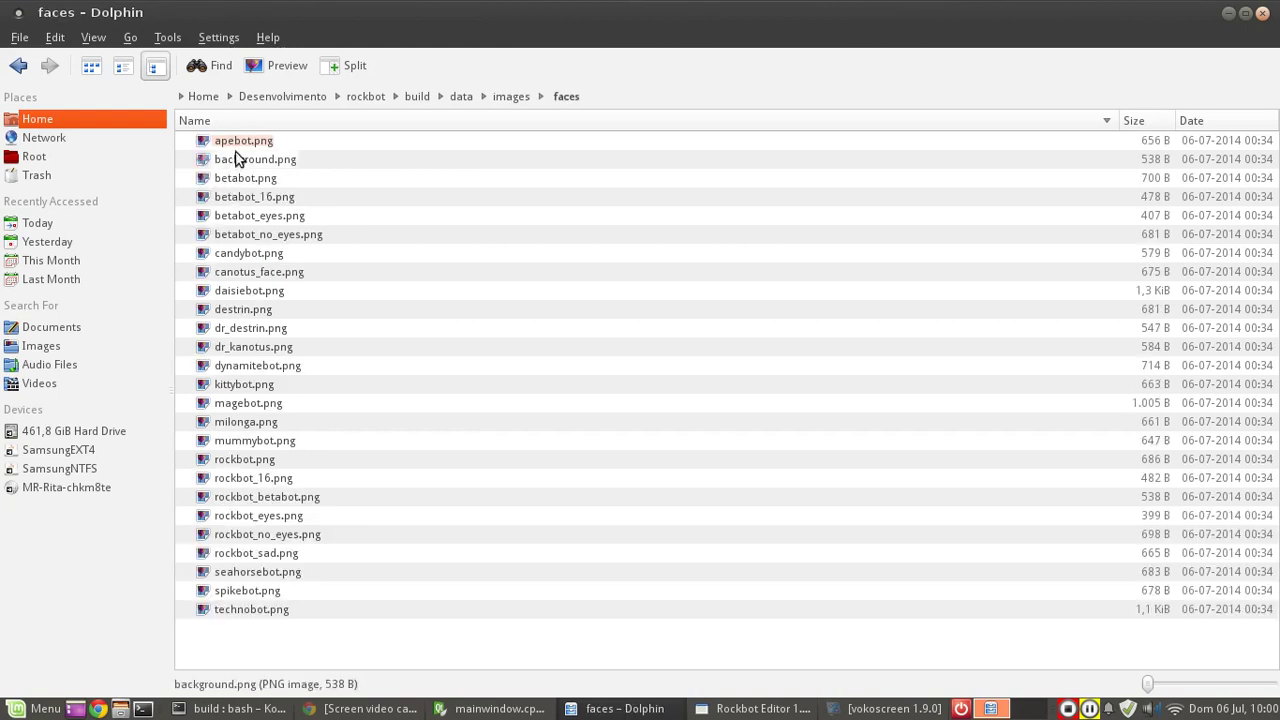
left_click(284, 67)
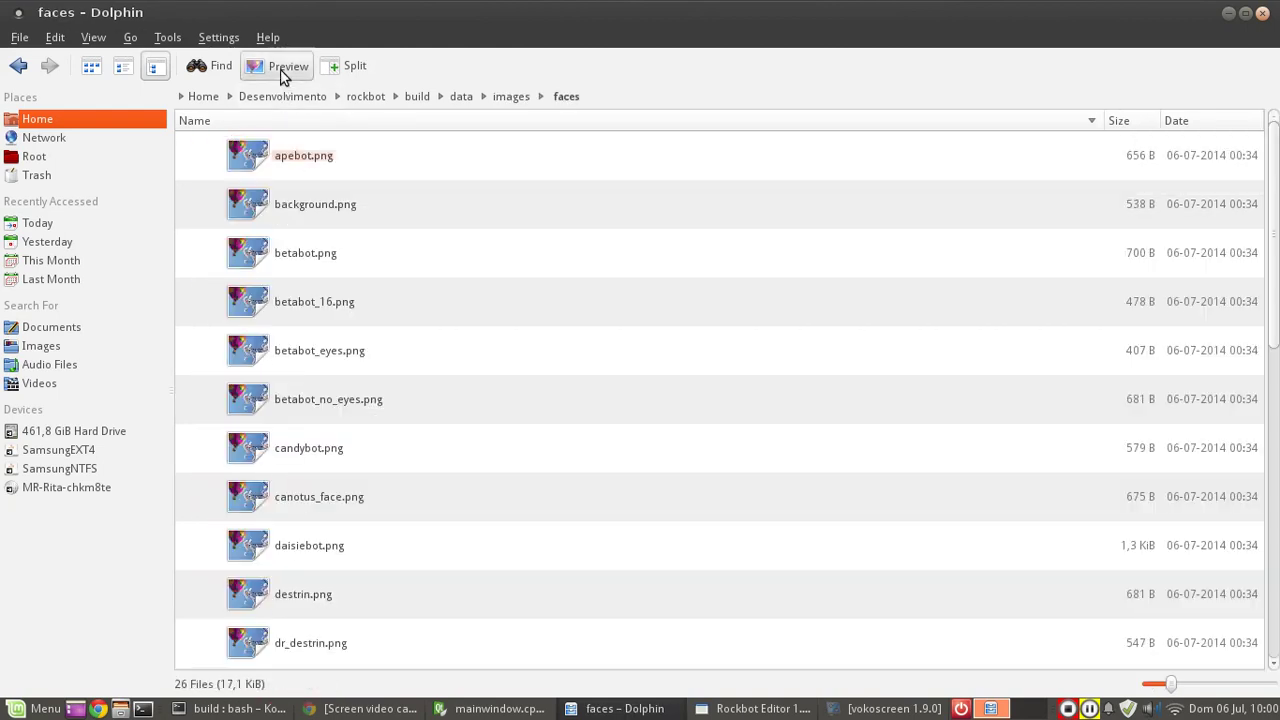
scroll(250, 460, "down", 5)
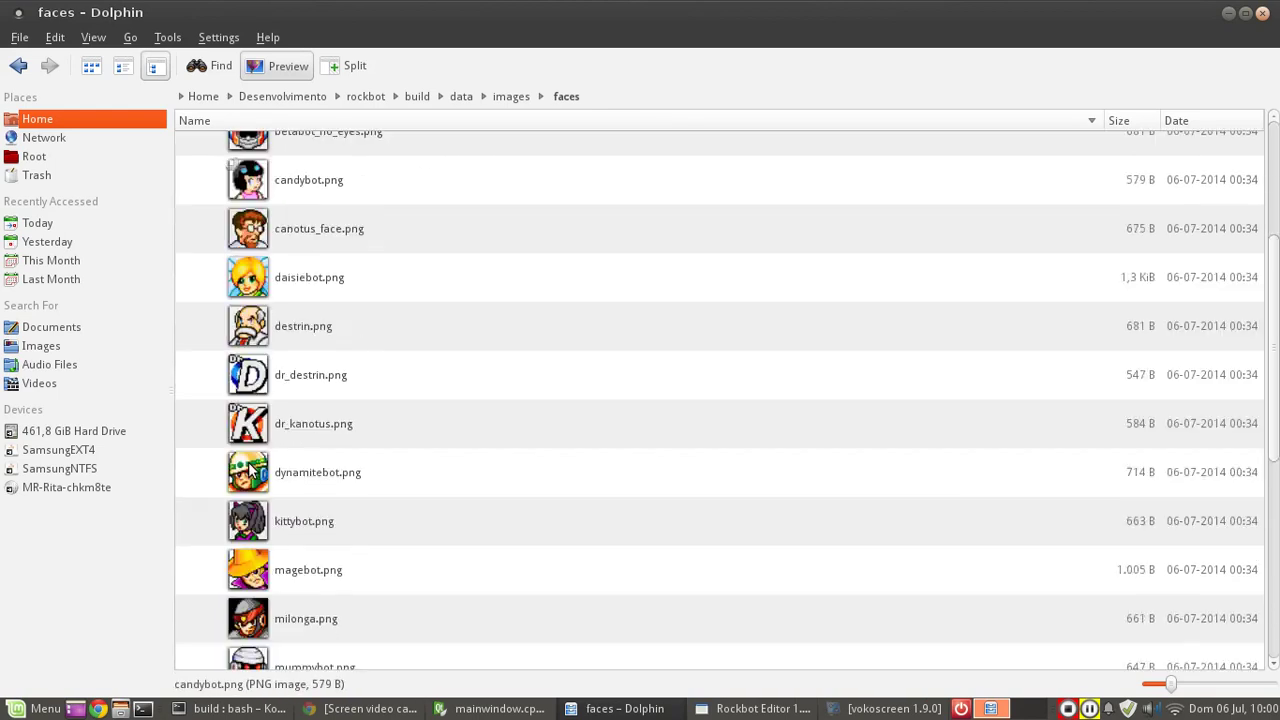
scroll(250, 465, "up", 4)
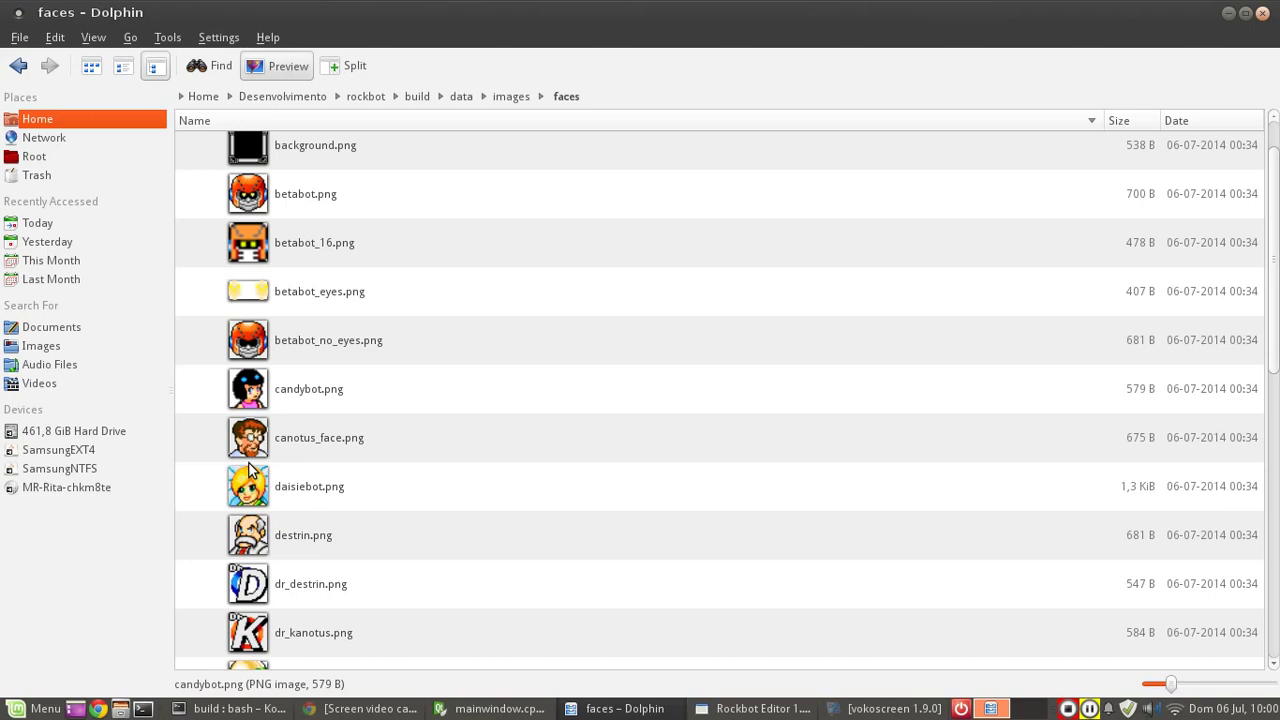
Switch back to Rockbot Editor and set the Sun-God Realm stage dialog face to canotus_face.png.
left_click(763, 708)
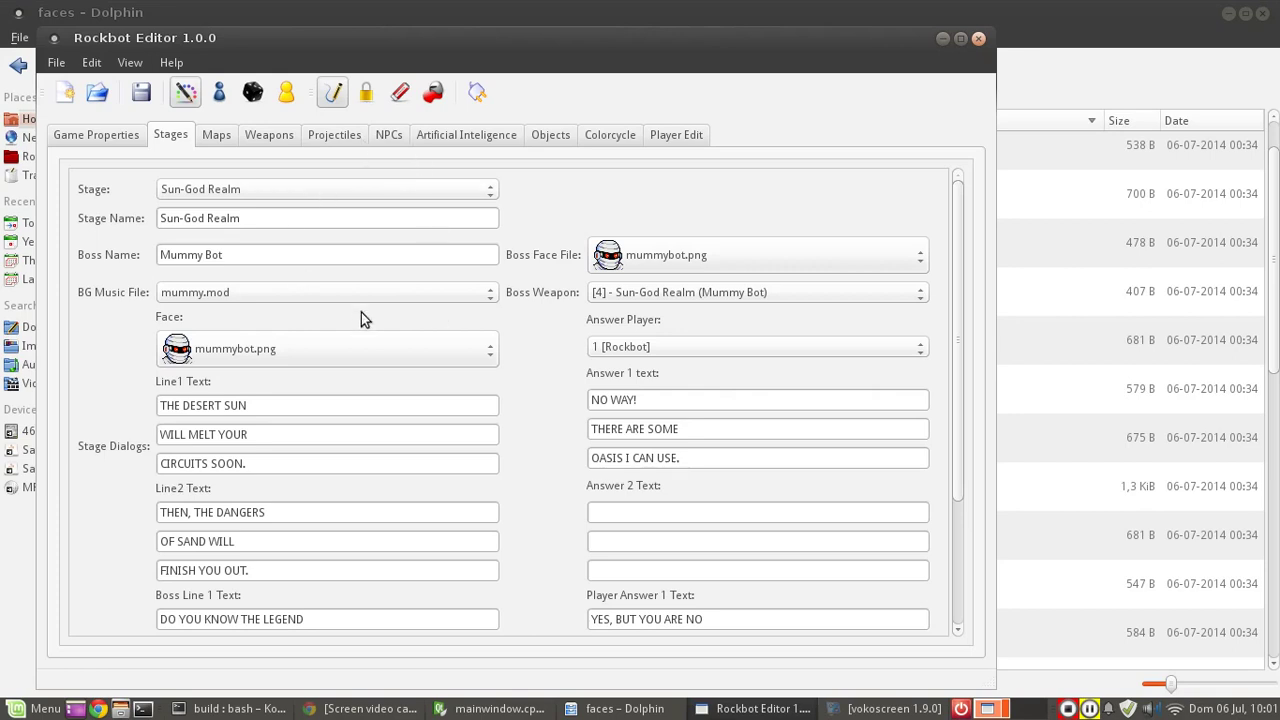
left_click(369, 348)
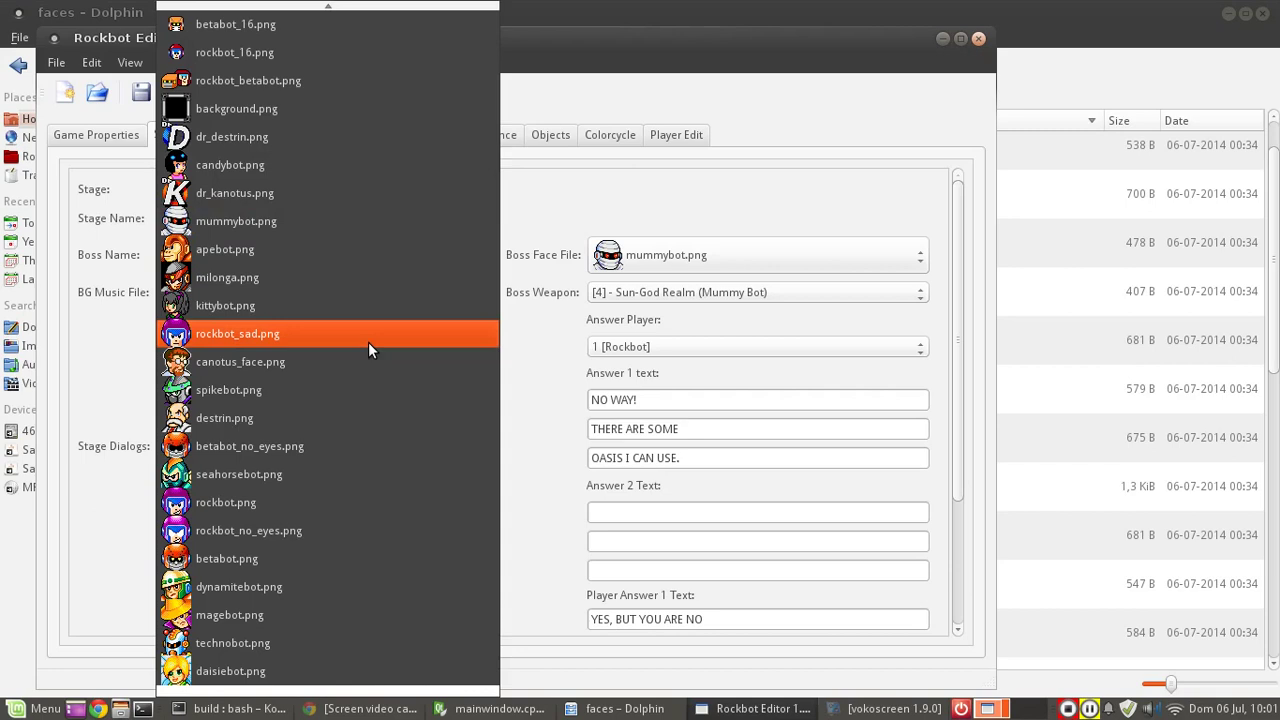
left_click(682, 25)
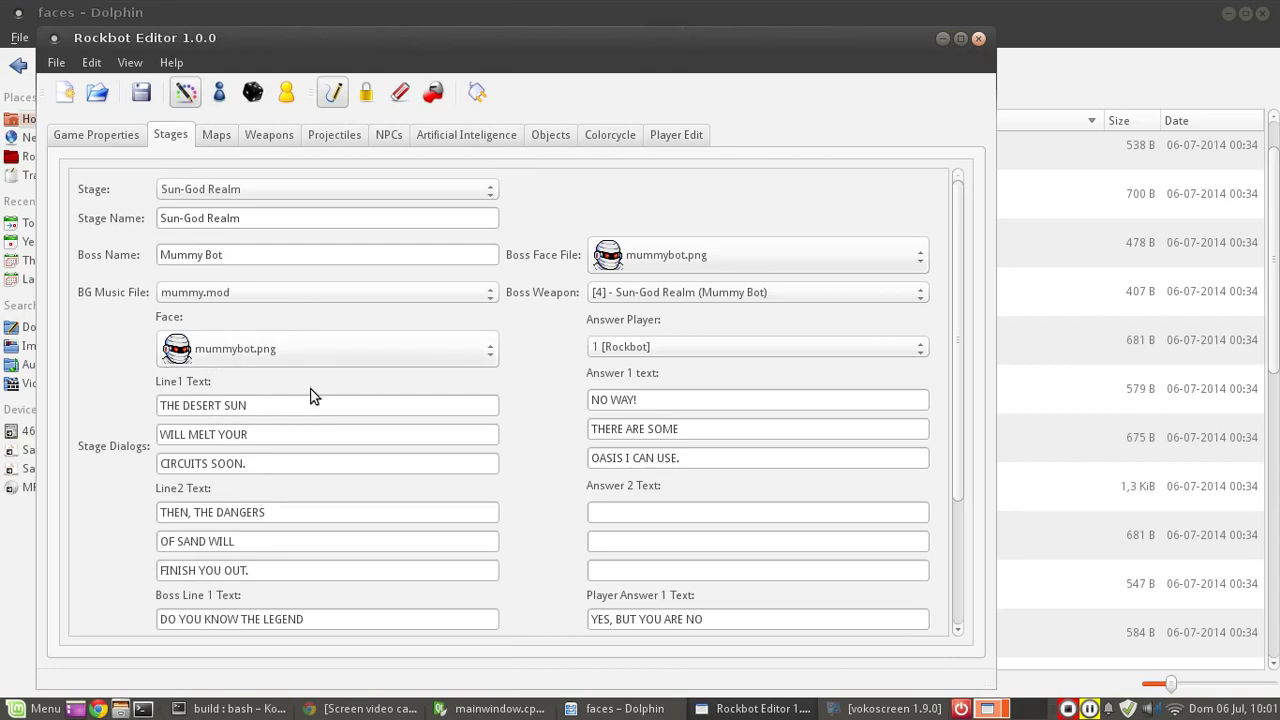
left_click(358, 352)
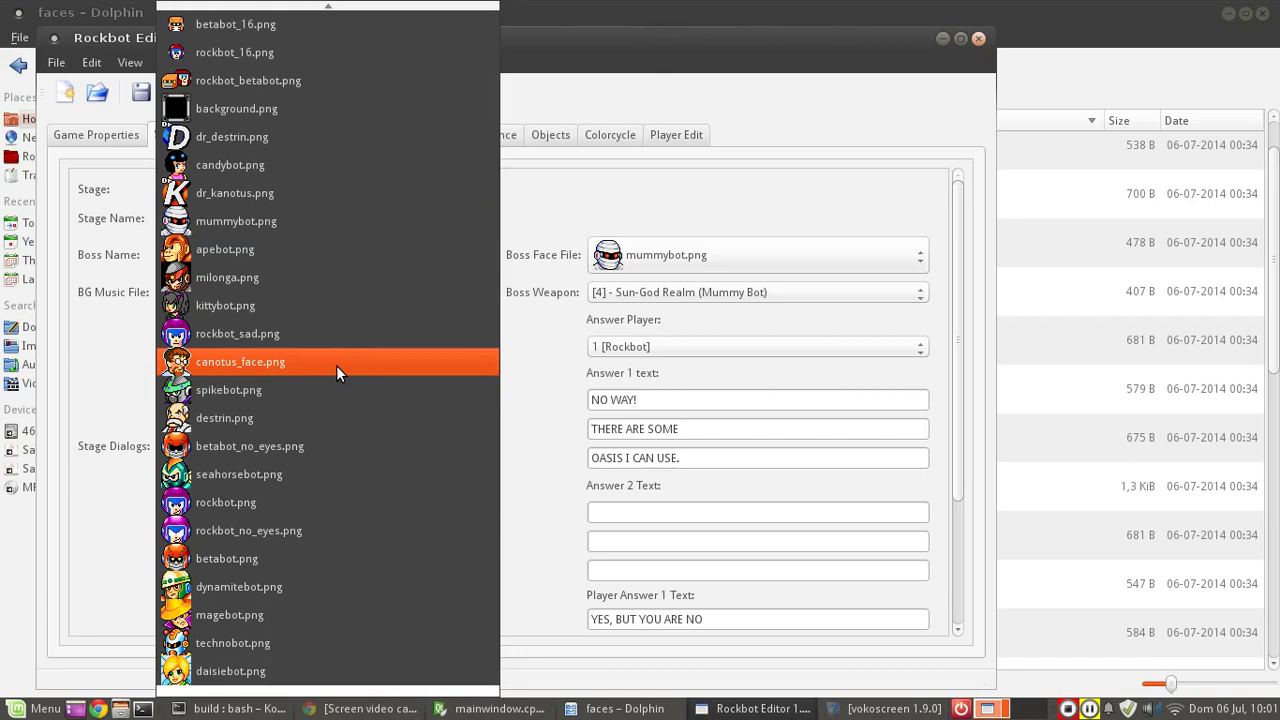
left_click(252, 366)
Replace the first row of the stage dialog's Line1 Text with "TAKE CARE! ITS HOT.".
left_click(260, 404)
left_click_drag(260, 405, 97, 391)
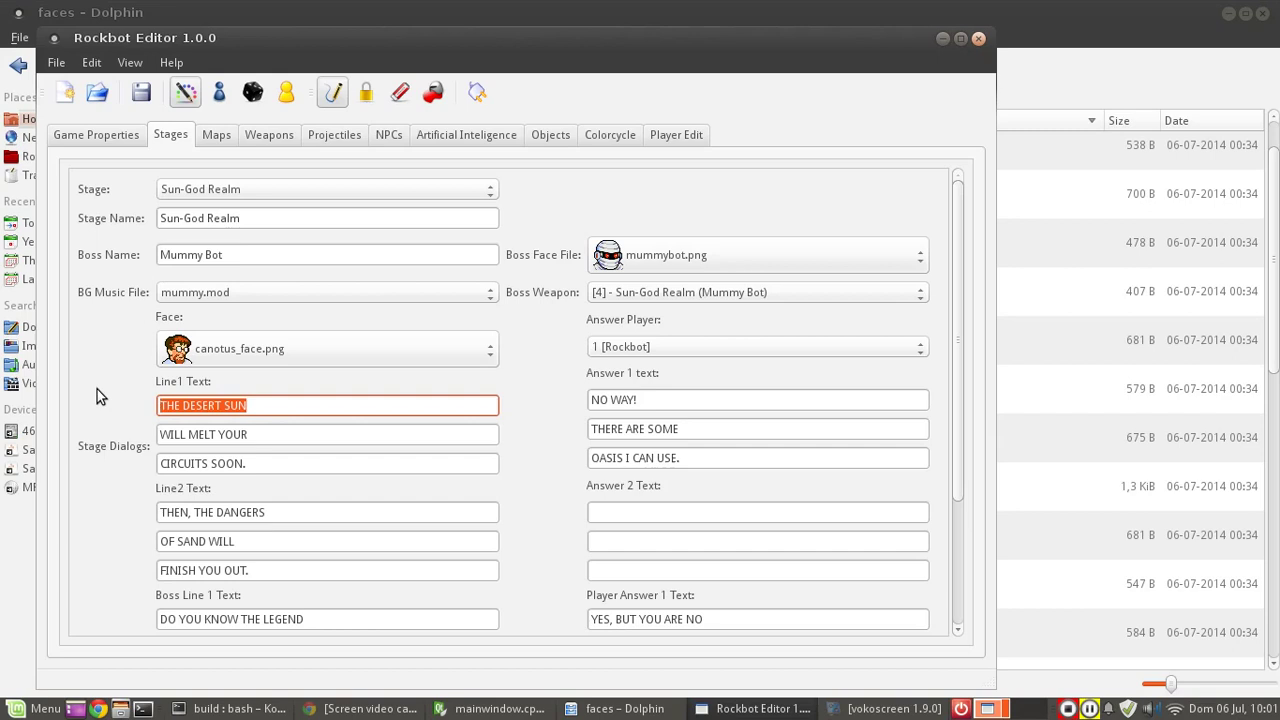
type("TAKE CARE! ITS HOT.")
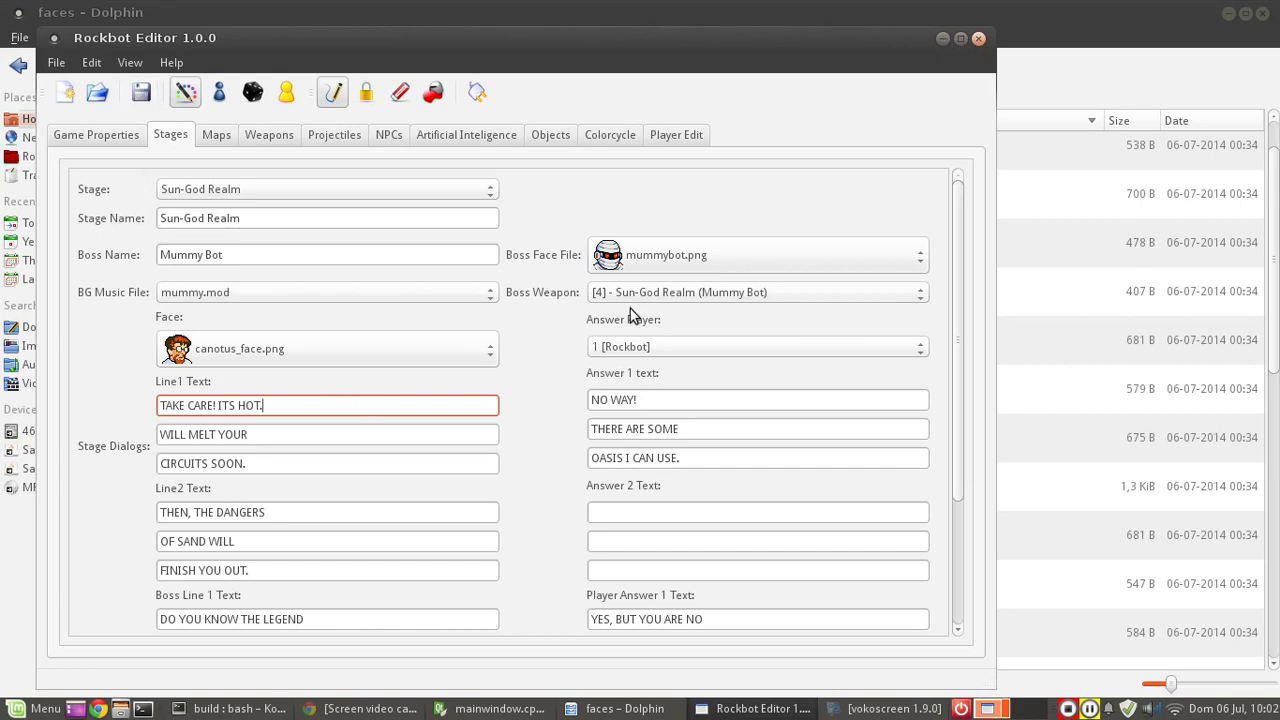
Review the Answer Player choices by viewing the answers for 2 [Betabot] and return to 1 [Rockbot].
left_click(640, 350)
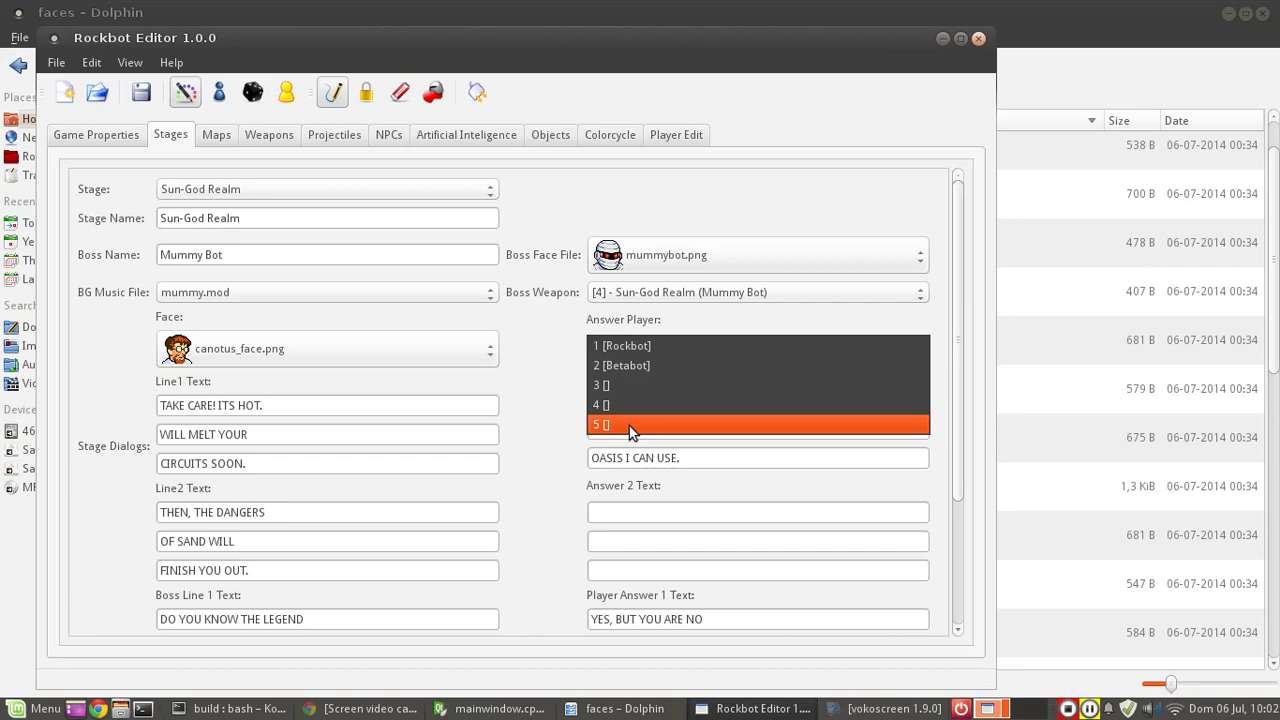
left_click(628, 344)
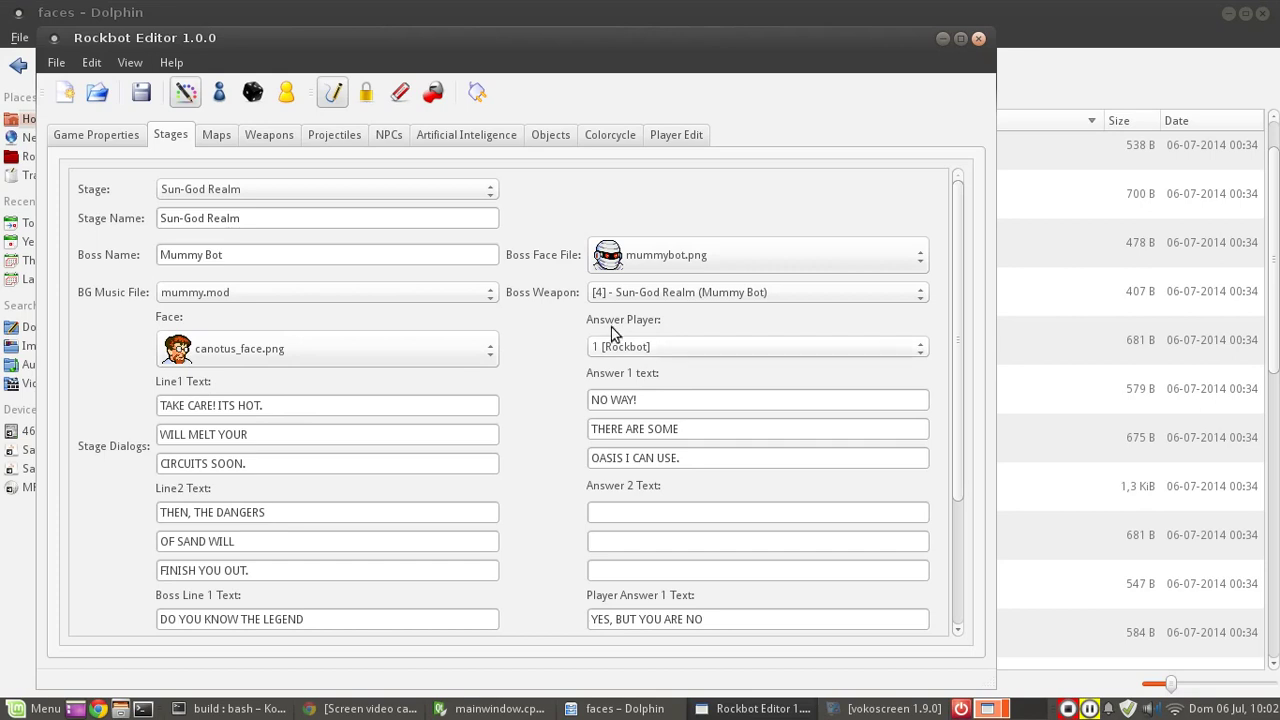
left_click(609, 354)
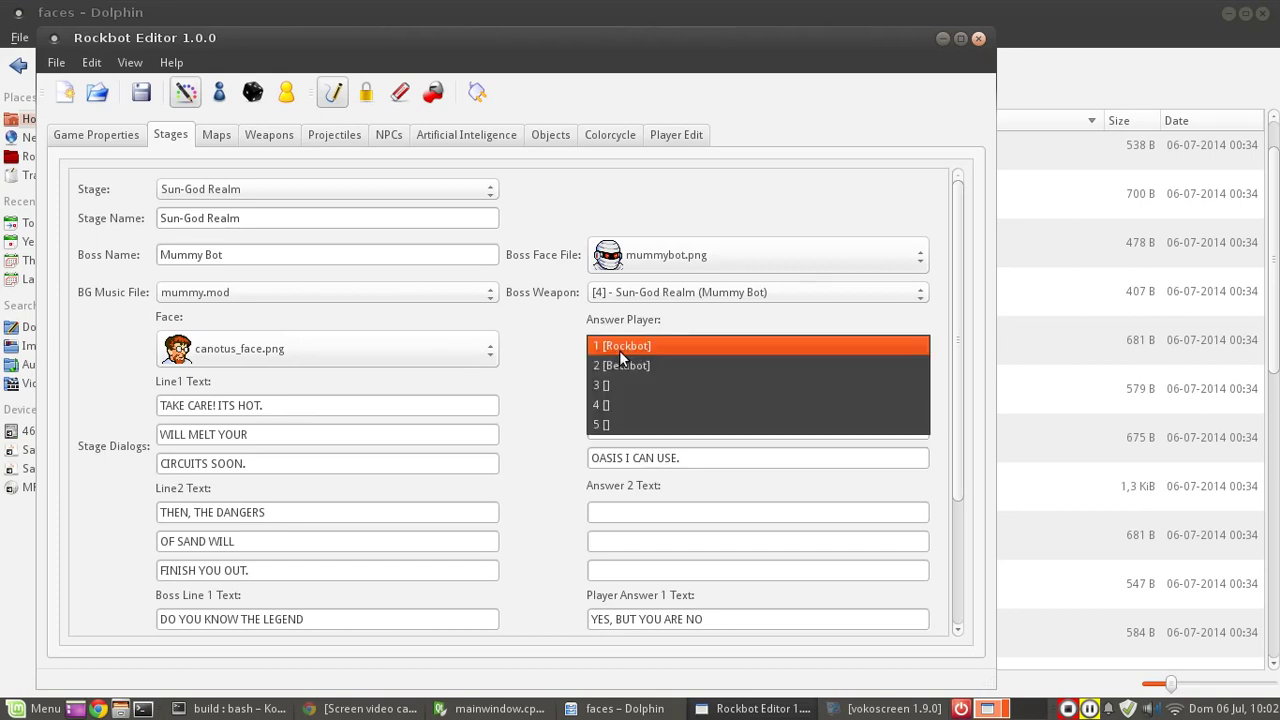
left_click(622, 364)
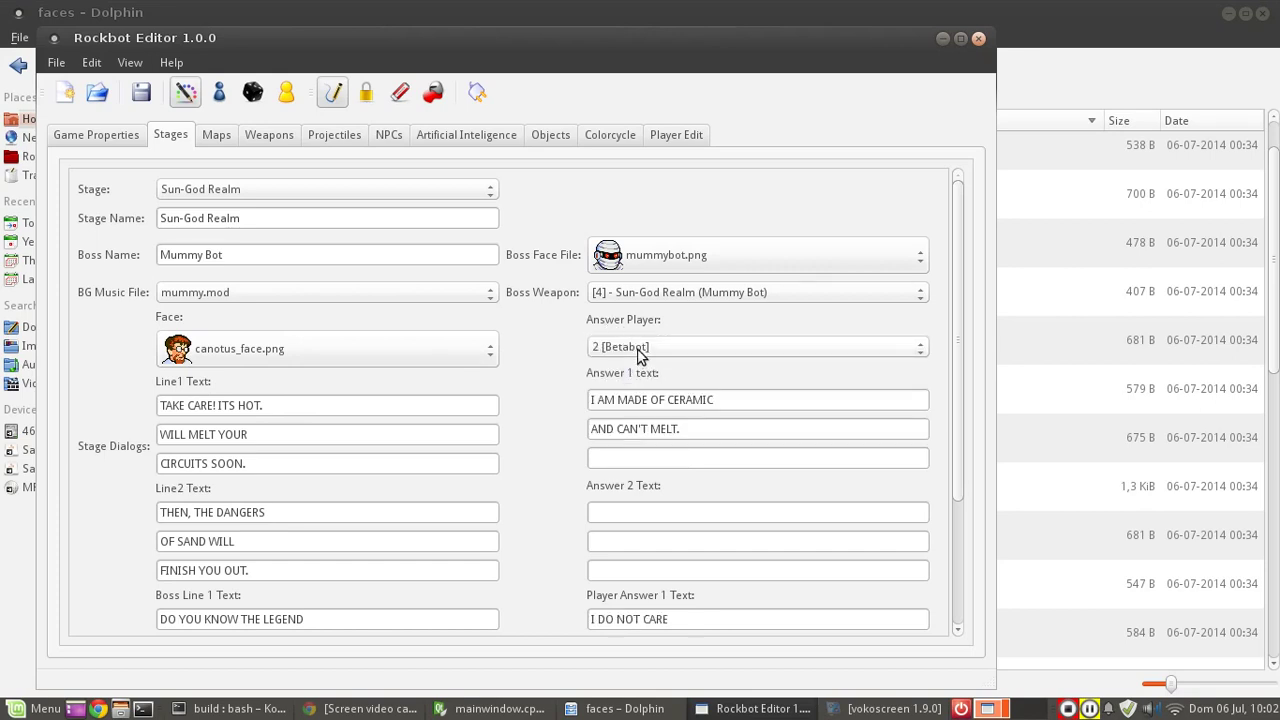
left_click(628, 345)
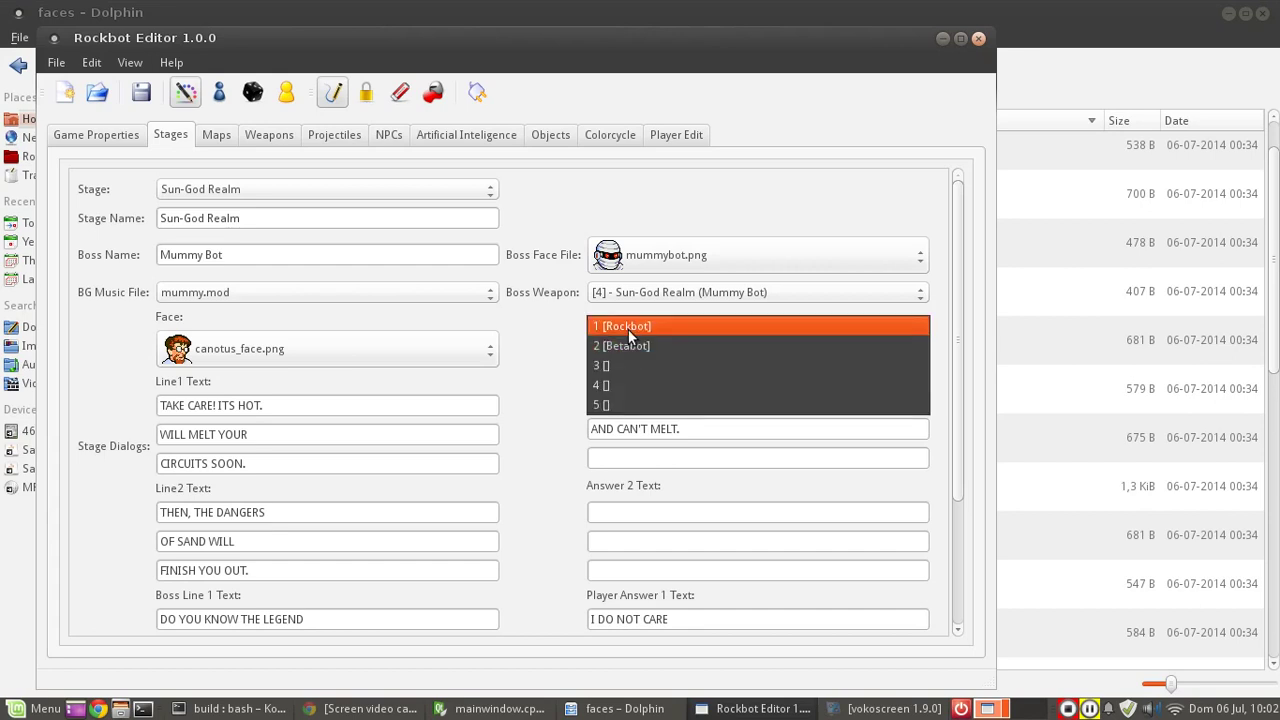
left_click(628, 329)
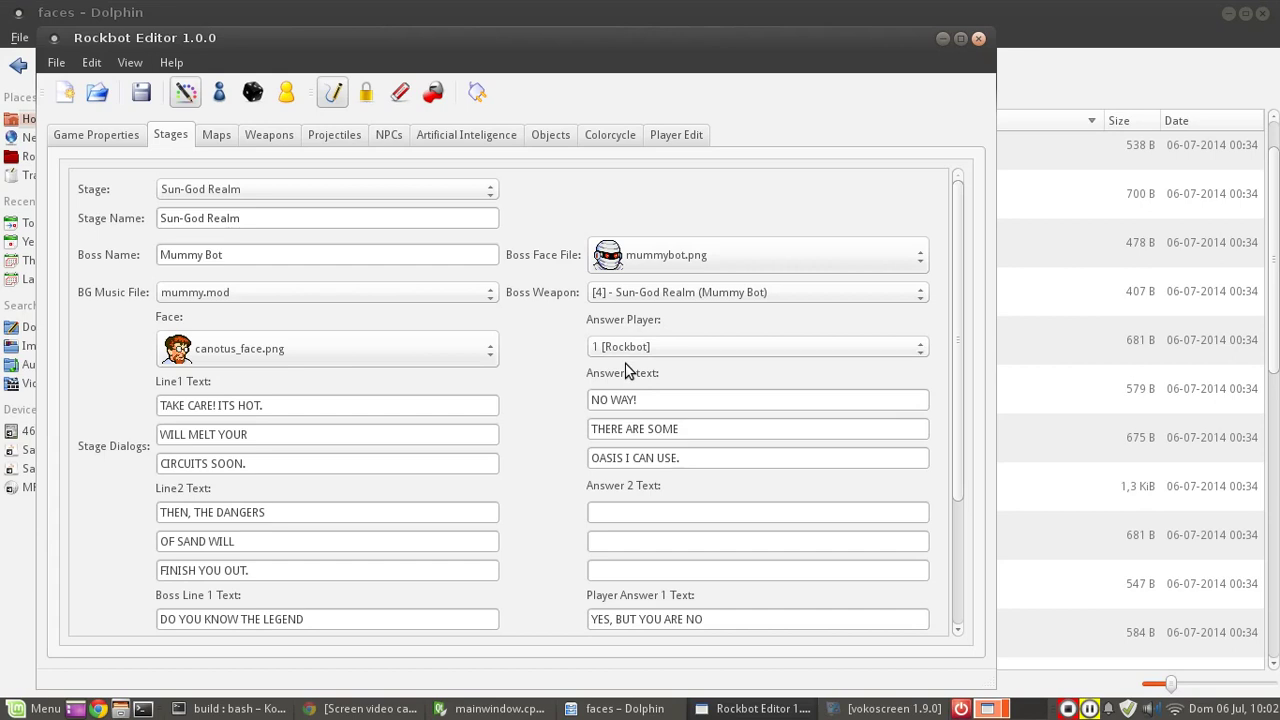
Clear the second and third rows of the stage dialog's Line1 Text.
scroll(960, 349, "down", 1)
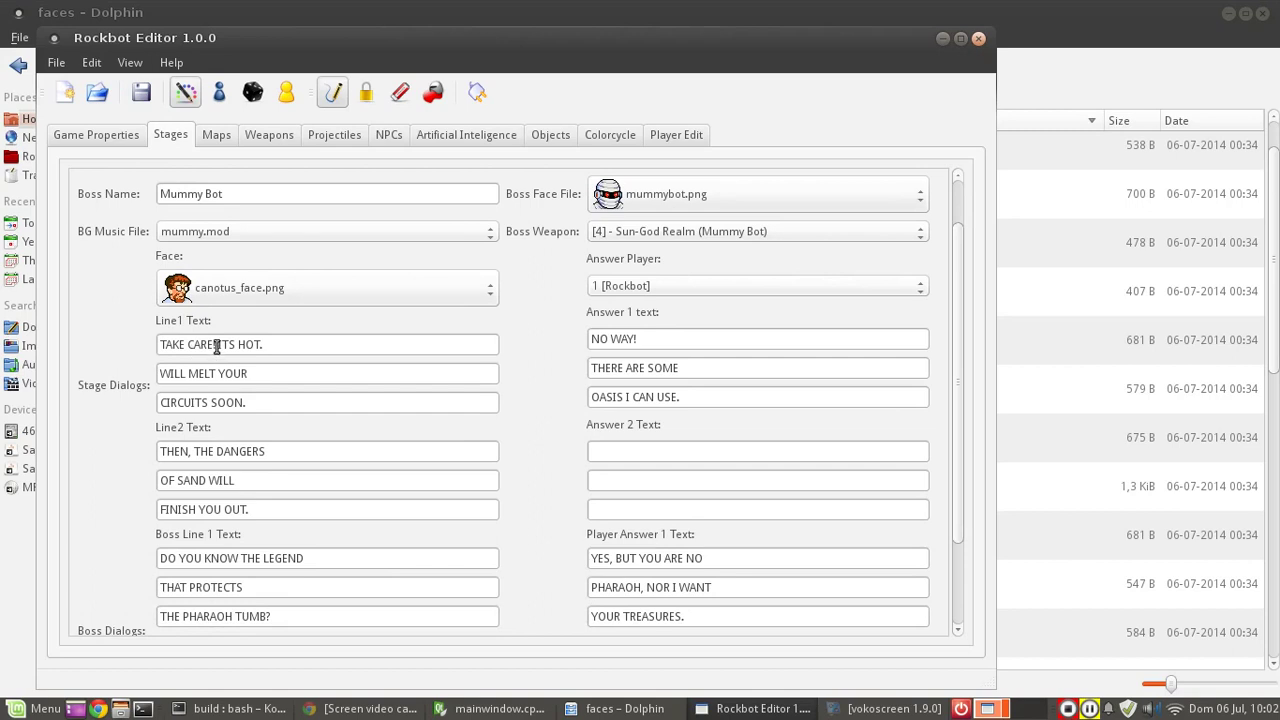
left_click_drag(262, 372, 135, 390)
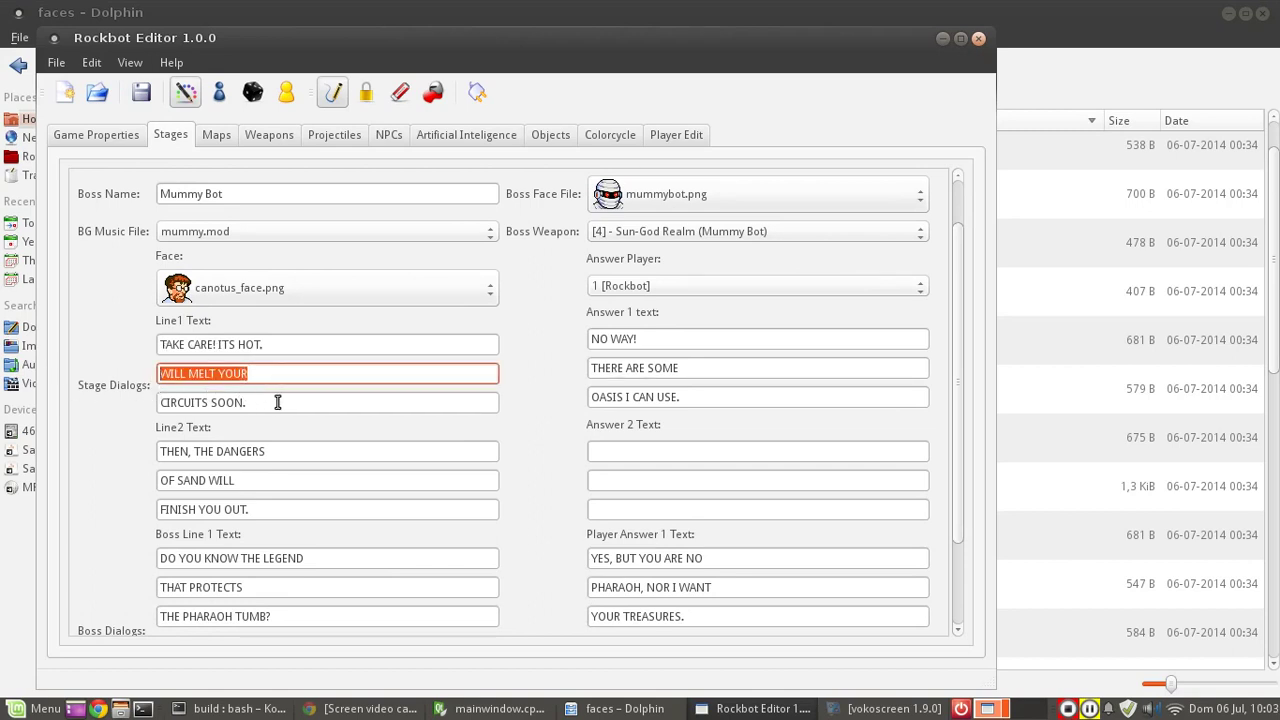
key("Delete")
left_click(258, 401)
left_click_drag(258, 401, 163, 402)
key("Delete")
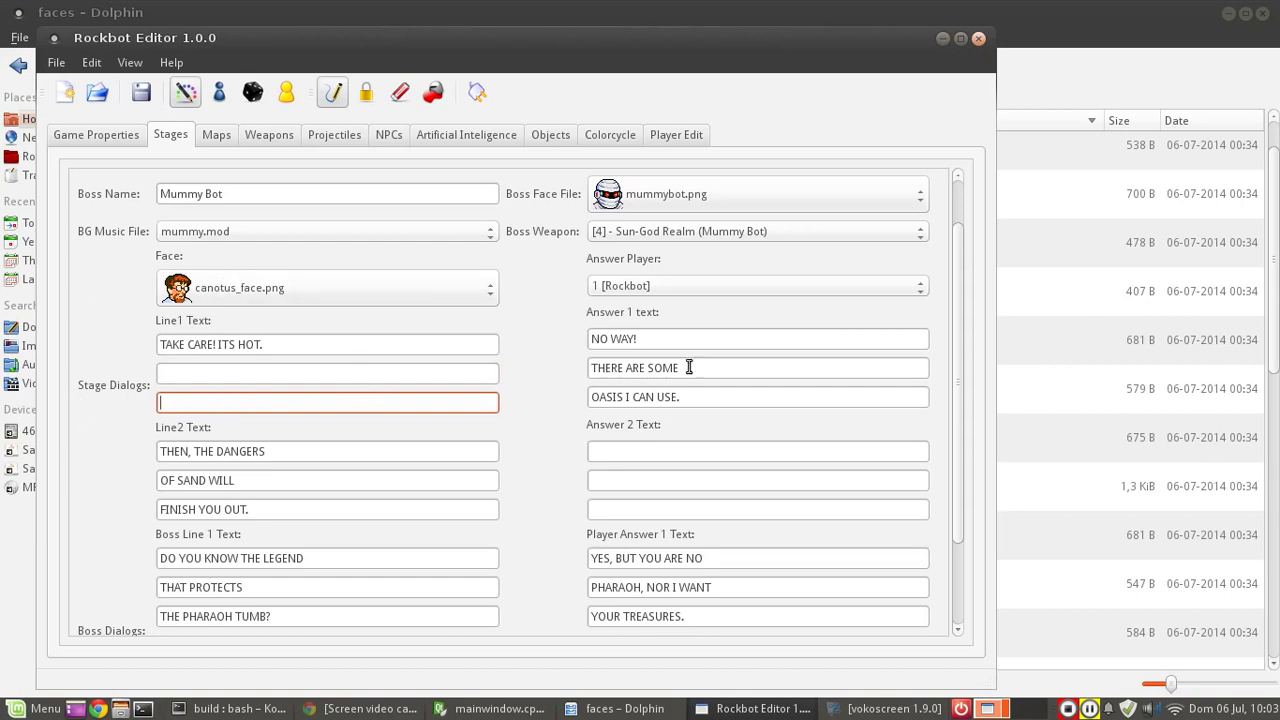
Set the first row of Rockbot's Answer 1 text to "OH MY!" and clear its other two rows.
left_click_drag(690, 338, 482, 344)
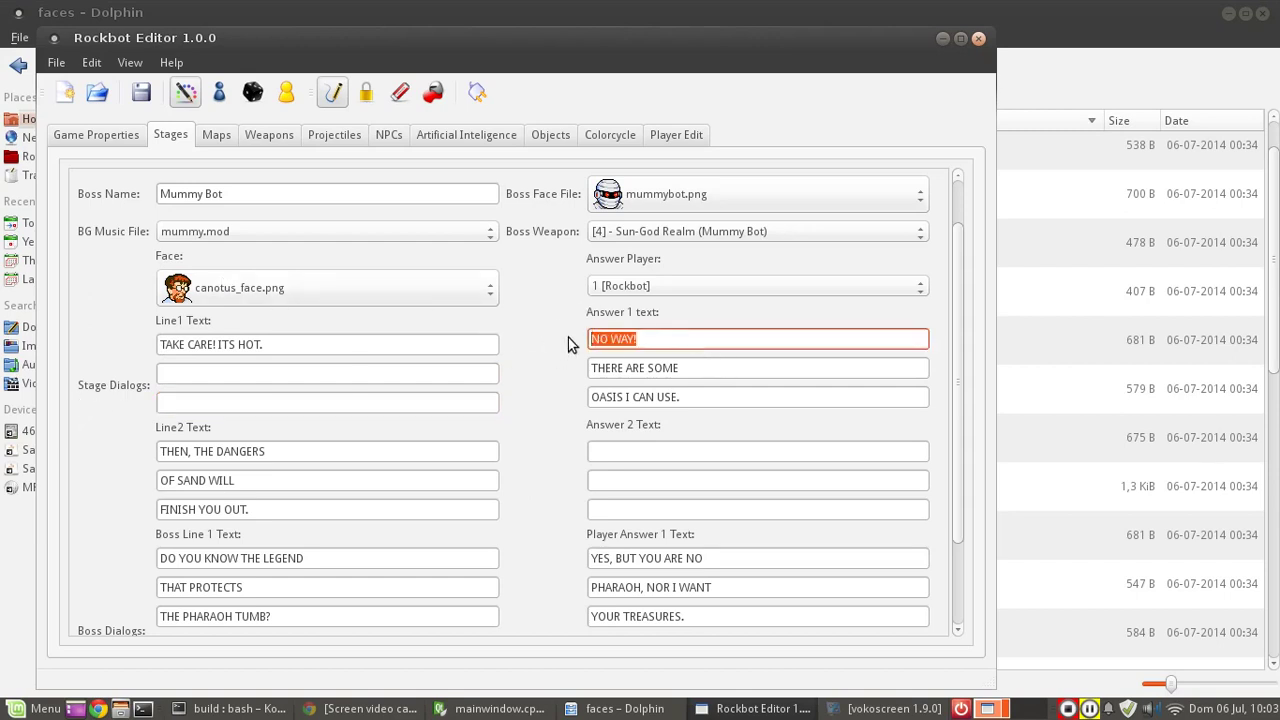
type("oh my!")
key("ctrl+a")
type("oh my!")
key("ctrl+a")
type("OH MY!")
key("Tab")
key("Delete")
key("Tab")
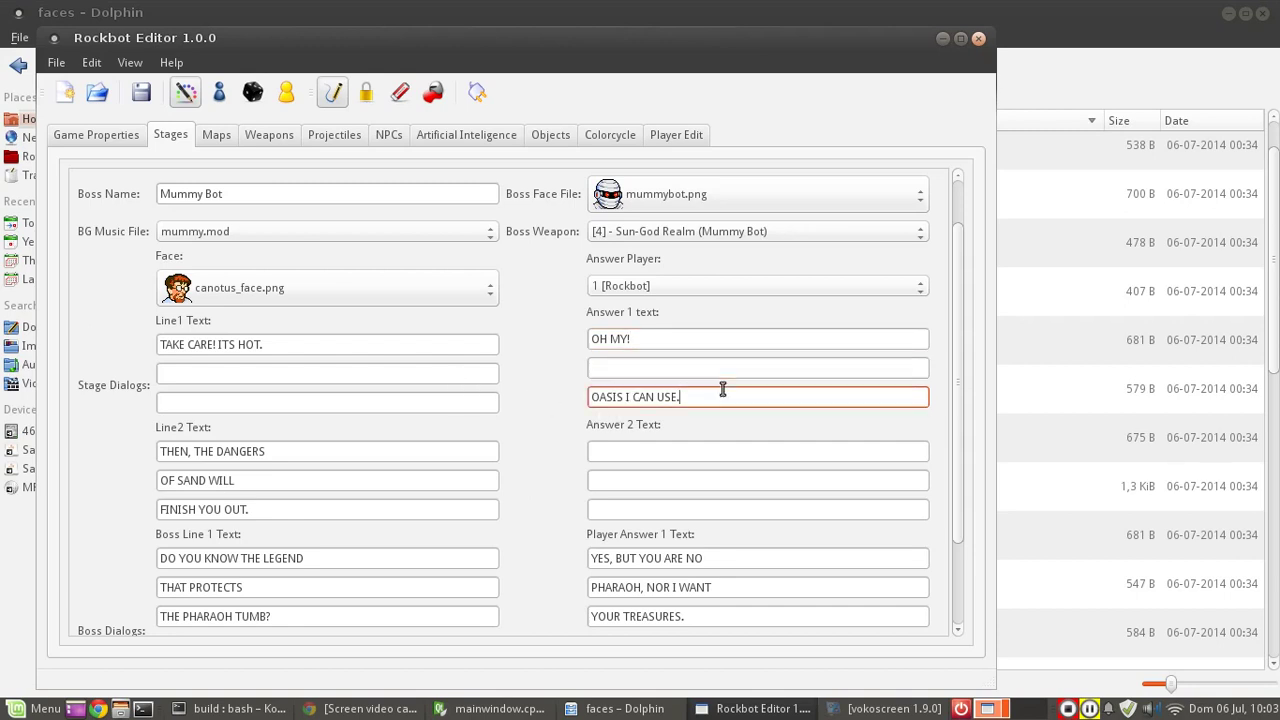
key("Delete")
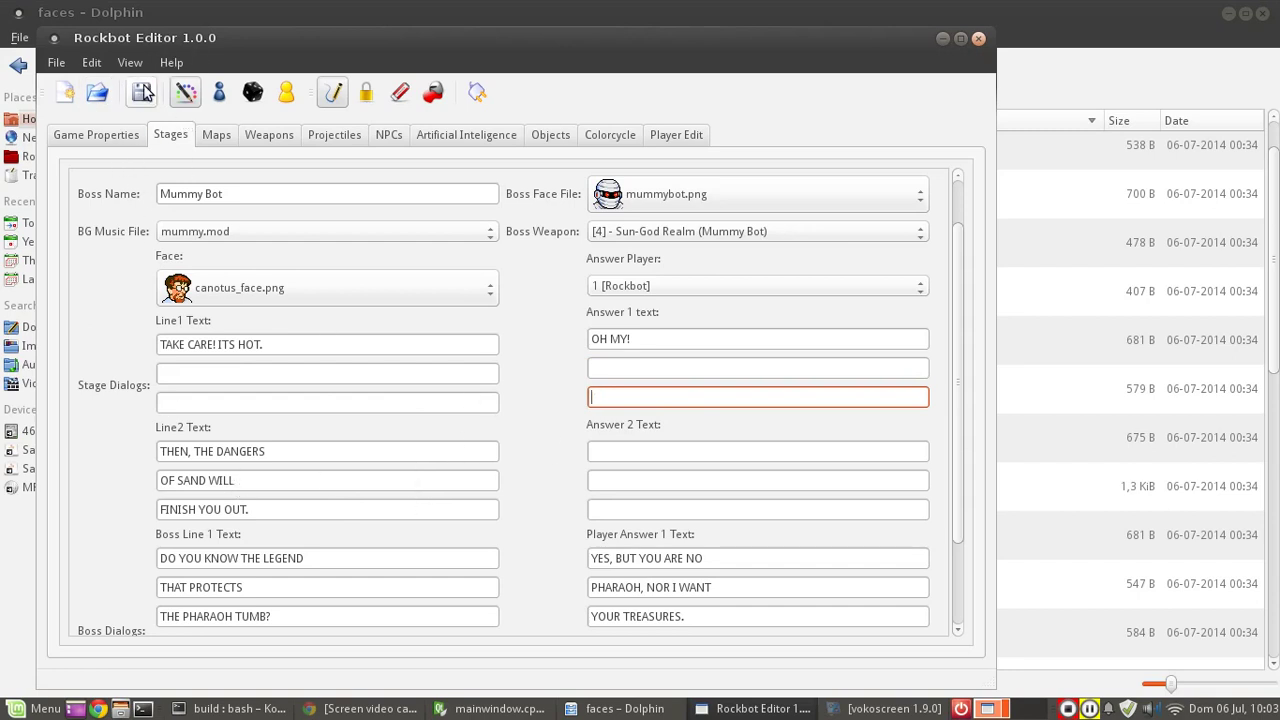
Switch to Konsole, run ./rockbot, and load the saved game into the Sun-God Realm stage.
left_click(198, 712)
key("Up")
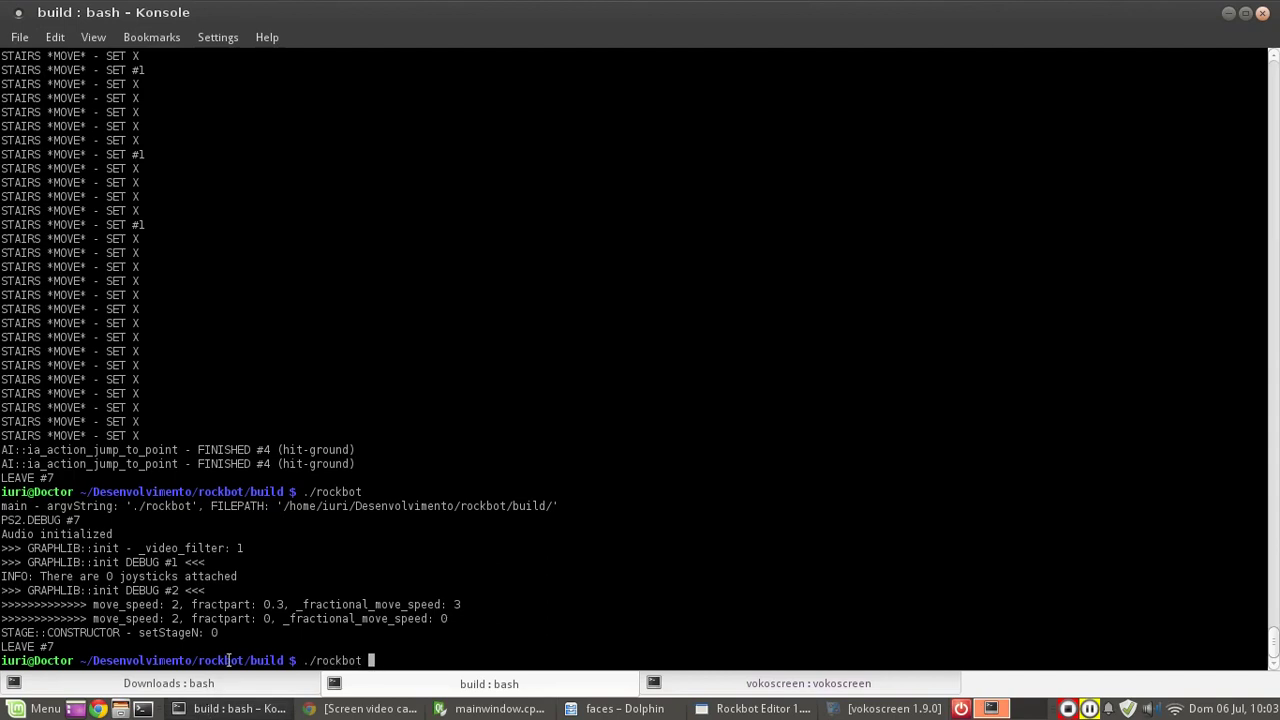
key("Return")
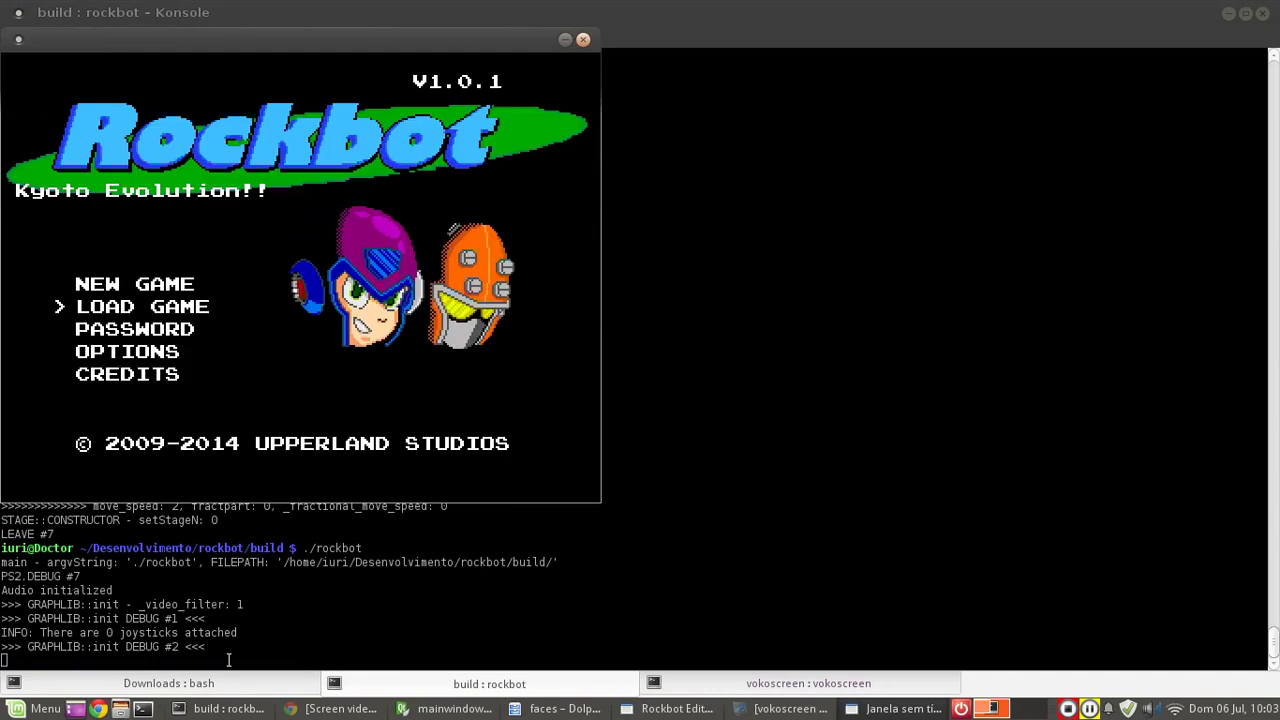
key("Return")
key("Left")
key("Return")
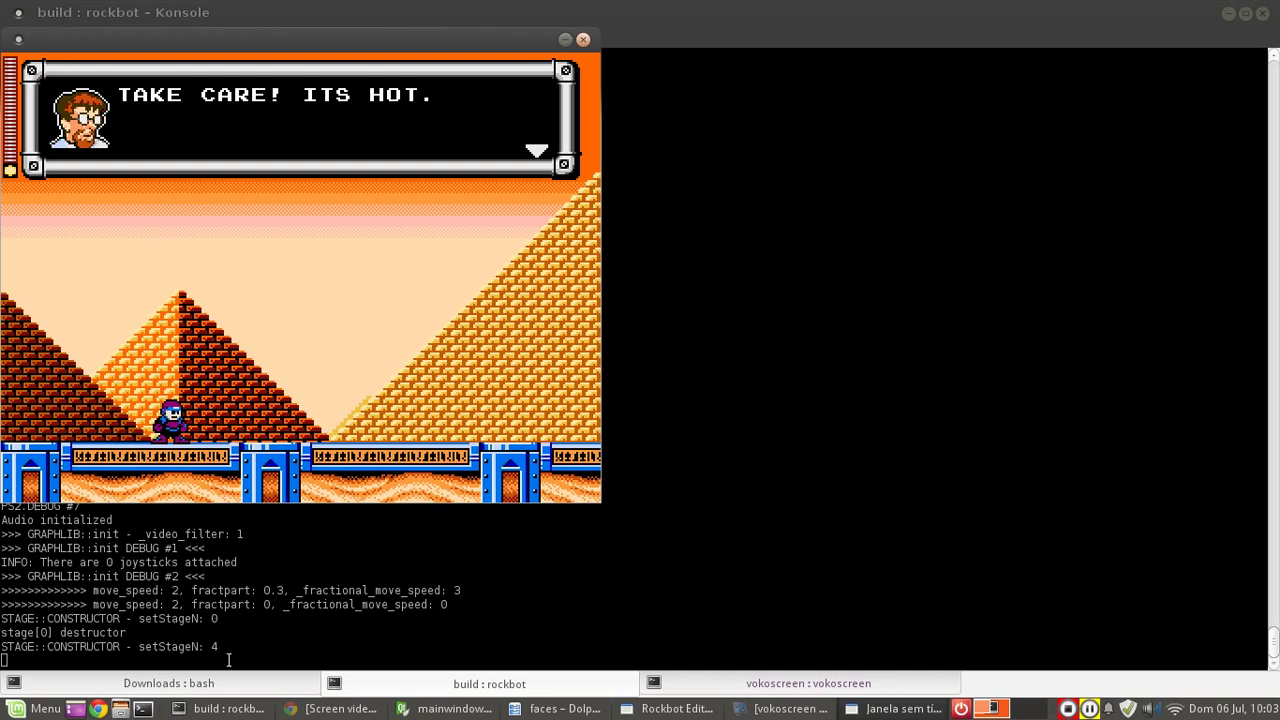
Advance through the stage's opening dialogs to check the edited texts, and quit the game.
key("Return")
key("Return")
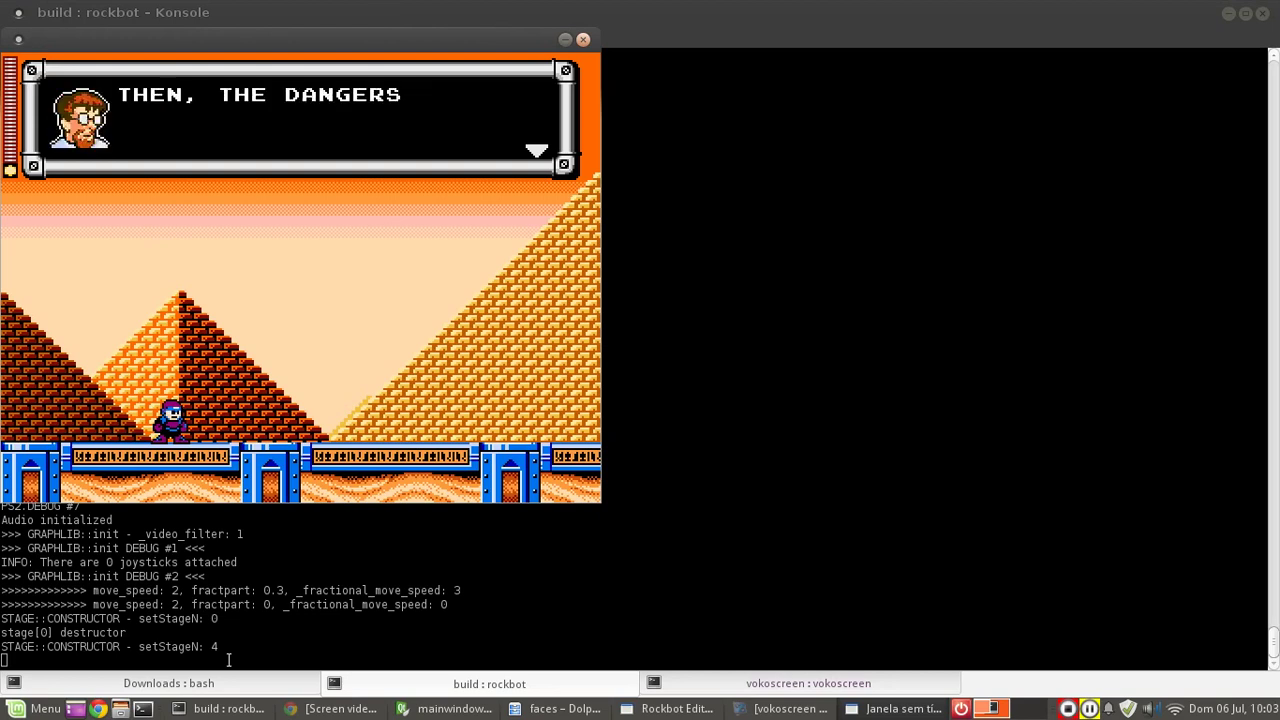
key("Return")
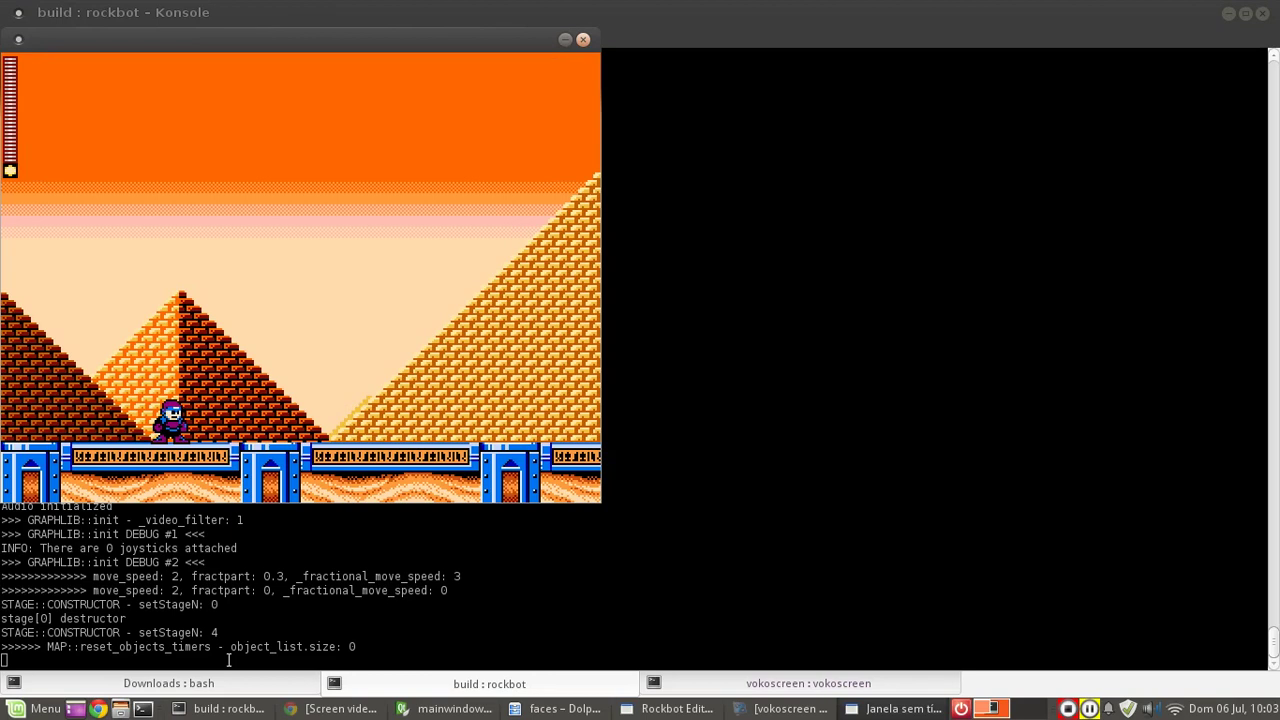
key("Escape")
key("Return")
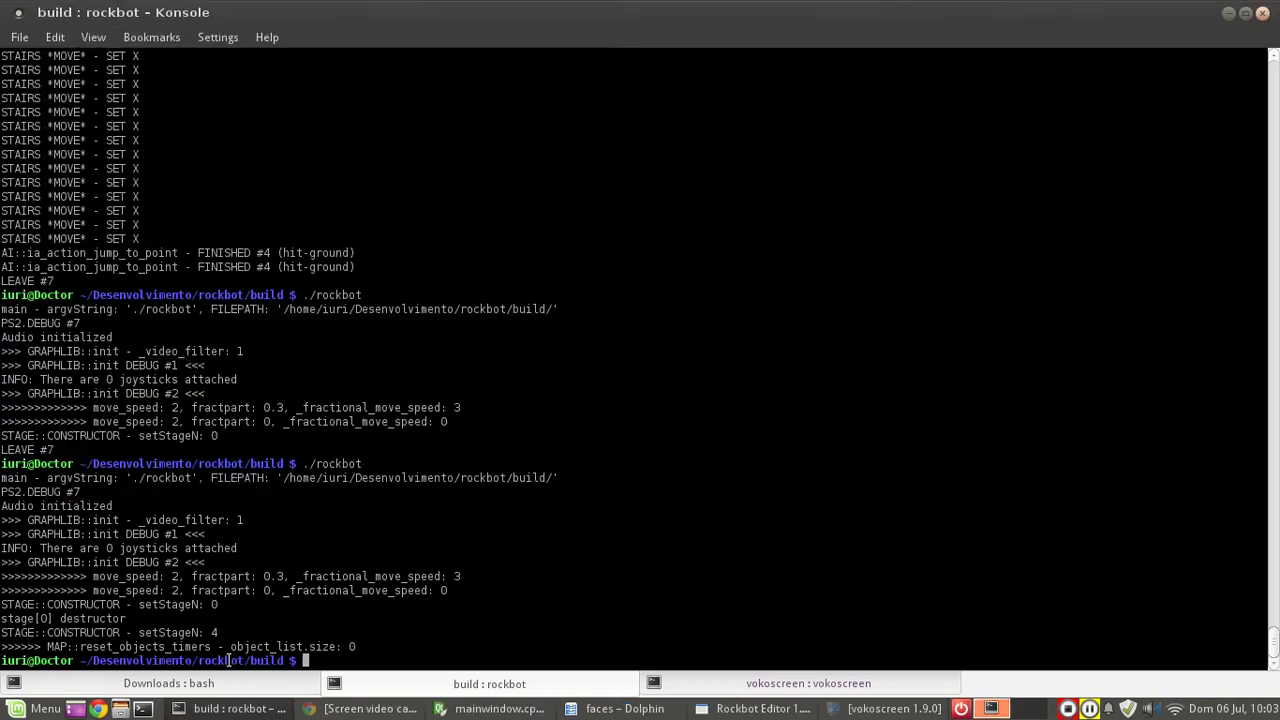
Return to Rockbot Editor and review the stage and boss dialog fields of Sun-God Realm.
left_click(748, 710)
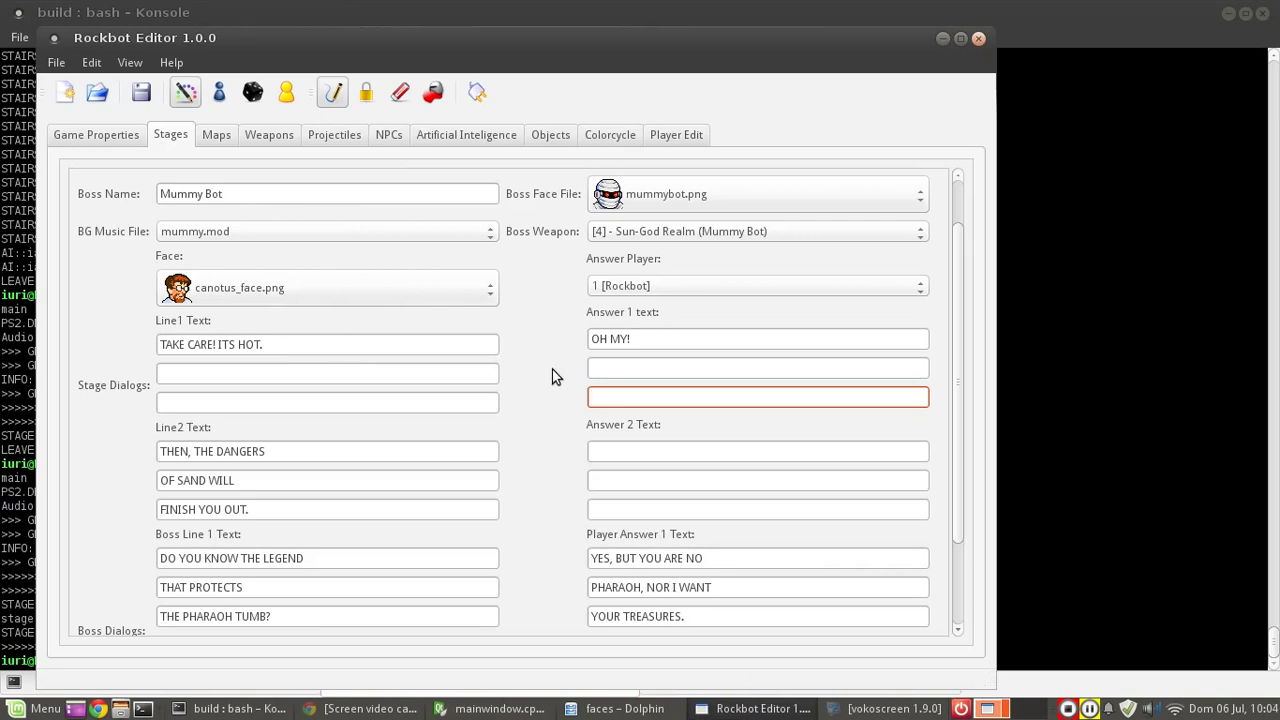
left_click_drag(958, 376, 954, 419)
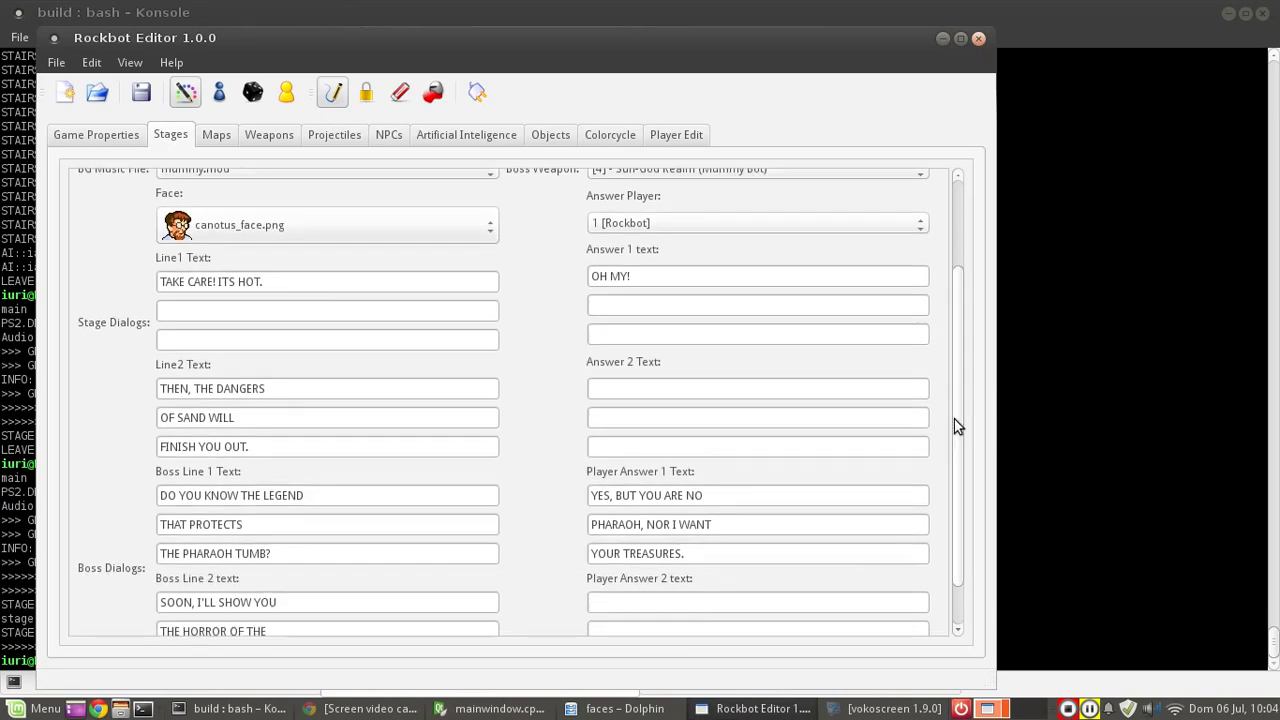
left_click_drag(954, 426, 998, 547)
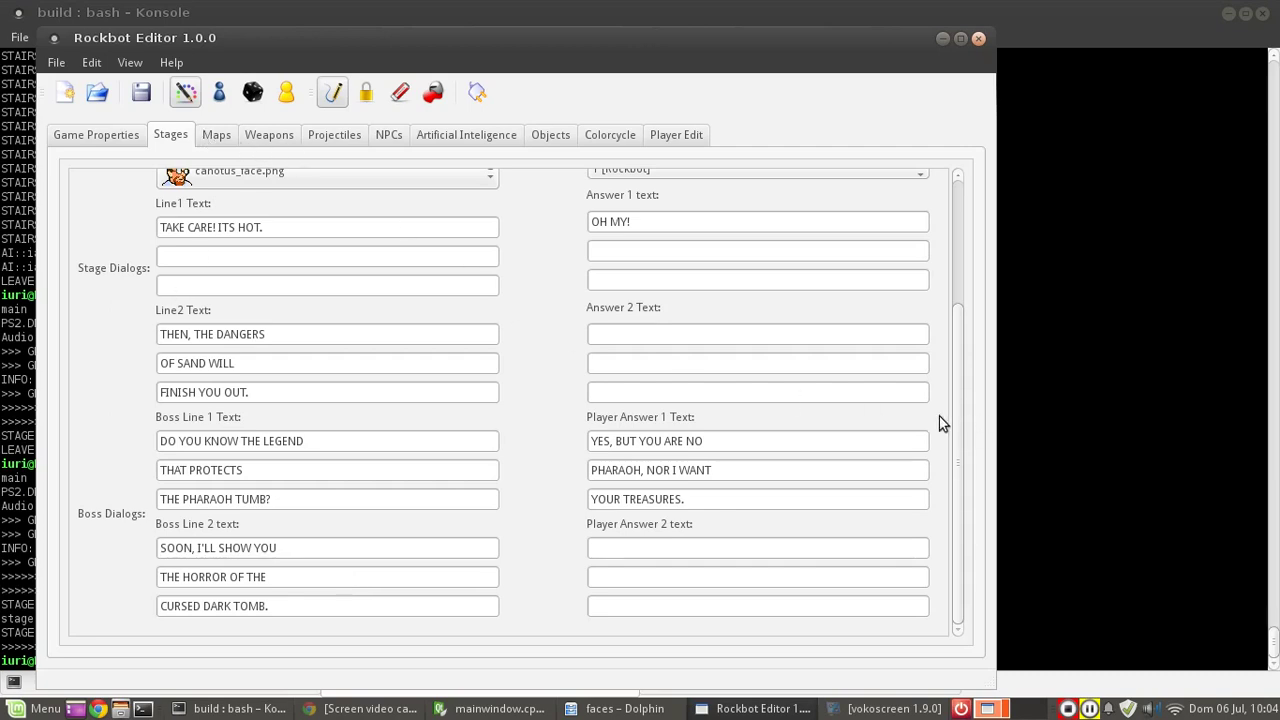
scroll(940, 423, "up", 3)
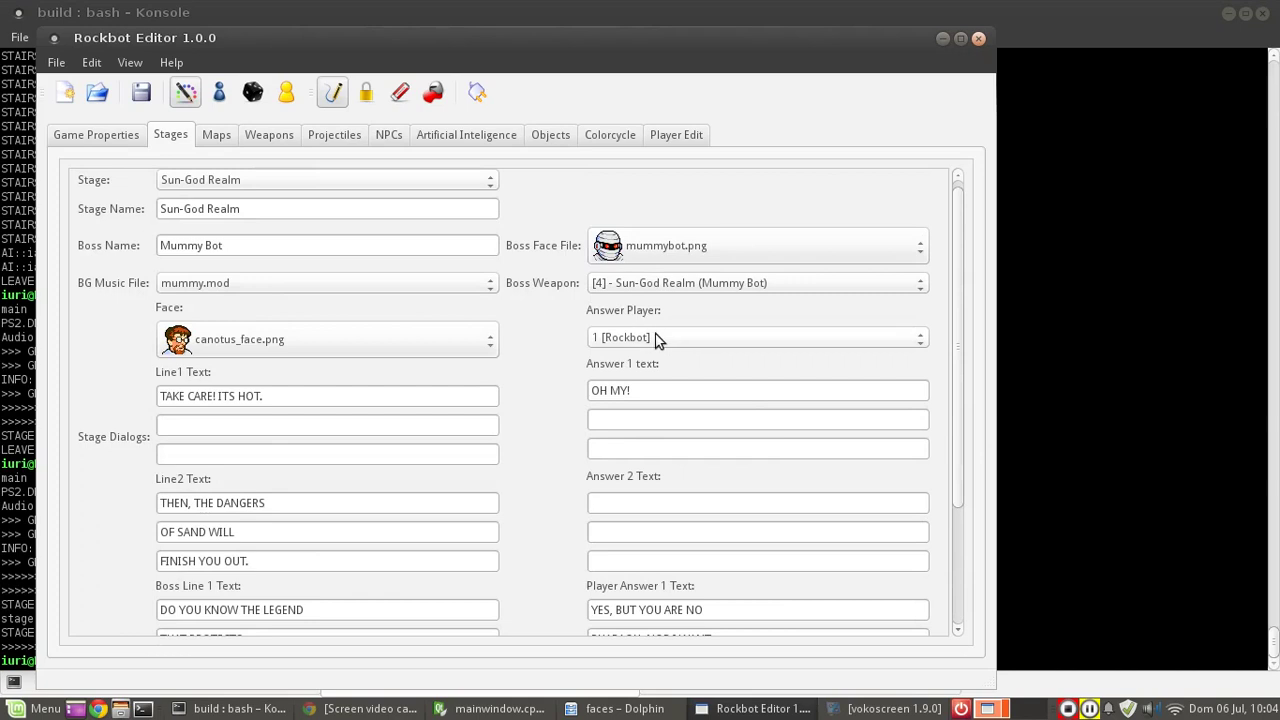
Bring up the map editing view and choose the Sun-God Realm stage.
left_click(215, 140)
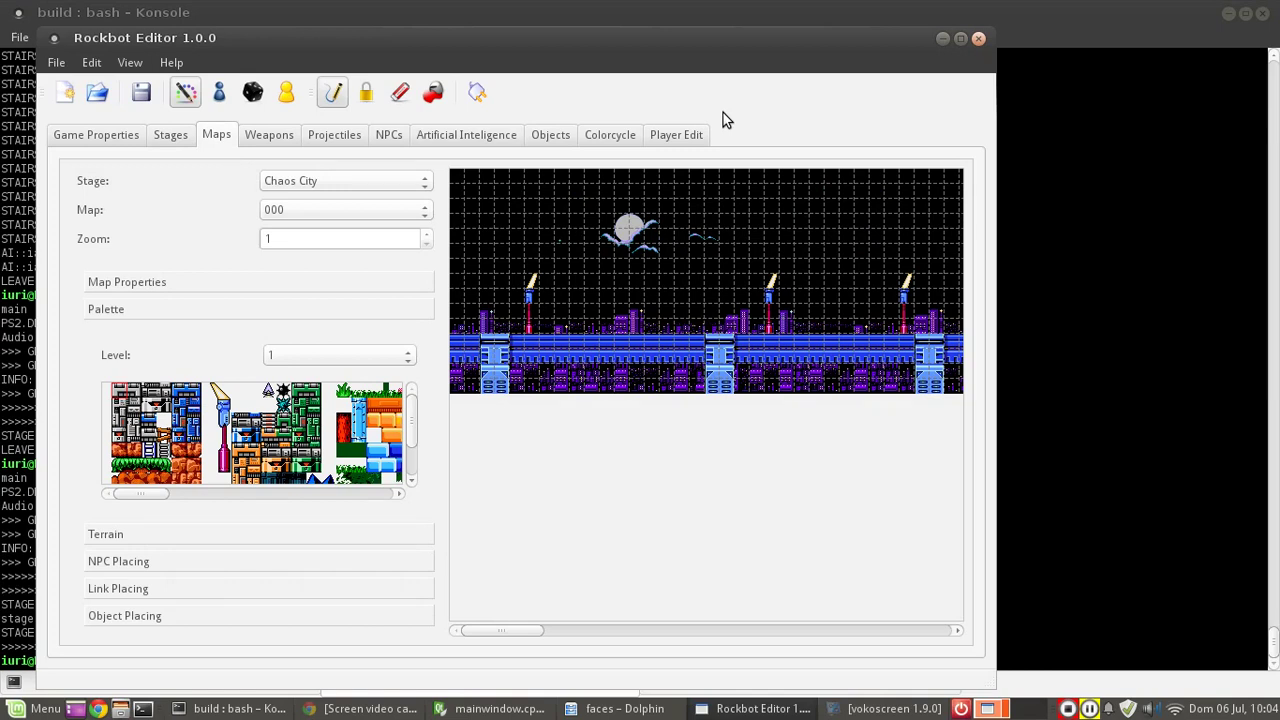
left_click(333, 180)
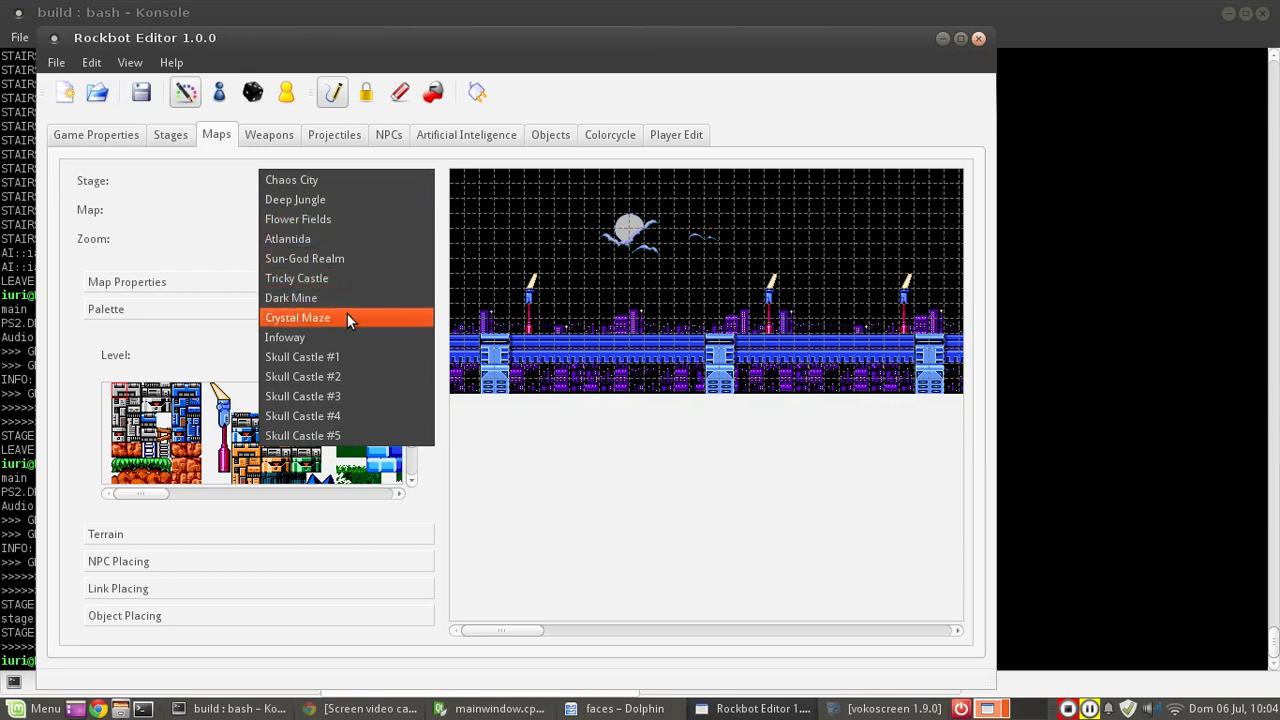
left_click(335, 259)
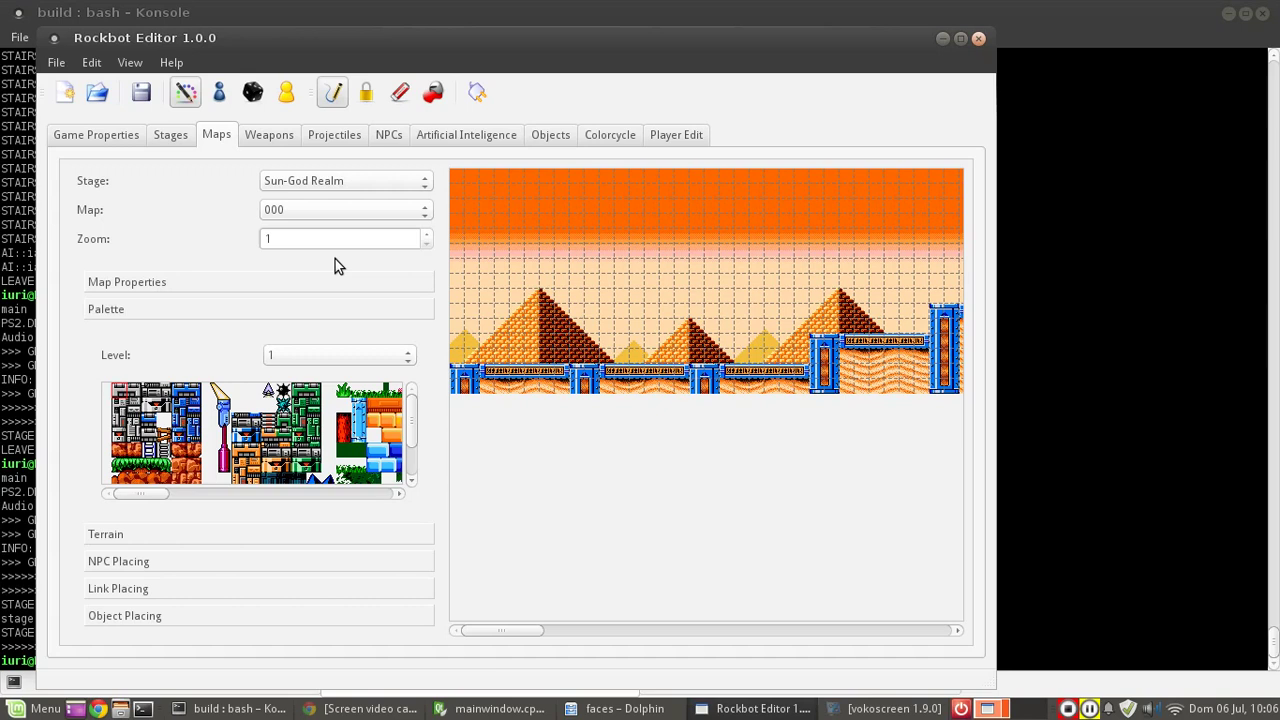
Display map 001 and map 002 of the Sun-God Realm stage.
left_click(298, 210)
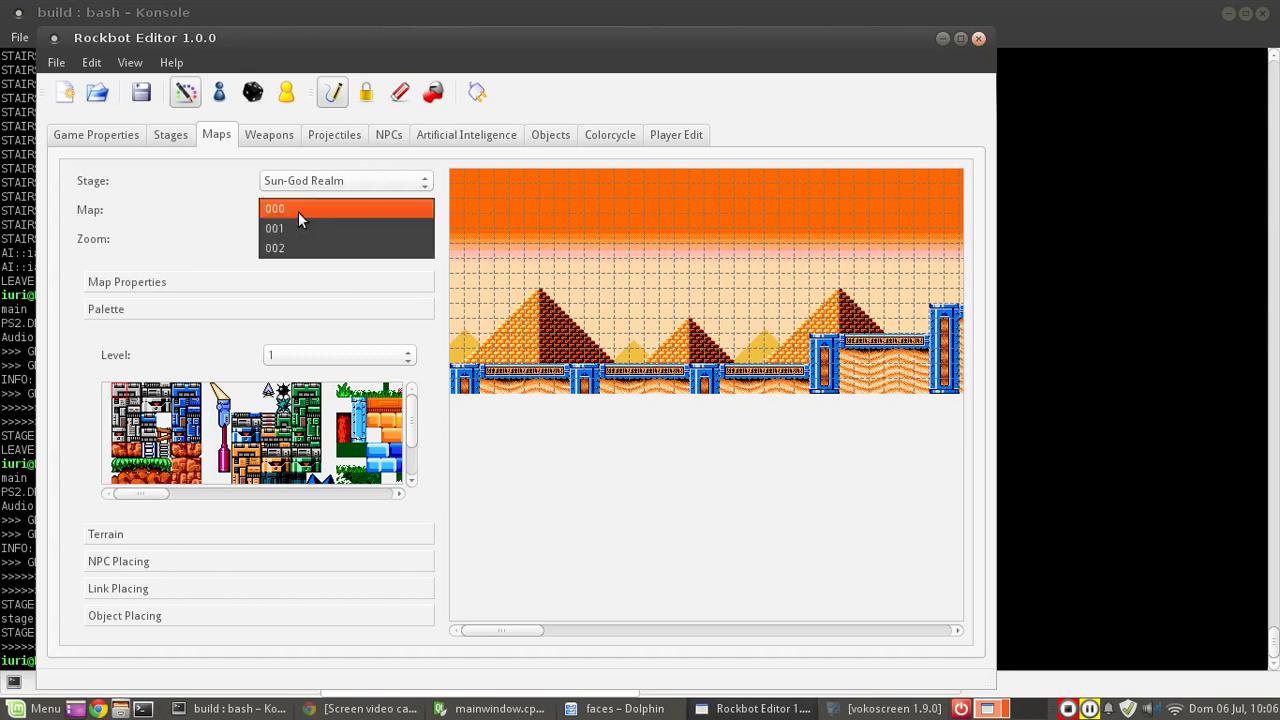
left_click(291, 229)
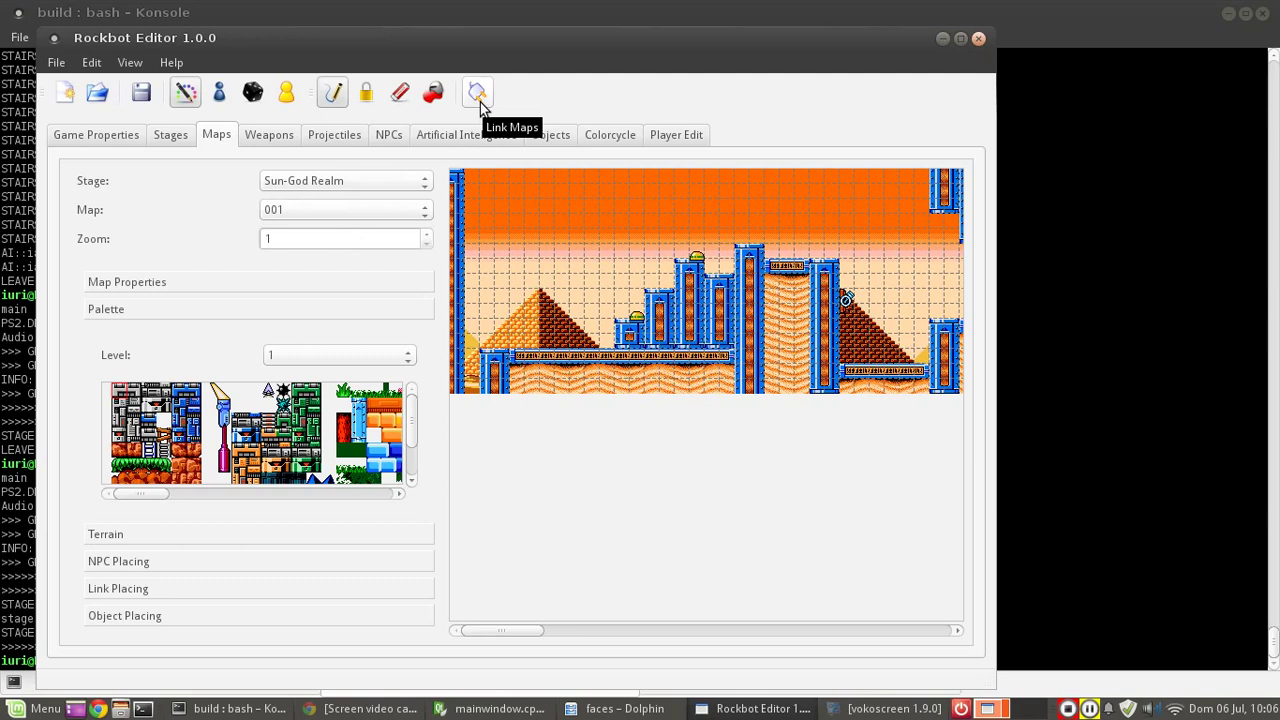
left_click(362, 216)
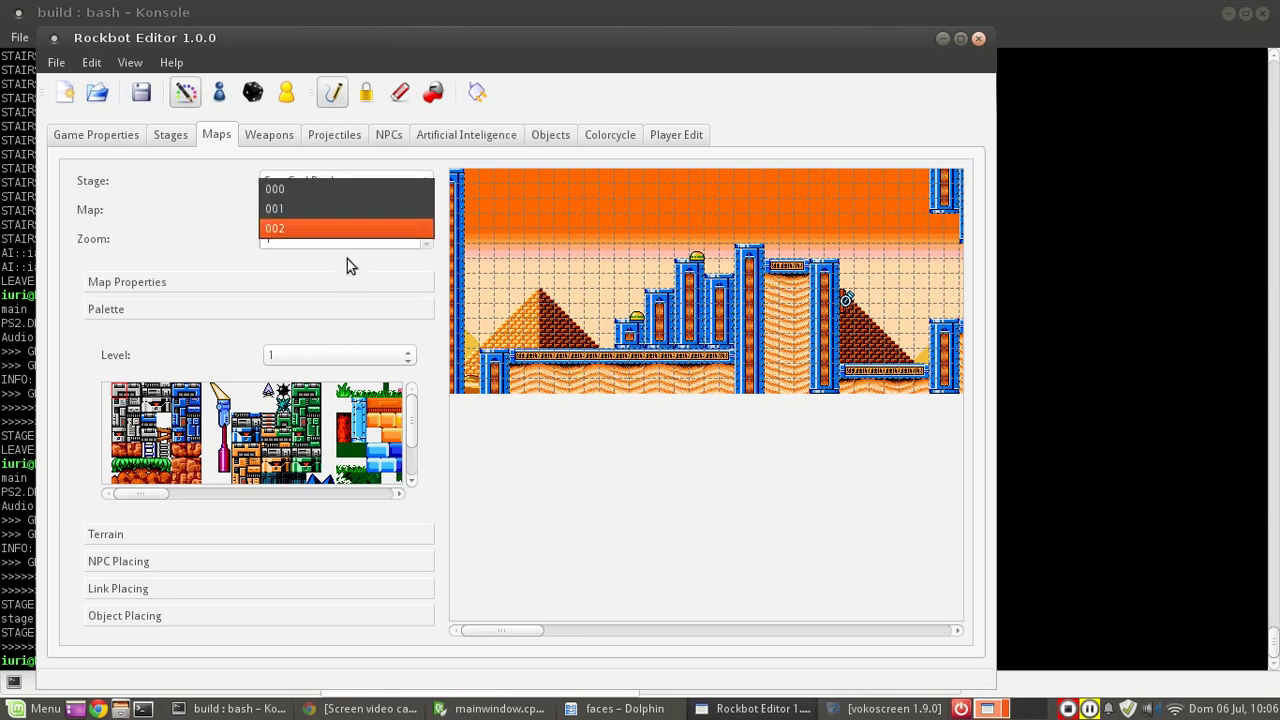
left_click(334, 231)
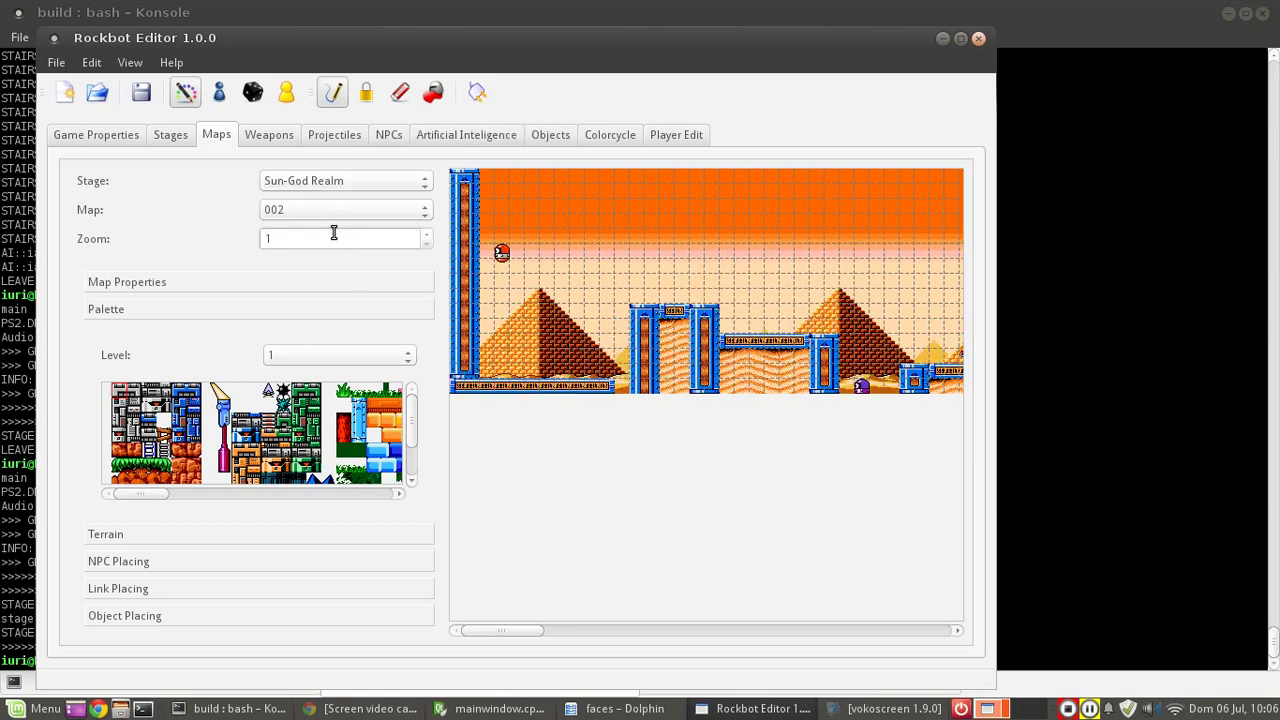
Display map 000 of the Sun-God Realm stage and maximize the editor window.
left_click(380, 211)
left_click(345, 171)
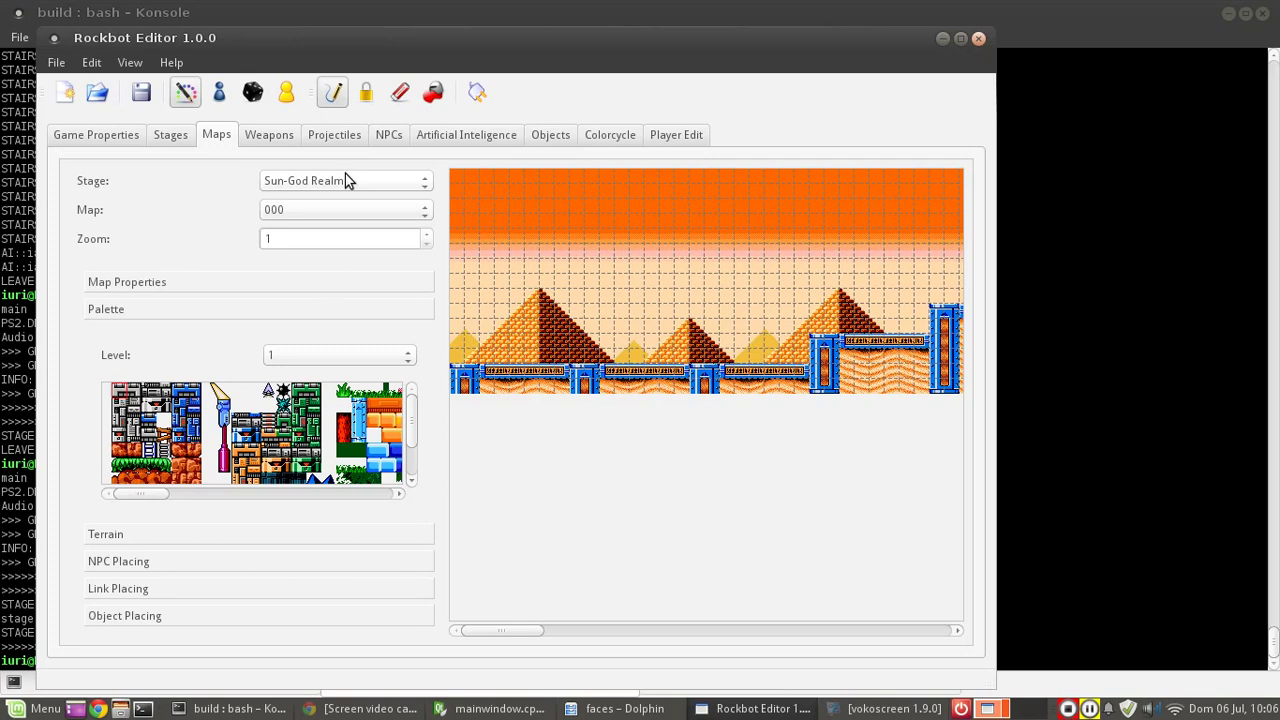
left_click(960, 38)
Examine map 000 at zoom levels 2 and 3, and restore the zoom to 1.
left_click(391, 209)
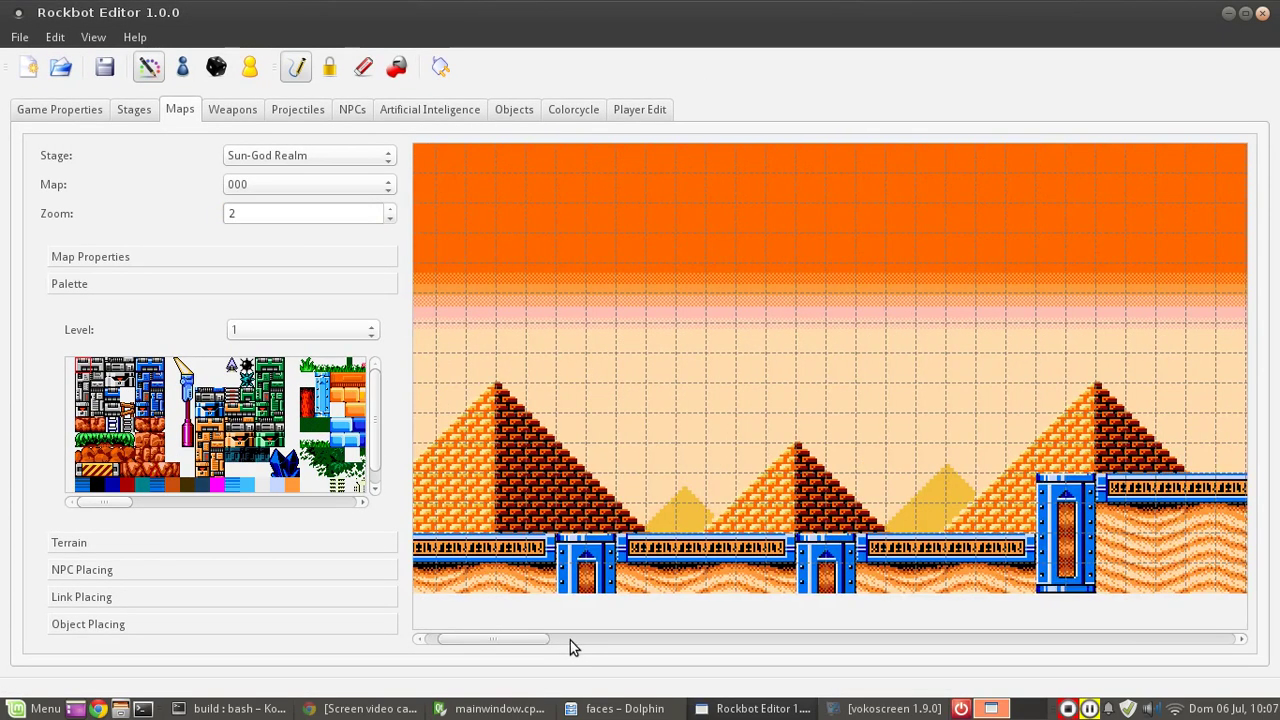
left_click_drag(570, 640, 711, 648)
left_click(388, 211)
left_click_drag(620, 646, 577, 650)
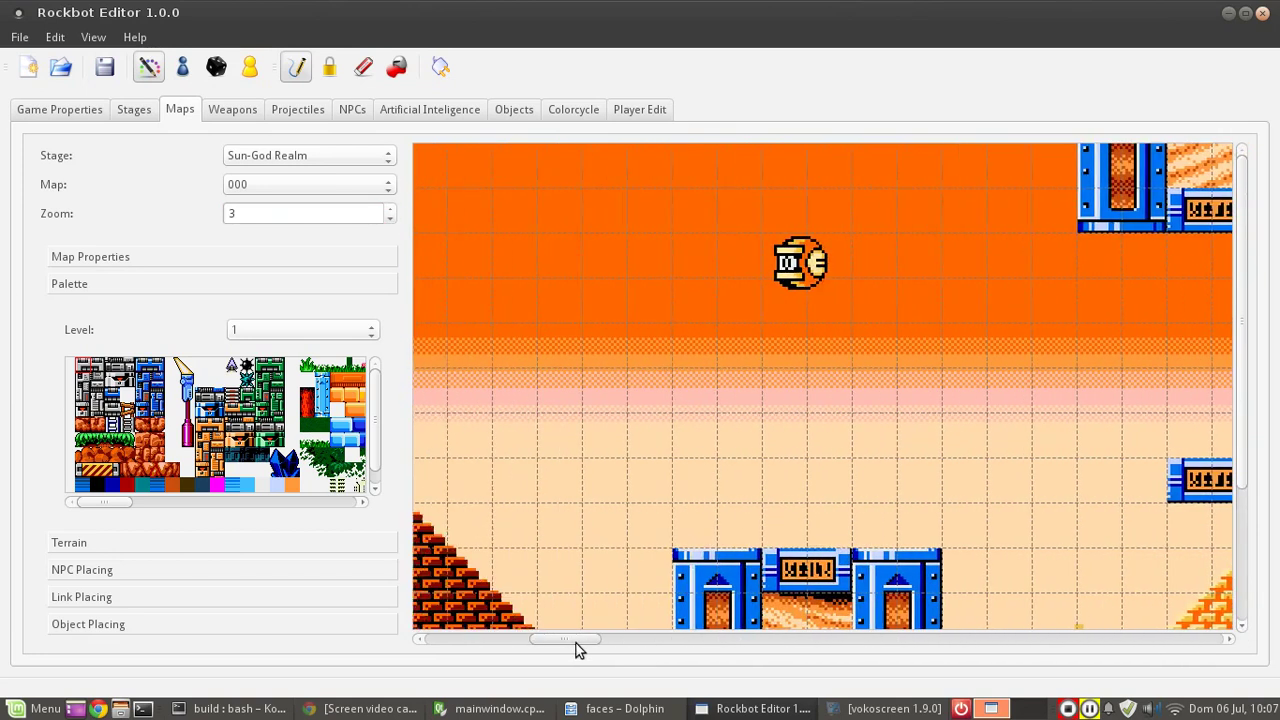
left_click(391, 219)
left_click(391, 222)
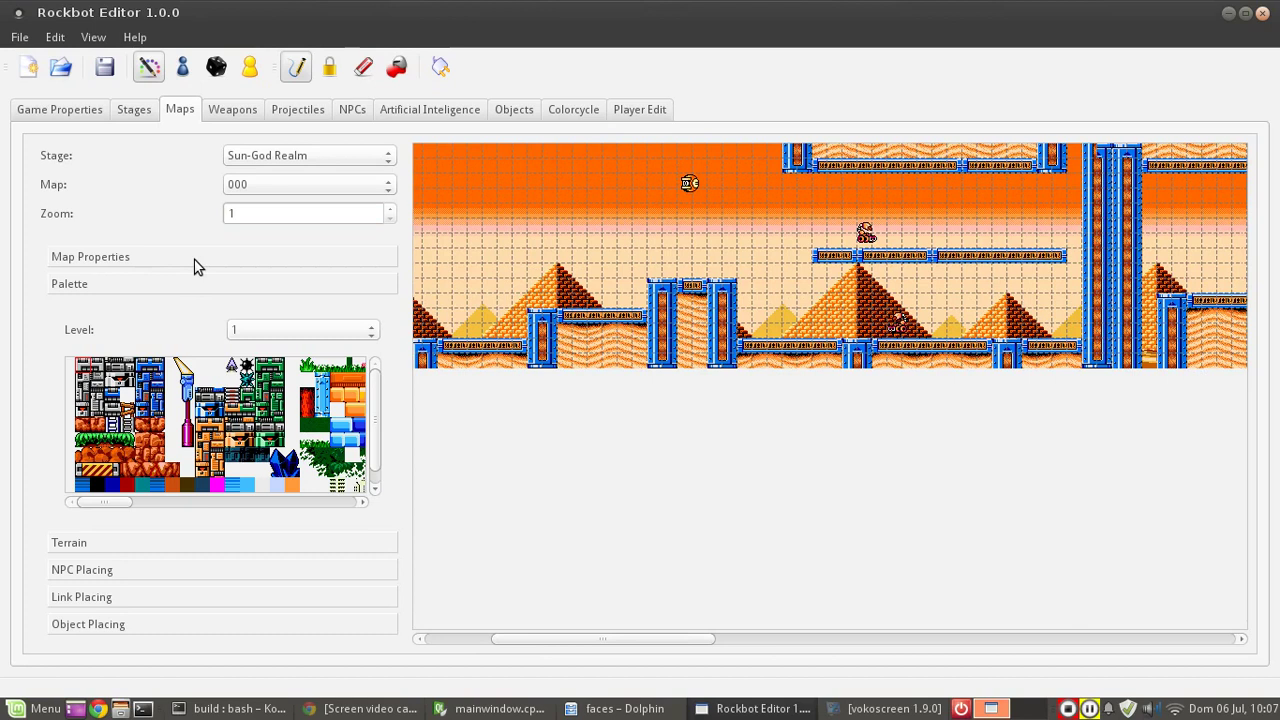
Show the map properties of map 000 with the beginning of the map in view.
left_click(195, 260)
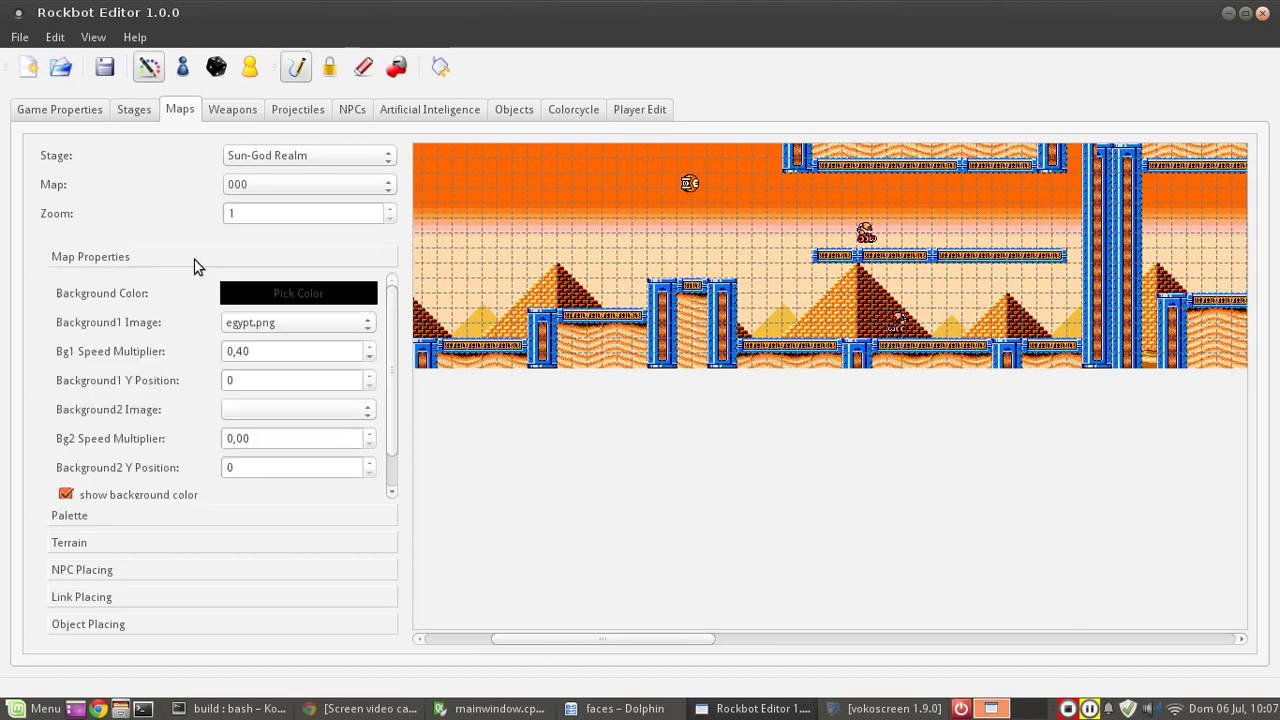
left_click(478, 638)
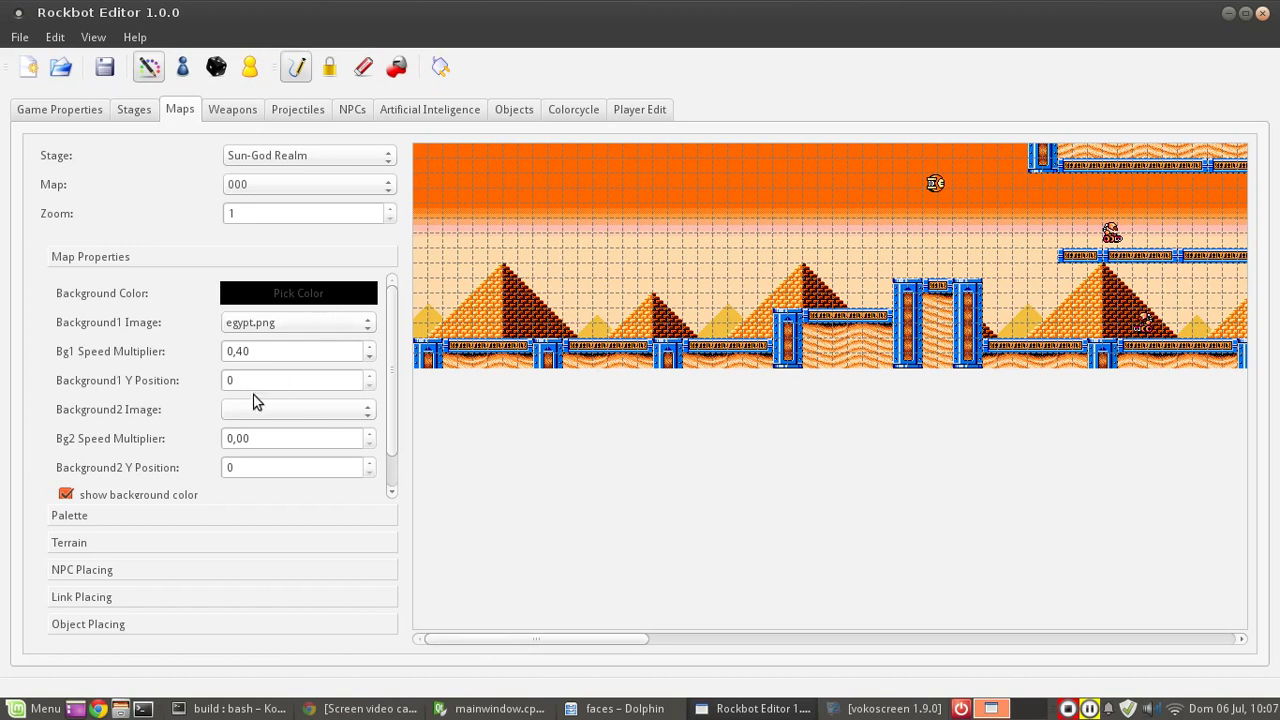
left_click(286, 298)
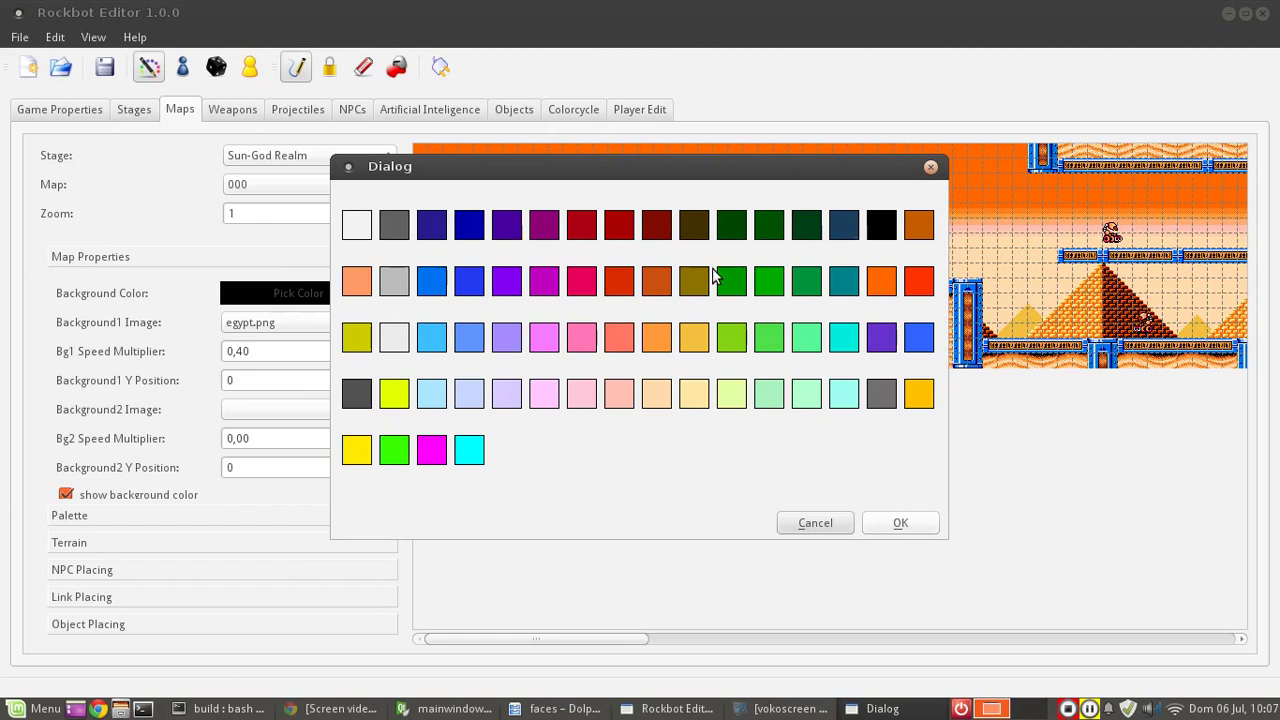
left_click_drag(646, 169, 600, 194)
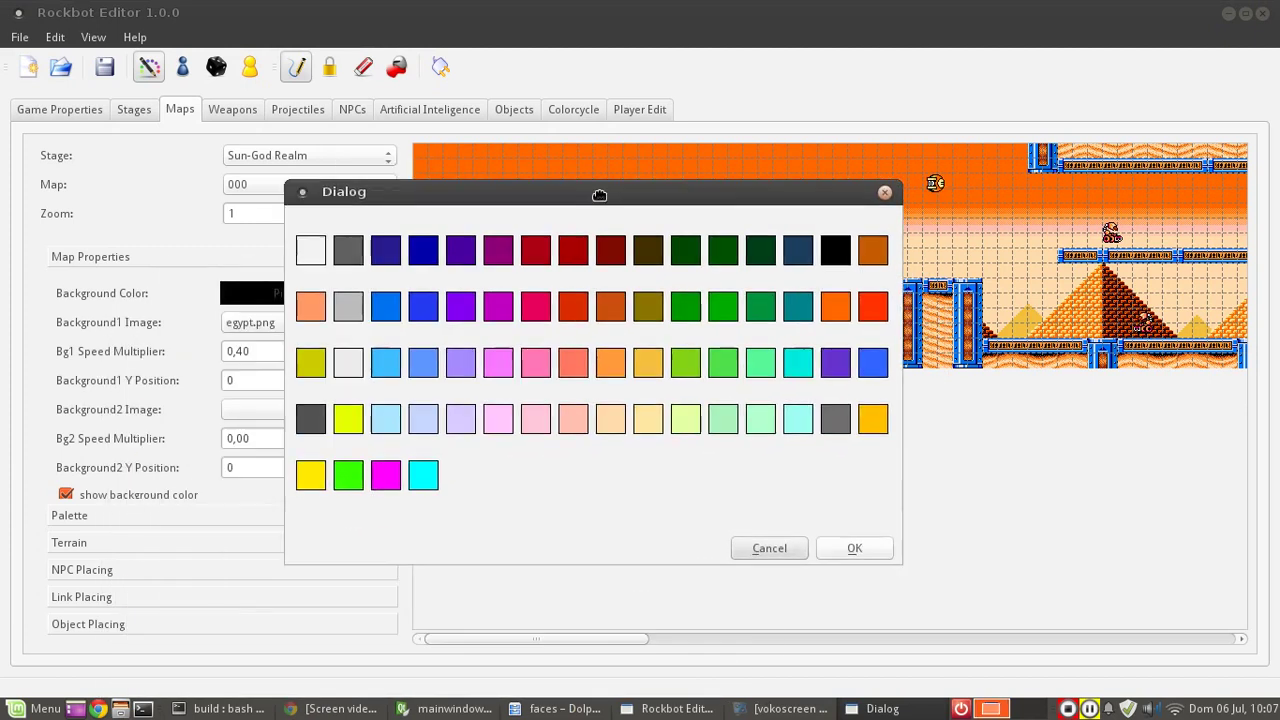
left_click(771, 547)
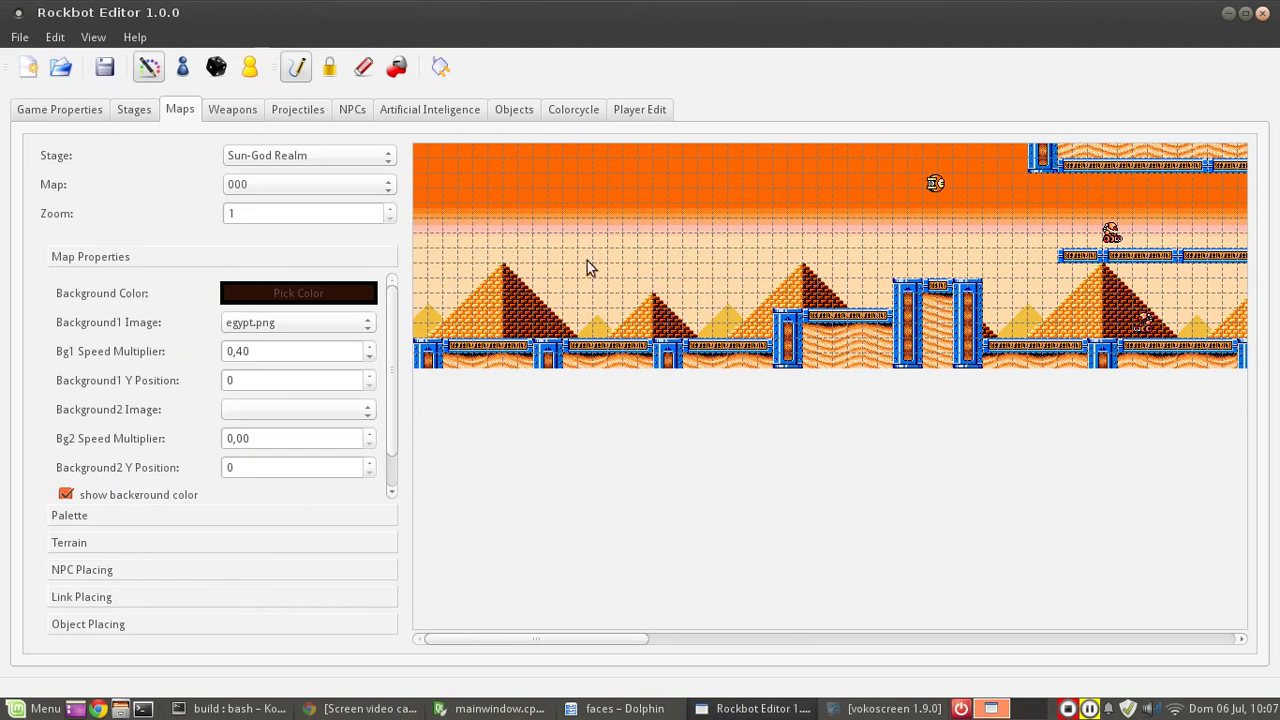
Set the background color of map 000 to pink.
left_click(327, 291)
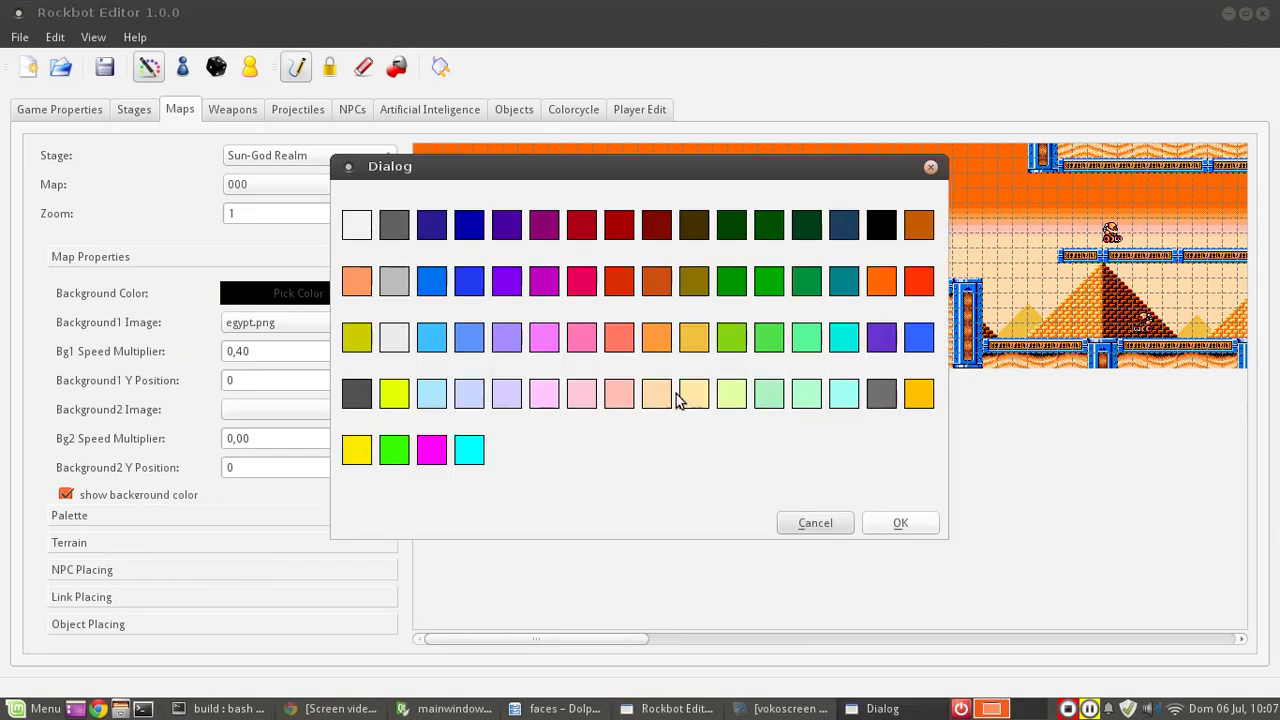
left_click(582, 338)
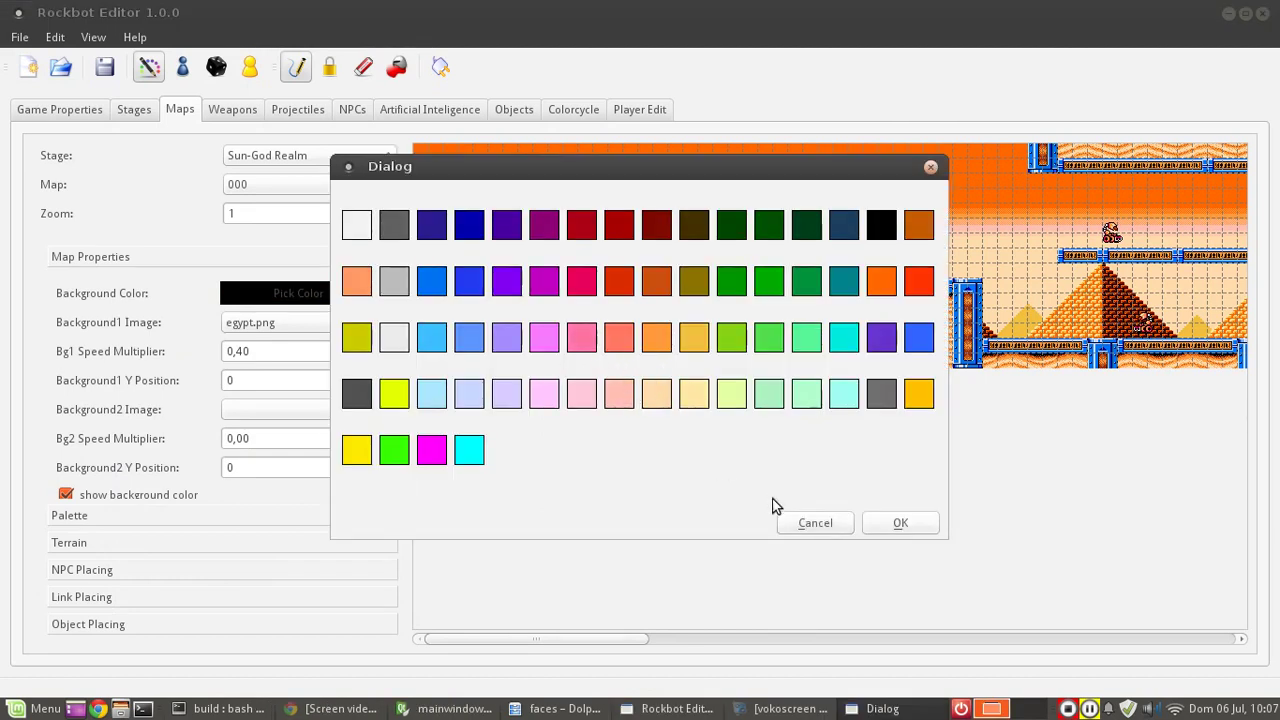
left_click(905, 524)
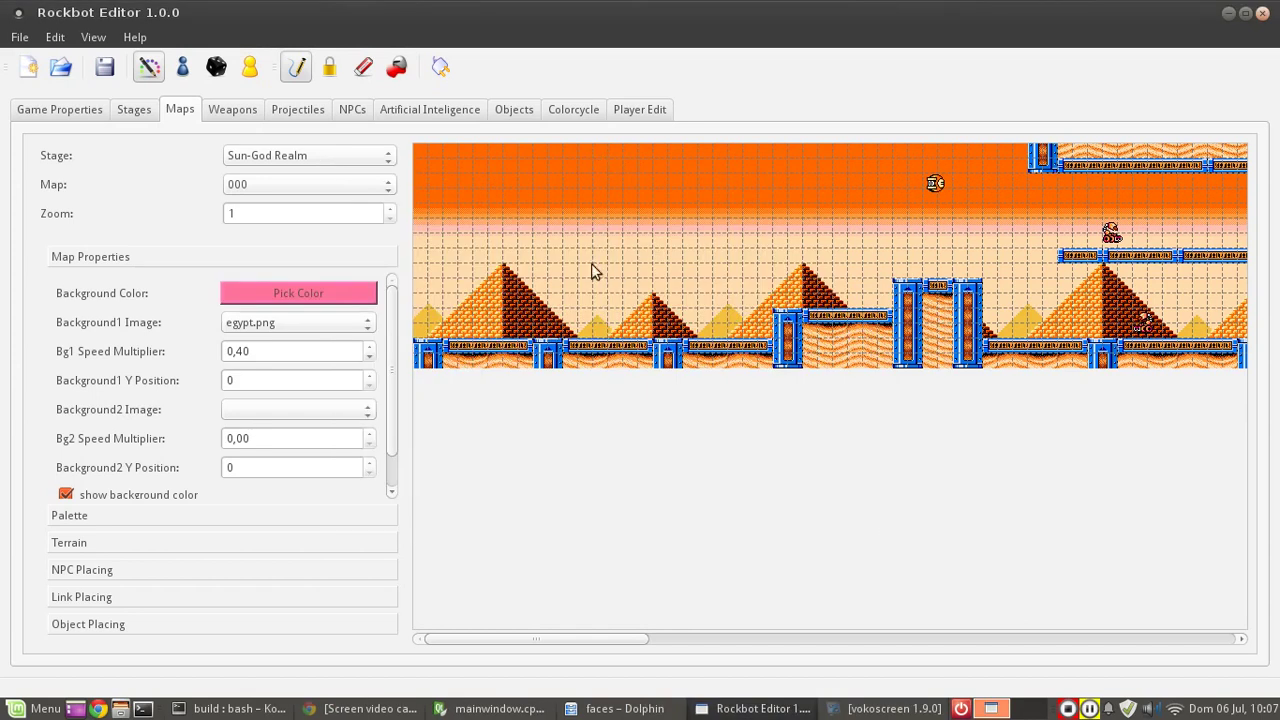
left_click_drag(563, 640, 497, 637)
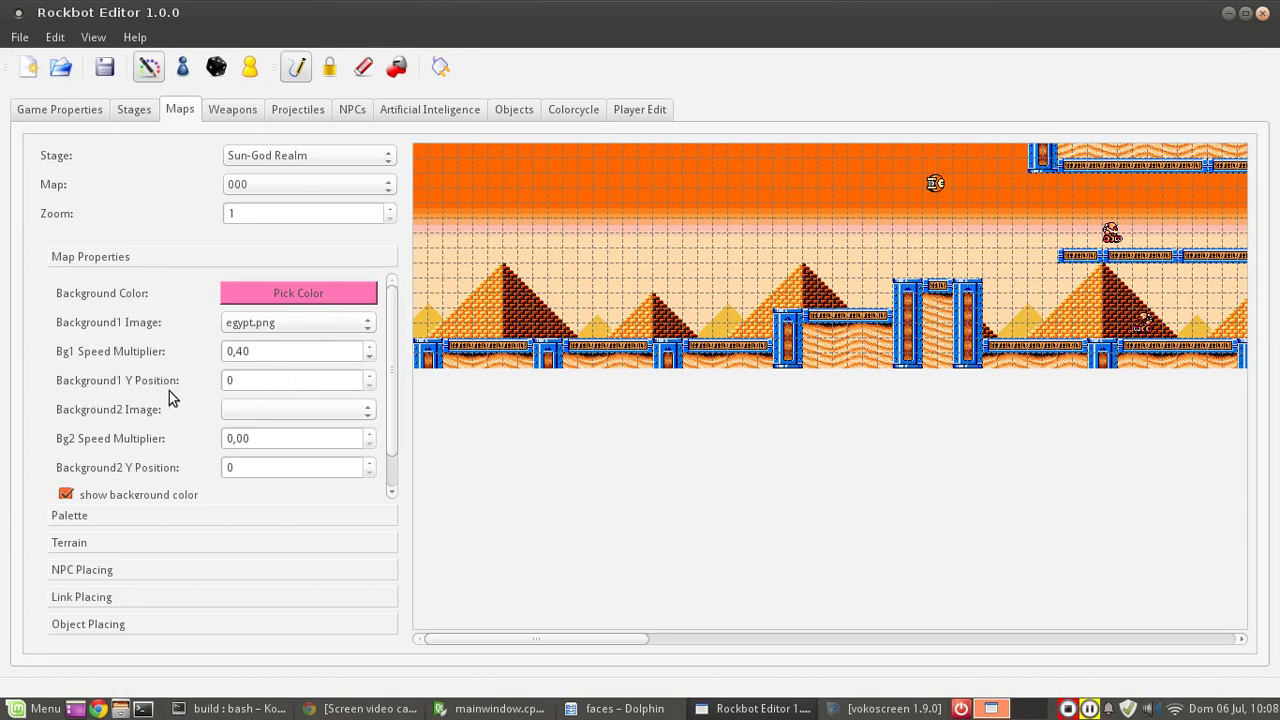
Try shifting the first background image down by setting Background1 Y Position to 15.
left_click(366, 383)
left_click(366, 383)
left_click(366, 374)
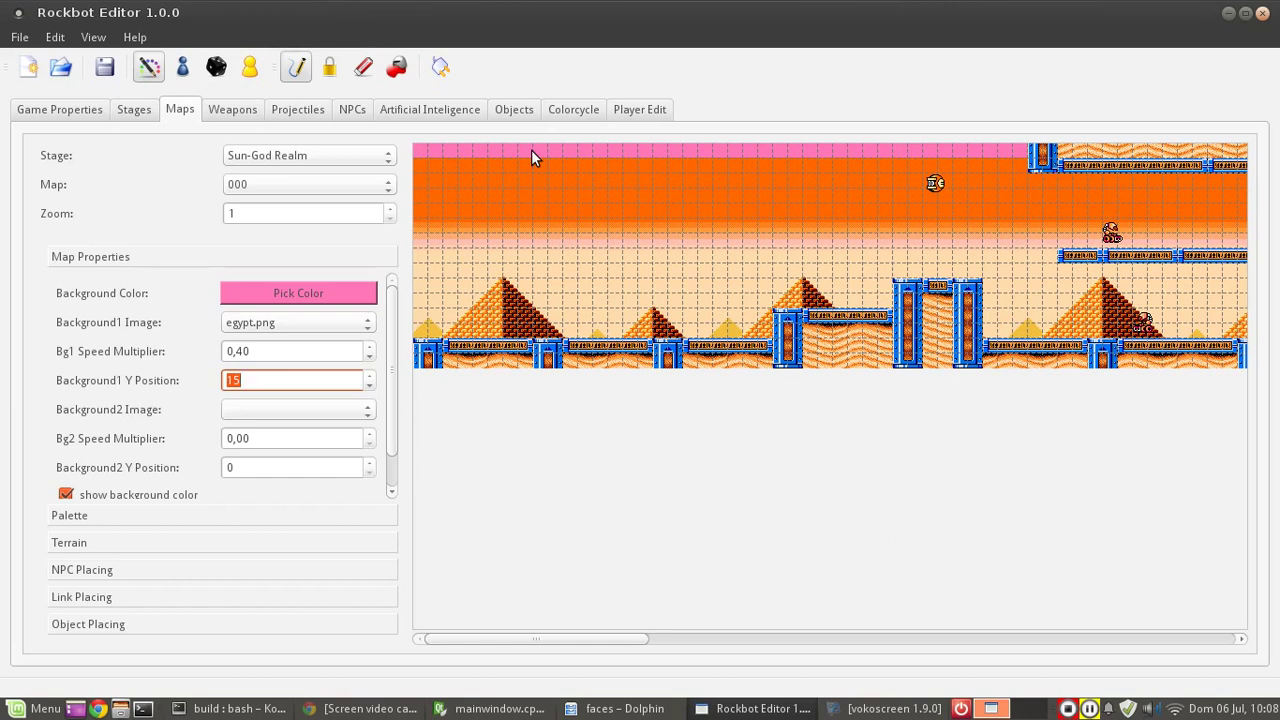
Bring the Background1 Y Position back to 0.
left_click(369, 386)
left_click(369, 386)
left_click(369, 386)
left_click(369, 386)
left_click(369, 386)
left_click(369, 386)
left_click(369, 386)
left_click(369, 386)
left_click(369, 386)
left_click(369, 386)
left_click(369, 386)
left_click(369, 387)
left_click(369, 387)
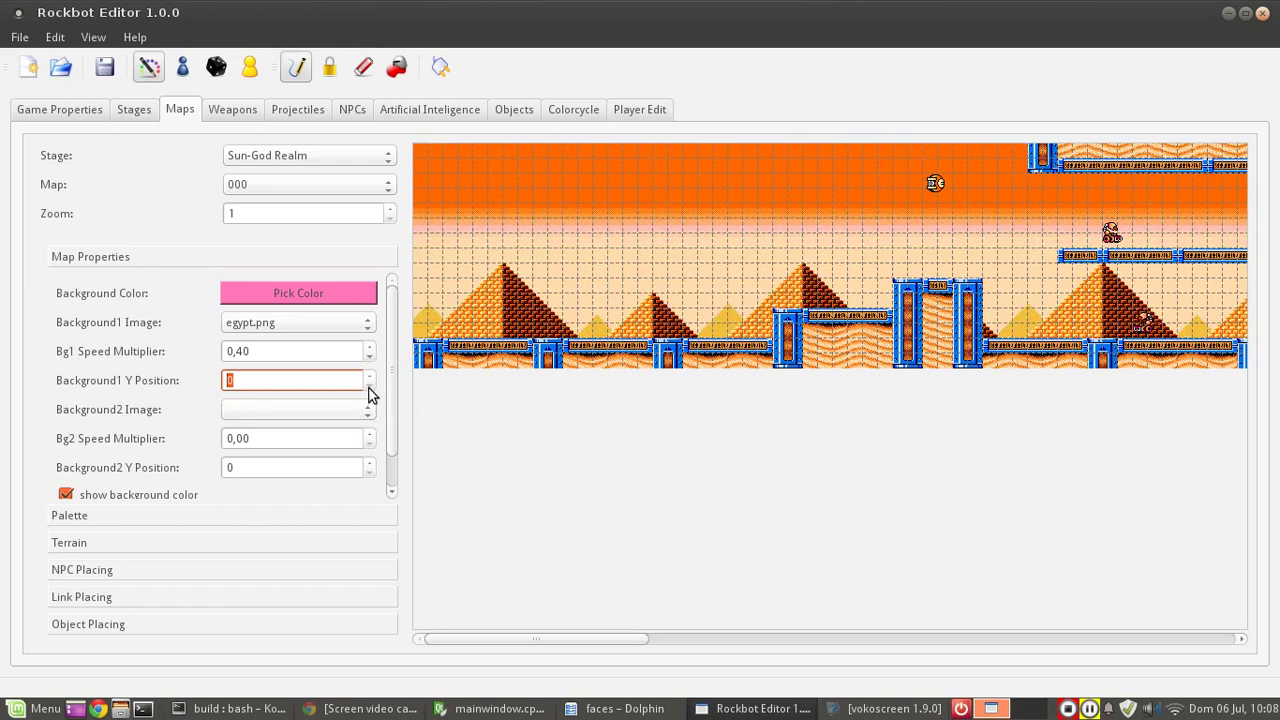
Set the first background image of map 000 to clouds_2.png.
left_click(342, 327)
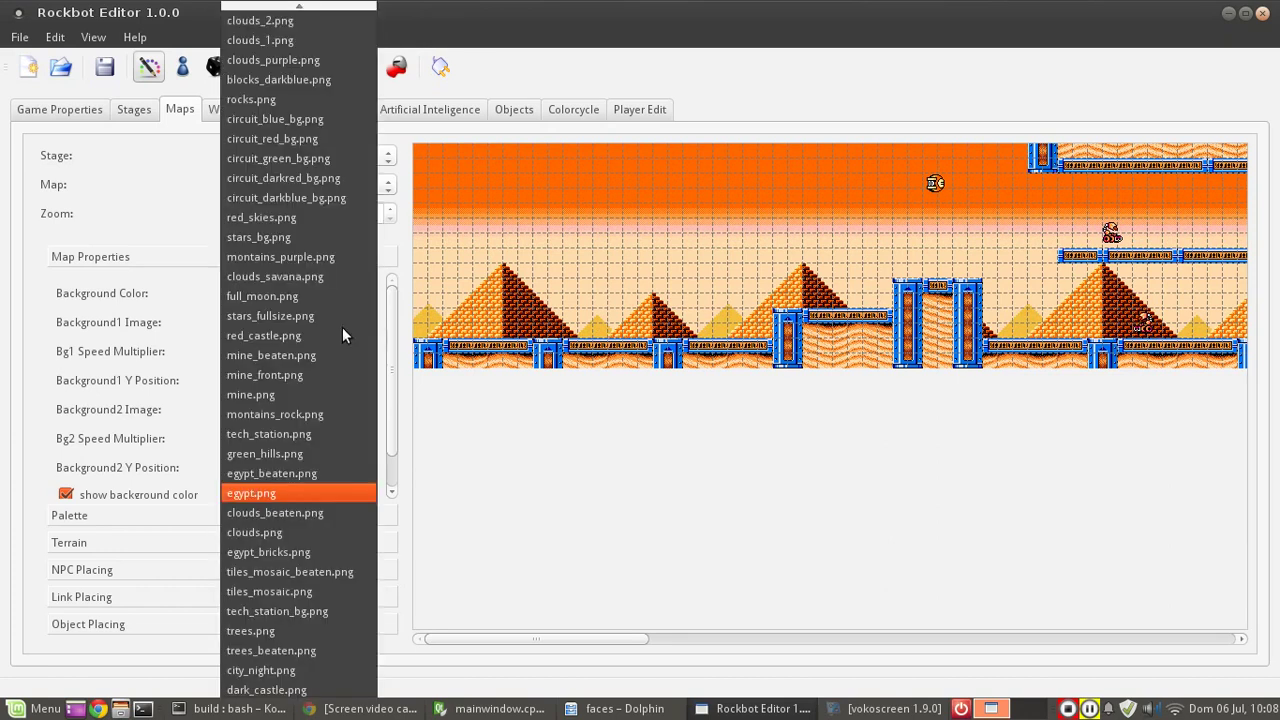
left_click(275, 33)
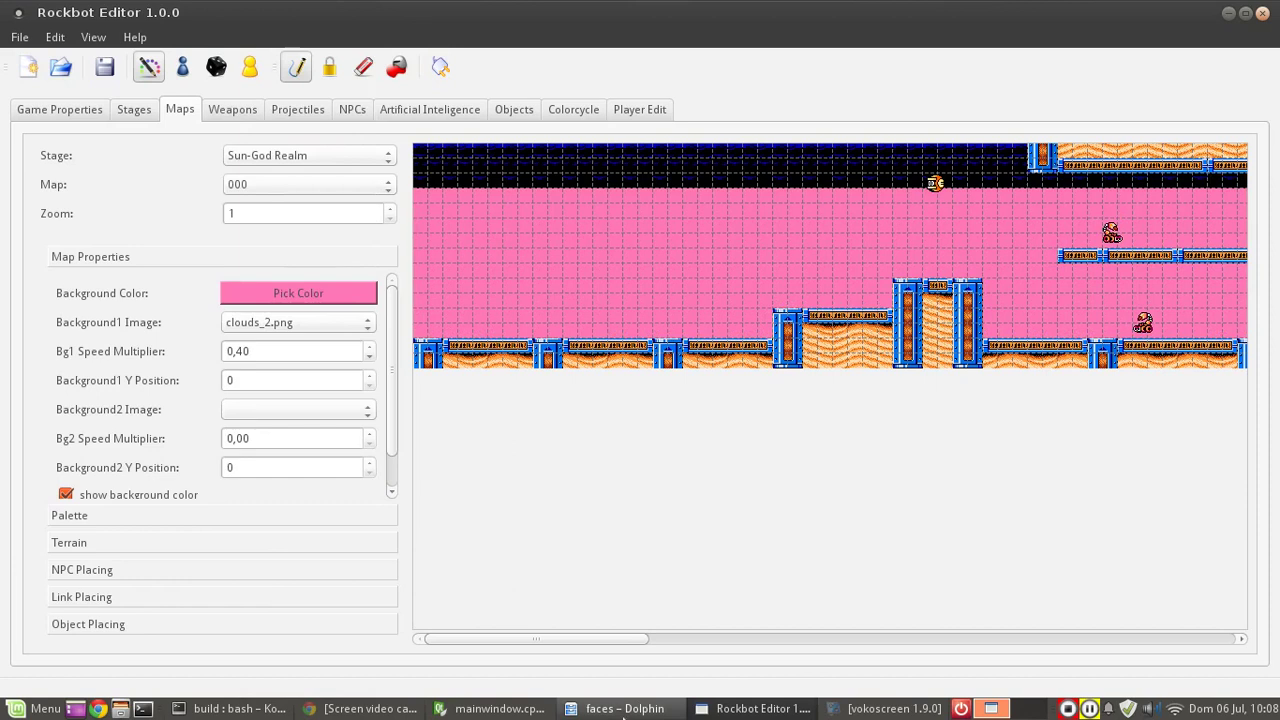
Switch to Dolphin and look through the background images in the data/images/map_backgrounds folder with previews shown.
left_click(617, 708)
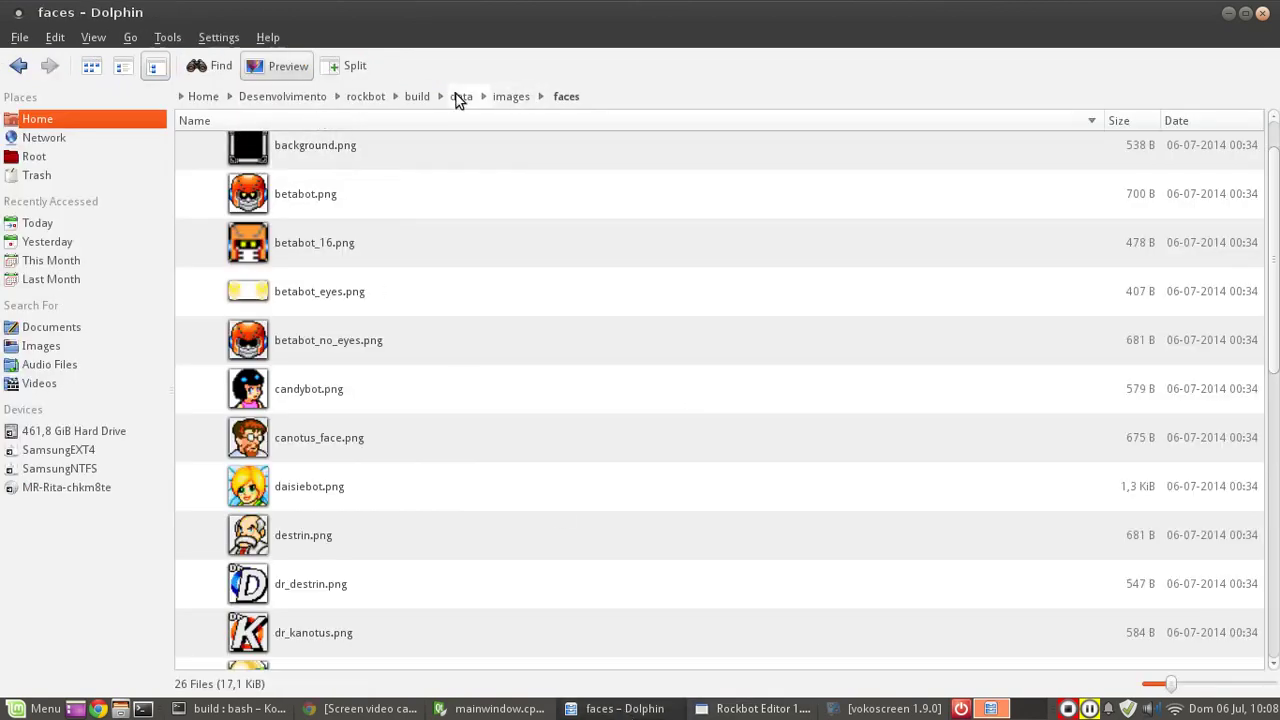
left_click(516, 102)
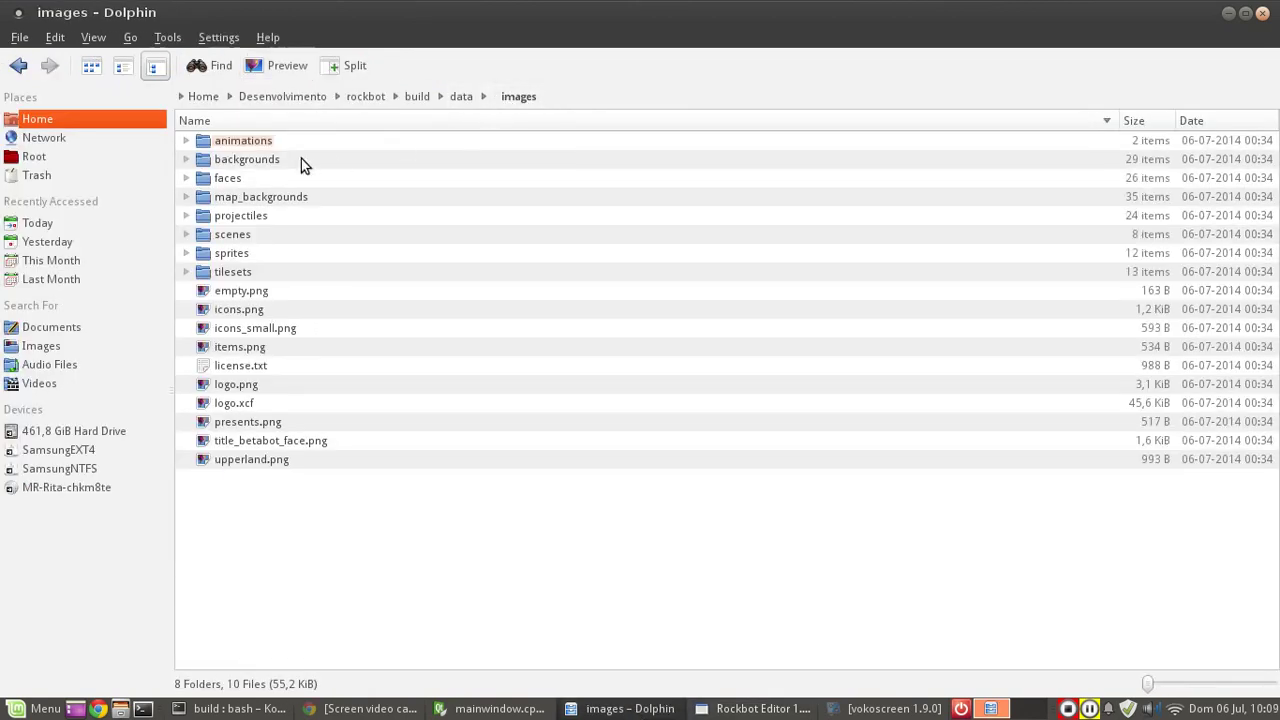
left_click(232, 197)
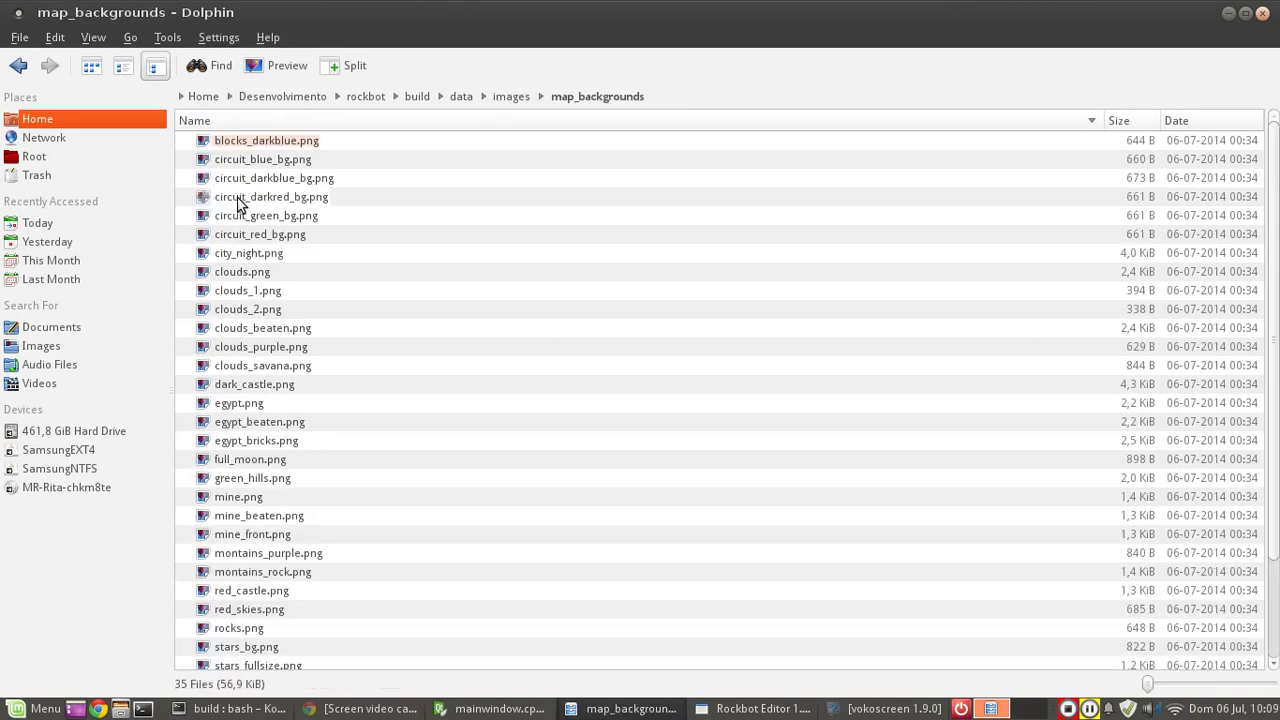
left_click(280, 65)
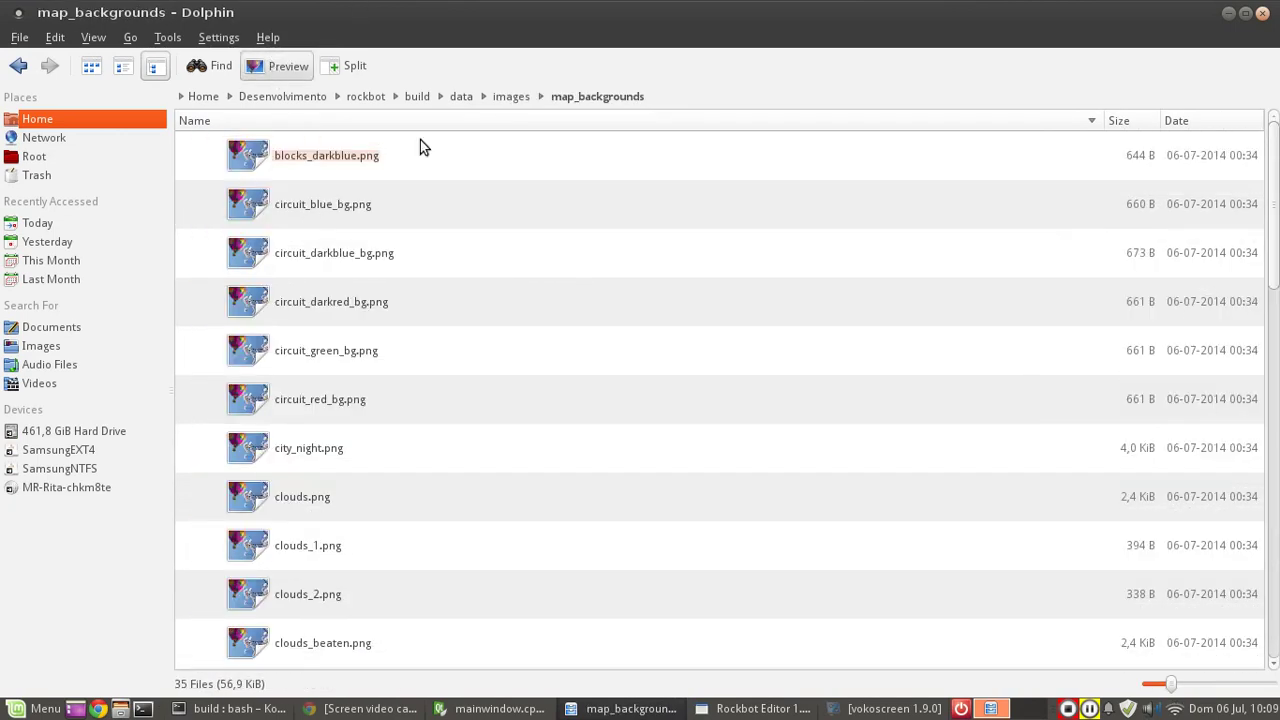
scroll(540, 224, "down", 1)
scroll(540, 228, "down", 4)
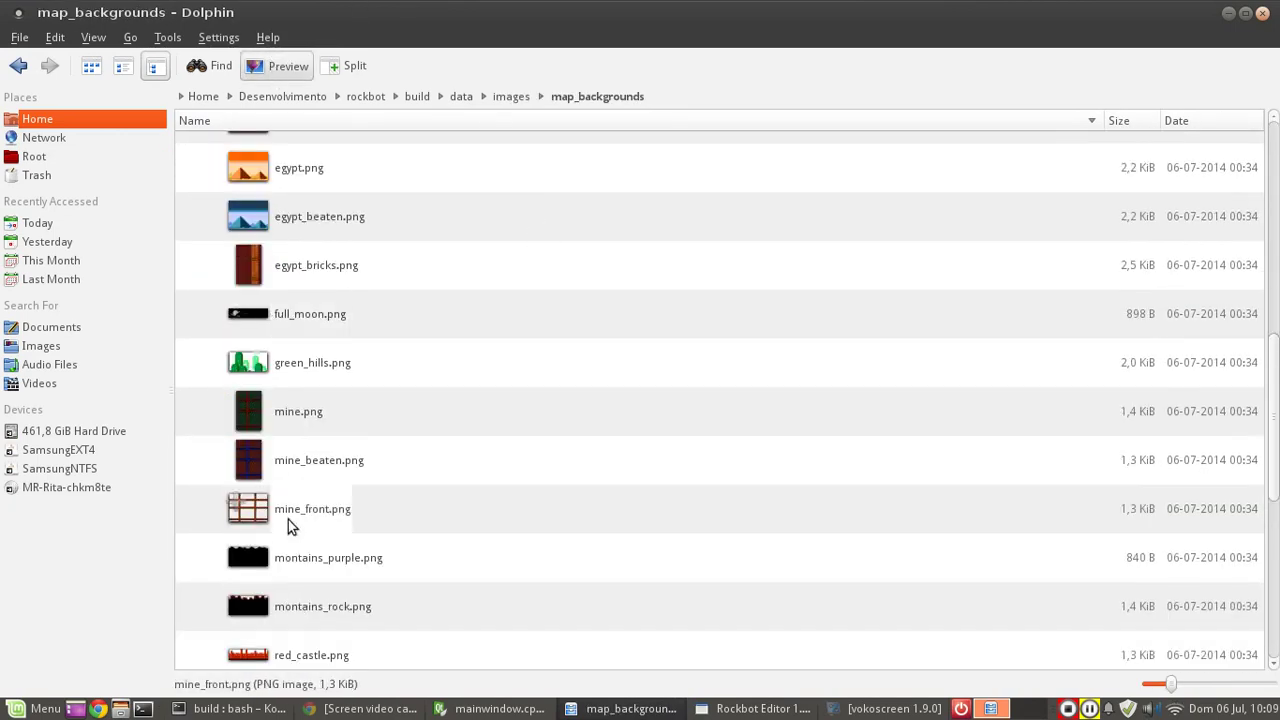
Return to Rockbot Editor and set the background color of map 000 to black.
left_click(883, 708)
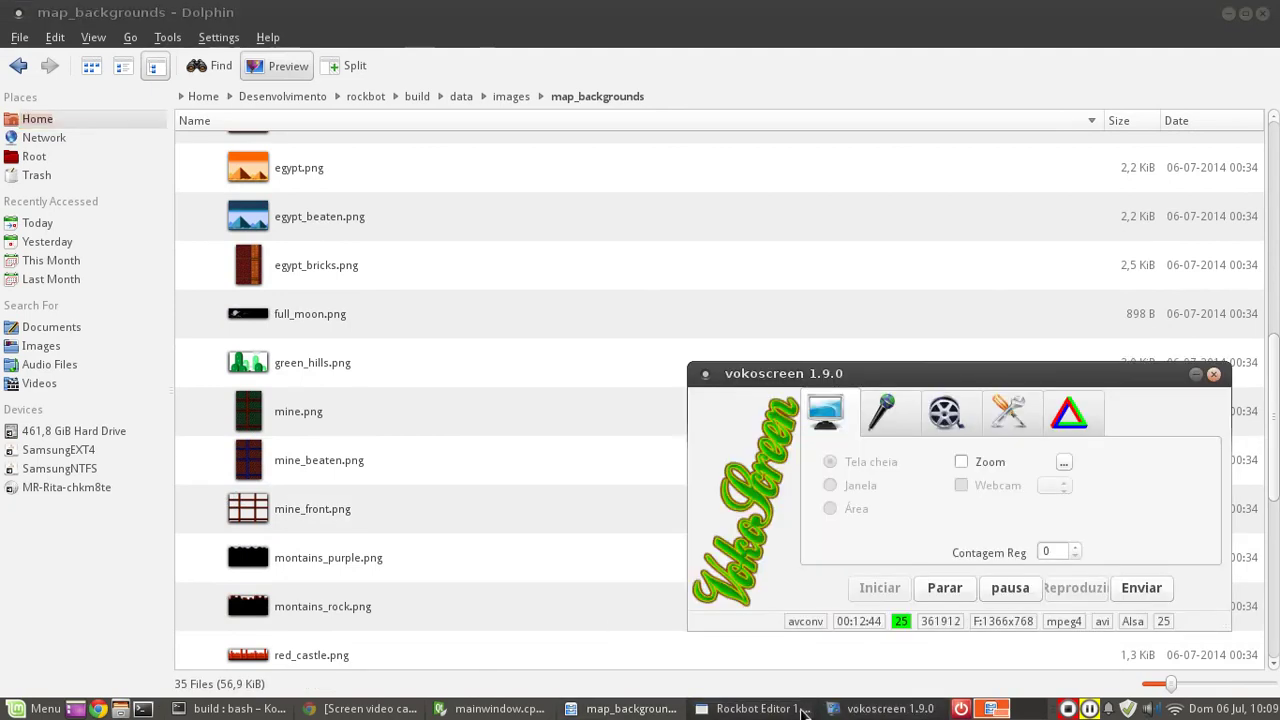
left_click(760, 708)
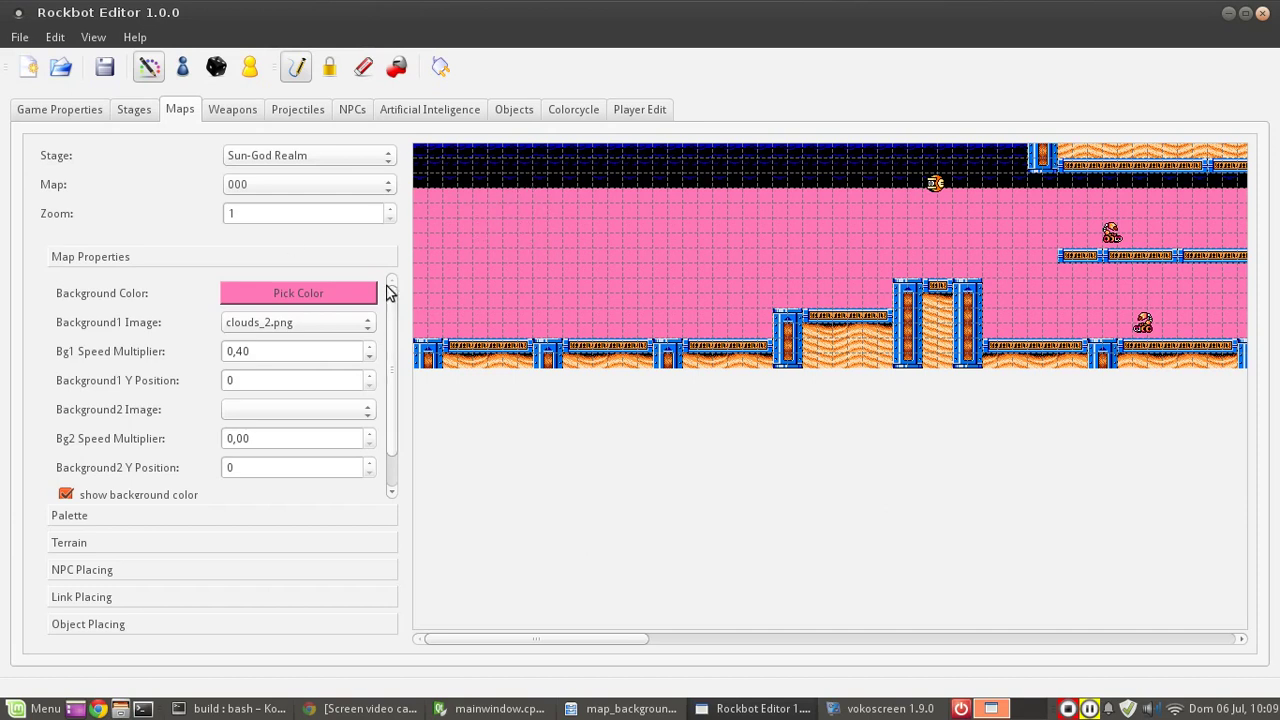
left_click(347, 297)
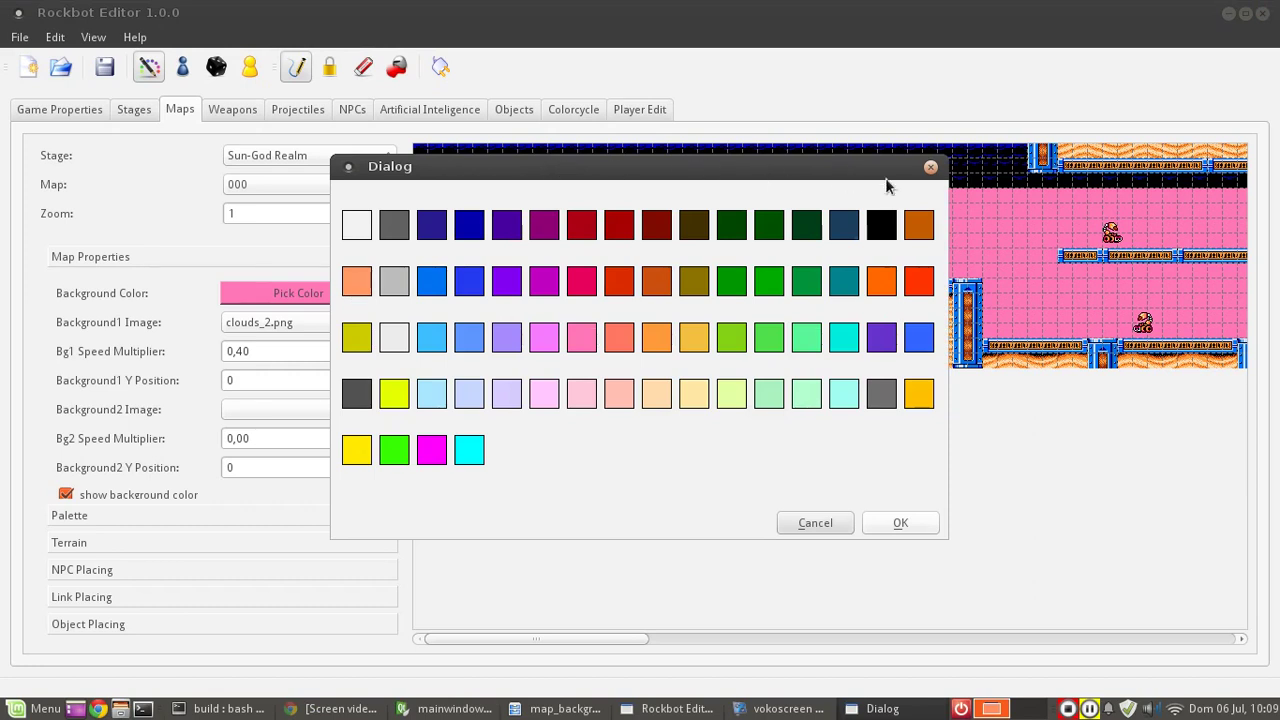
left_click(888, 222)
left_click(896, 523)
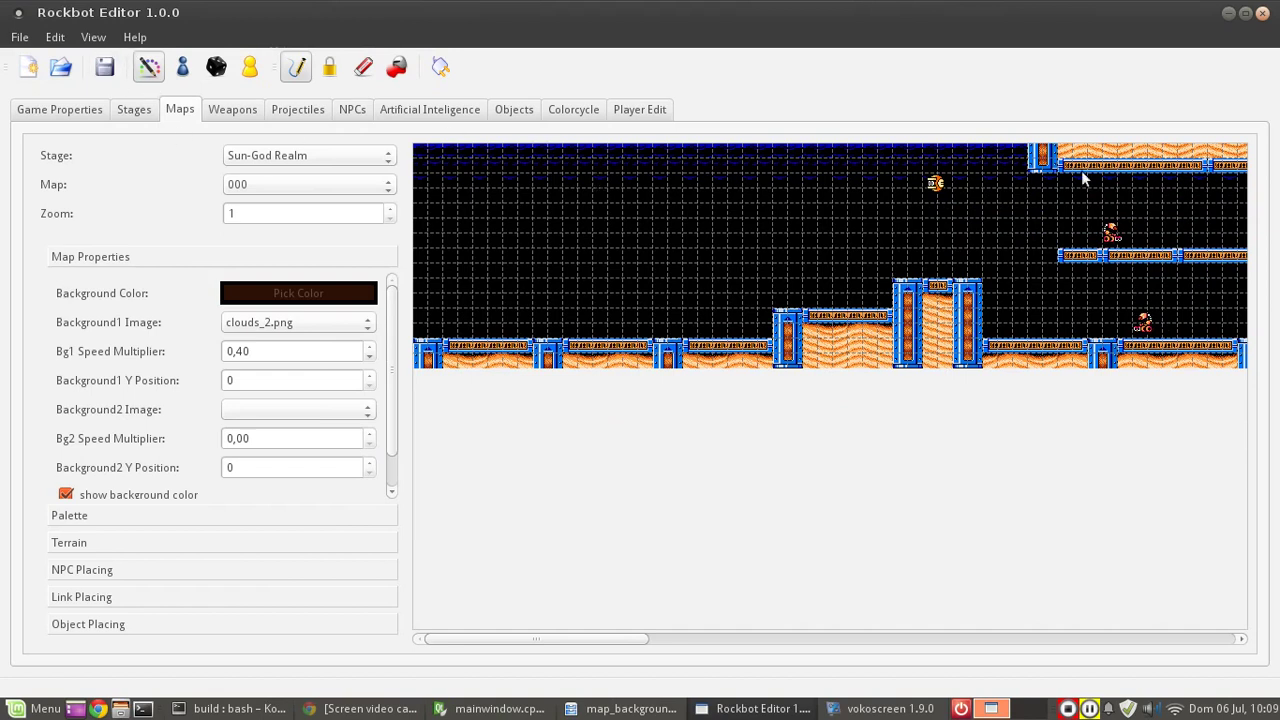
Save the game data, switch to Konsole and run ./rockbot.
left_click(104, 76)
left_click(272, 708)
key("Up")
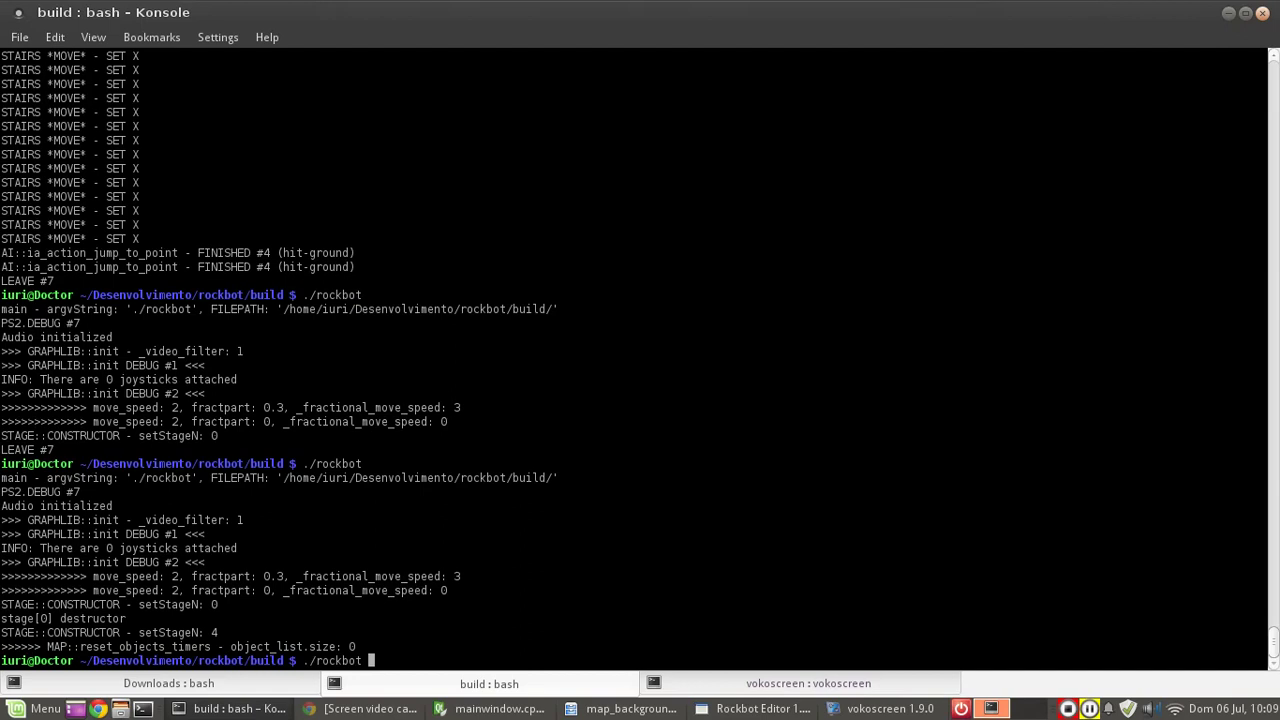
key("Return")
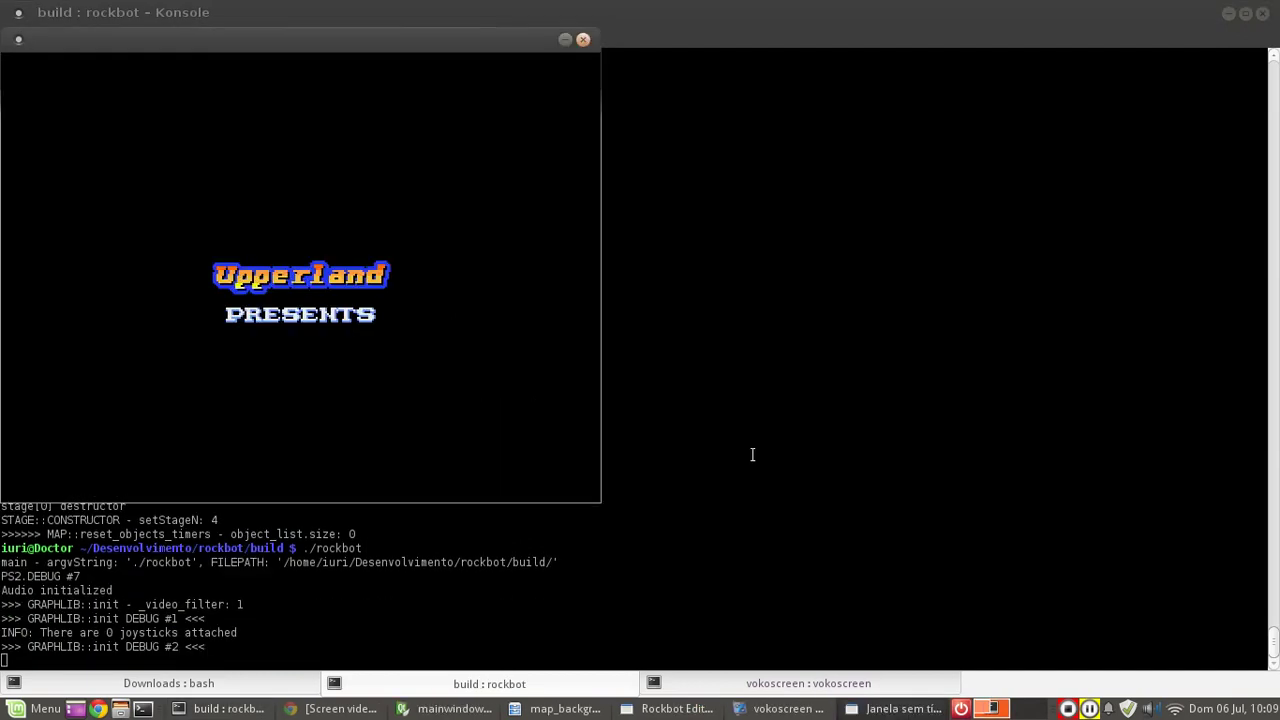
Start the Sun-God Realm stage, skip its opening dialogs, and walk right and back left to check the background.
key("Return")
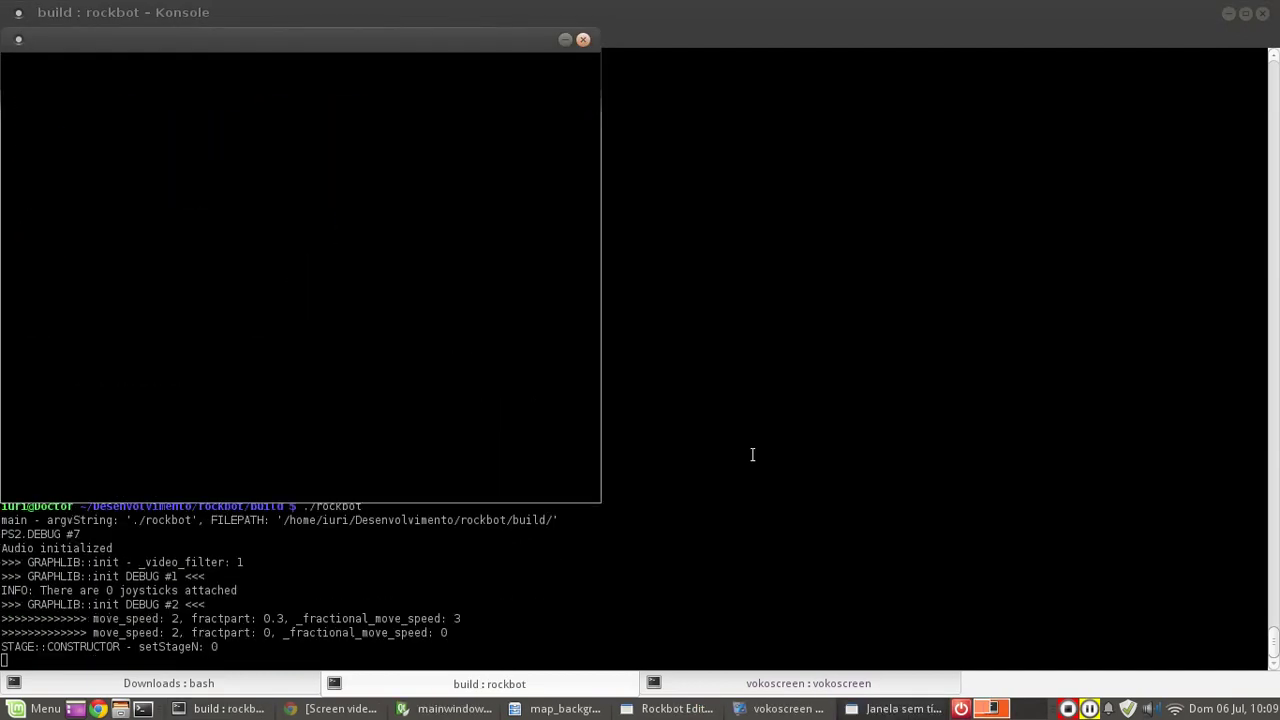
key("Return")
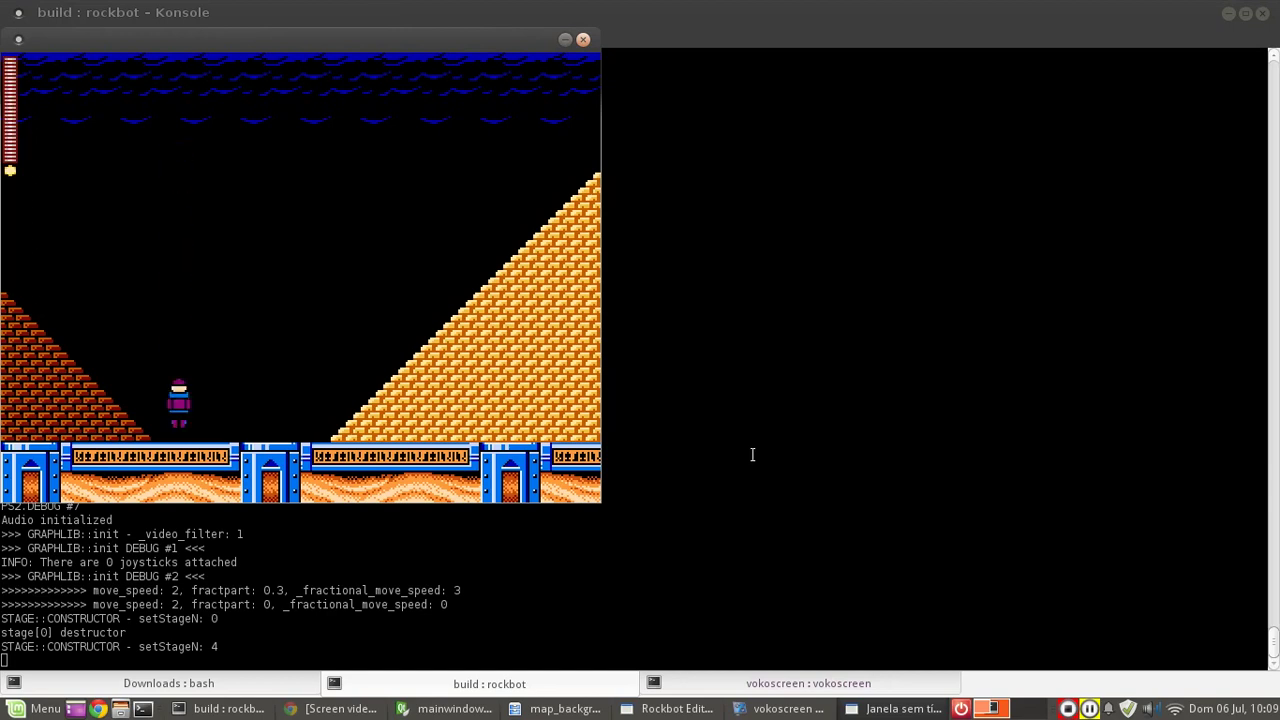
key("Return")
key("Return")
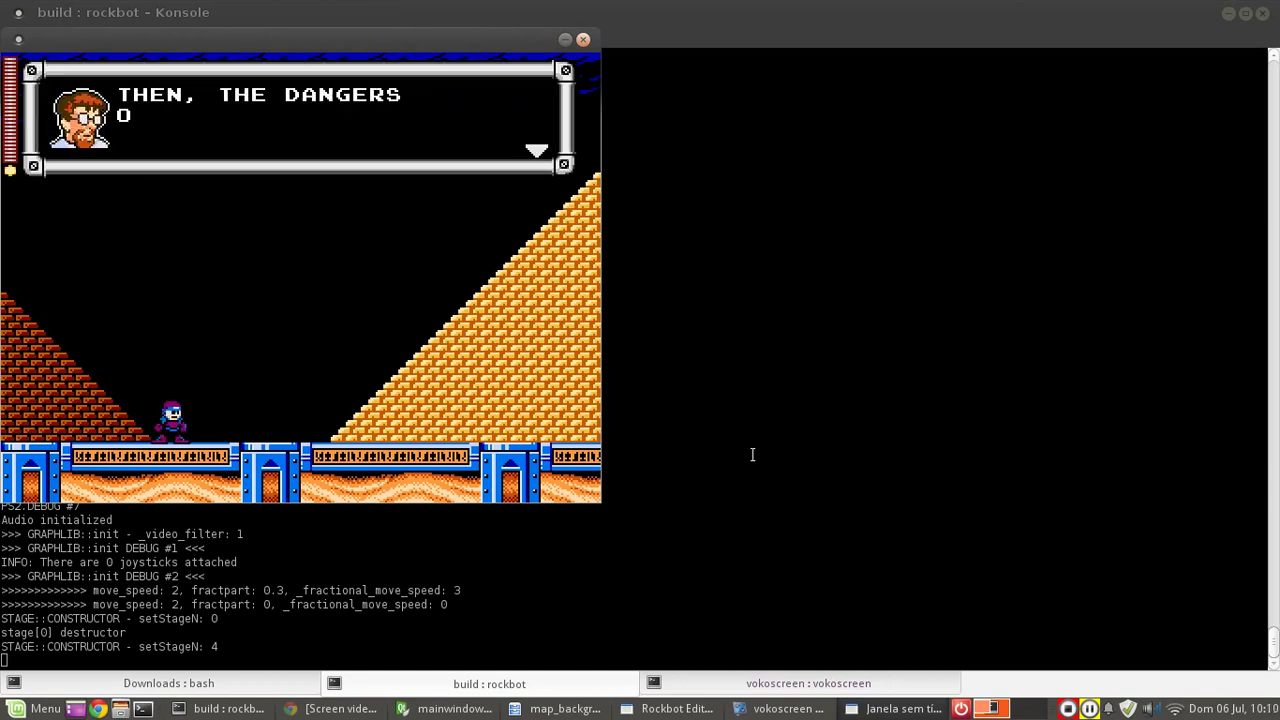
key("Return")
key("Right")
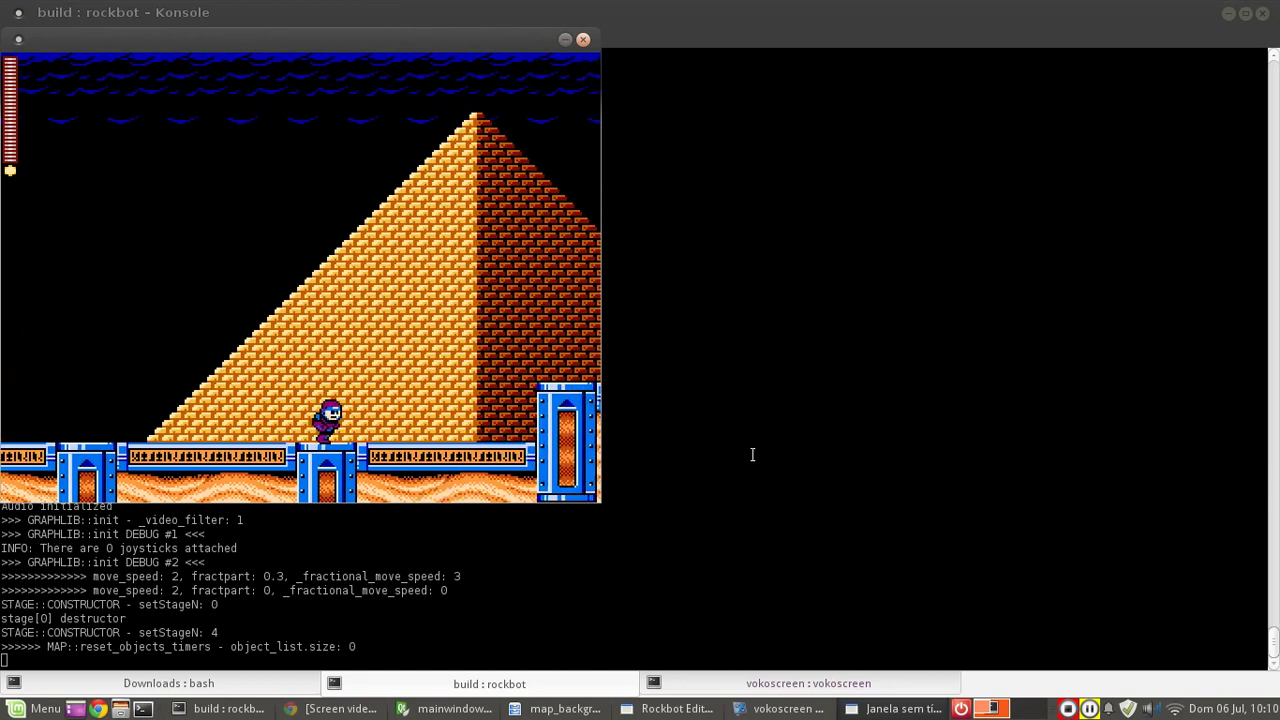
key("Left")
Quit the game and return to Rockbot Editor.
key("Escape")
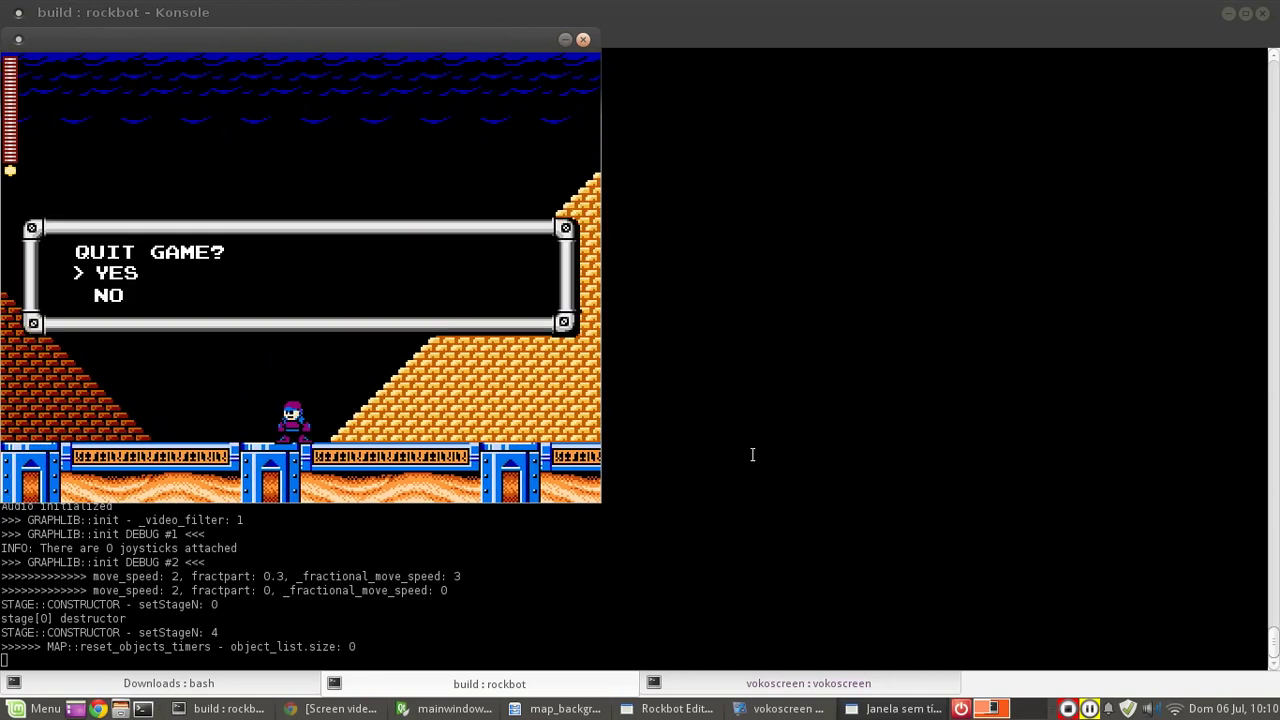
key("Return")
left_click(860, 708)
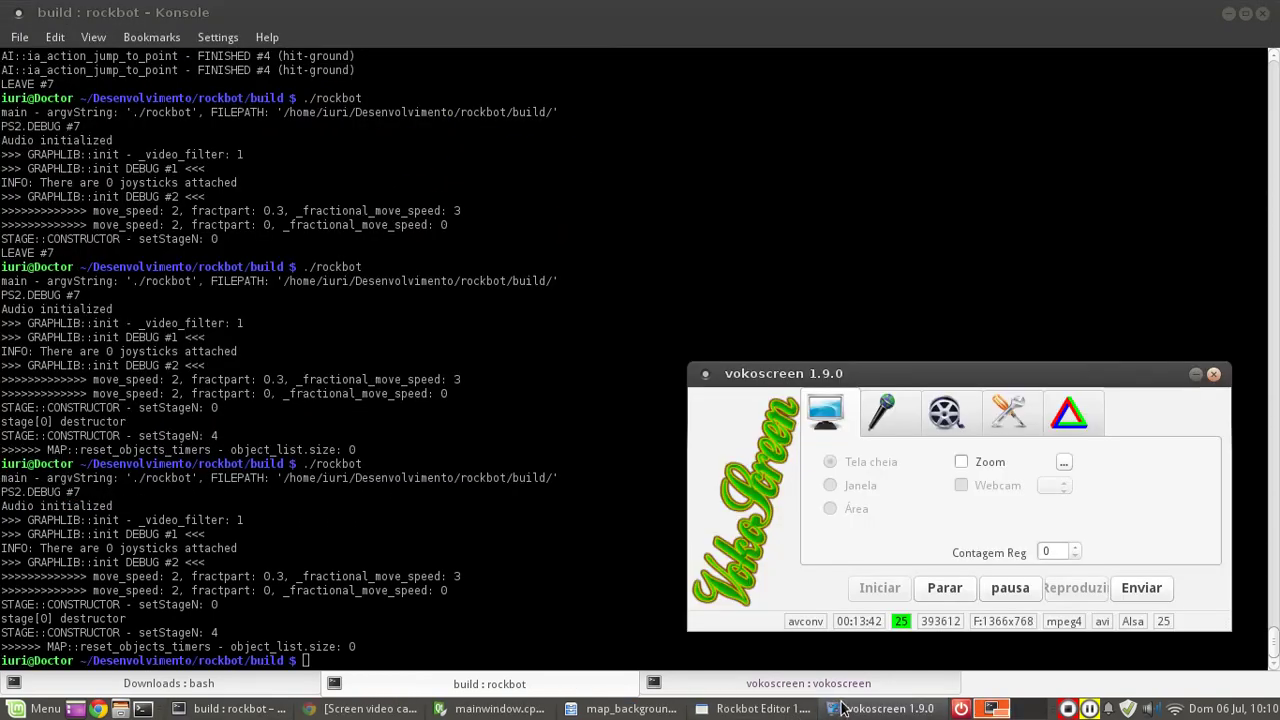
left_click(798, 706)
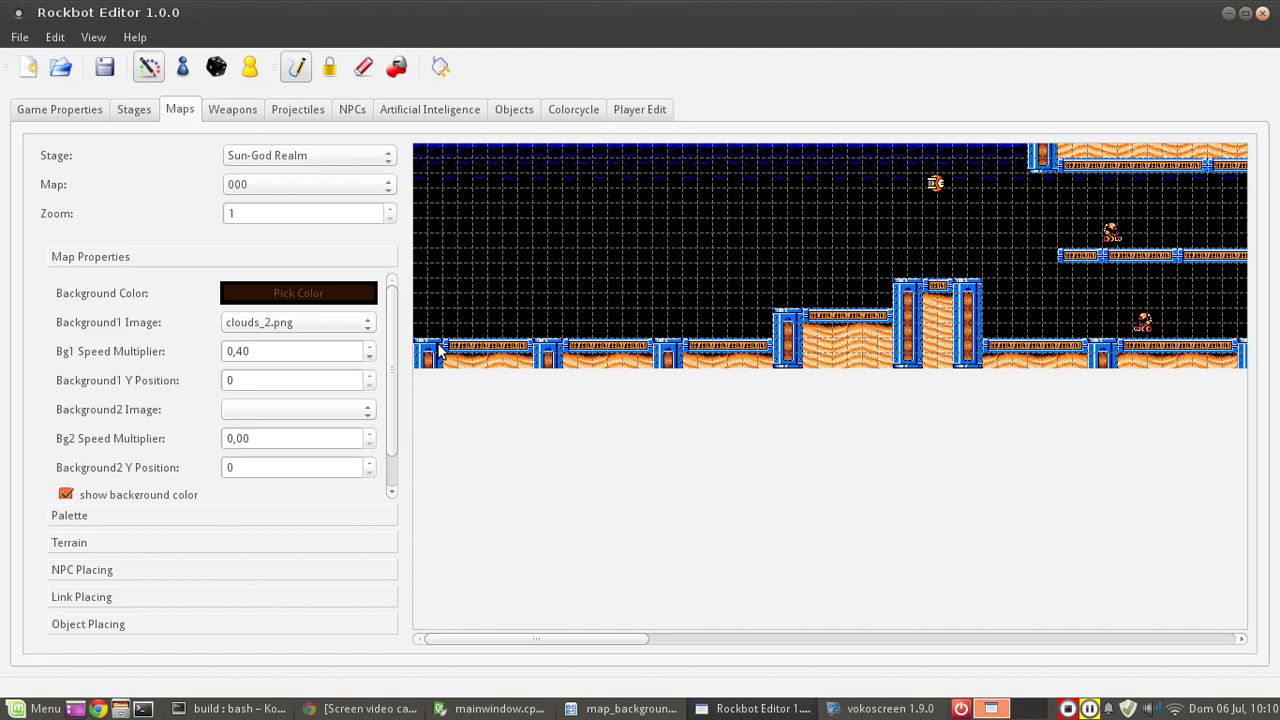
Set the Bg1 Speed Multiplier of map 000 to 0,10 and save the game data.
left_click(368, 358)
left_click(369, 346)
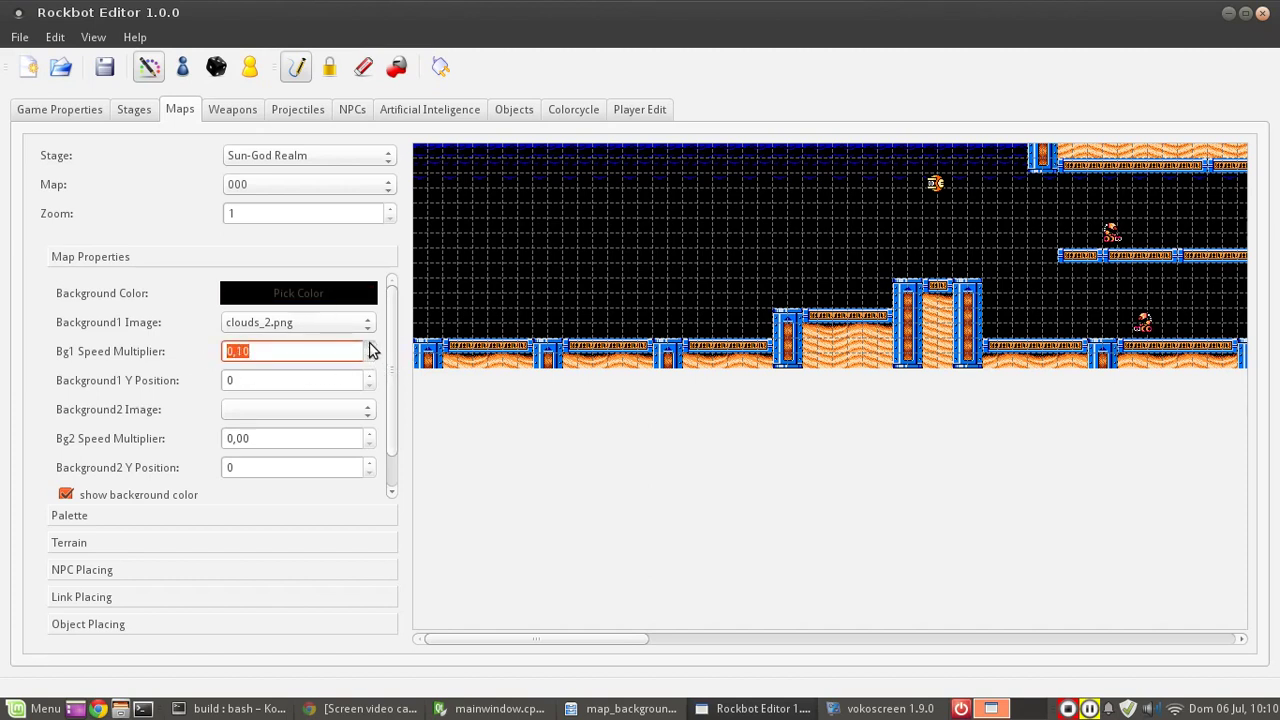
left_click(105, 68)
Switch to Konsole and run ./rockbot --quickload.
left_click(235, 708)
key("Up")
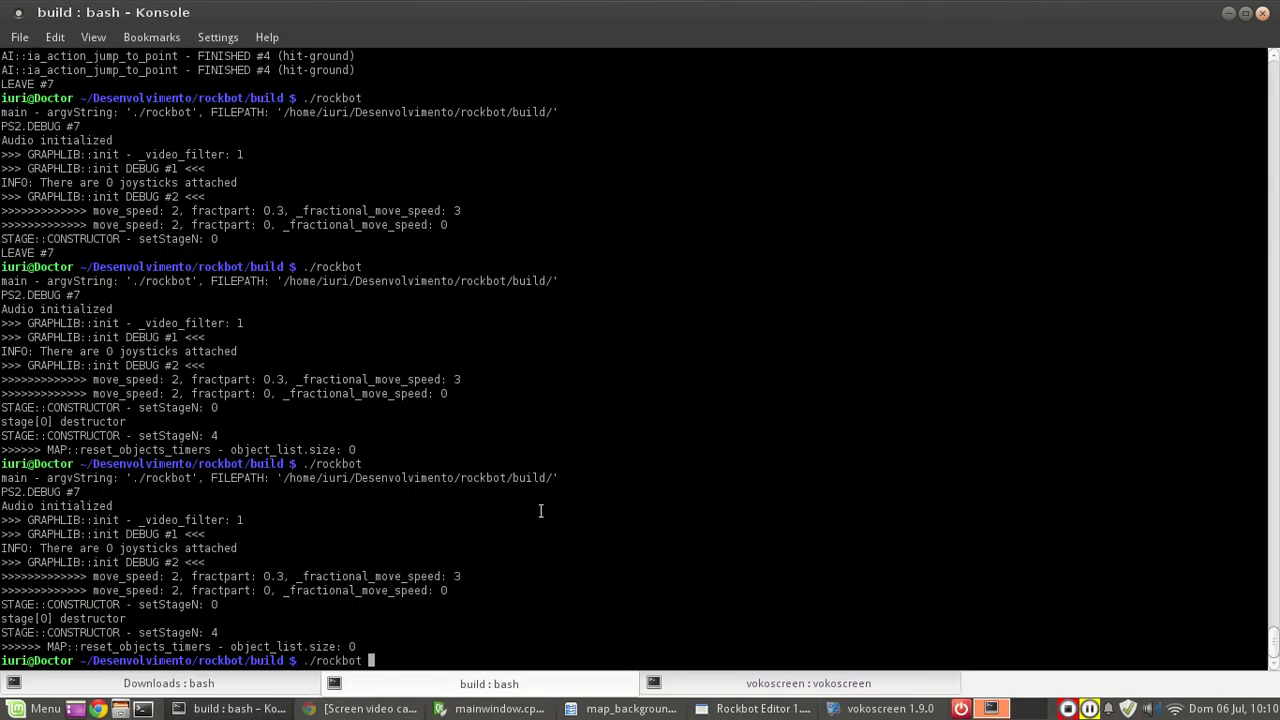
type("--quickload")
key("Return")
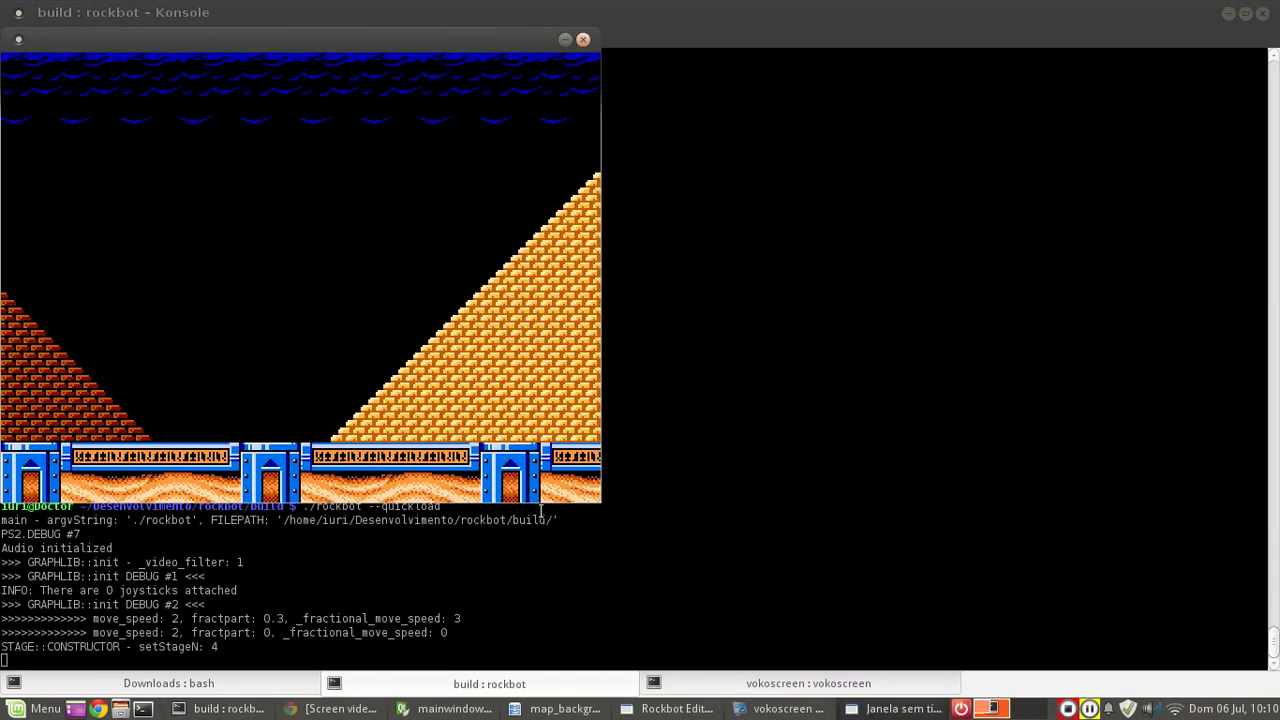
Walk right and left through the stage to check the cloud background's scrolling speed, and quit the game.
key("Right")
key("Left")
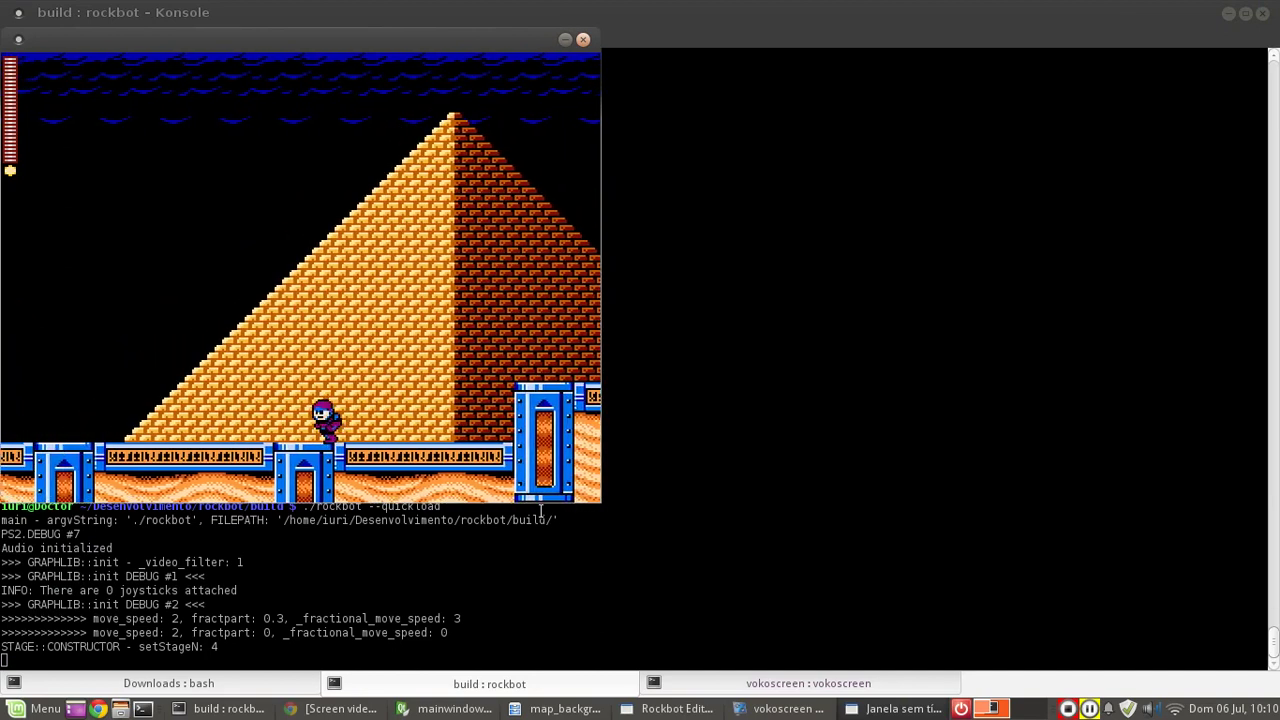
key("Right")
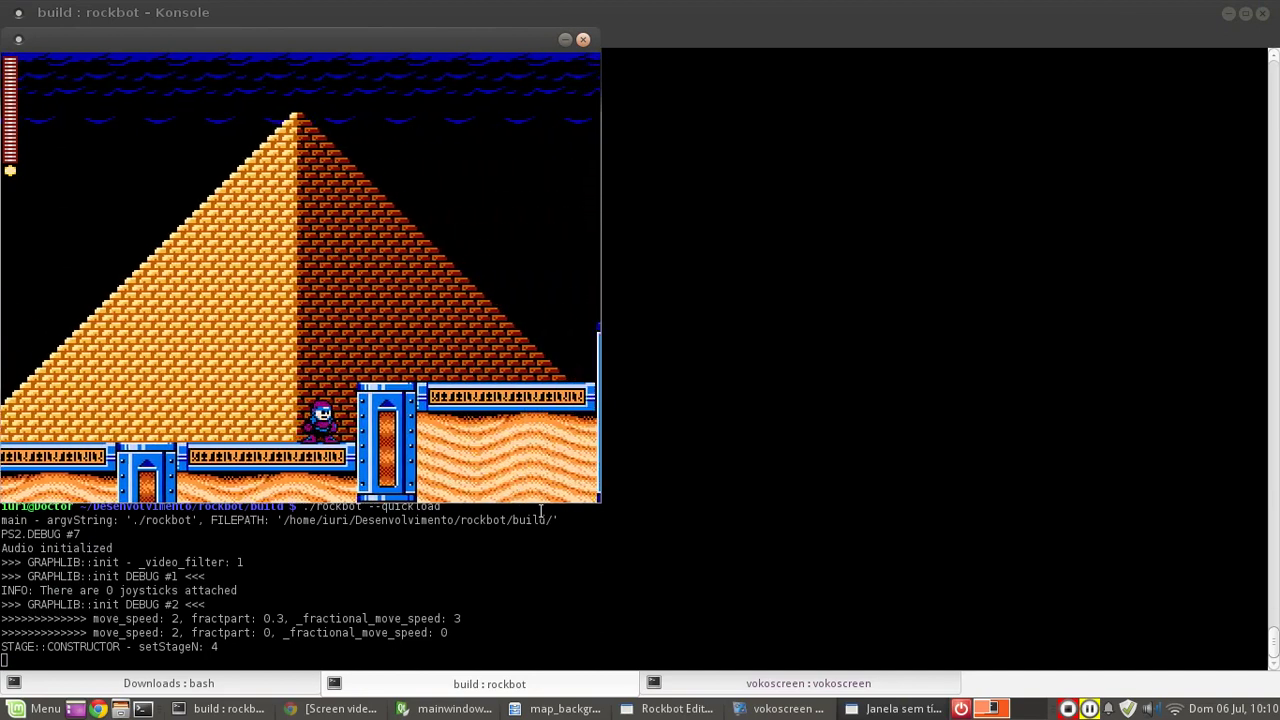
key("Right")
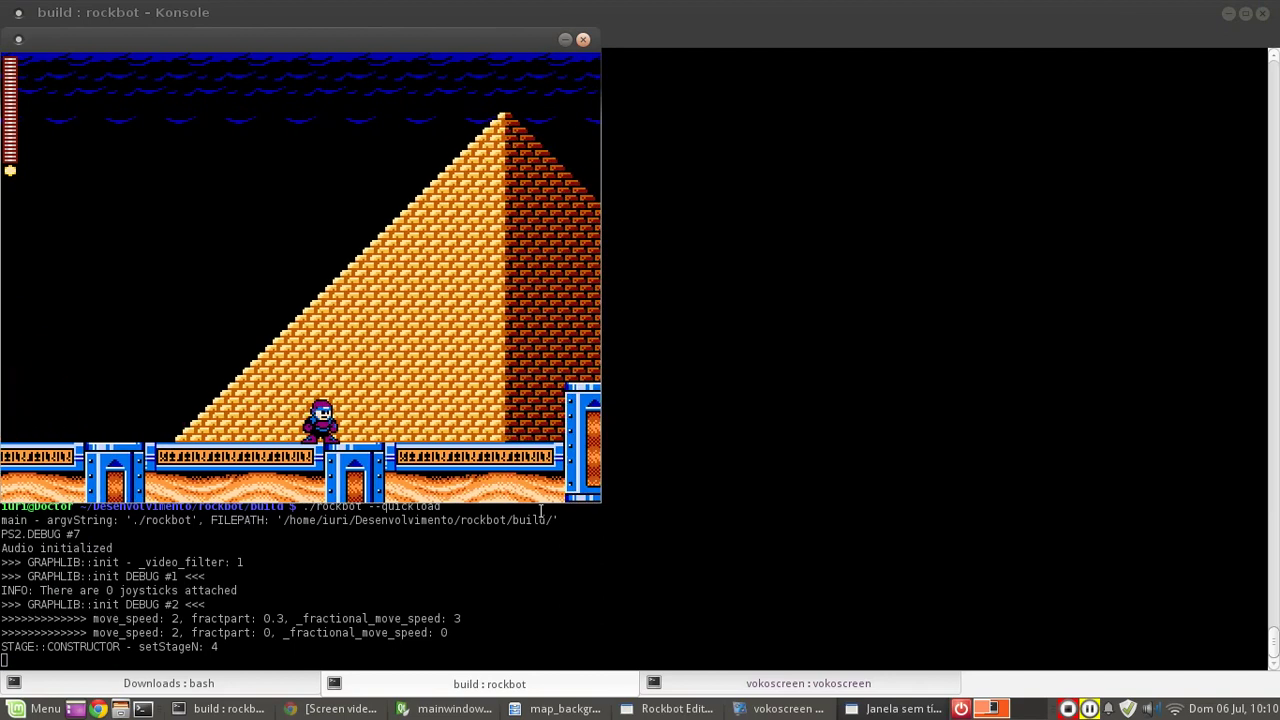
key("Right")
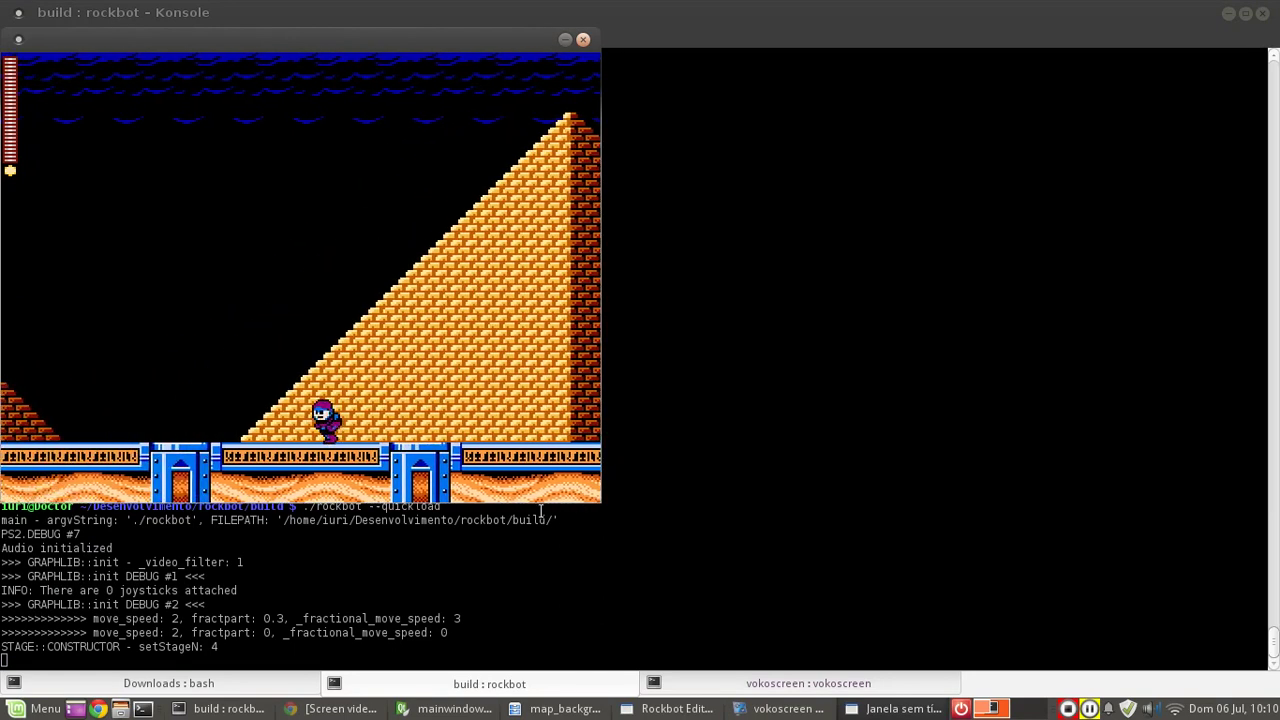
key("Right")
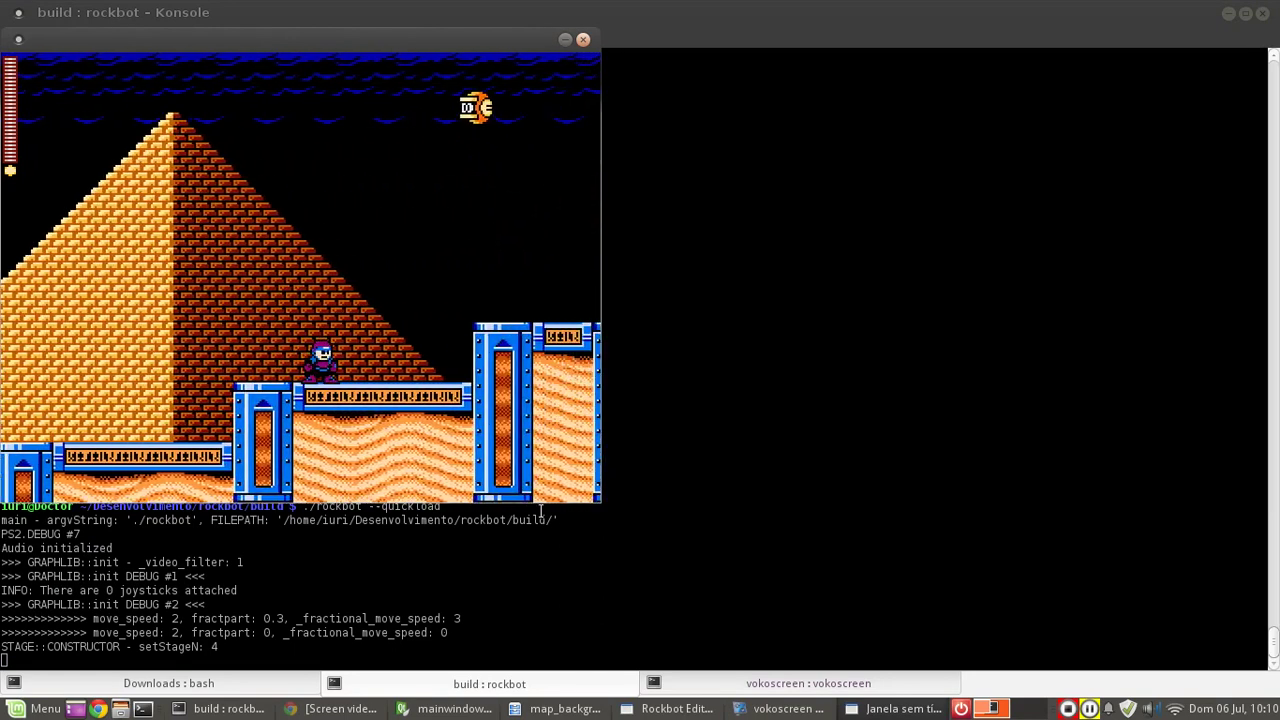
key("Right")
key("Escape")
key("Return")
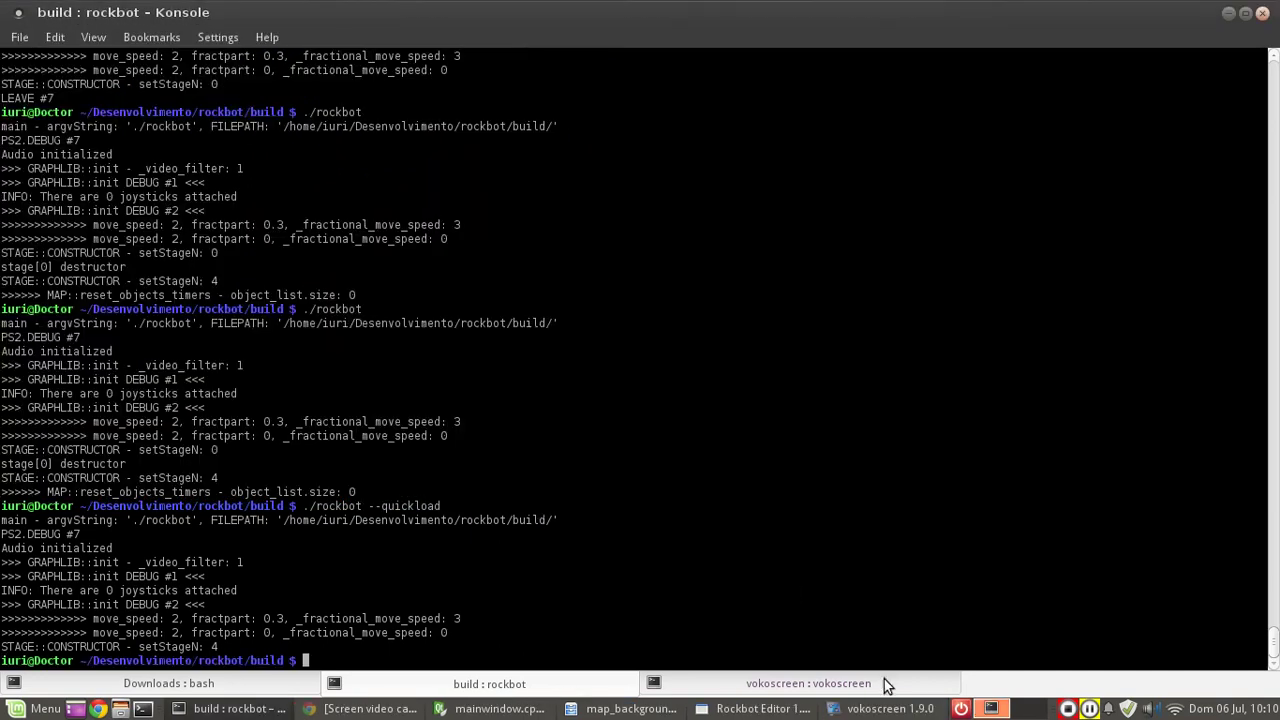
Set the Bg1 Speed Multiplier to 0,00 in Rockbot Editor and rerun ./rockbot --quickload in Konsole.
left_click(703, 710)
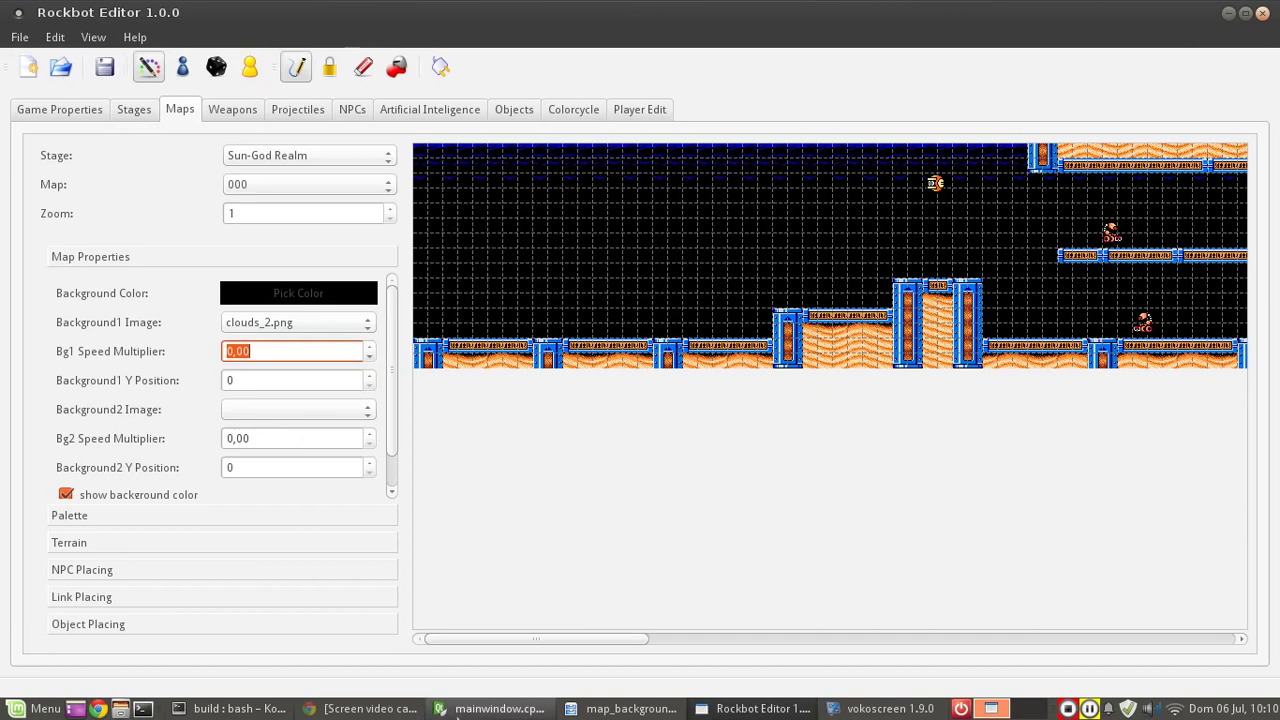
left_click(237, 709)
key("Up")
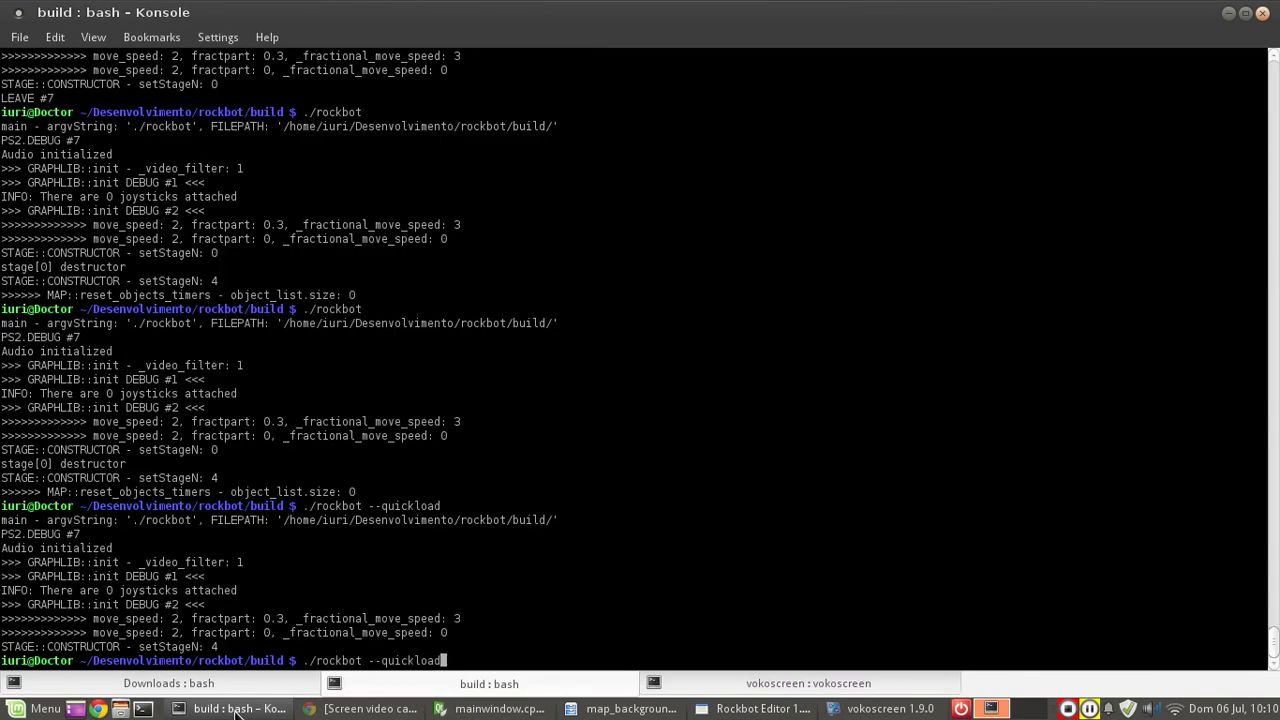
key("Return")
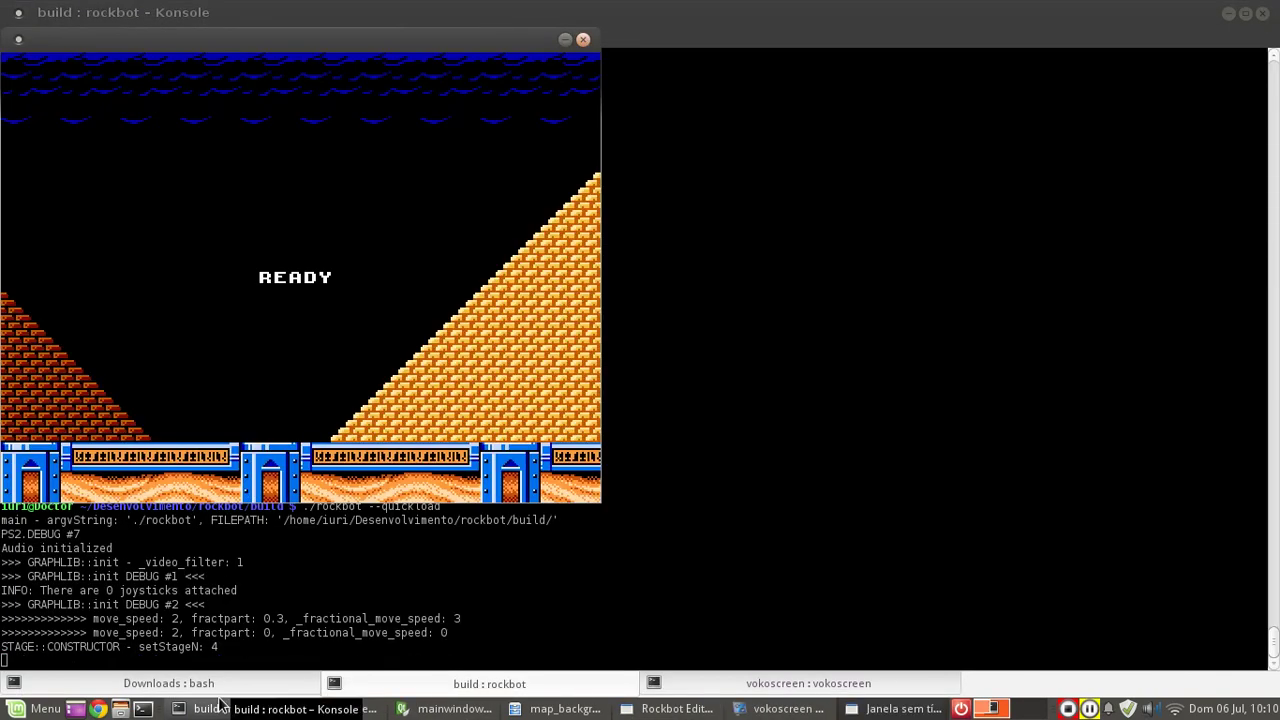
Walk through the start of the stage to check how the clouds move against the terrain, and quit the game.
key("Right")
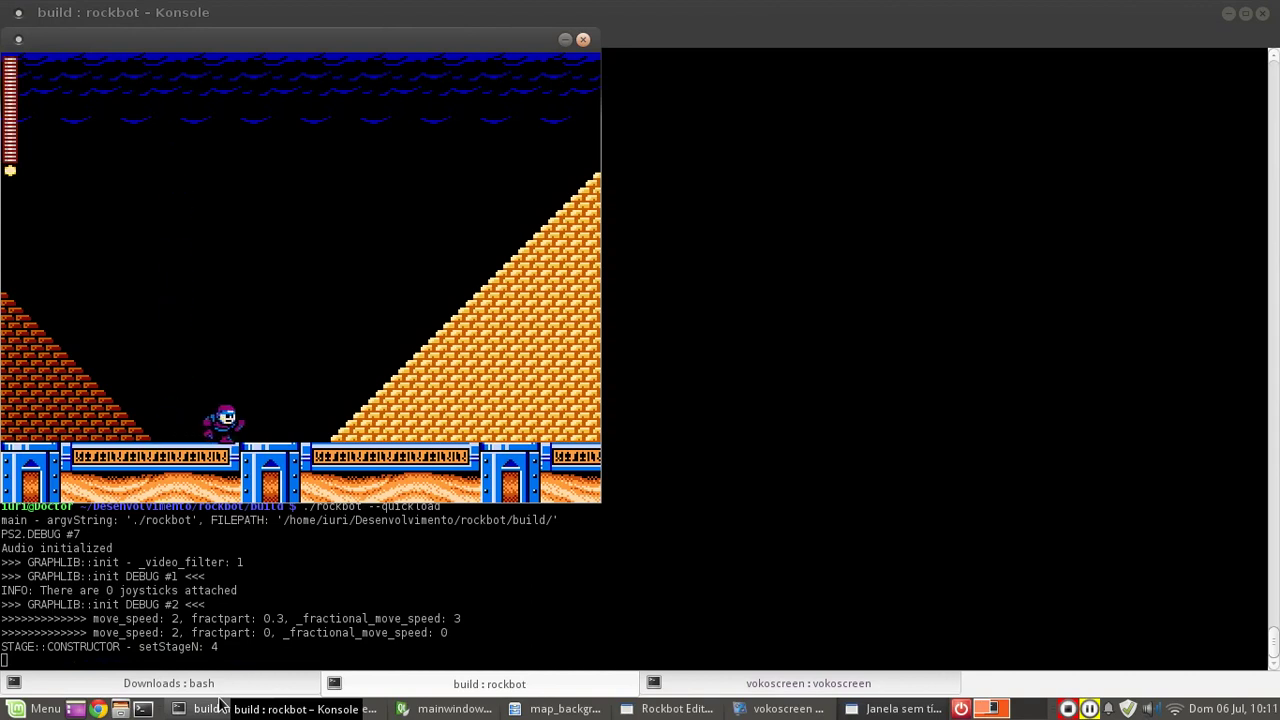
key("Right")
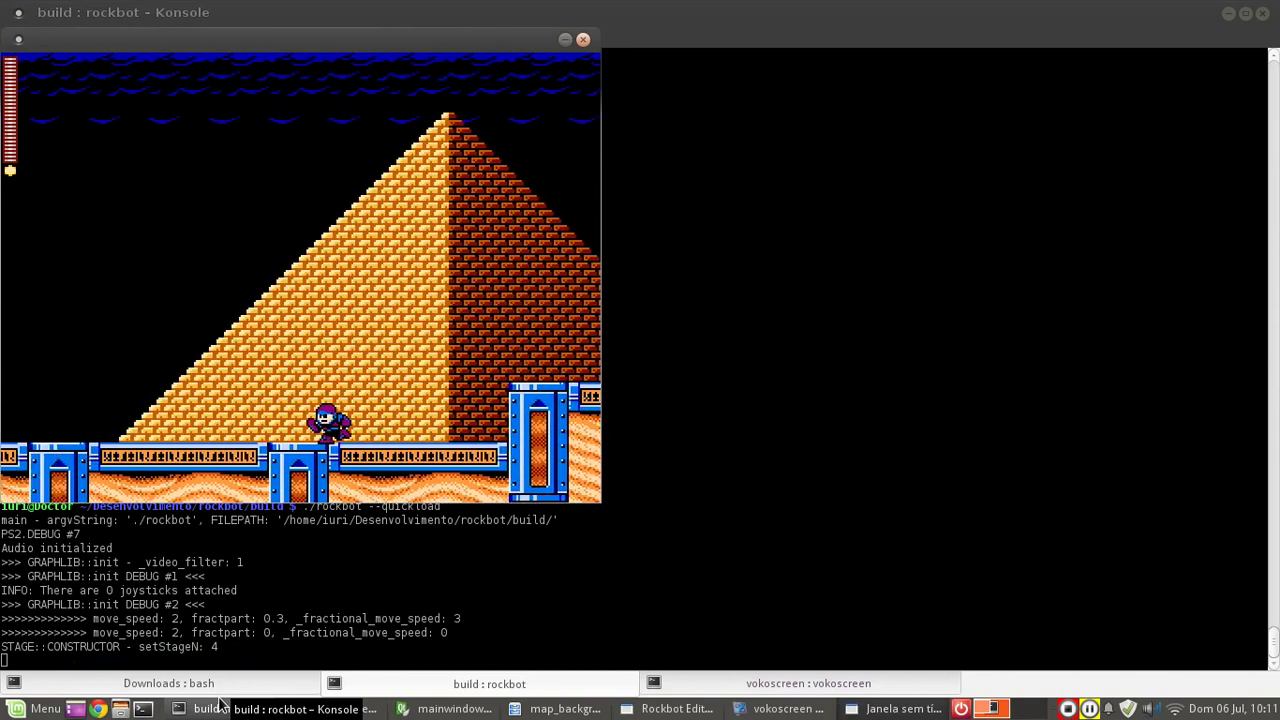
key("Right")
key("Escape")
key("Return")
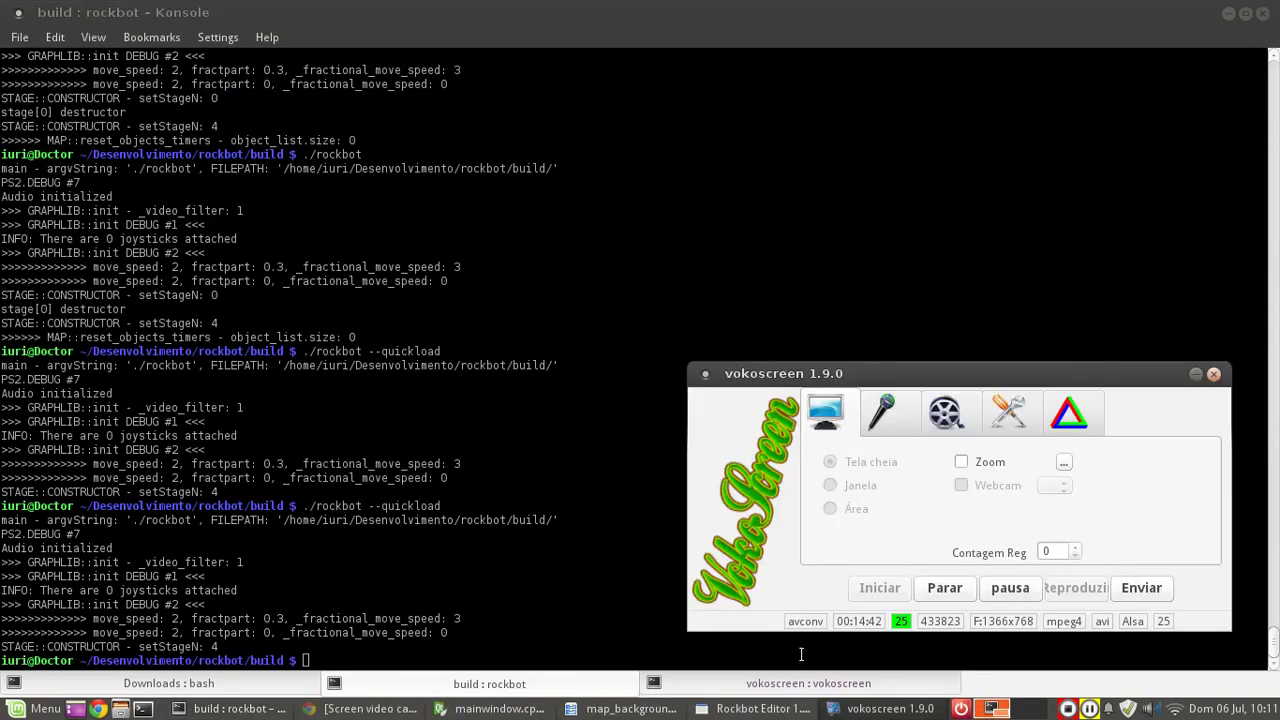
Return to Rockbot Editor and set the Bg1 Speed Multiplier of map 000 to 0,80.
left_click(760, 708)
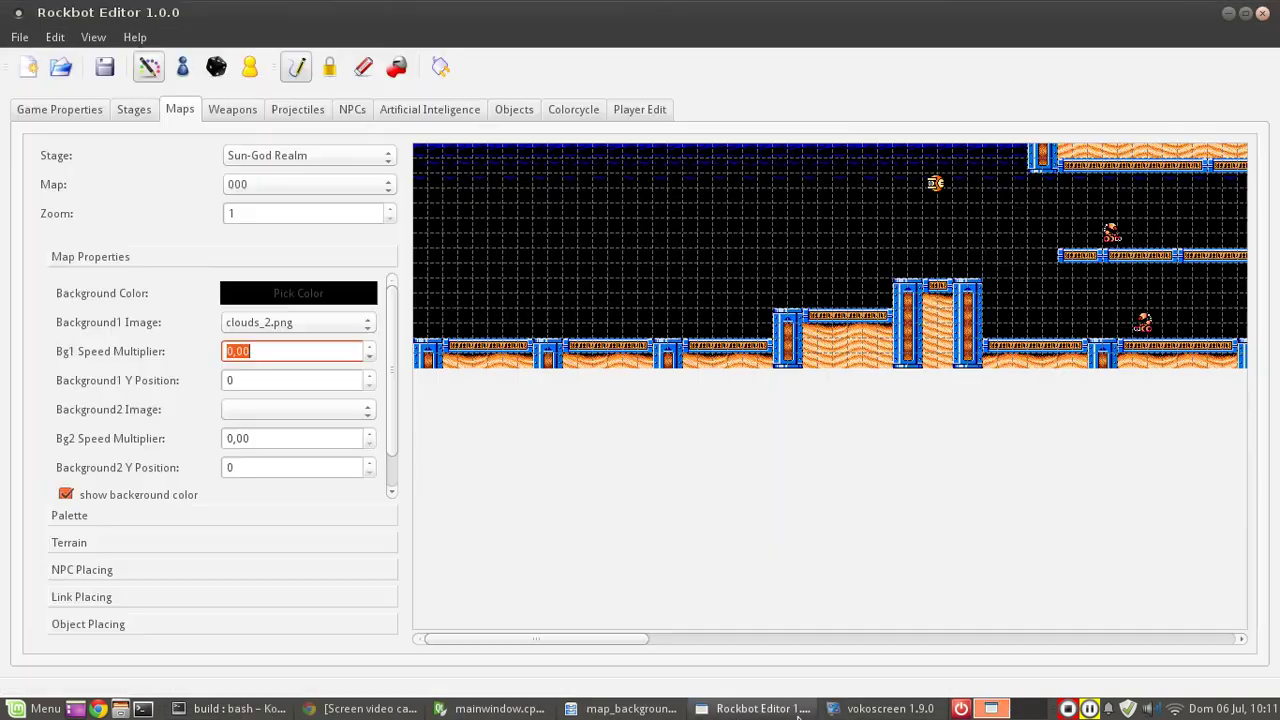
left_click(370, 346)
left_click(370, 346)
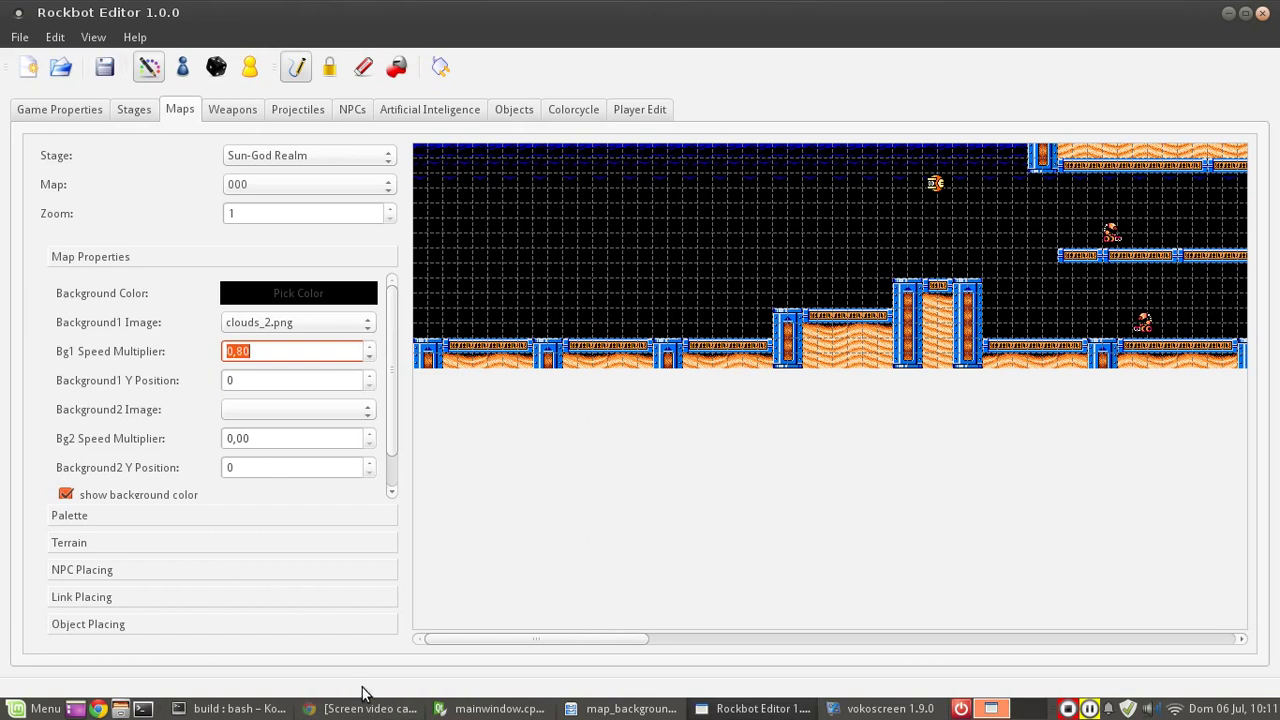
Switch to Konsole and rerun ./rockbot --quickload.
left_click(236, 708)
key("Up")
key("Return")
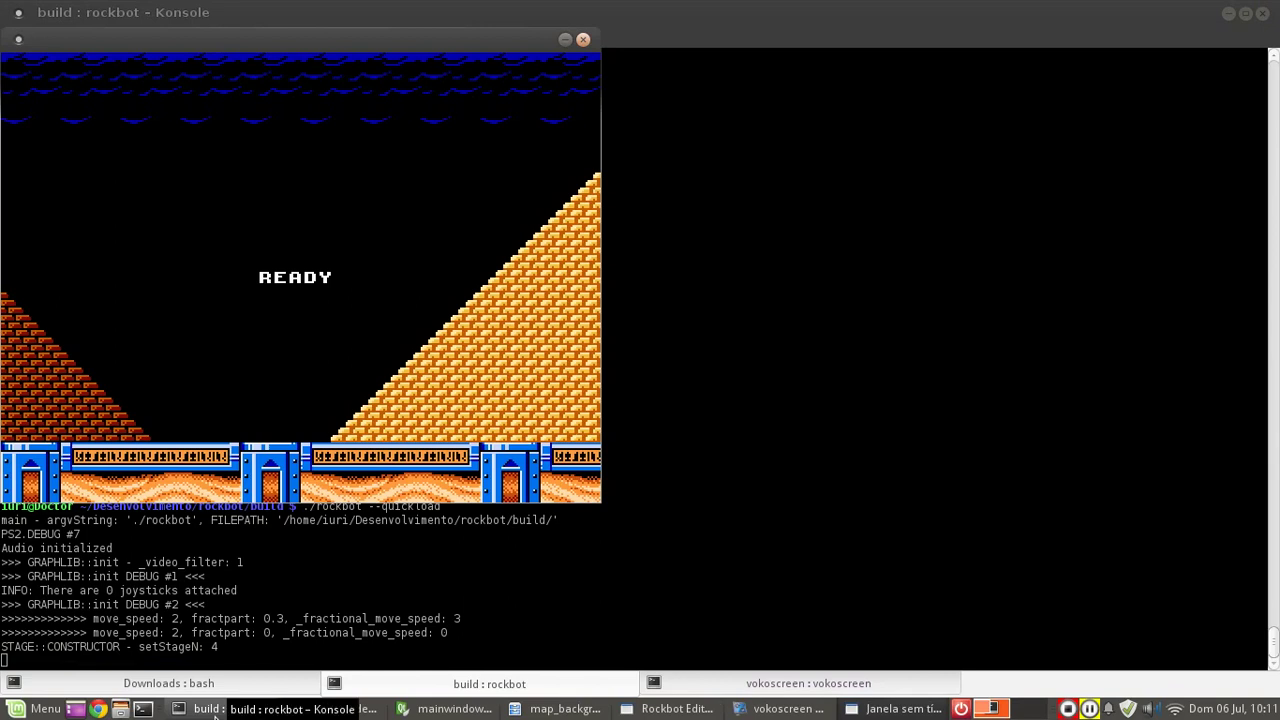
Walk and jump over the raised pillars to compare the cloud and terrain scrolling speeds, and quit the game.
key("Right")
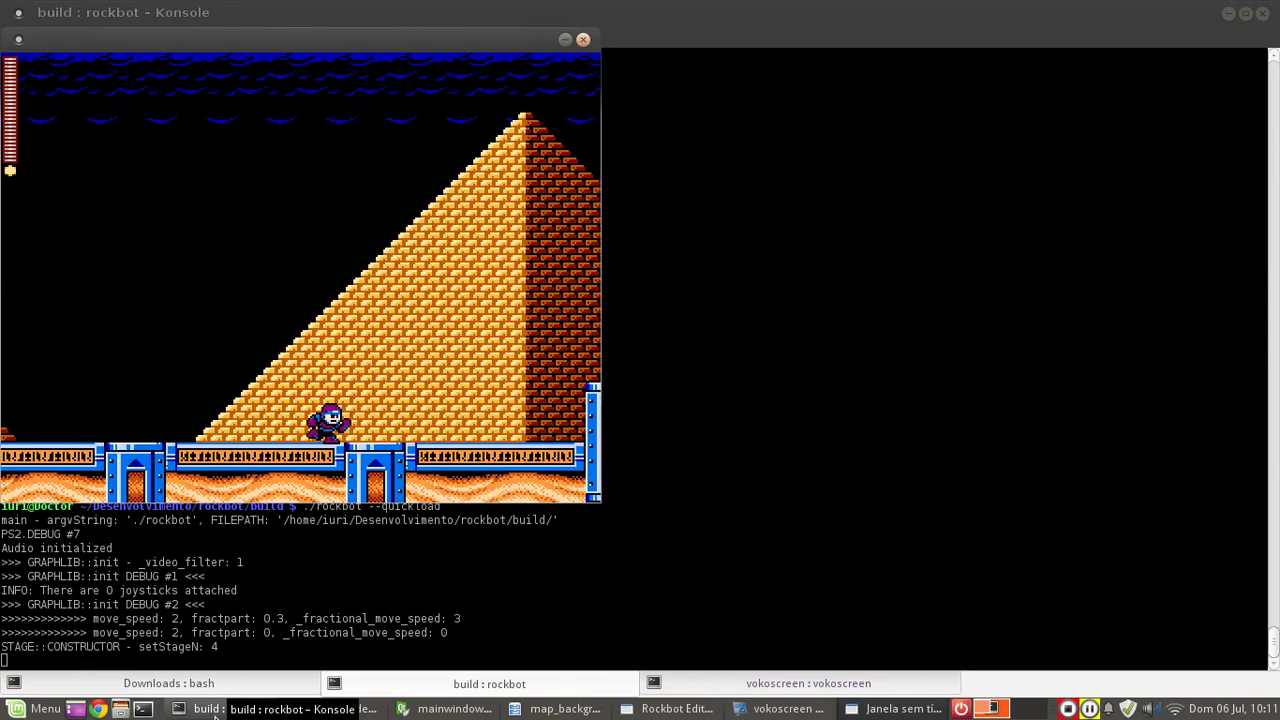
key("x")
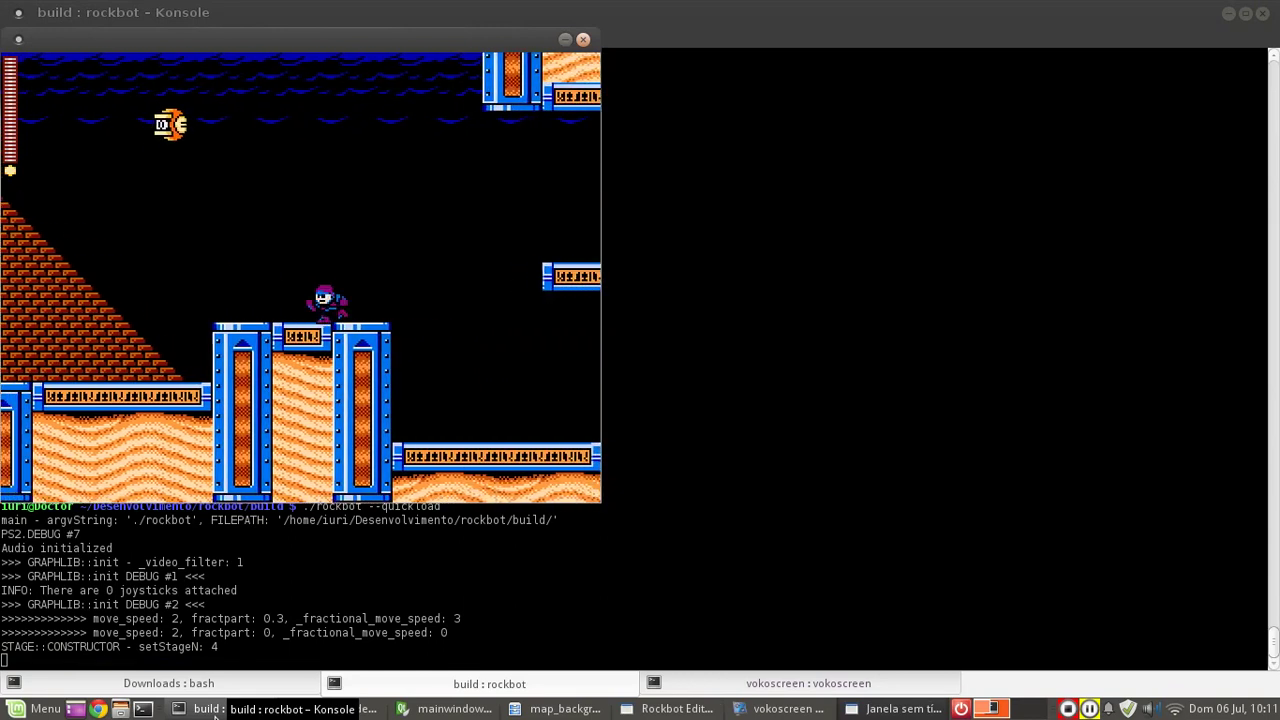
key("Right")
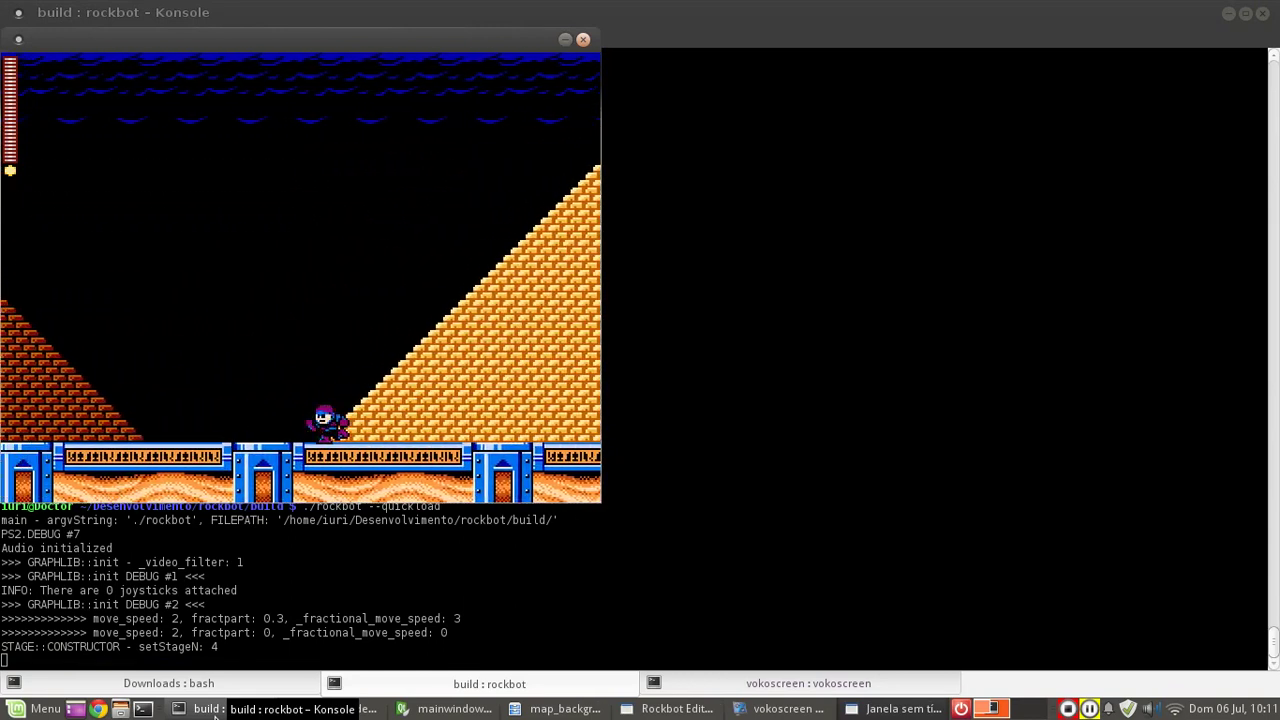
key("Right")
key("x")
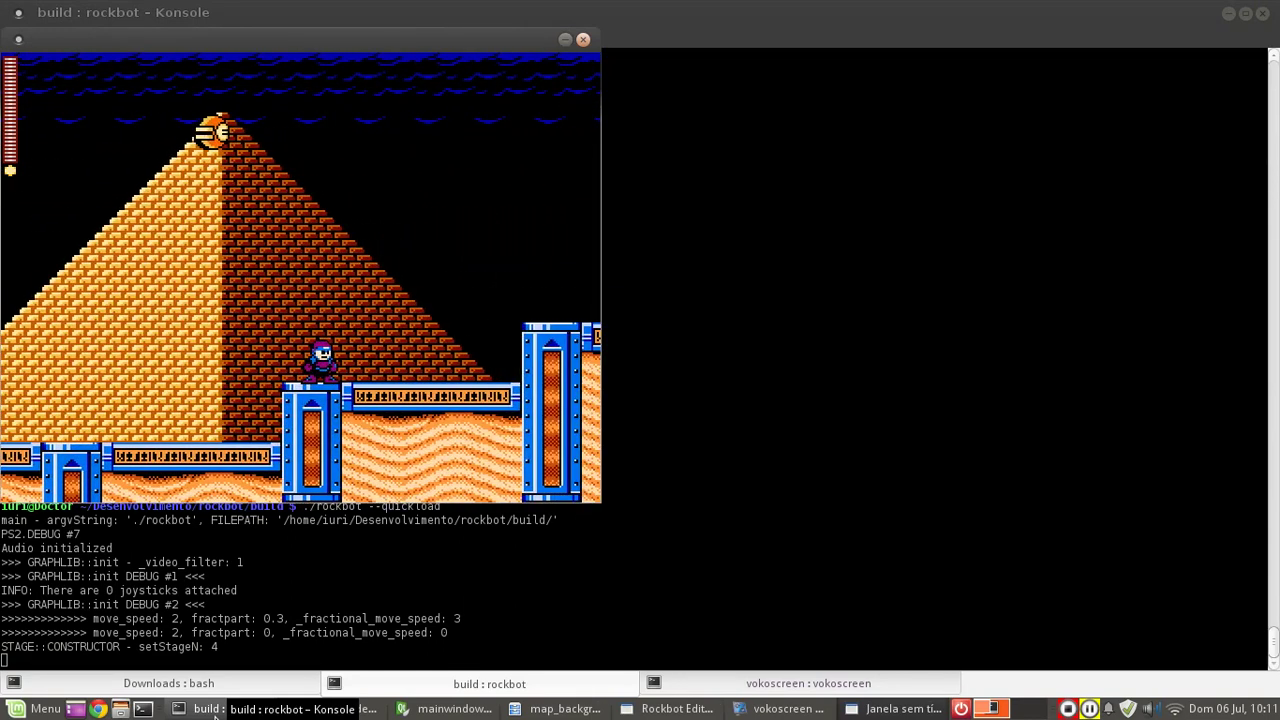
key("Escape")
key("Return")
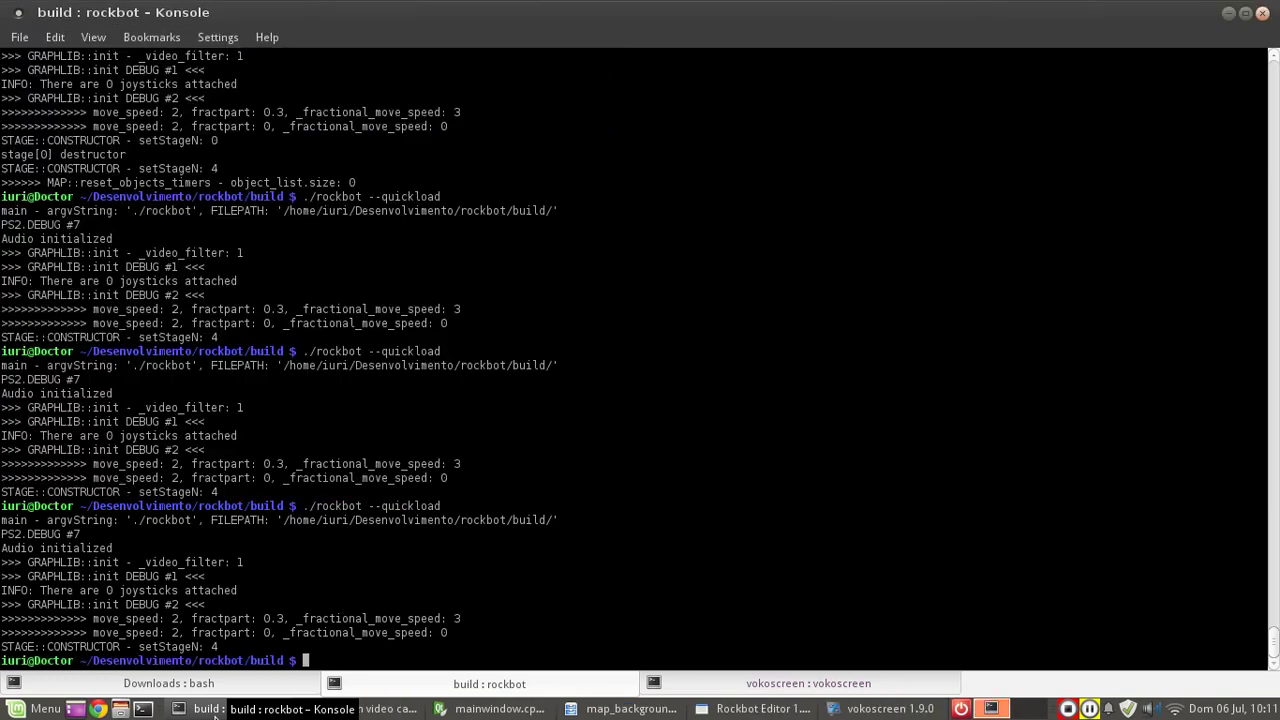
Return to Rockbot Editor, set the Bg1 Speed Multiplier to 0,40 and choose egypt.png as the Background2 Image.
left_click(757, 708)
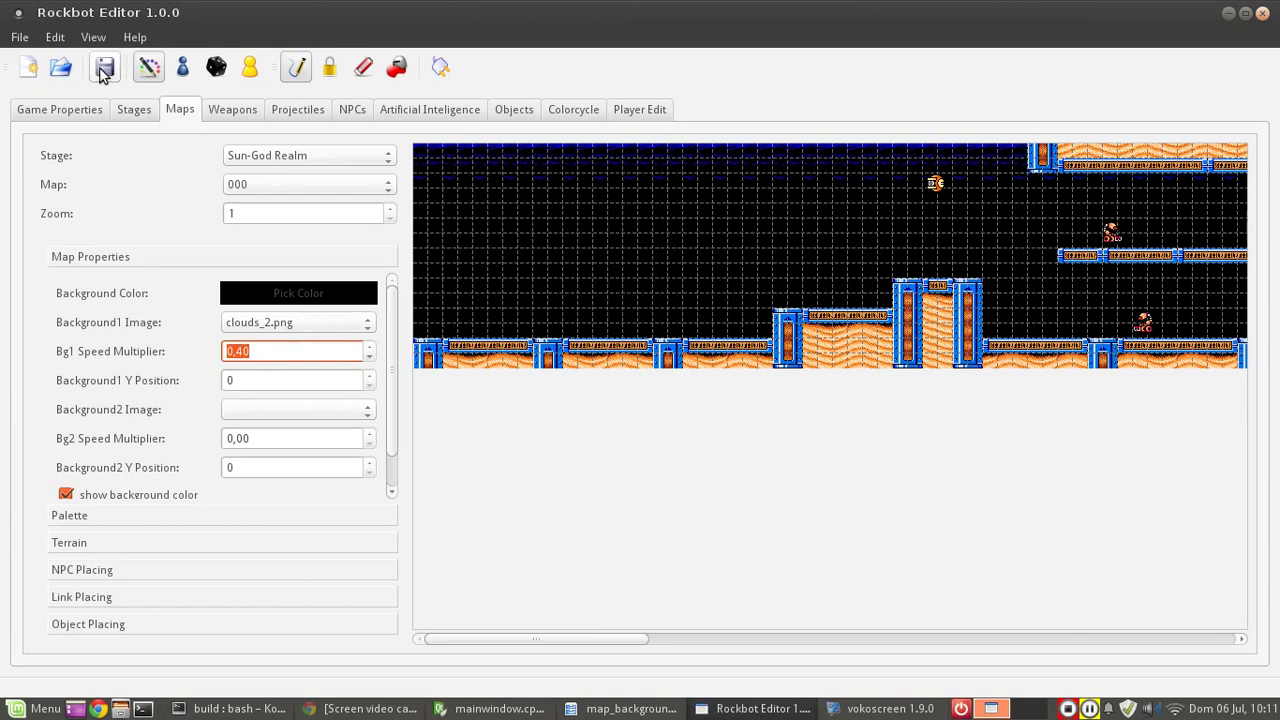
left_click(337, 413)
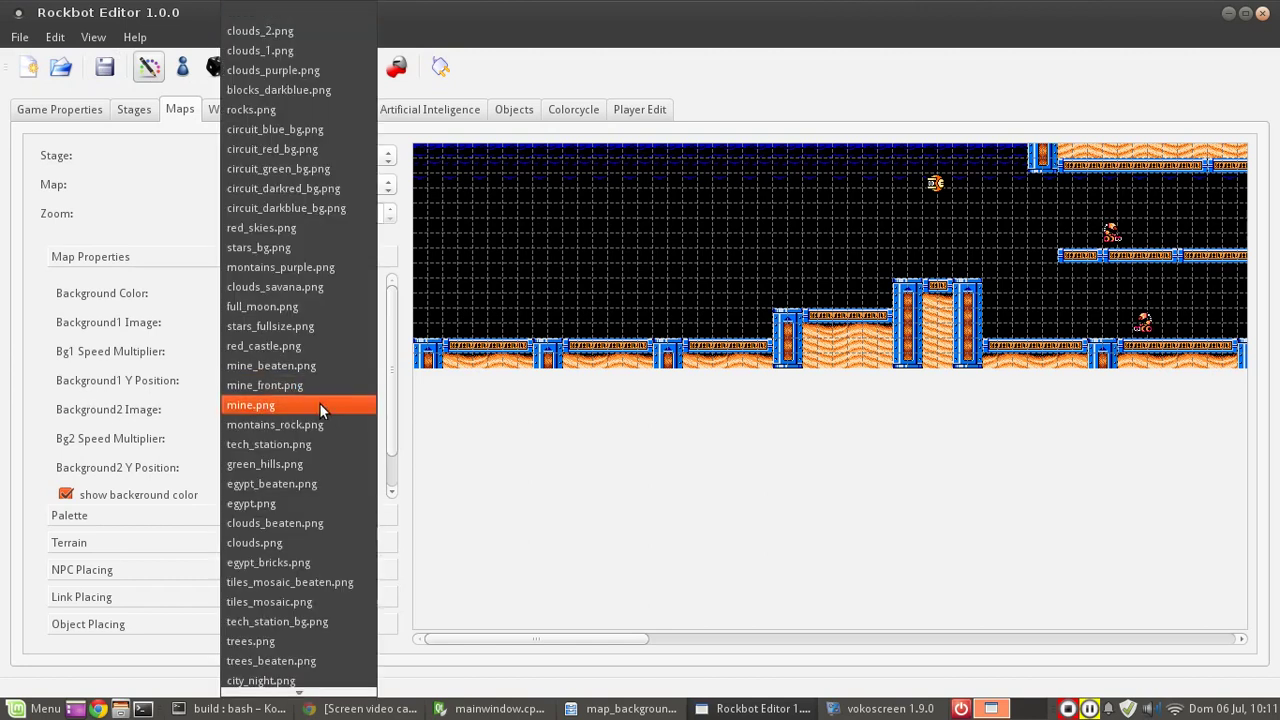
left_click(311, 502)
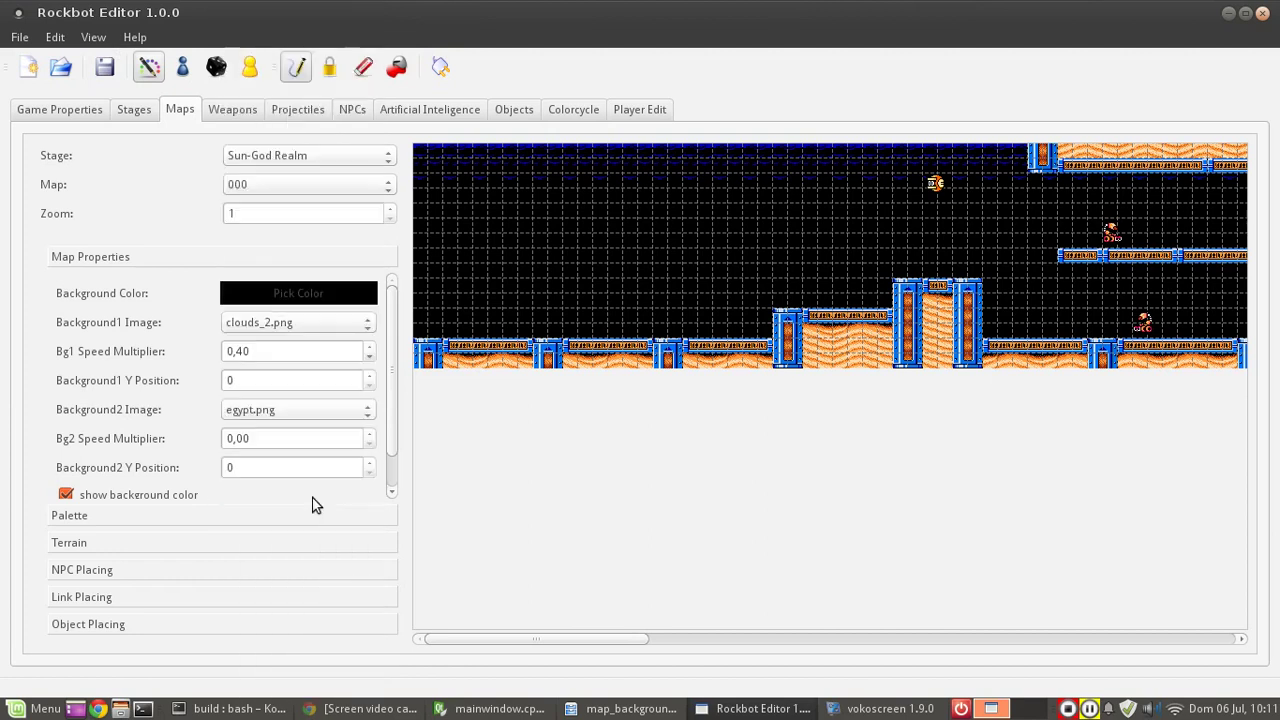
Change the Background2 Image to trees.png and refresh the map preview.
left_click(316, 410)
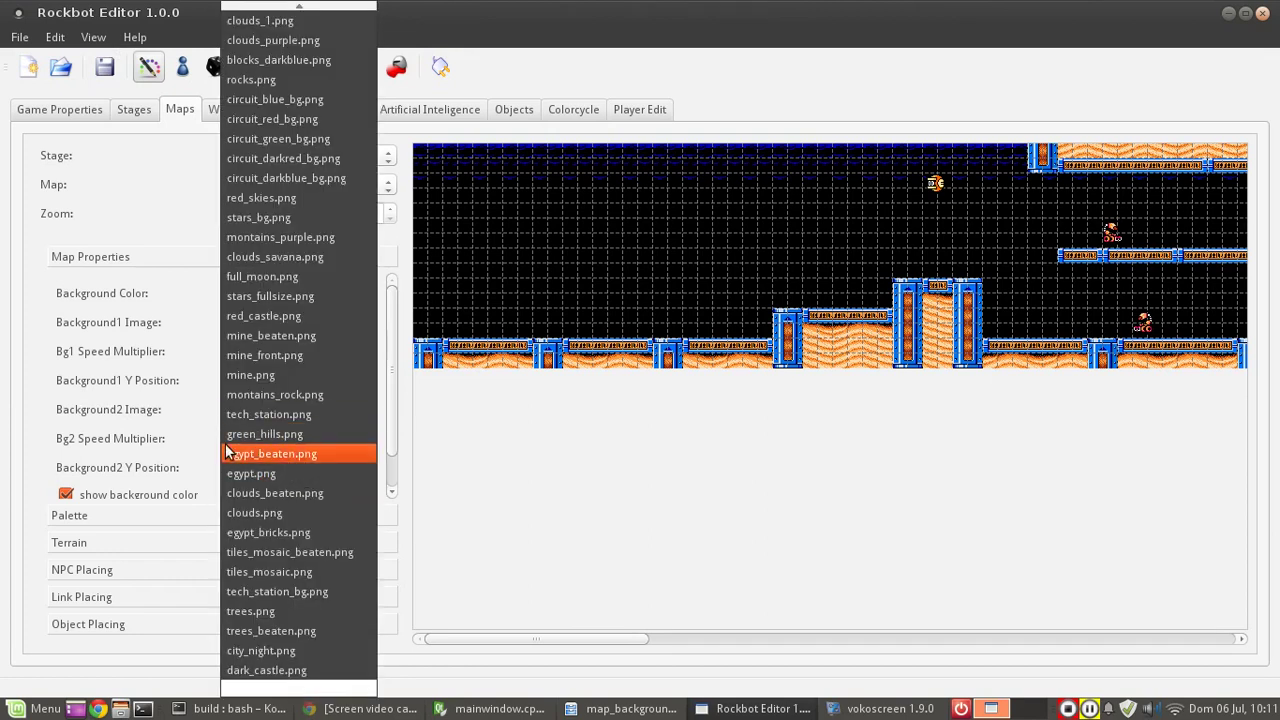
left_click(288, 611)
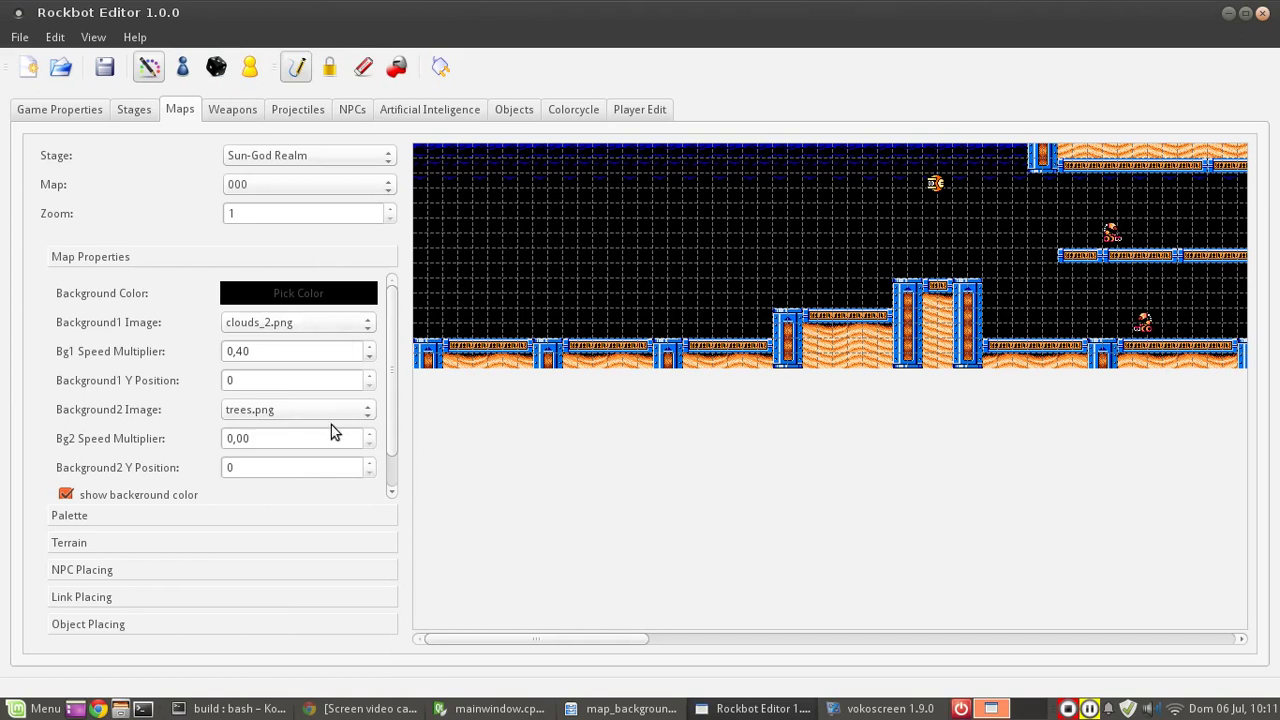
left_click_drag(550, 638, 462, 623)
left_click_drag(562, 622, 371, 634)
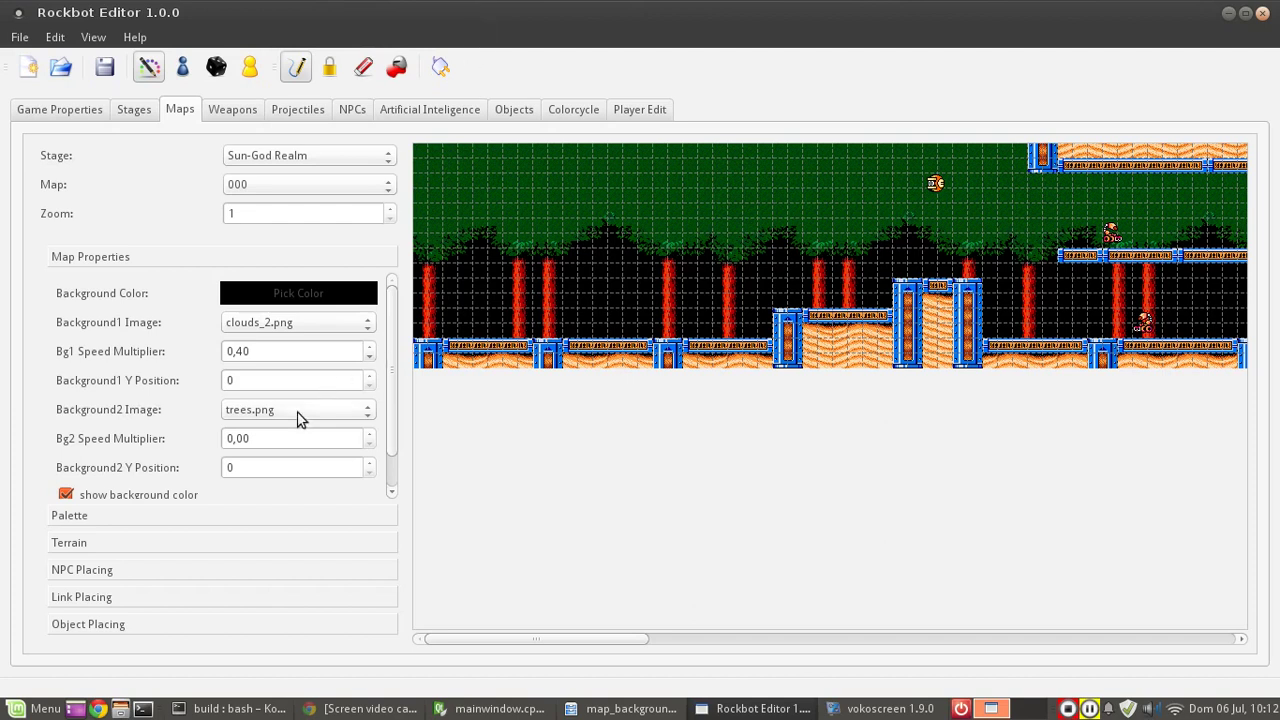
Set the Background1 Image to egypt_beaten.png and the Background2 Image to clouds_2.png with a Bg2 Speed Multiplier of 0,20.
left_click(306, 322)
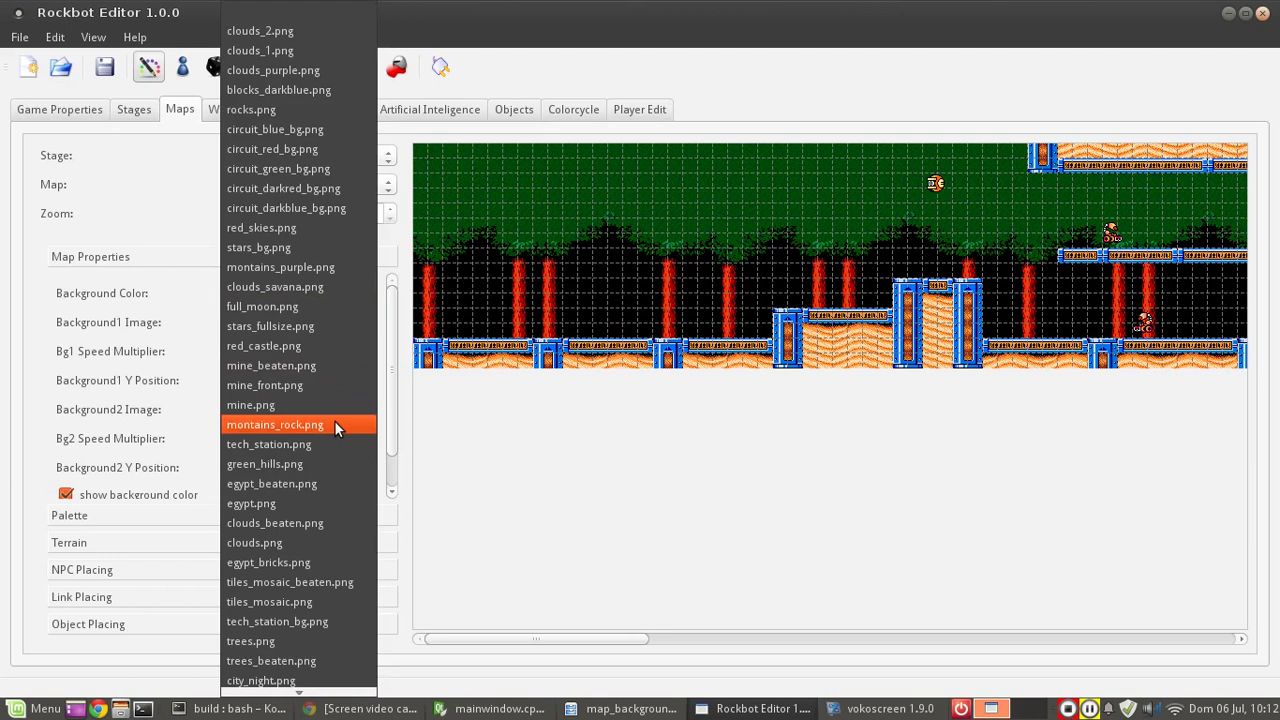
left_click(305, 483)
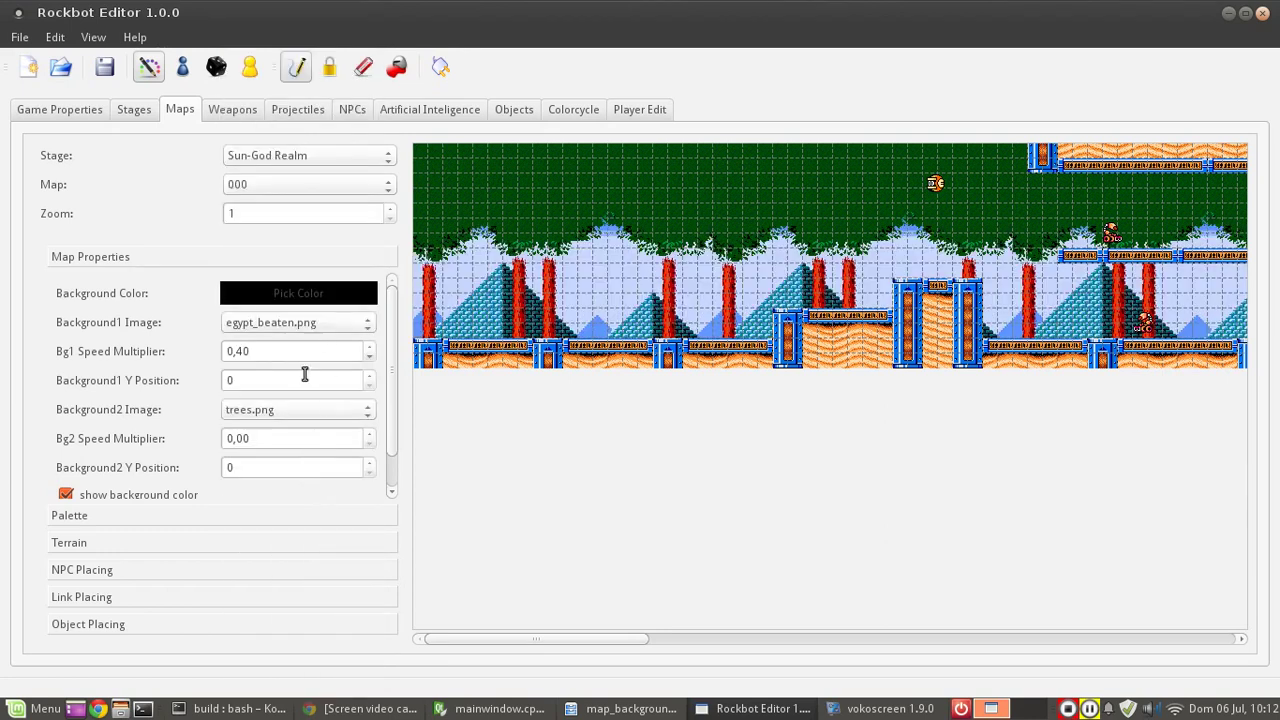
left_click(295, 411)
scroll(307, 418, "up", 1)
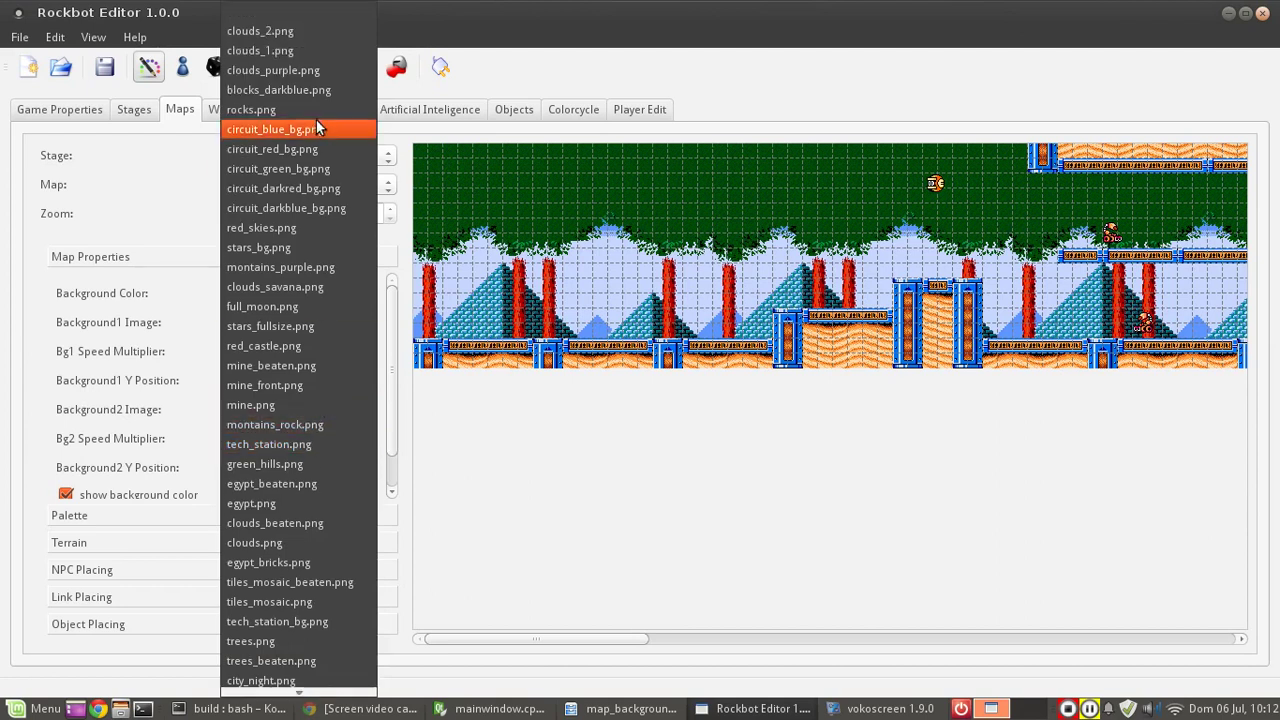
left_click(315, 33)
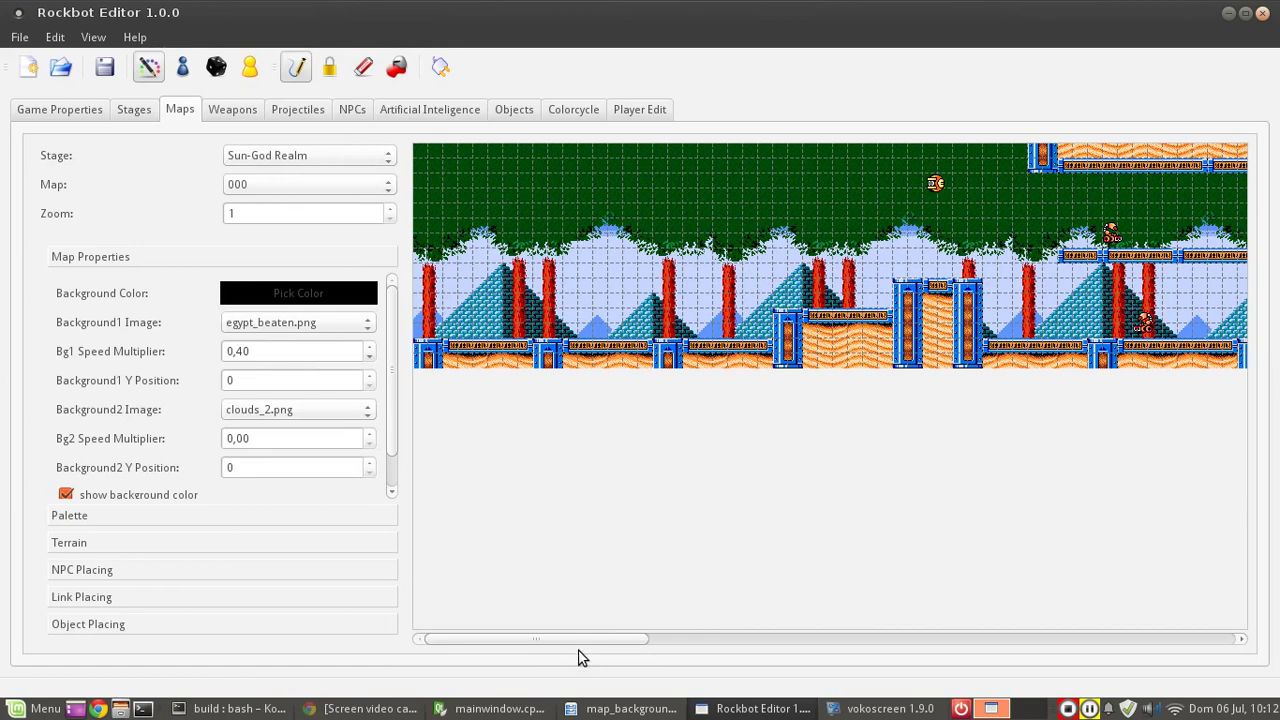
left_click_drag(551, 642, 314, 620)
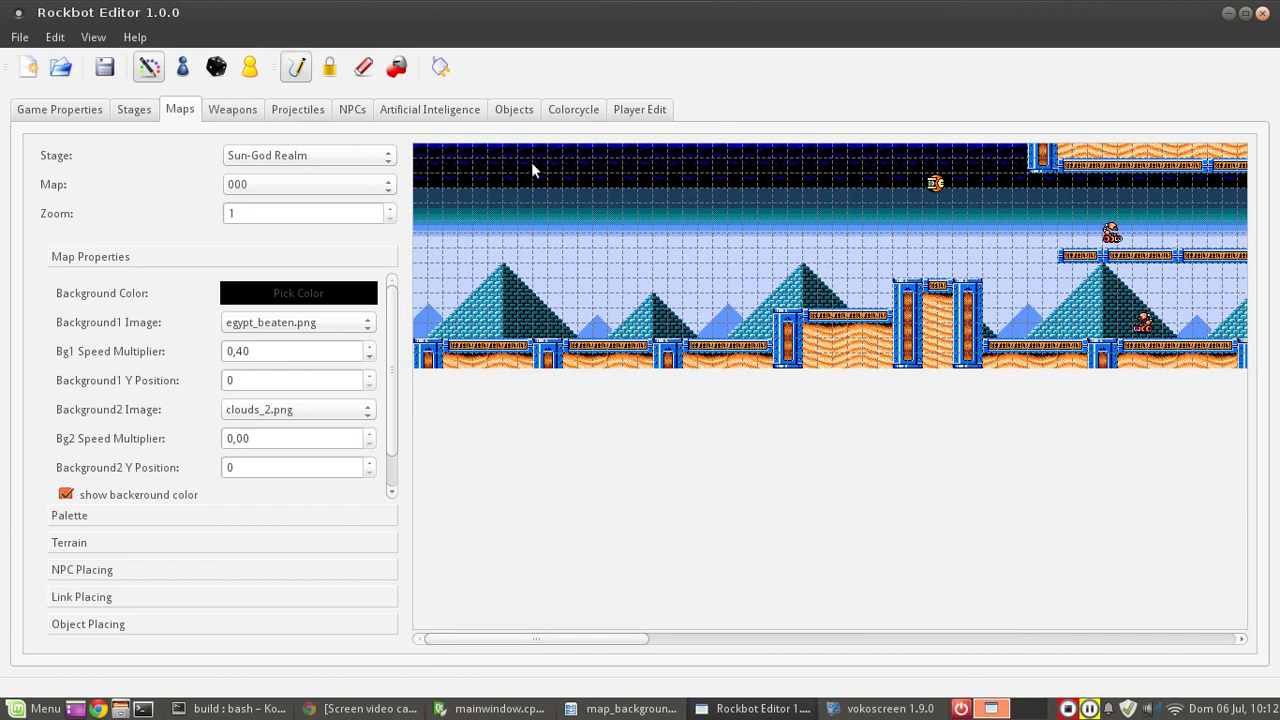
left_click(370, 436)
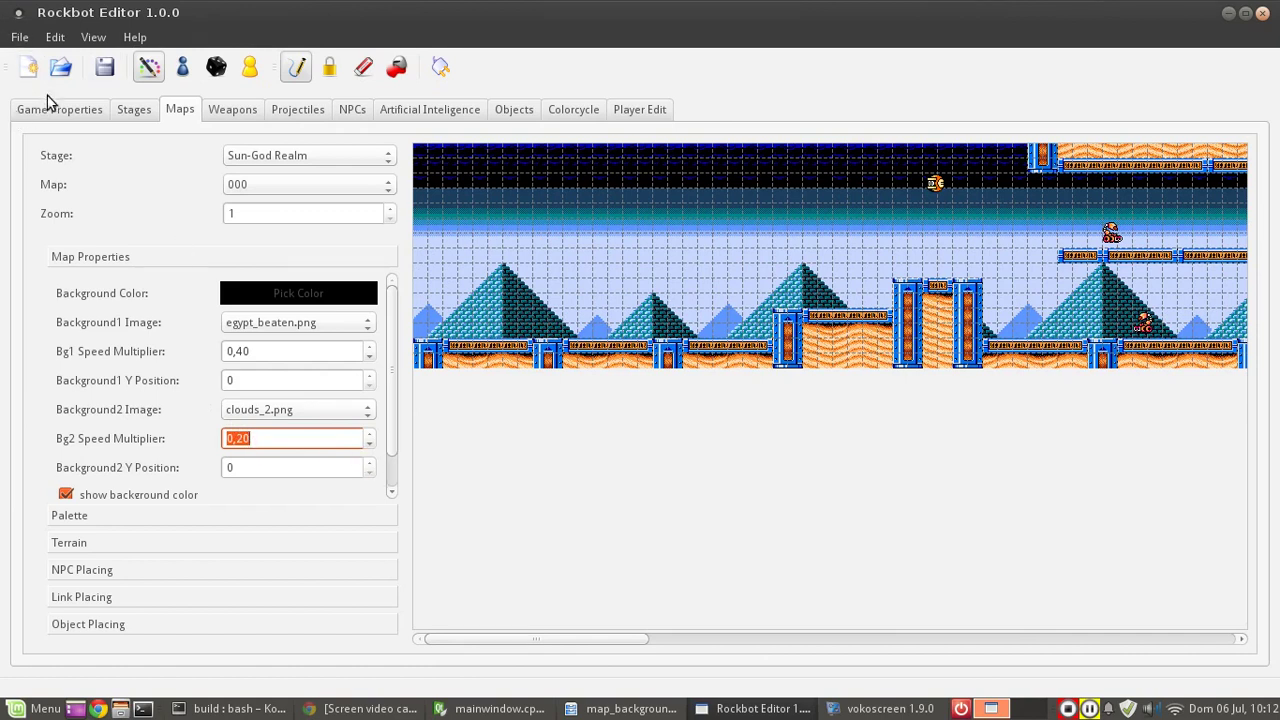
Save the map changes and run ./rockbot --quickload in the Konsole build terminal.
left_click(105, 72)
left_click(240, 708)
key("Up")
key("Return")
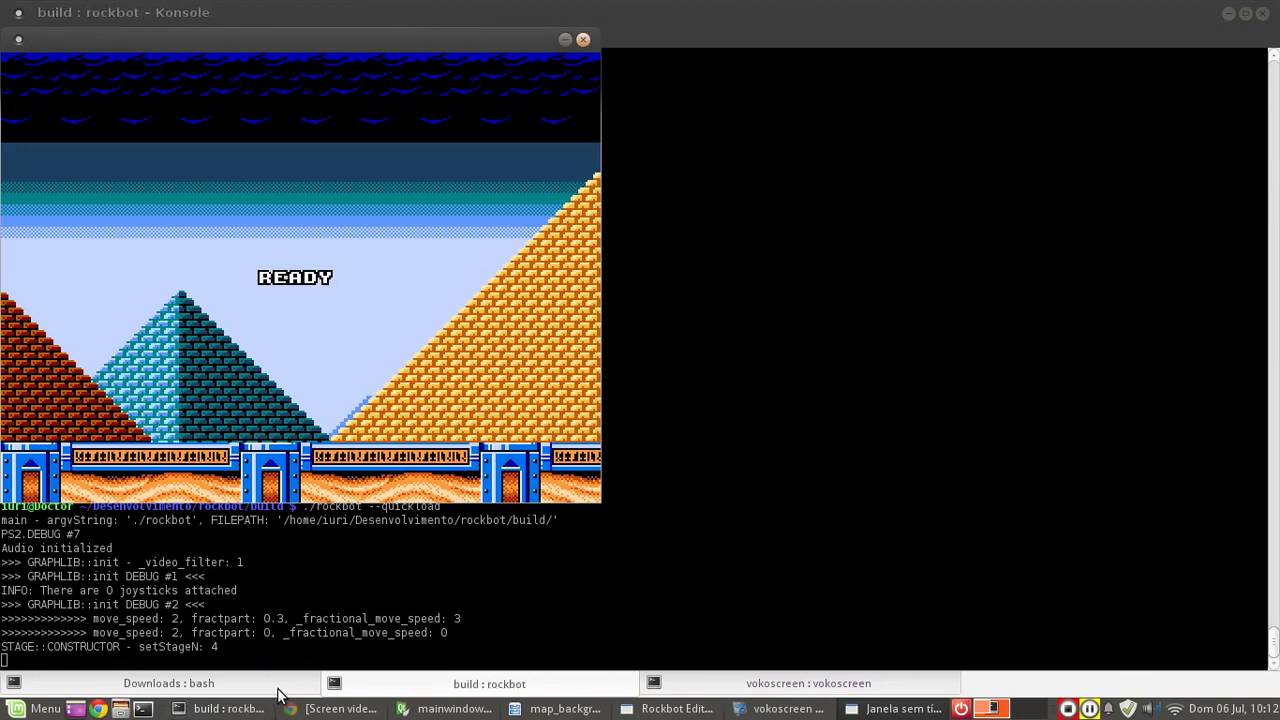
Walk the character back and forth near the pyramids to compare the background and terrain scrolling, and quit the game.
key("Right")
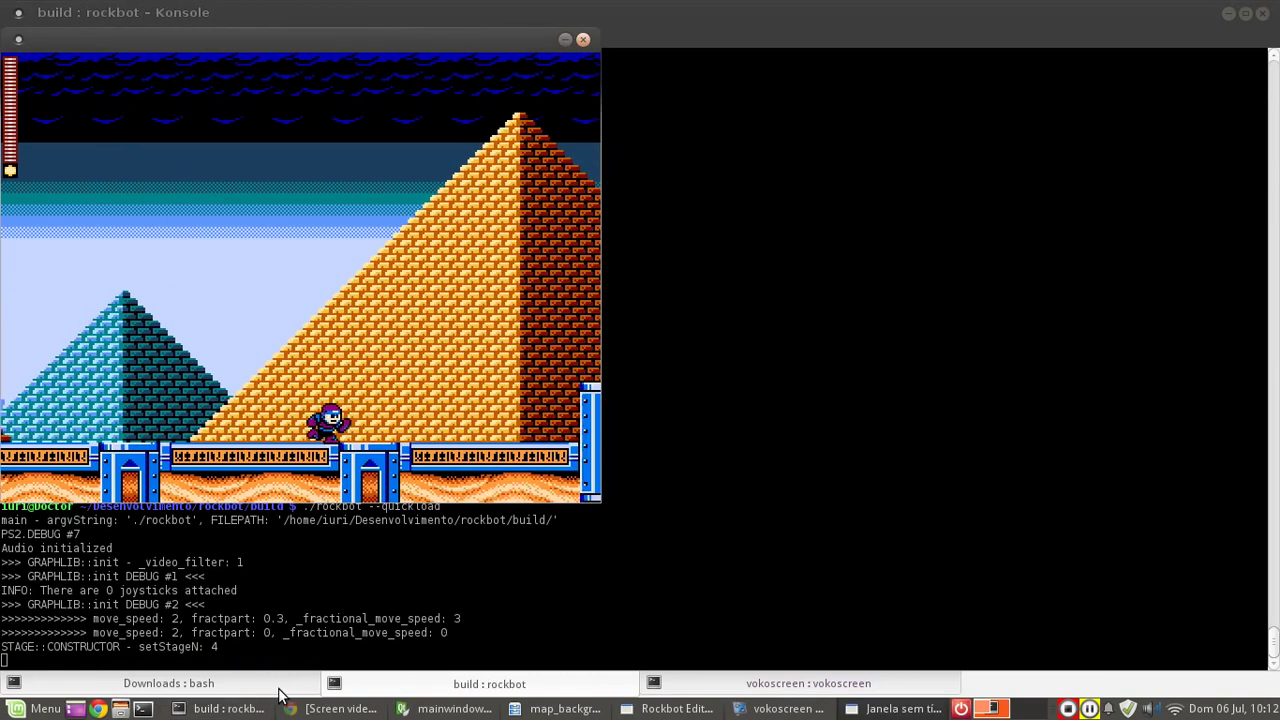
key("Left")
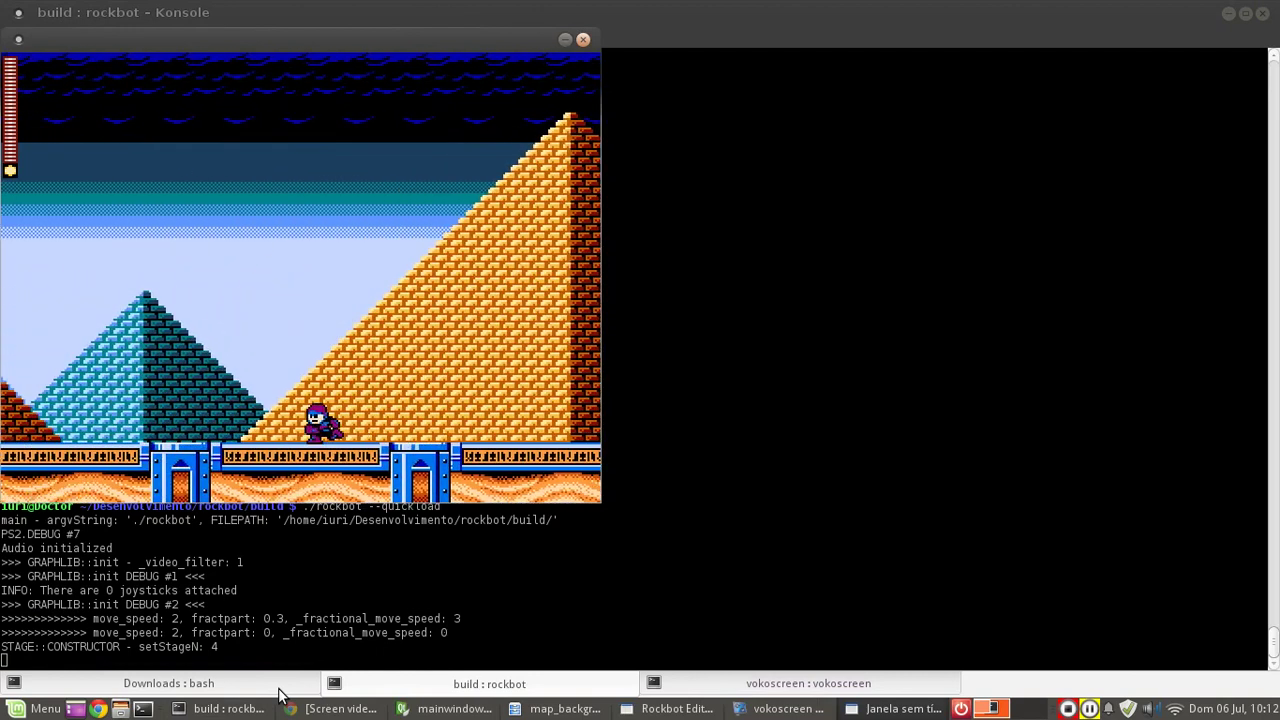
key("Left")
key("Right")
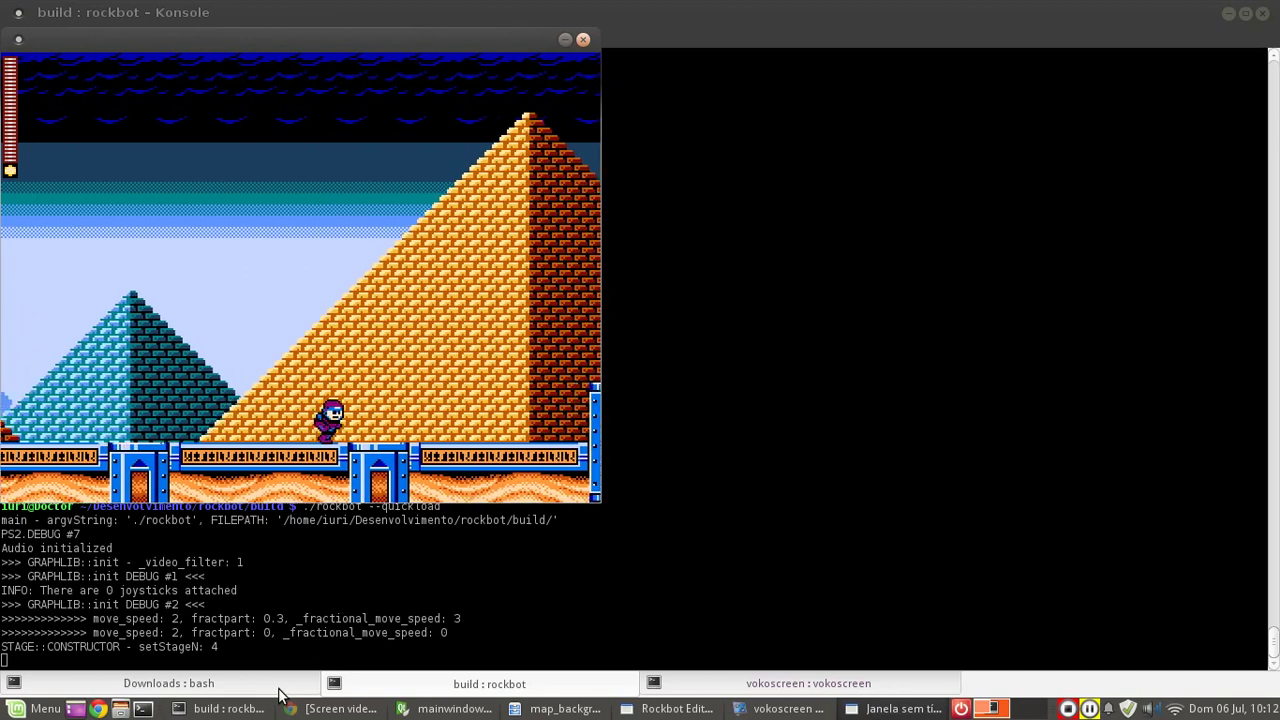
key("Right")
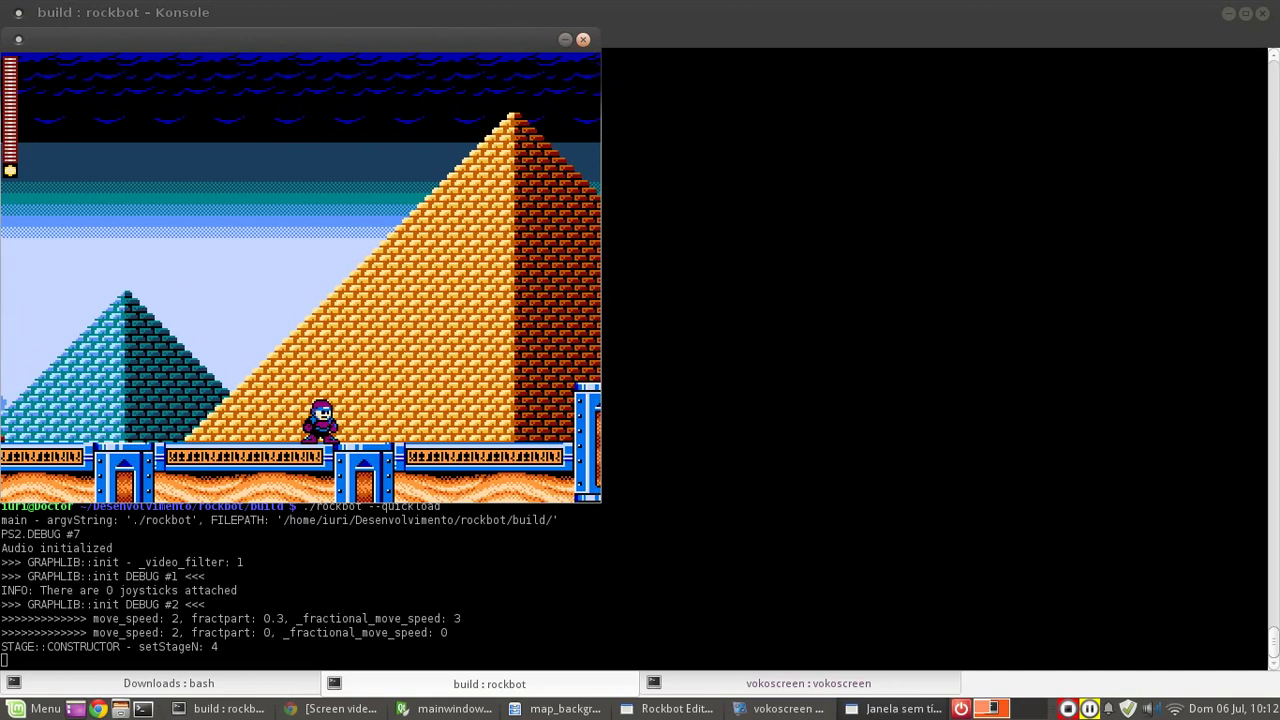
key("Left")
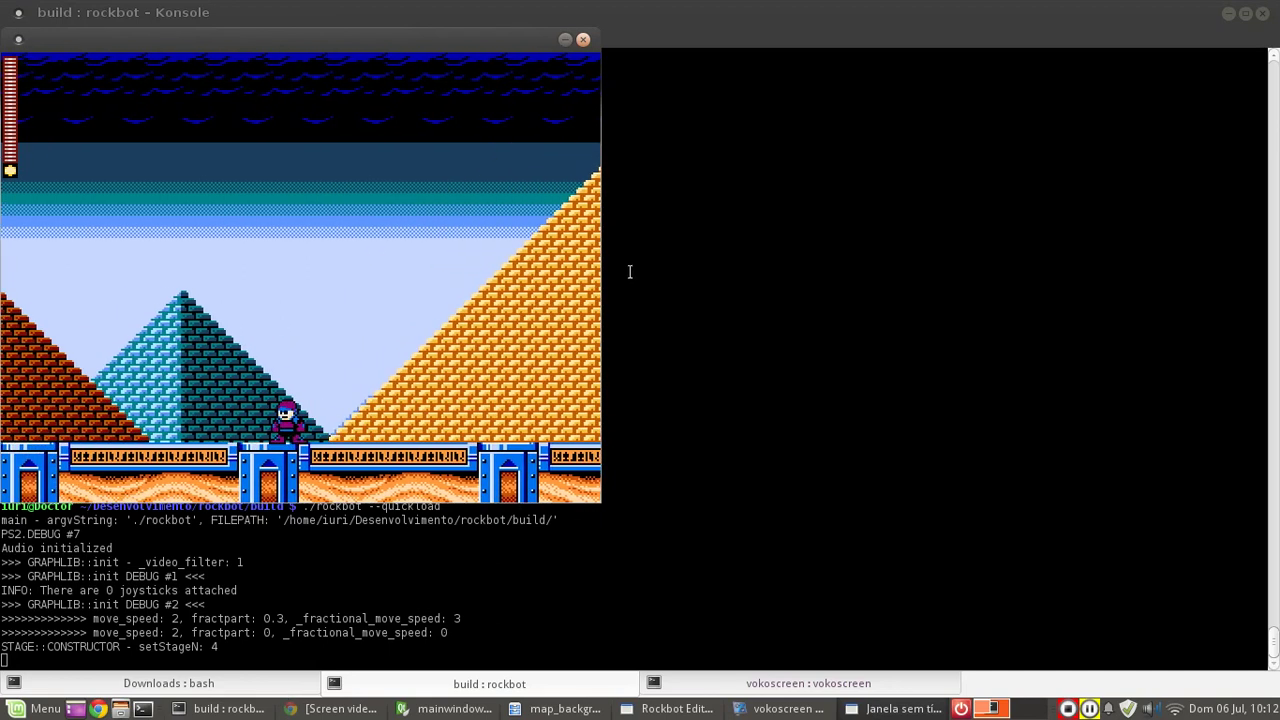
key("Right")
key("Left")
key("Right")
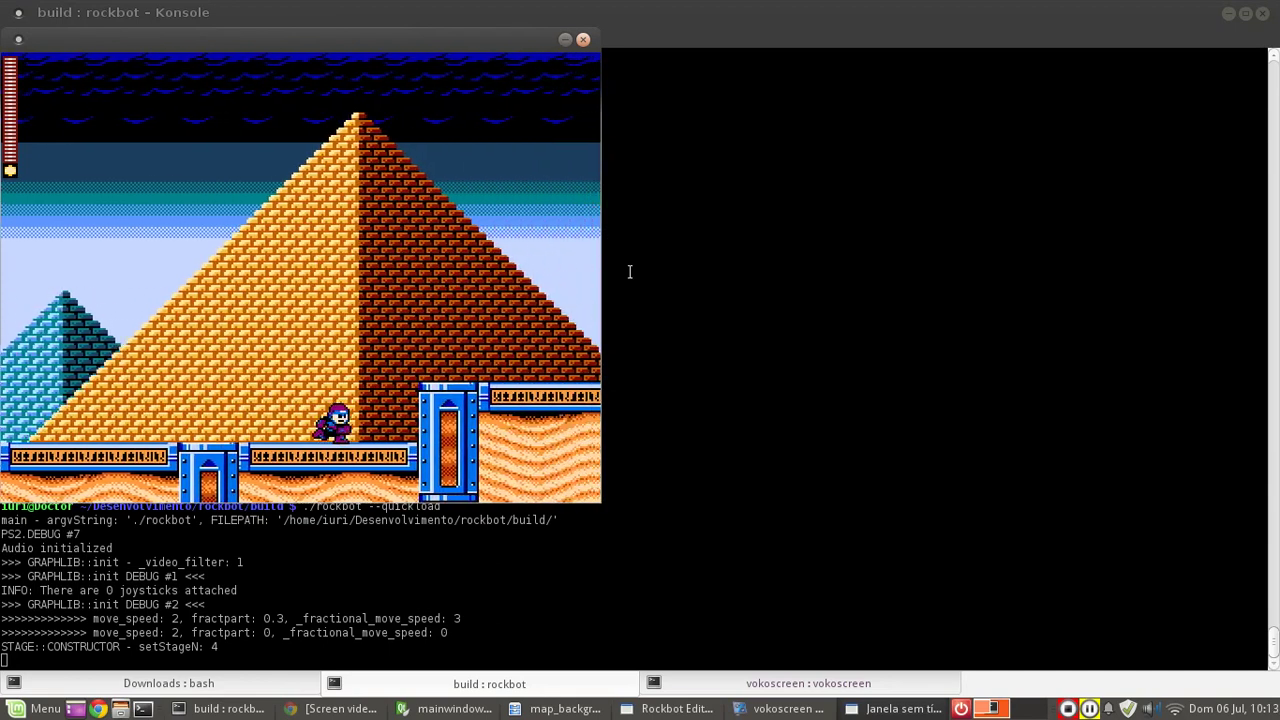
key("Escape")
key("Return")
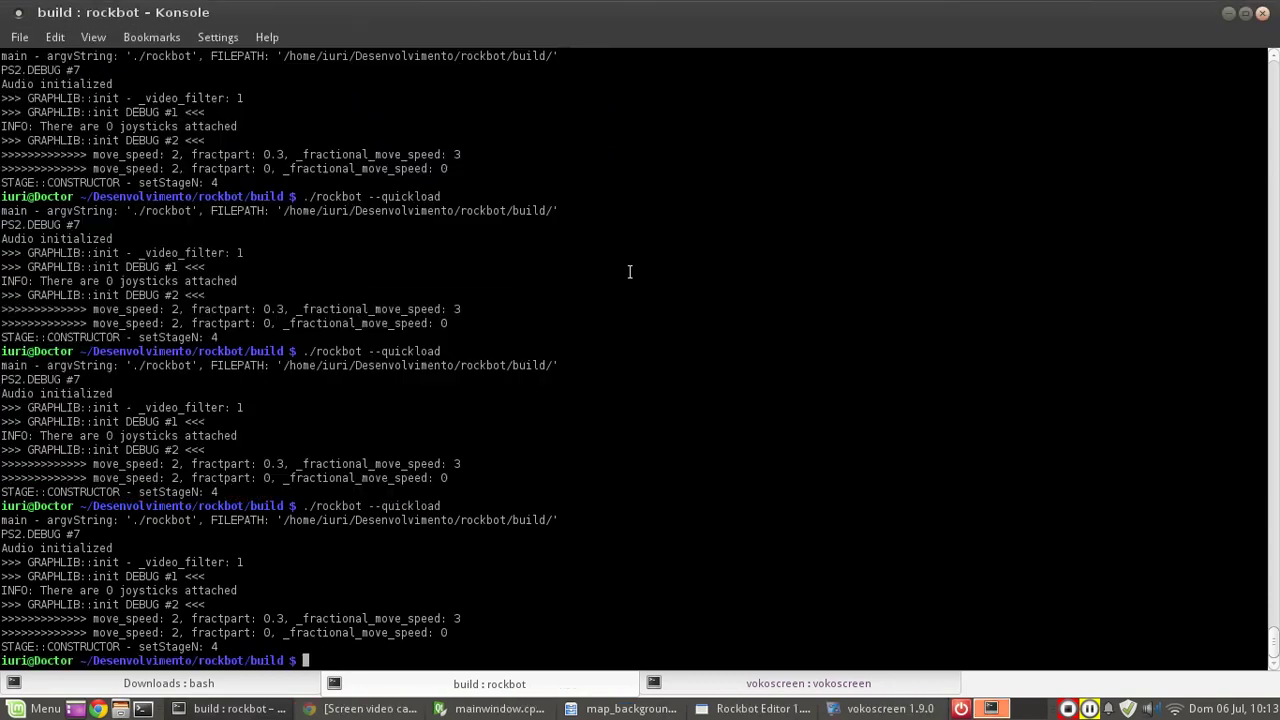
Return to Rockbot Editor, show the tile palette with Level 1 selected and set the map zoom to 2.
left_click(787, 713)
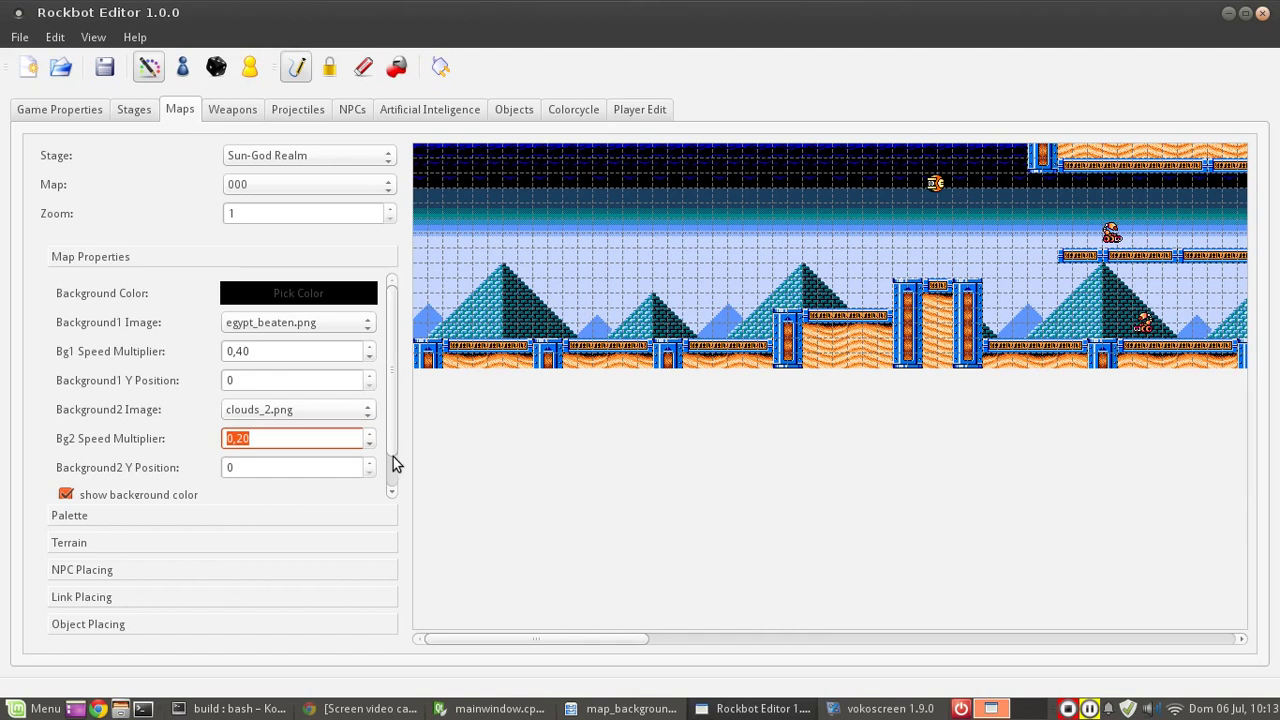
scroll(390, 470, "down", 1)
left_click(257, 517)
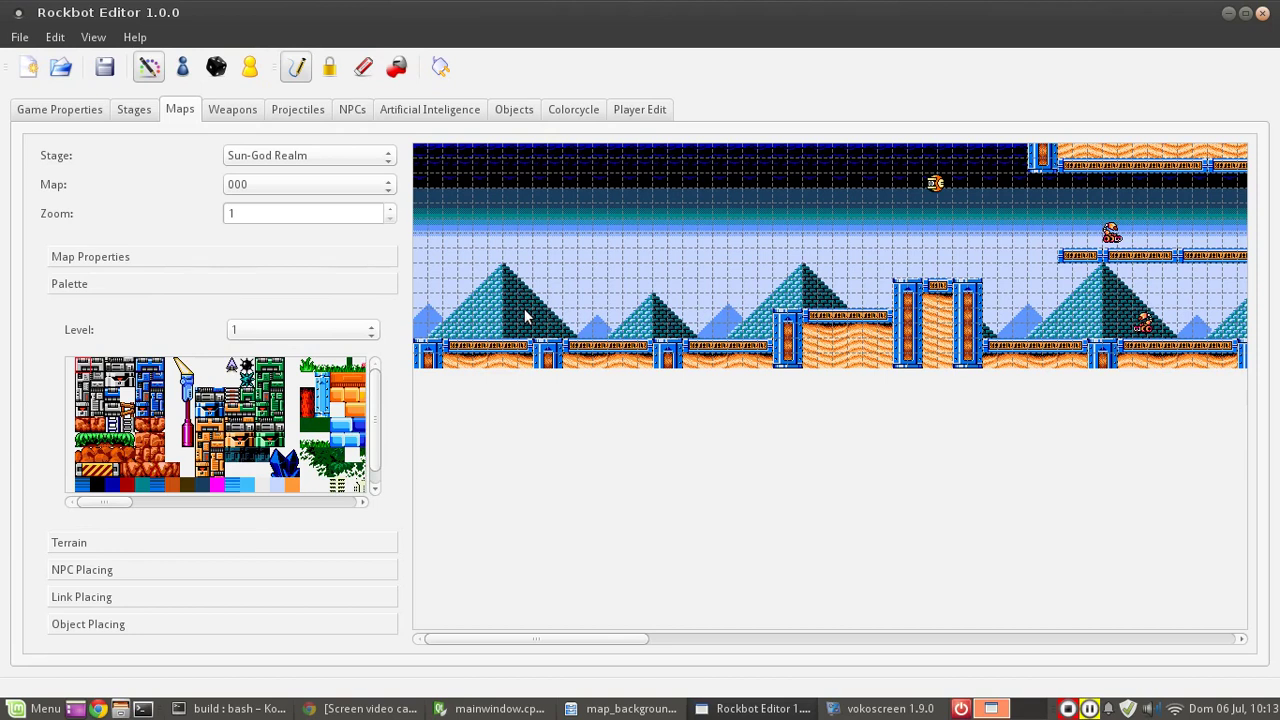
left_click(306, 329)
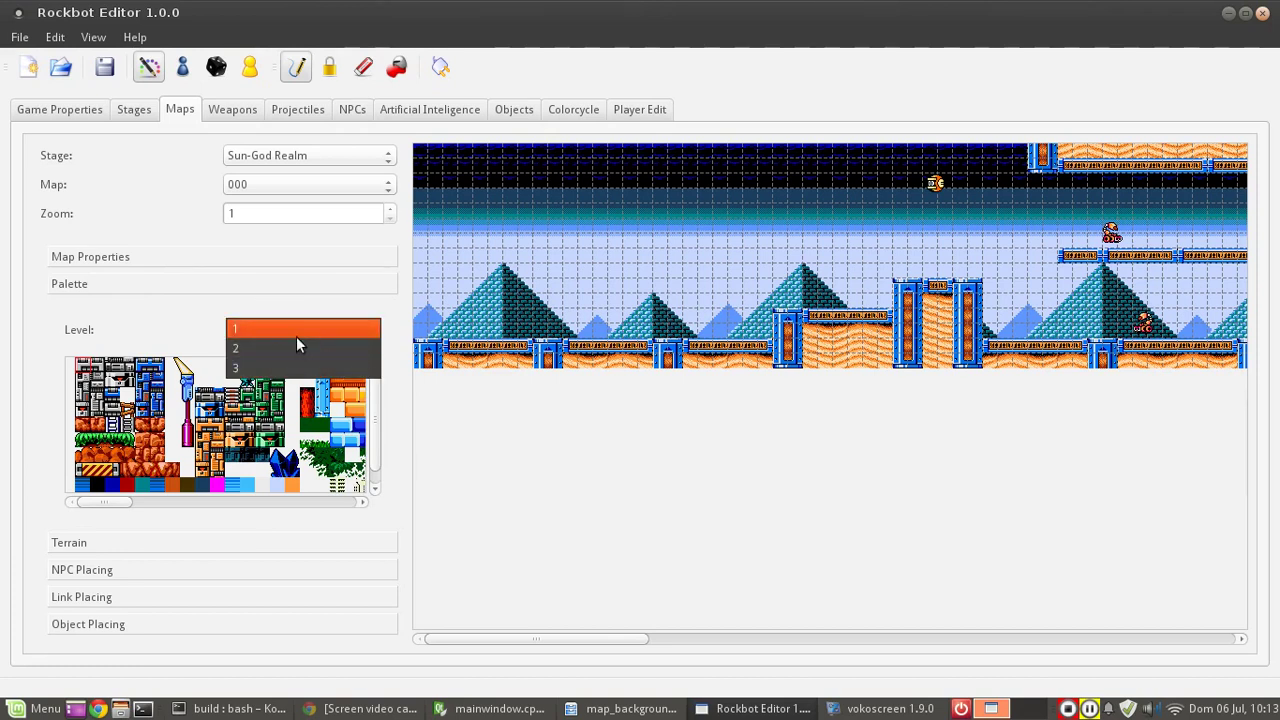
left_click(297, 332)
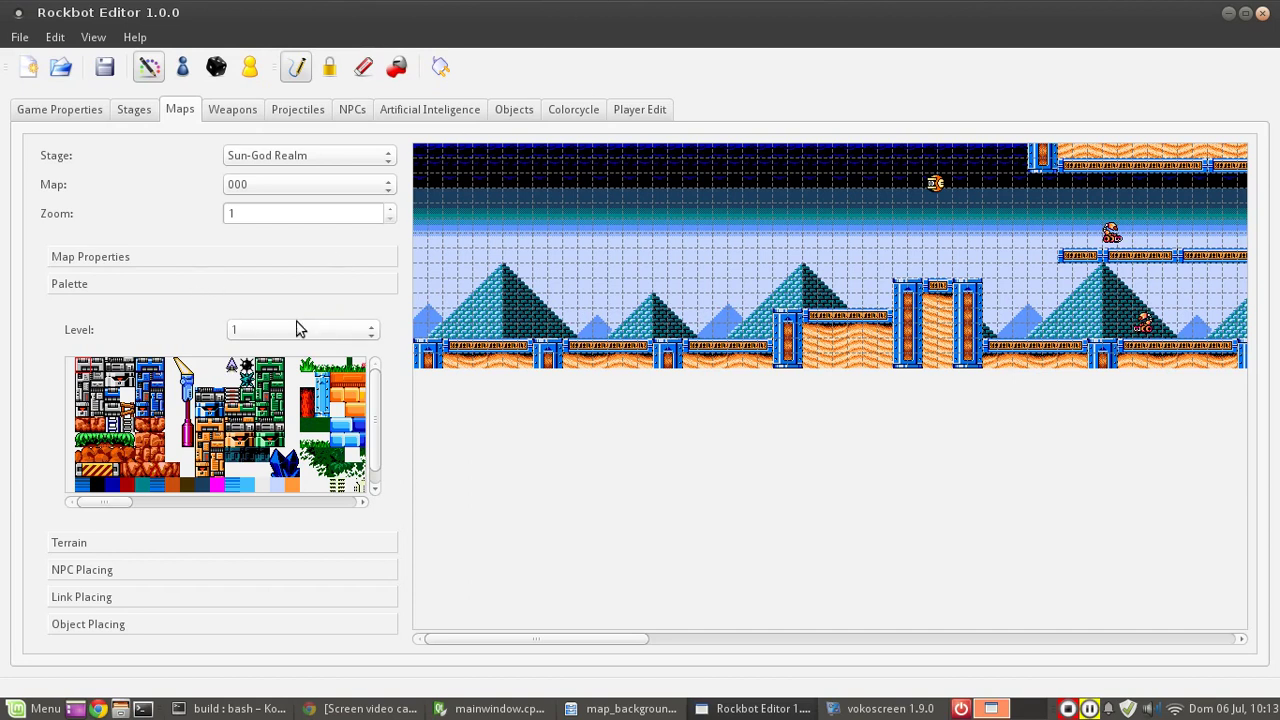
left_click(294, 330)
left_click(281, 328)
left_click(389, 209)
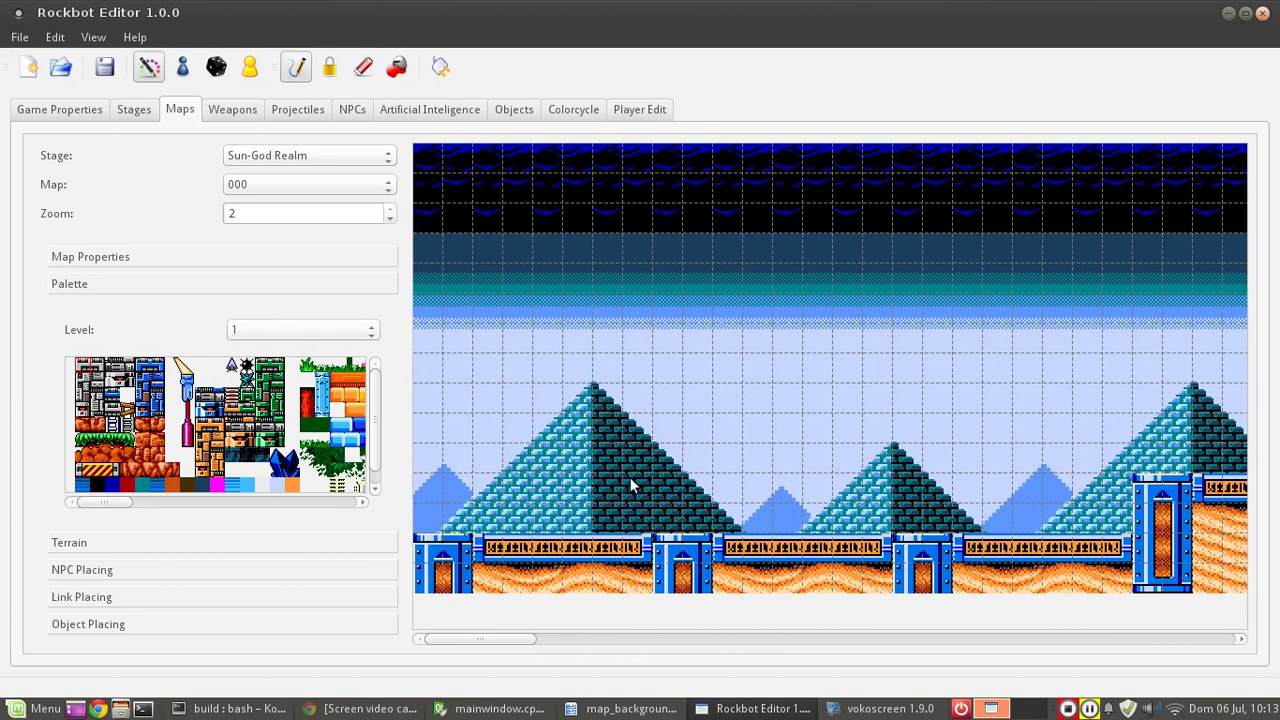
Place the four tiles of the orange hieroglyph block on the floor before the first teal pyramid's dark side and save.
left_click_drag(125, 497, 175, 504)
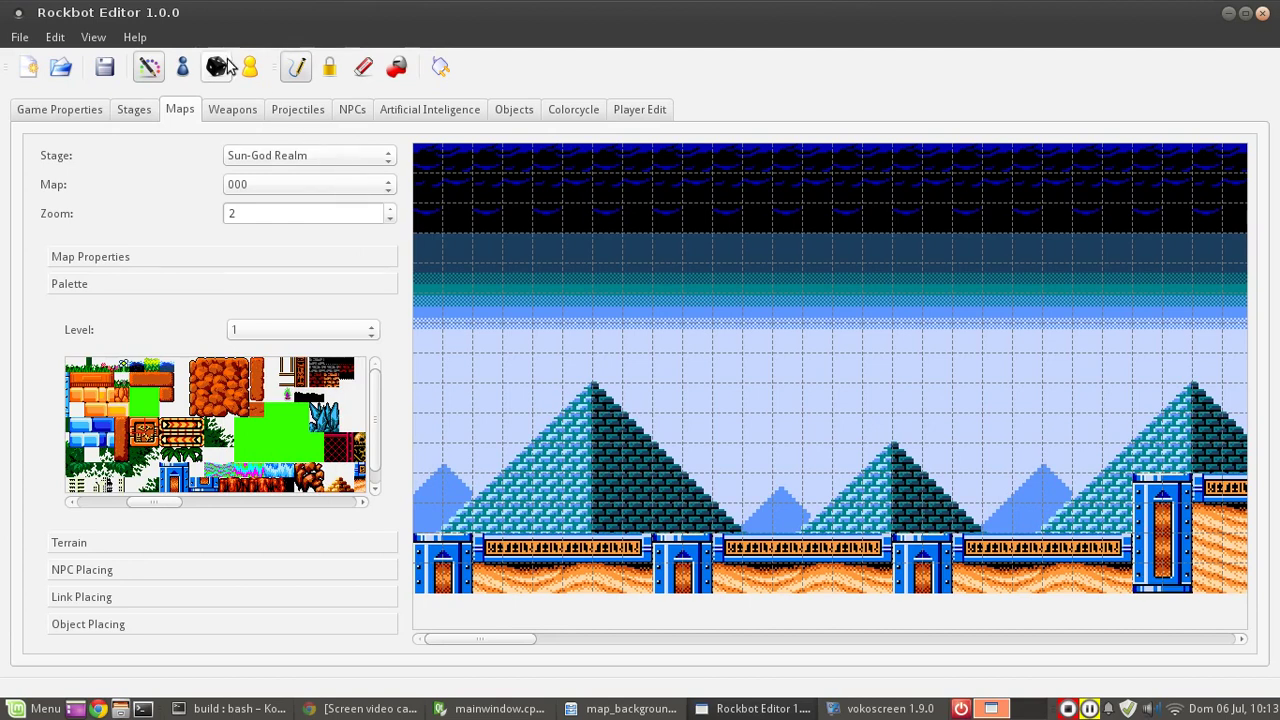
left_click(636, 491)
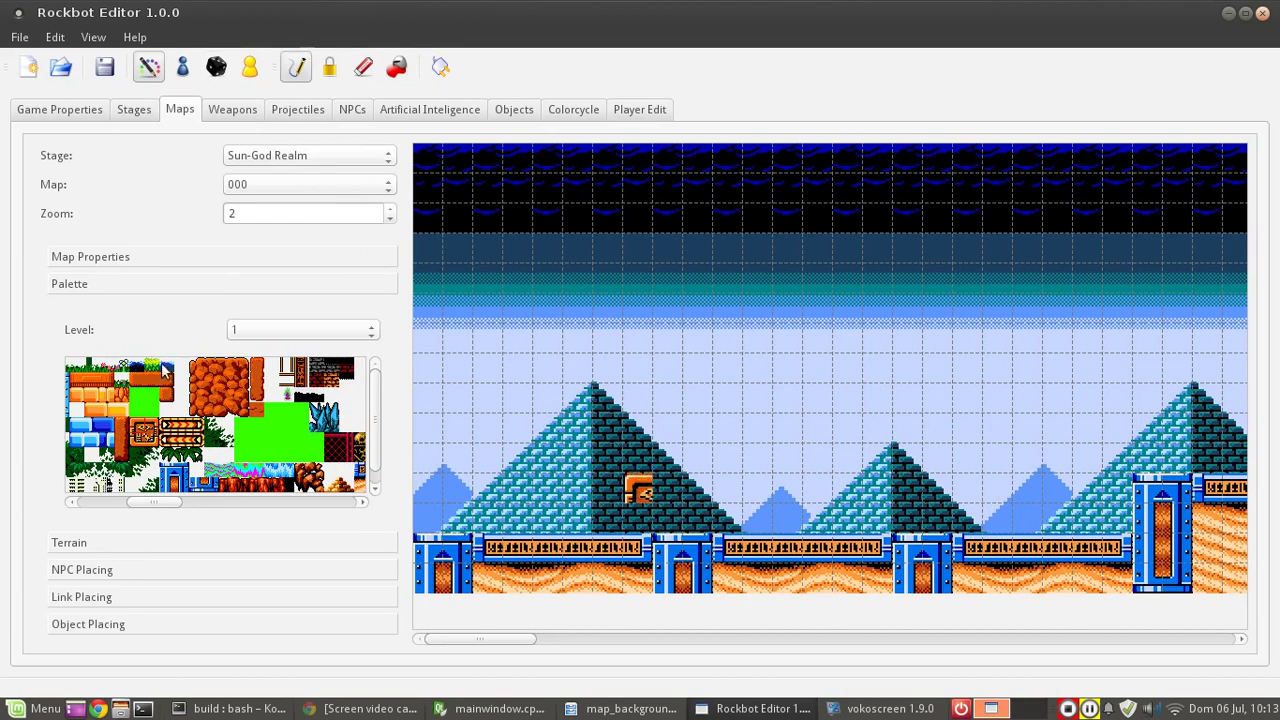
left_click(636, 514)
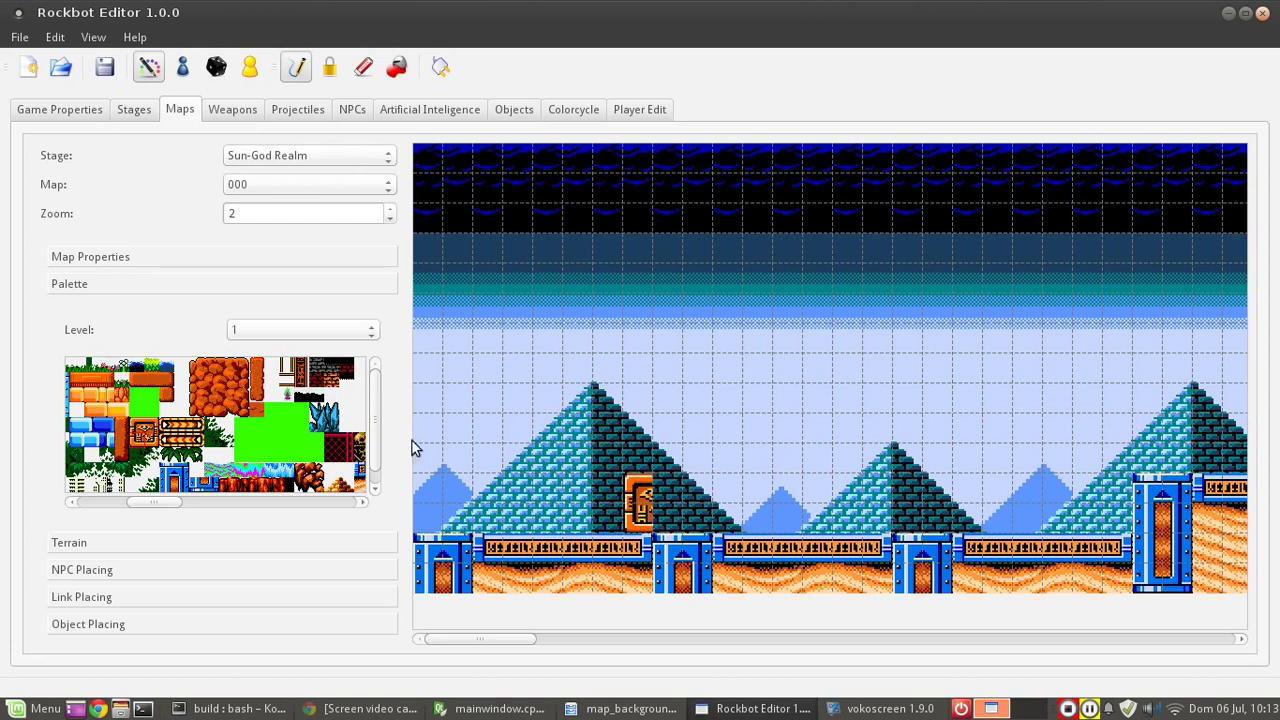
left_click(668, 490)
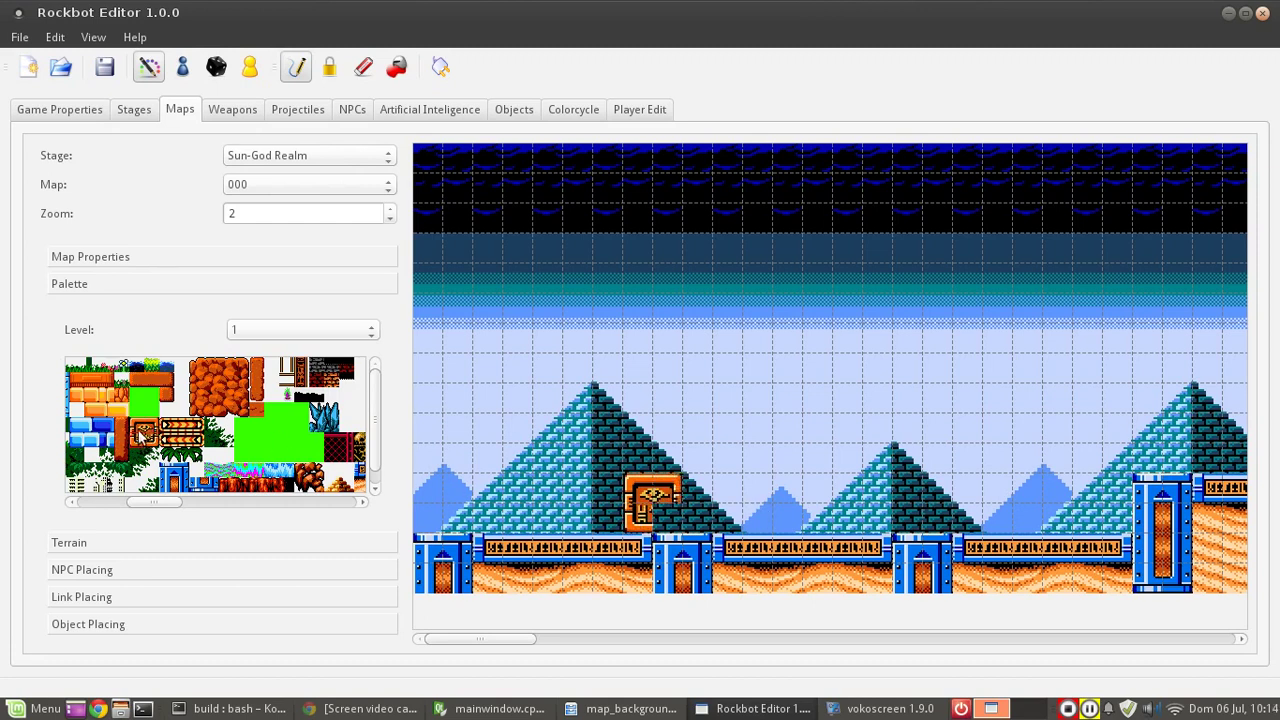
left_click(667, 517)
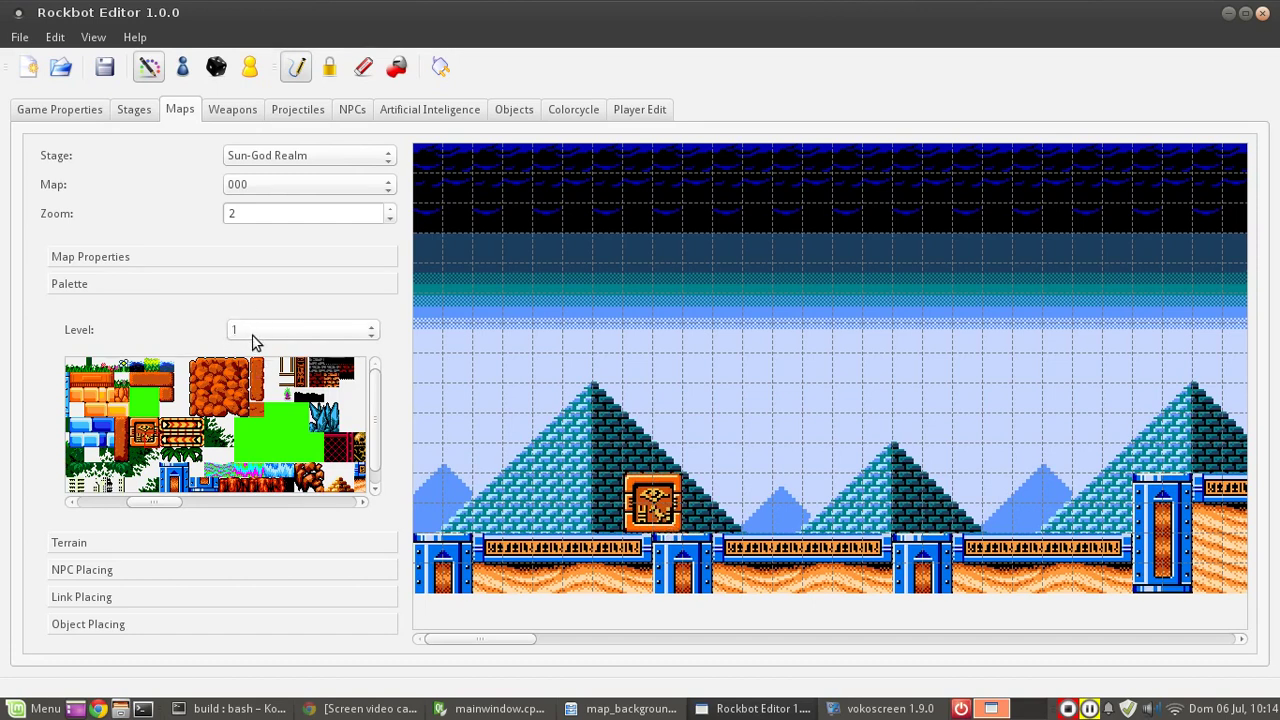
left_click(93, 79)
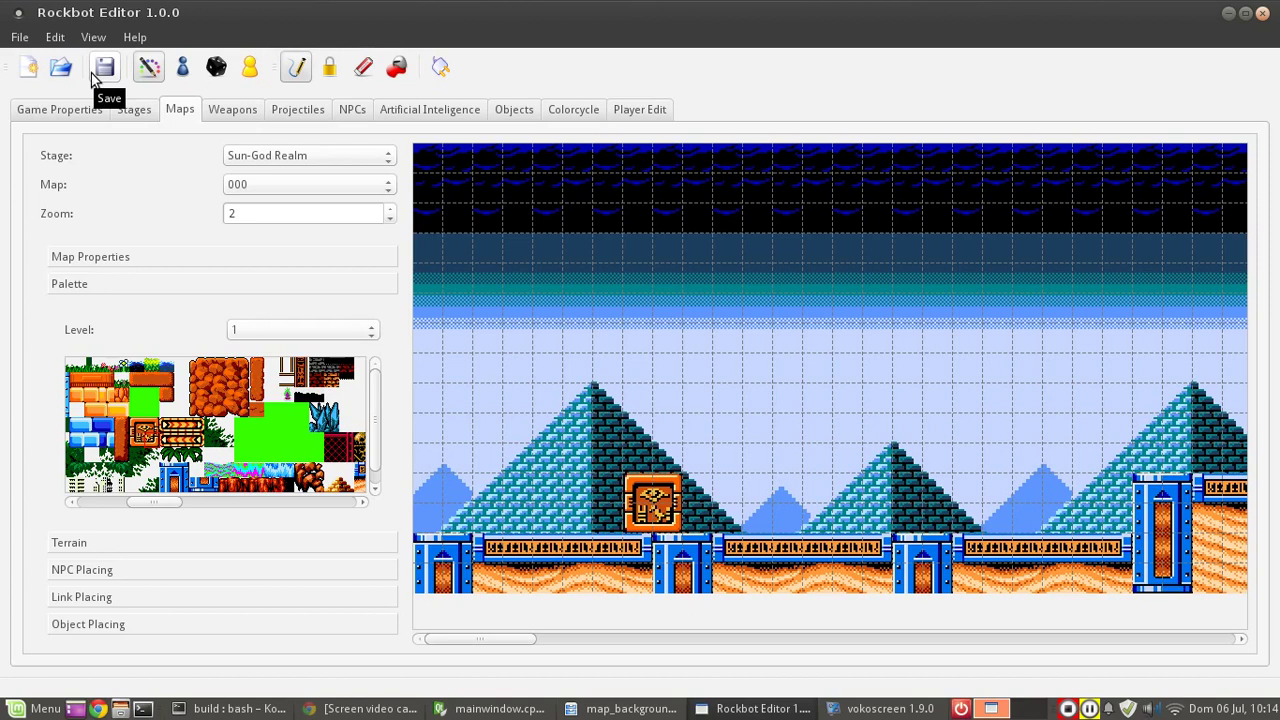
Overwrite the orange block's lower-left tile with a ladder tile on Level 1, and restore the original block tile.
left_click_drag(160, 497, 110, 501)
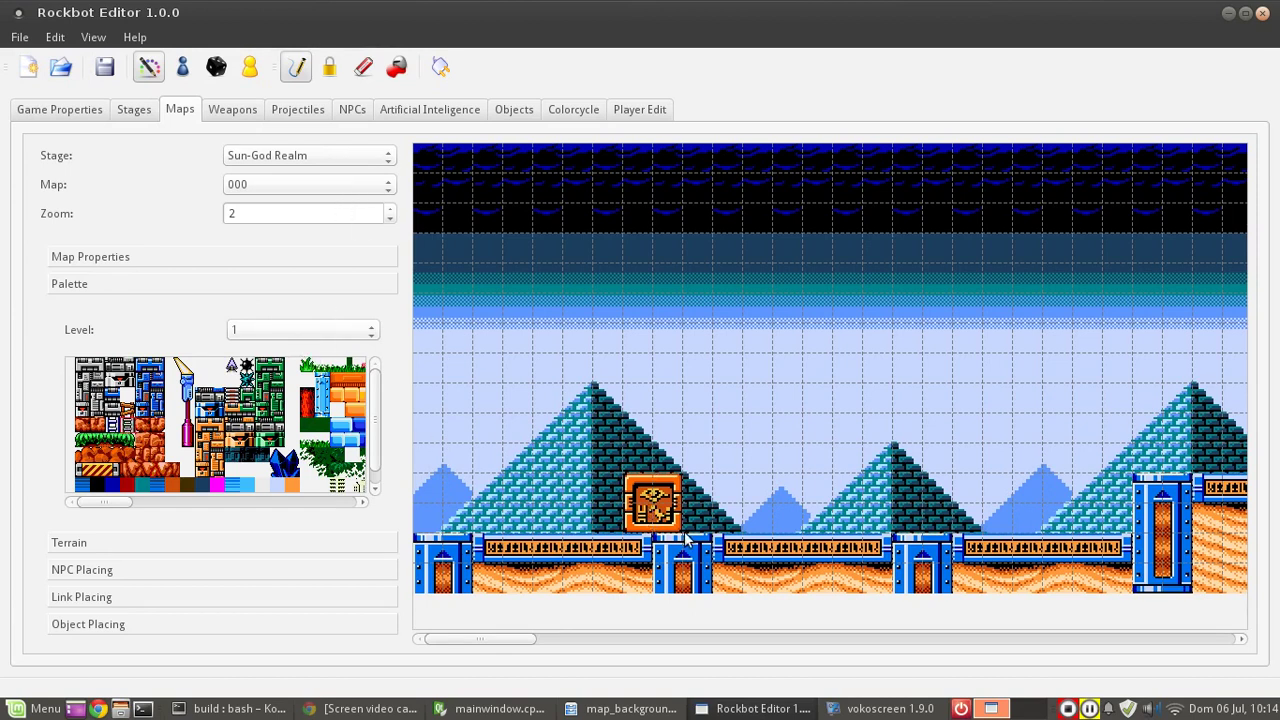
left_click(645, 514)
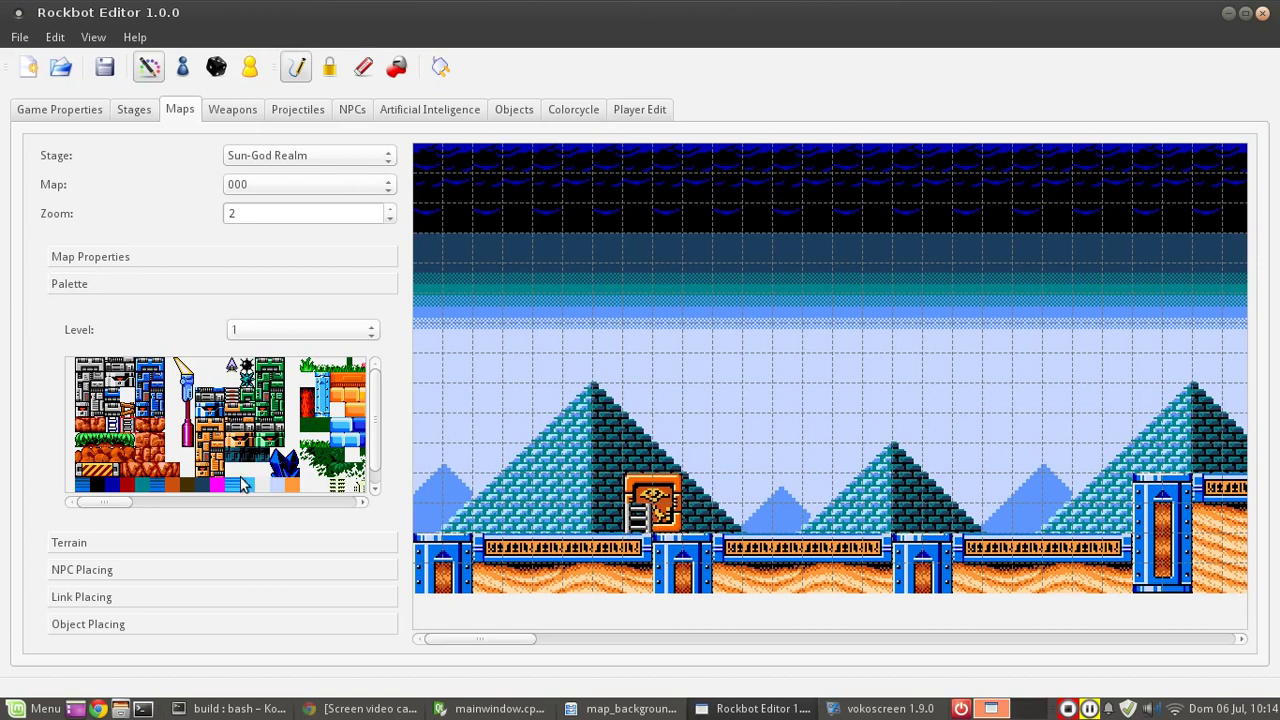
left_click_drag(120, 506, 162, 506)
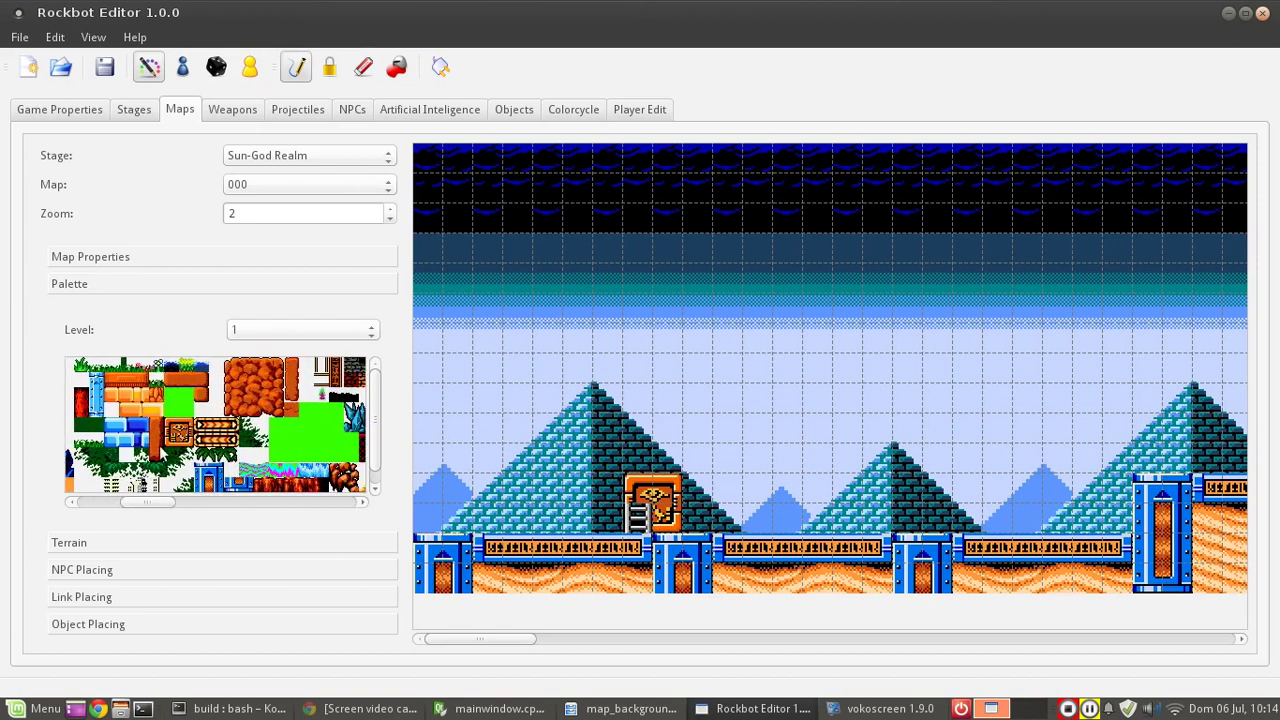
left_click(640, 518)
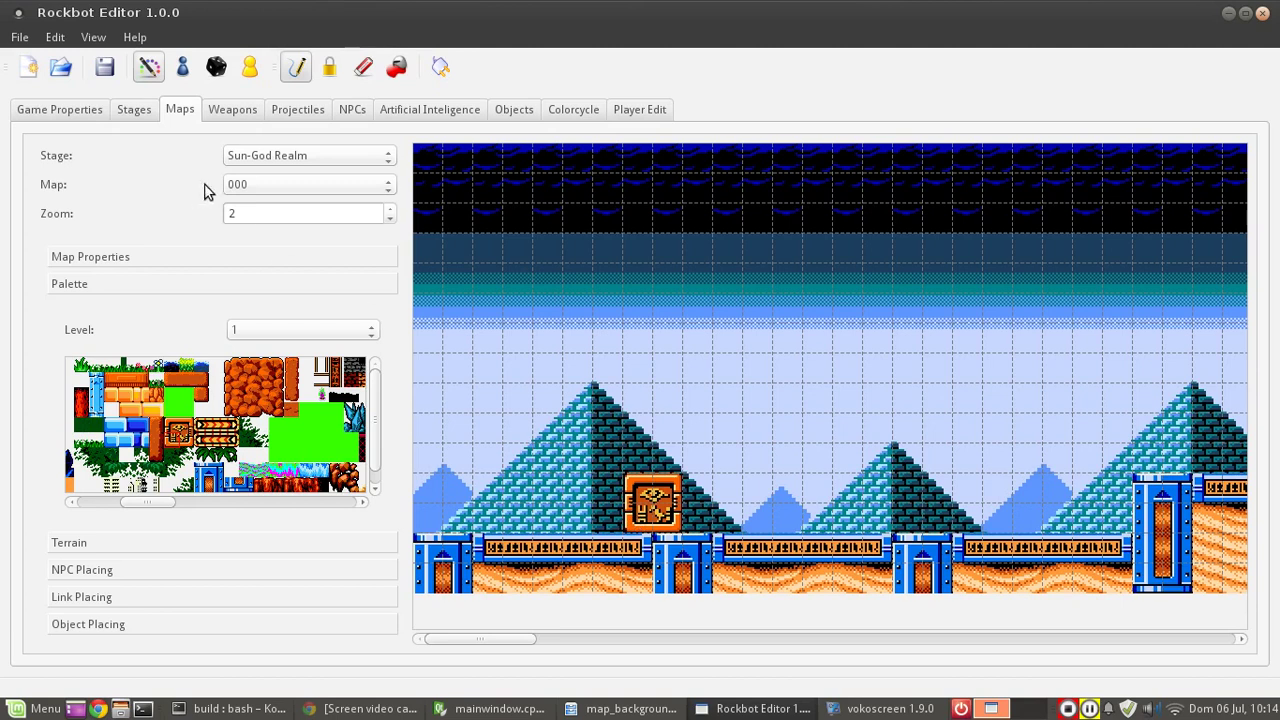
Set the palette to Level 2, draw a five-tile-high ladder over the orange block's left column, and save.
scroll(245, 332, "down", 1)
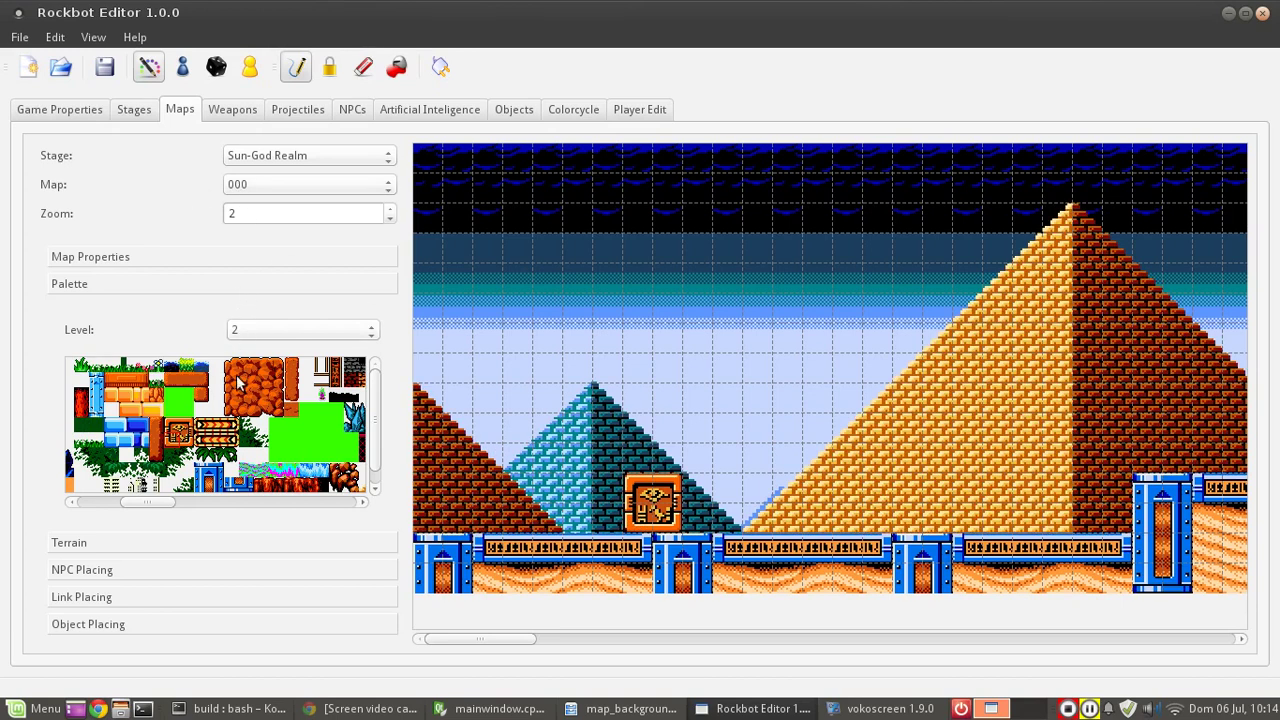
left_click_drag(154, 506, 107, 507)
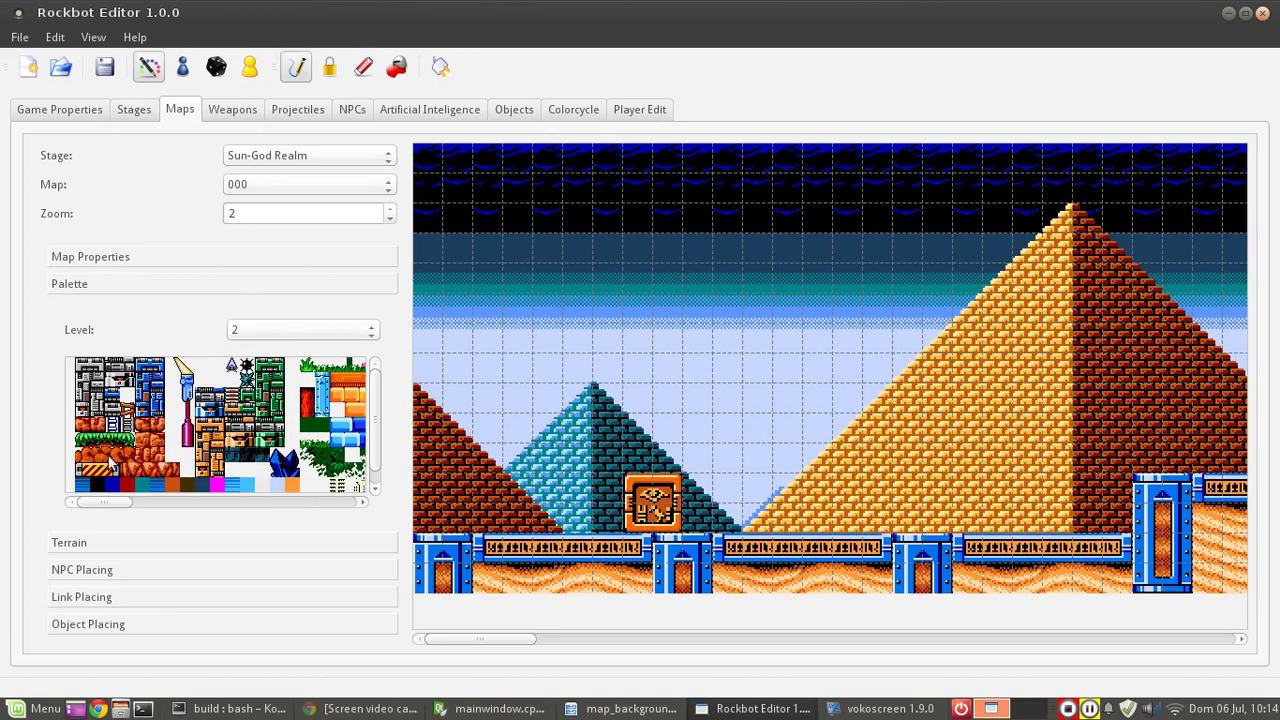
scroll(285, 337, "up", 1)
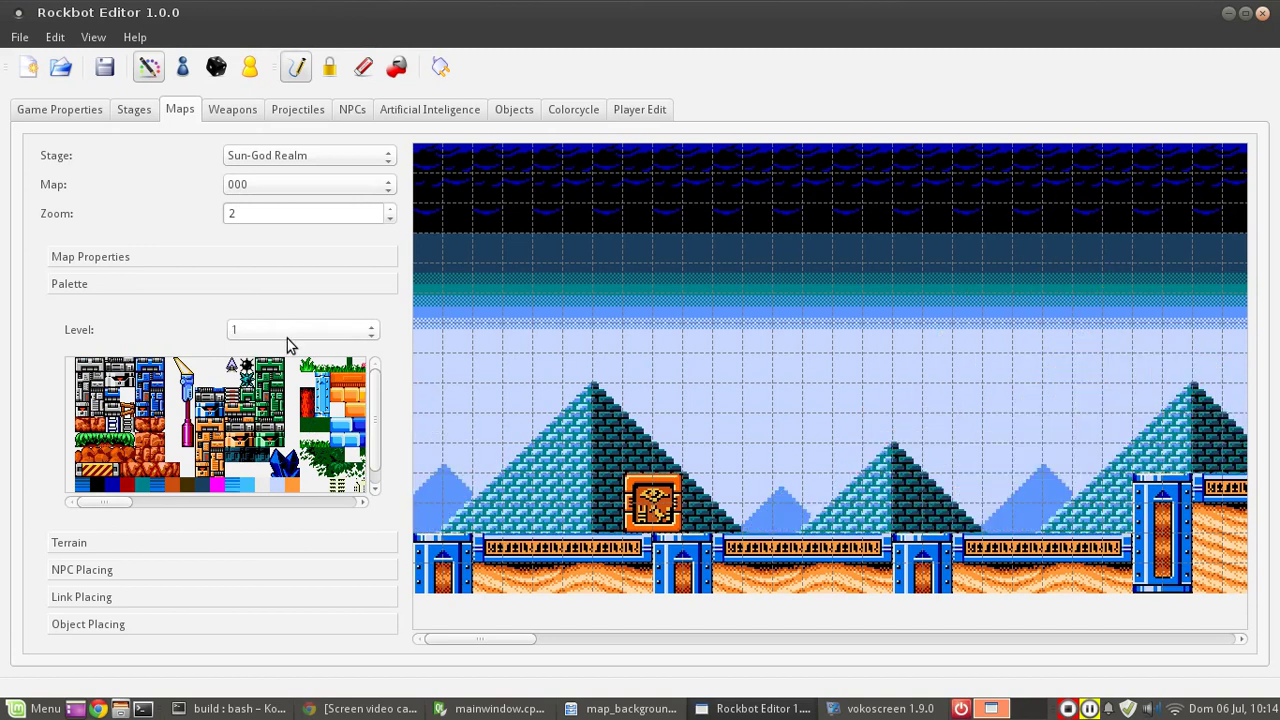
scroll(287, 338, "down", 1)
scroll(248, 337, "down", 1)
scroll(253, 327, "up", 1)
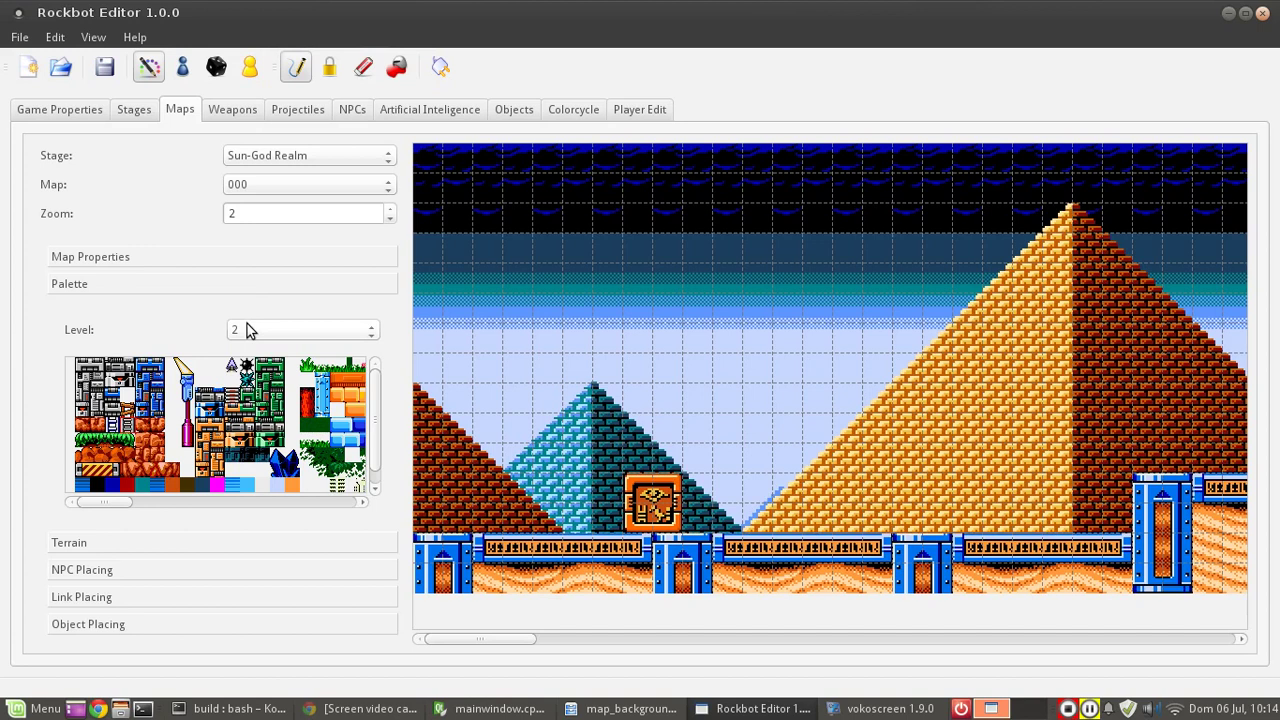
left_click(638, 490)
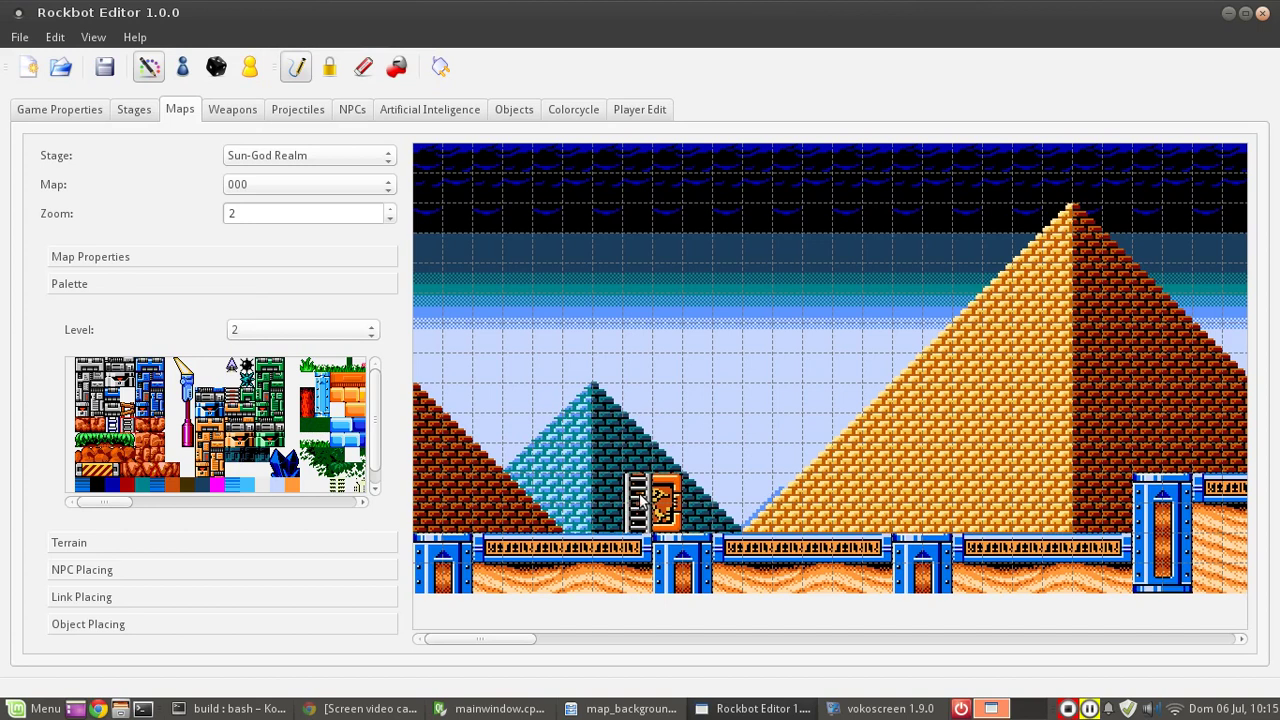
left_click_drag(638, 470, 637, 392)
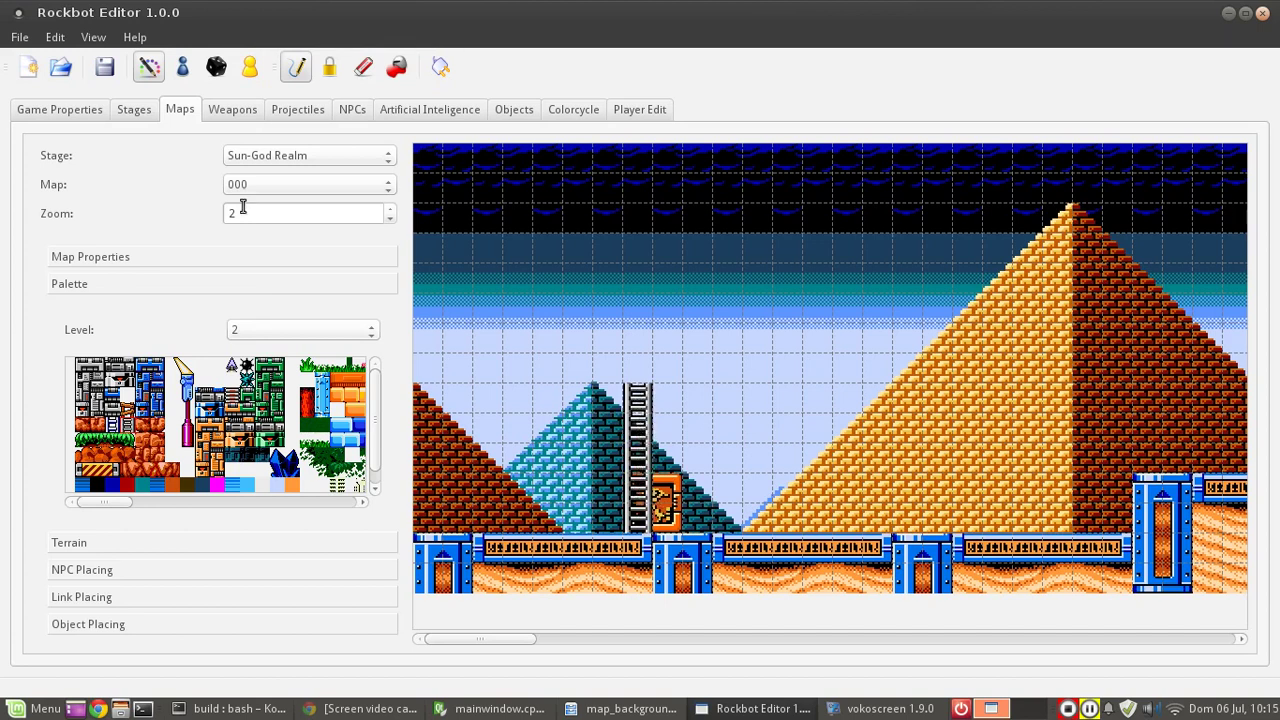
left_click(100, 68)
Set the palette to Level 3 and paint a row of four green grass tiles on the floor beside the orange block.
scroll(252, 338, "down", 1)
left_click_drag(105, 510, 95, 507)
left_click_drag(112, 505, 123, 506)
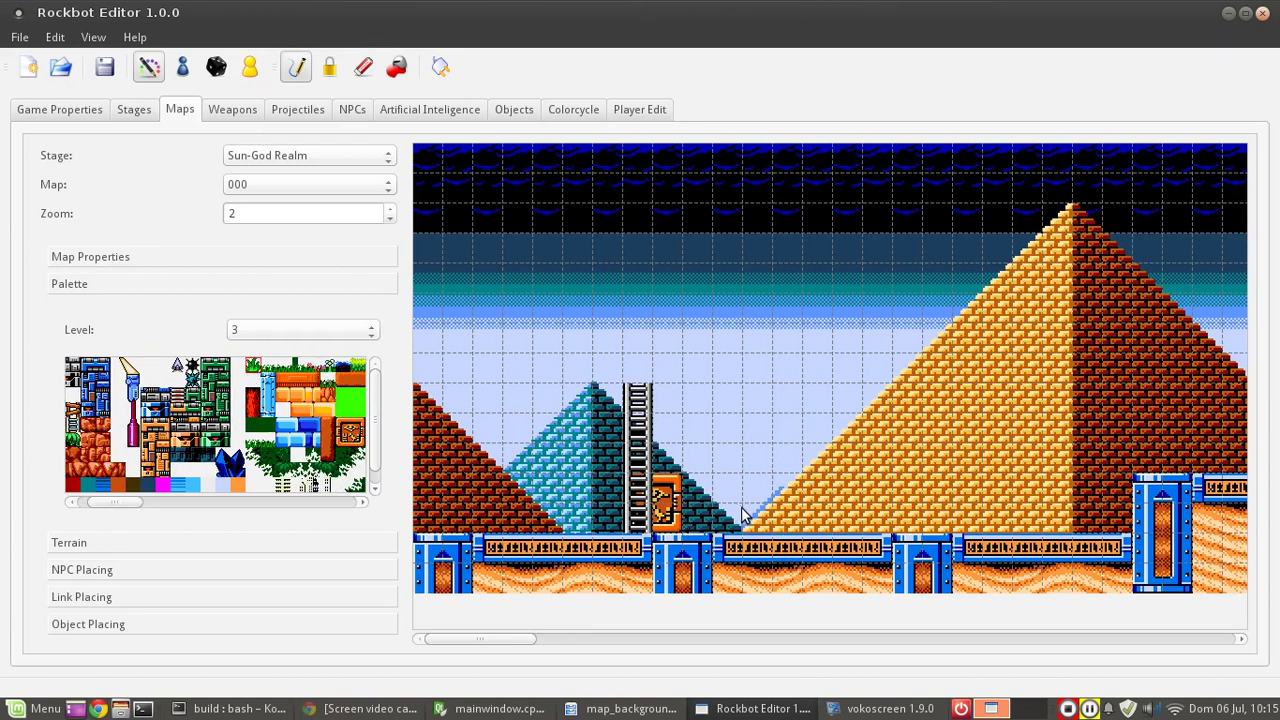
left_click_drag(733, 524, 822, 520)
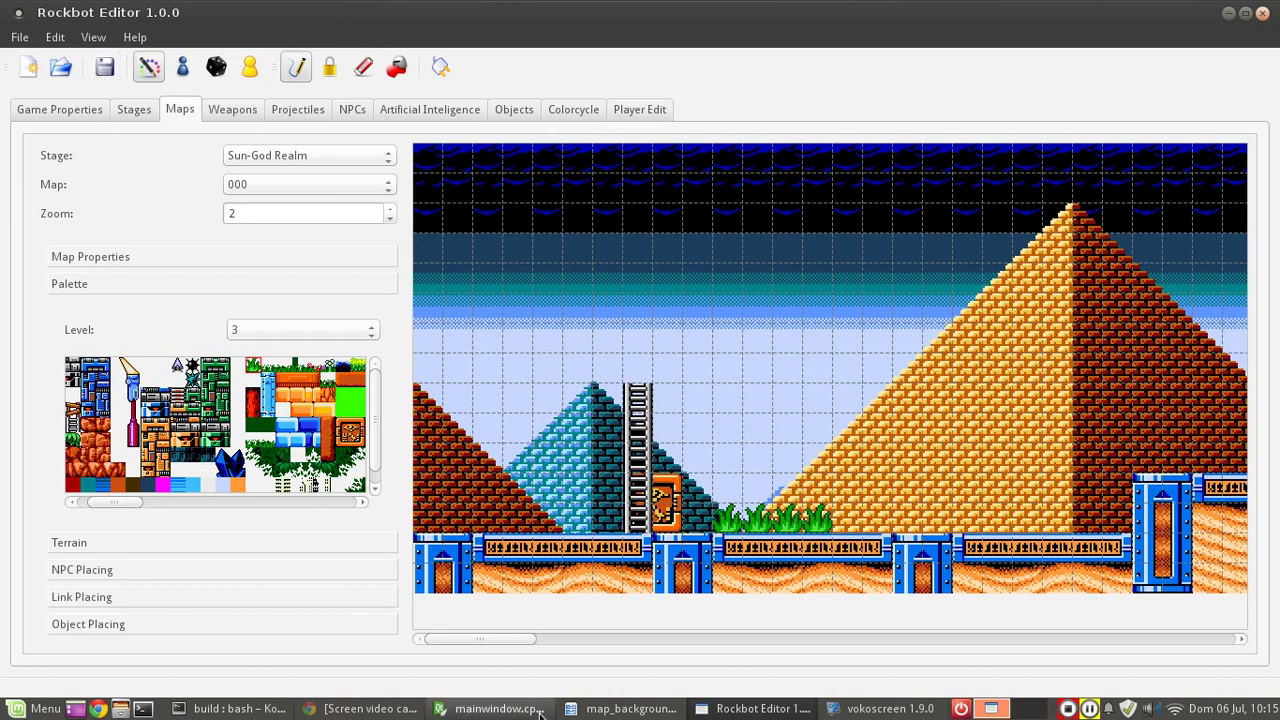
Switch to Konsole, run ./rockbot --quickload, walk the character through the grass and back to the ladder, and quit the game.
left_click(207, 714)
key("Up")
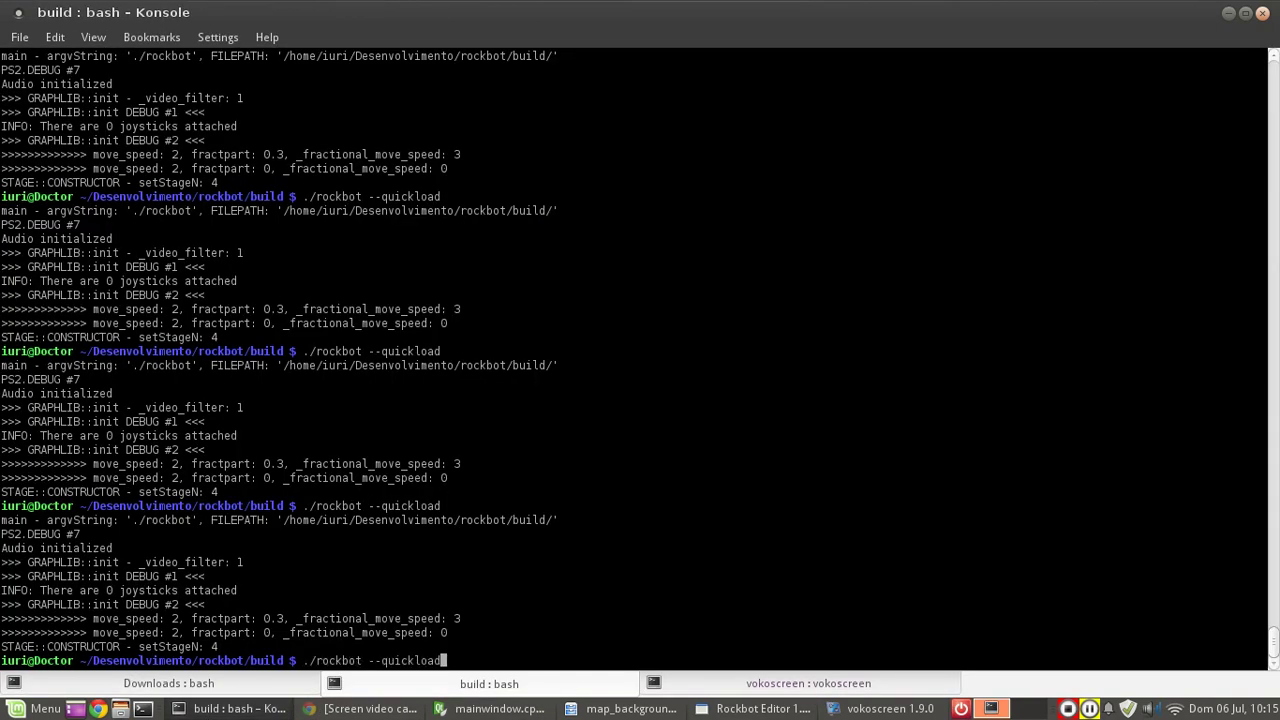
key("Return")
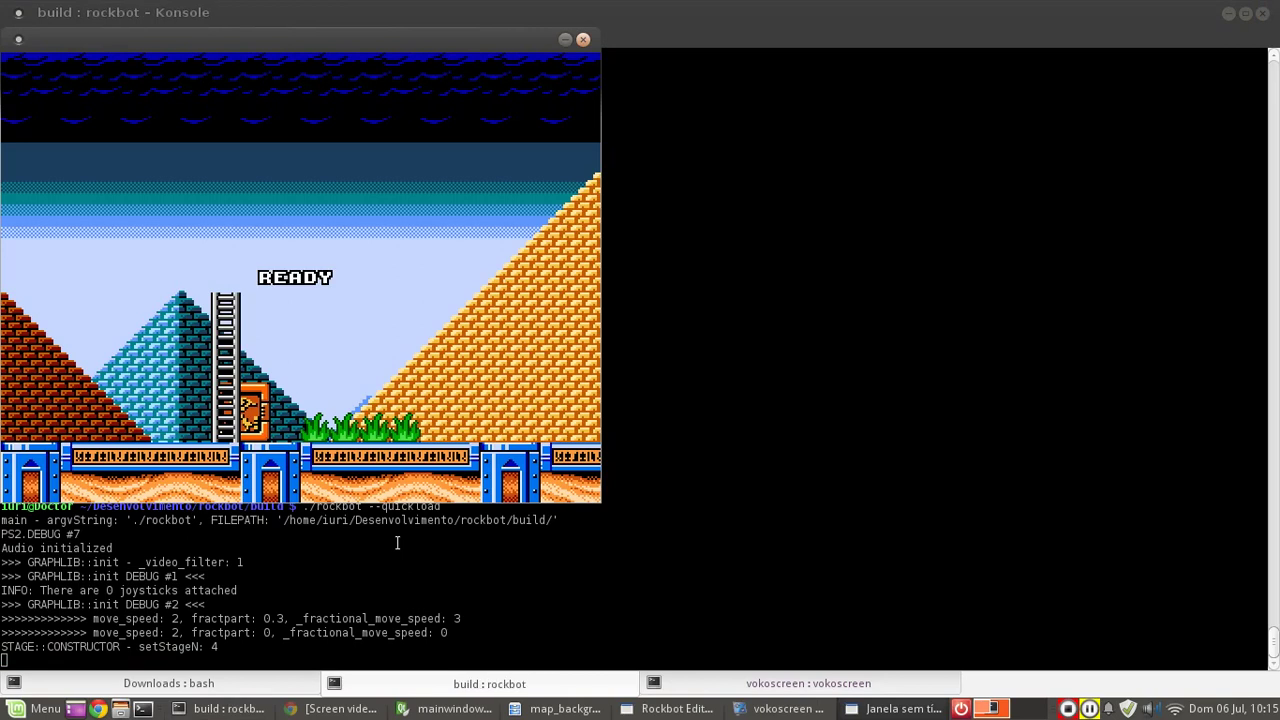
key("Right")
key("Left")
key("Right")
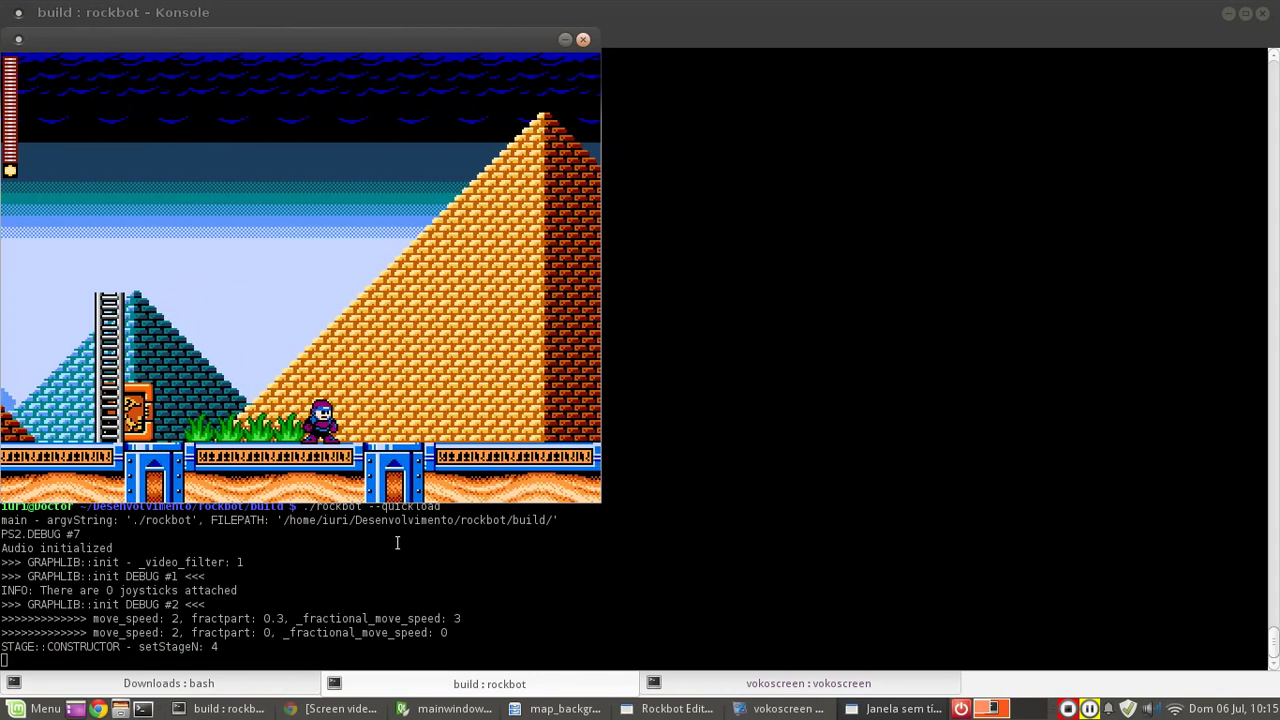
key("Left")
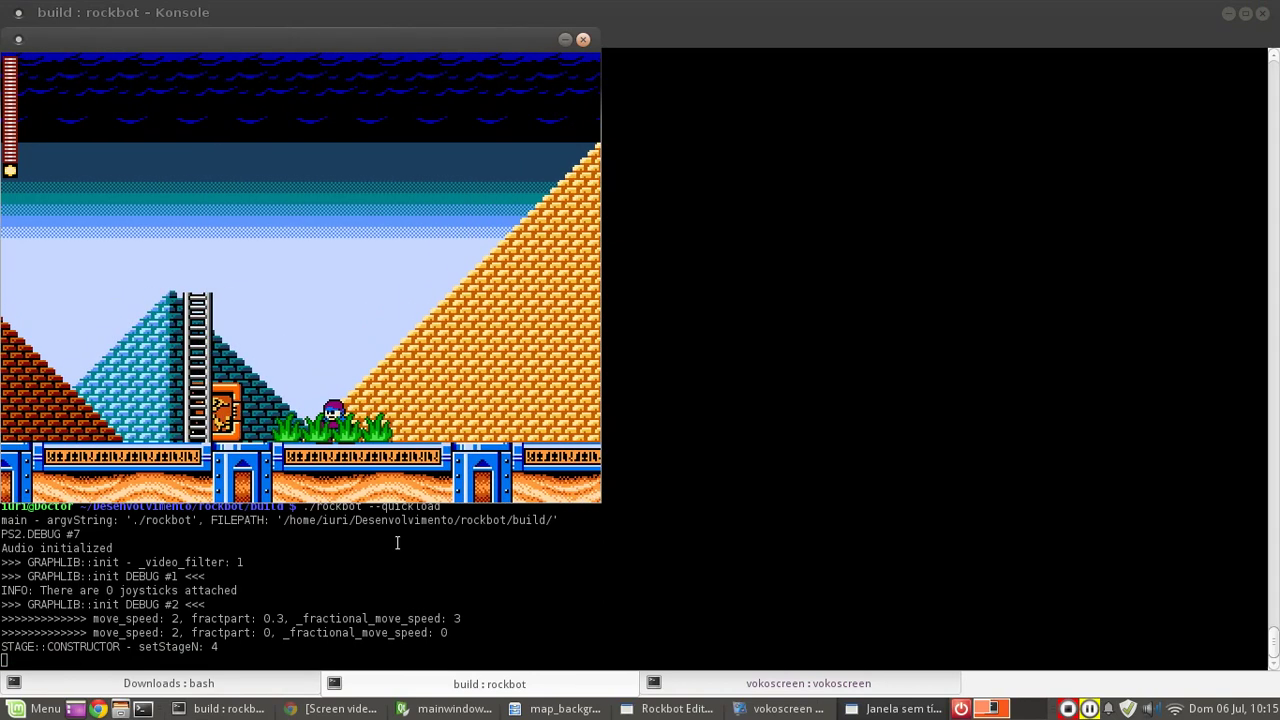
key("Left")
key("Left")
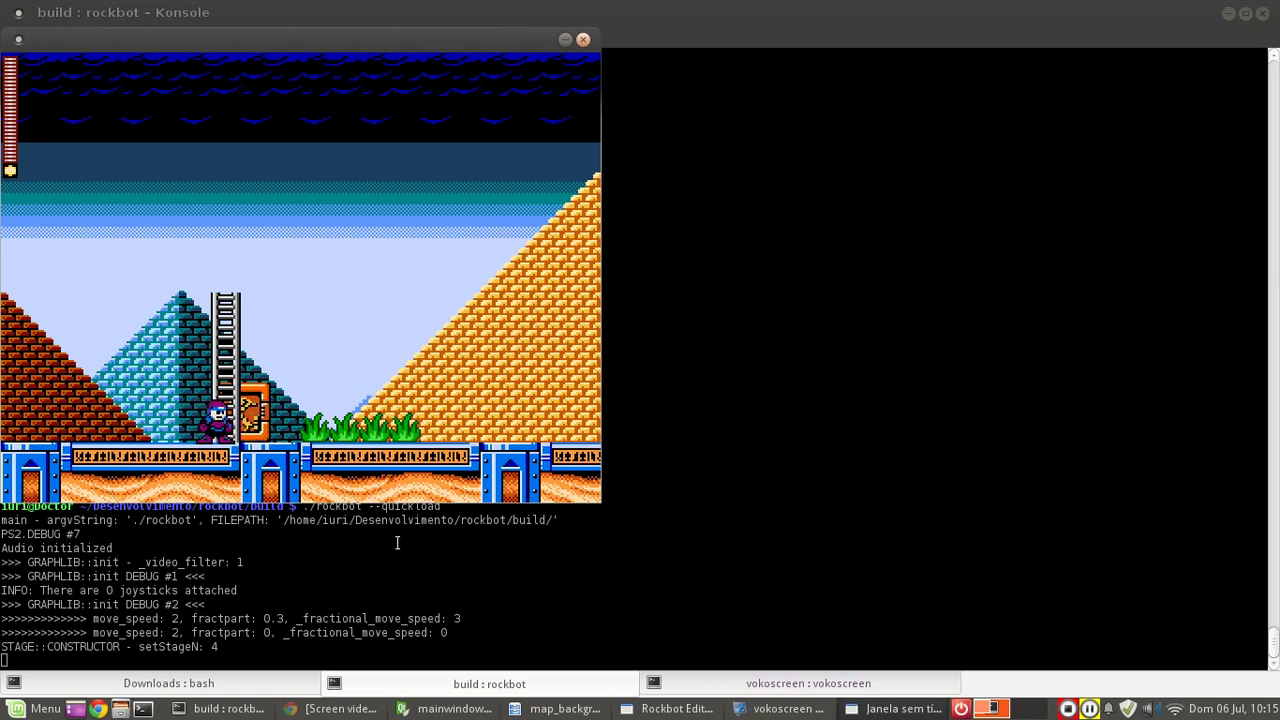
key("Escape")
key("Return")
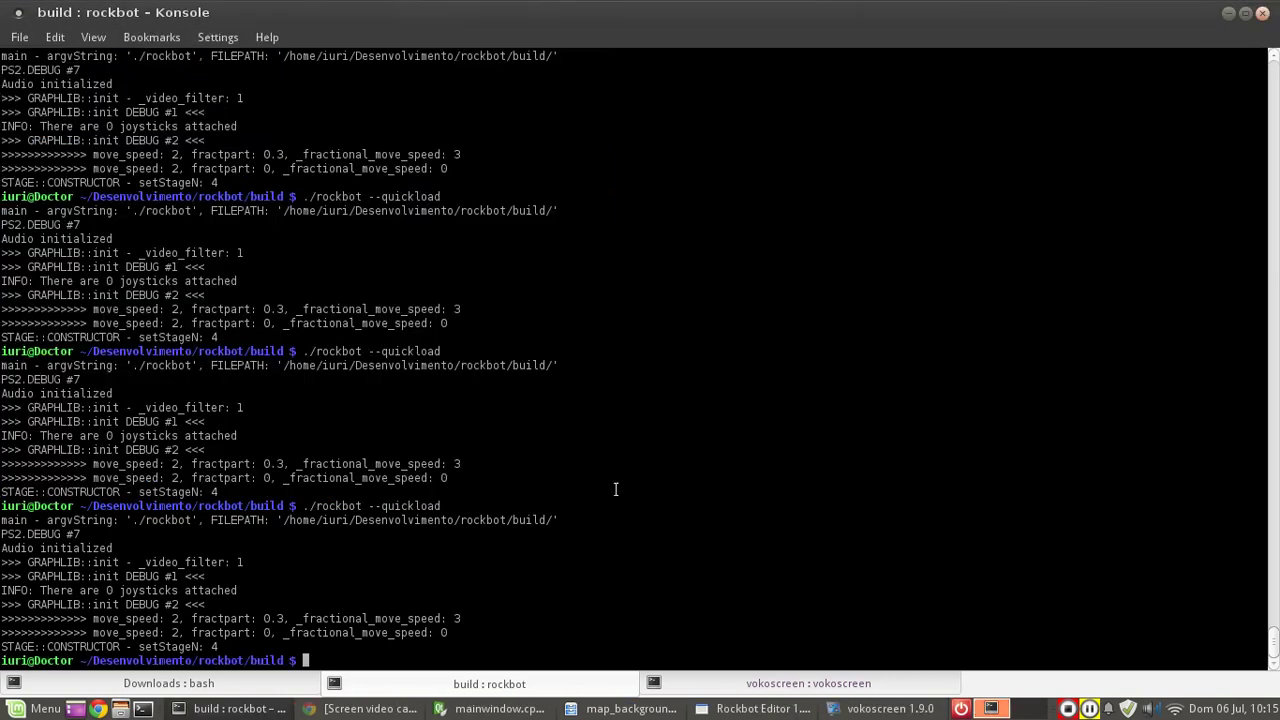
Switch to Rockbot Editor, set the palette to Level 1, place a two-tile blue block floating between the first two teal pyramids, and save.
left_click(885, 708)
left_click(760, 708)
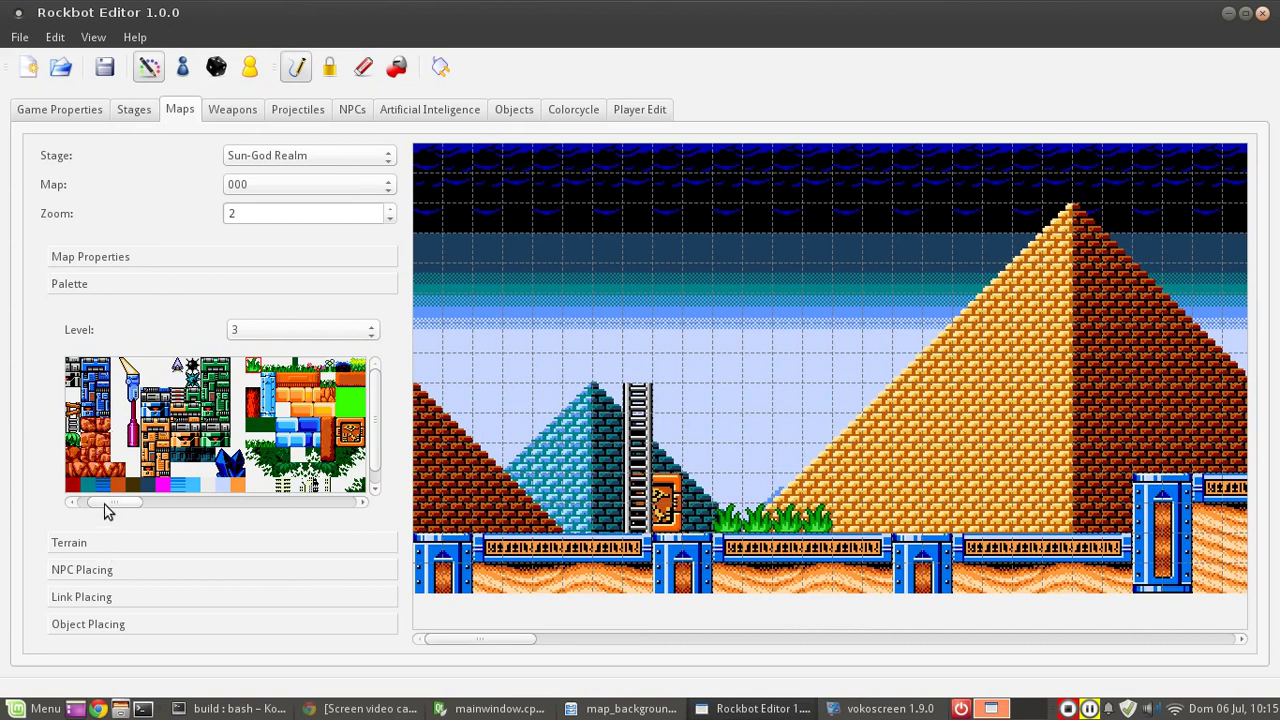
left_click_drag(108, 502, 72, 498)
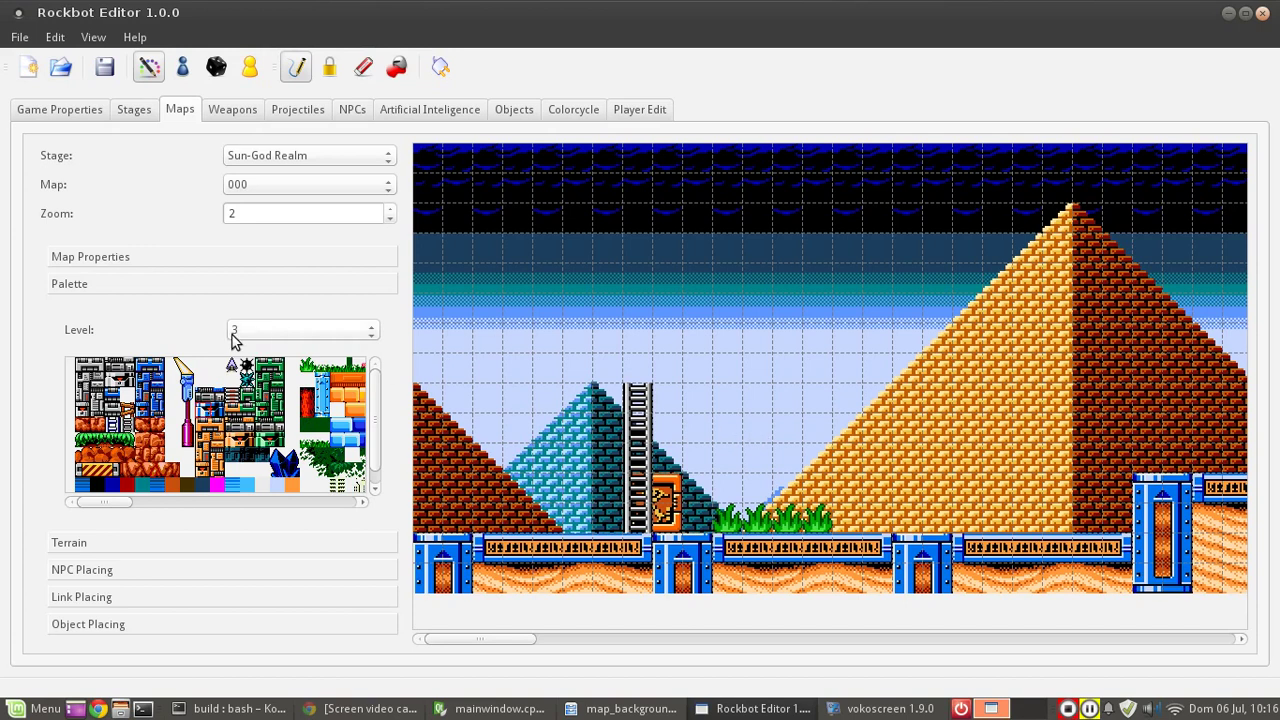
scroll(232, 336, "up", 1)
scroll(232, 341, "up", 1)
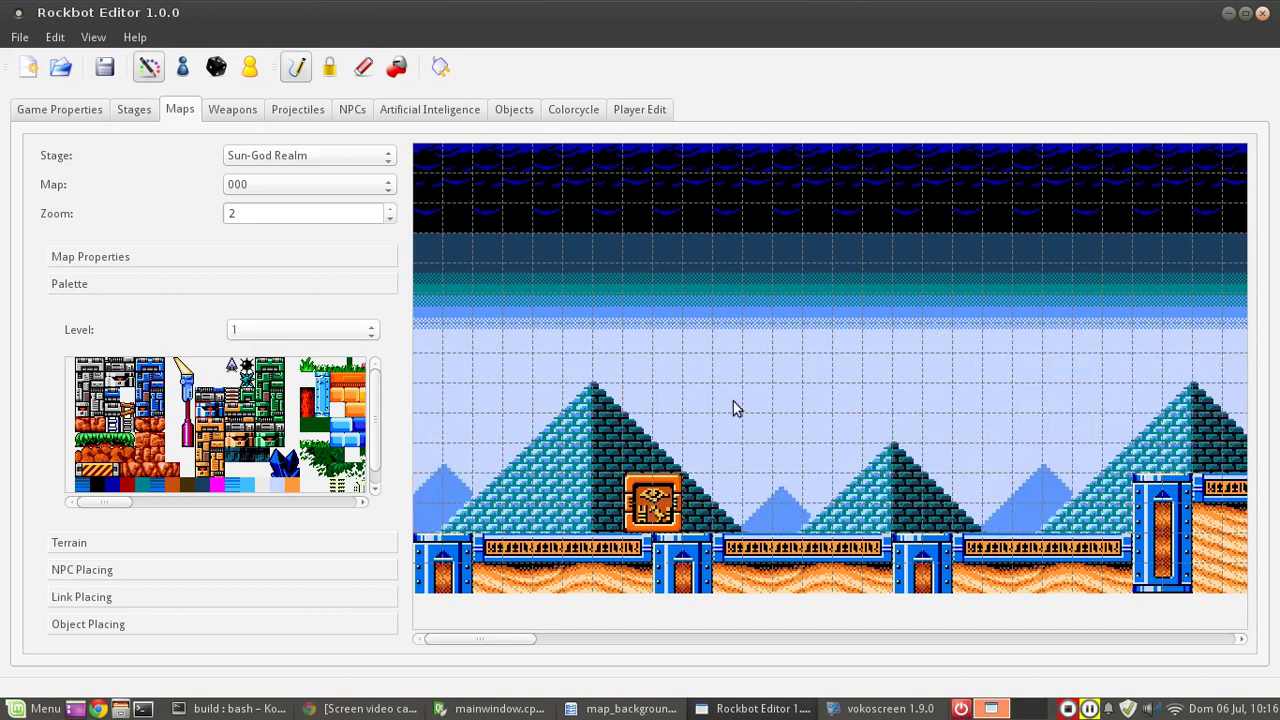
left_click(757, 428)
left_click(229, 412)
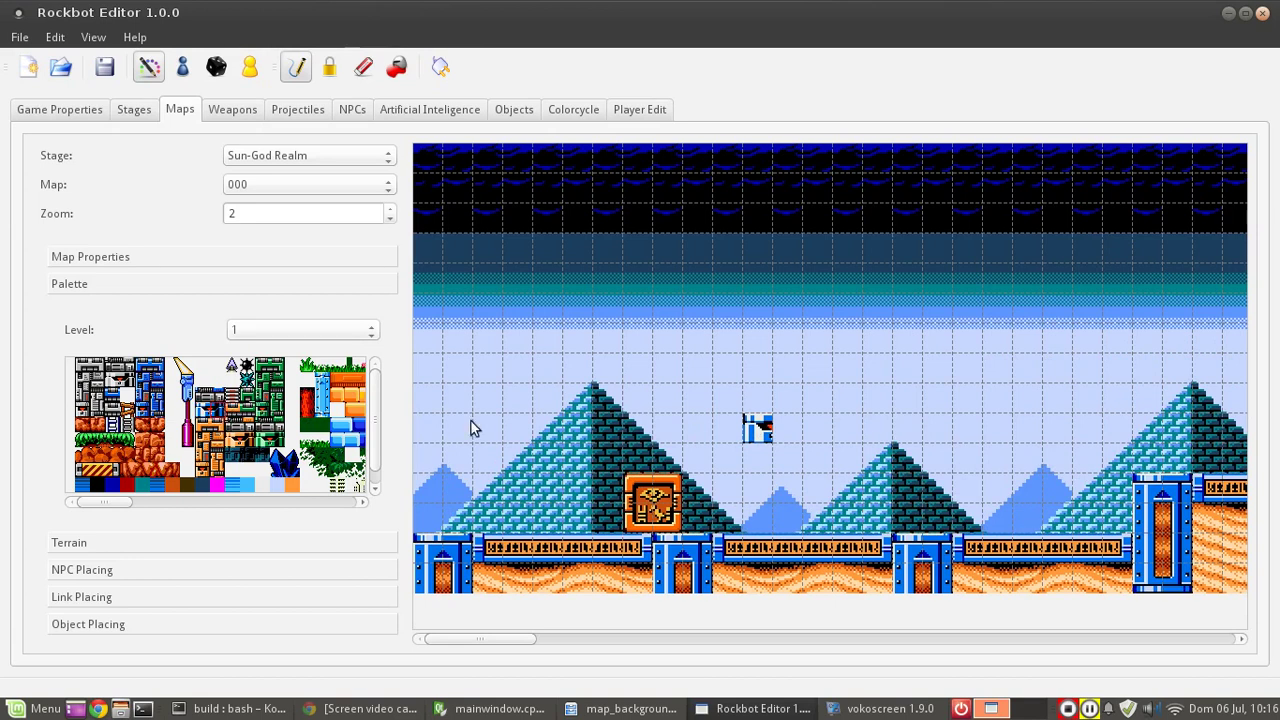
left_click(757, 428)
left_click(788, 430)
left_click(92, 64)
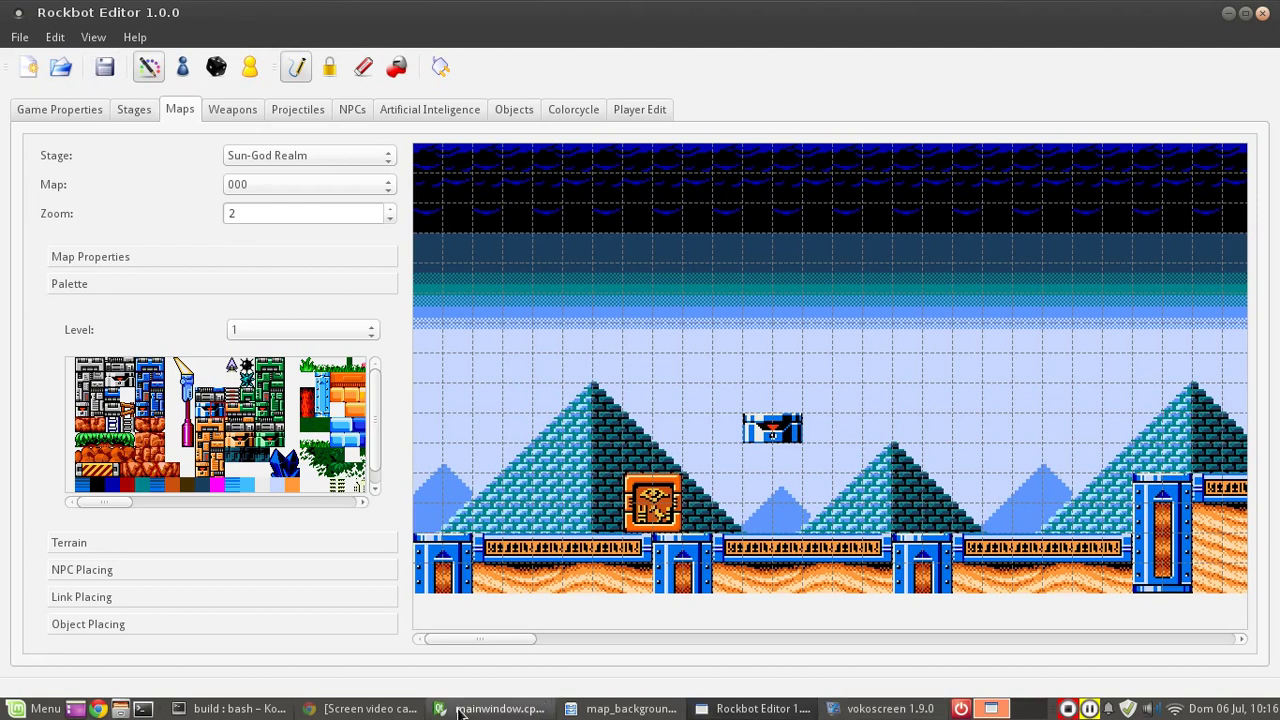
Switch to Konsole, run ./rockbot --quickload, test moving around the ladder and the floating blue block, and quit the game.
left_click(230, 708)
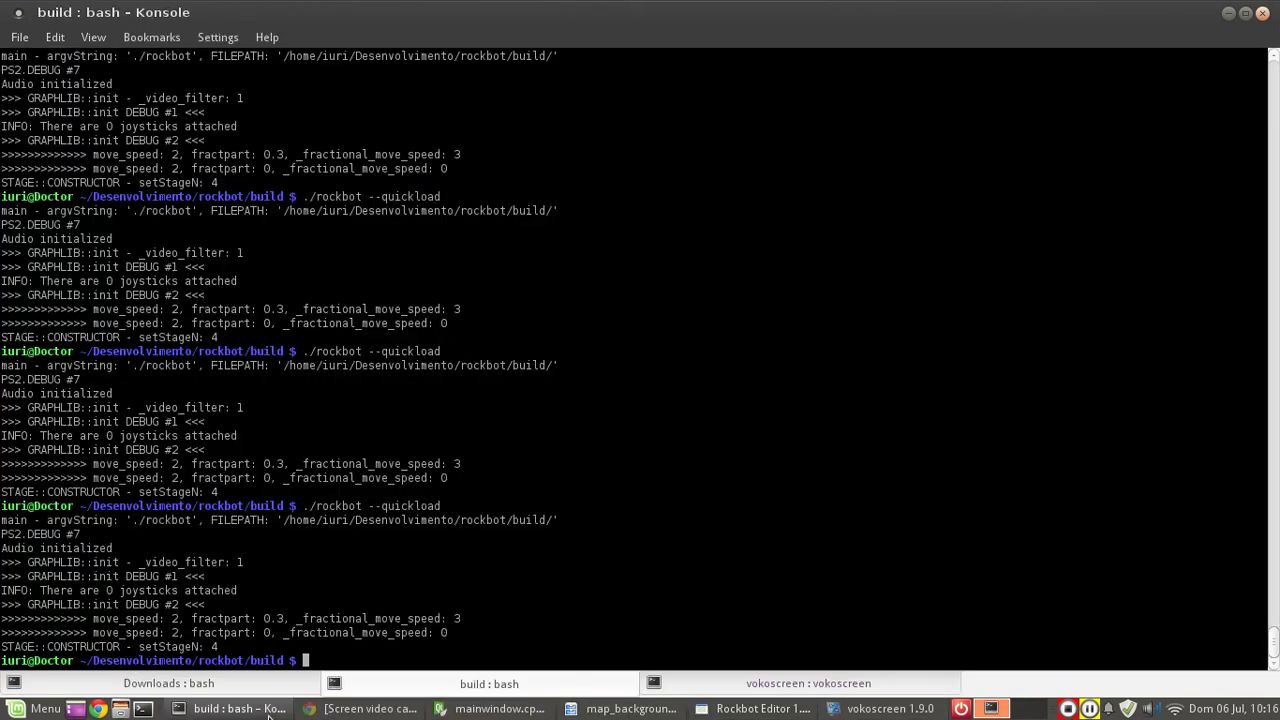
key("Up")
key("Return")
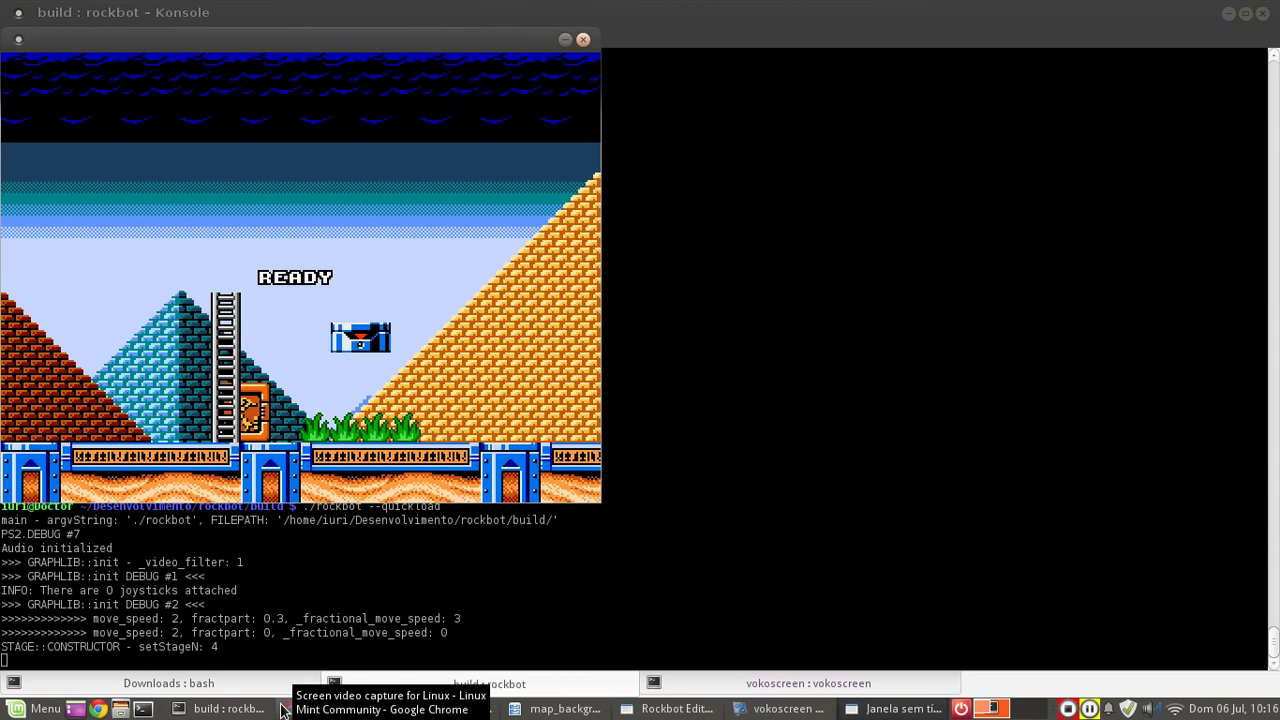
key("Right")
key("Up")
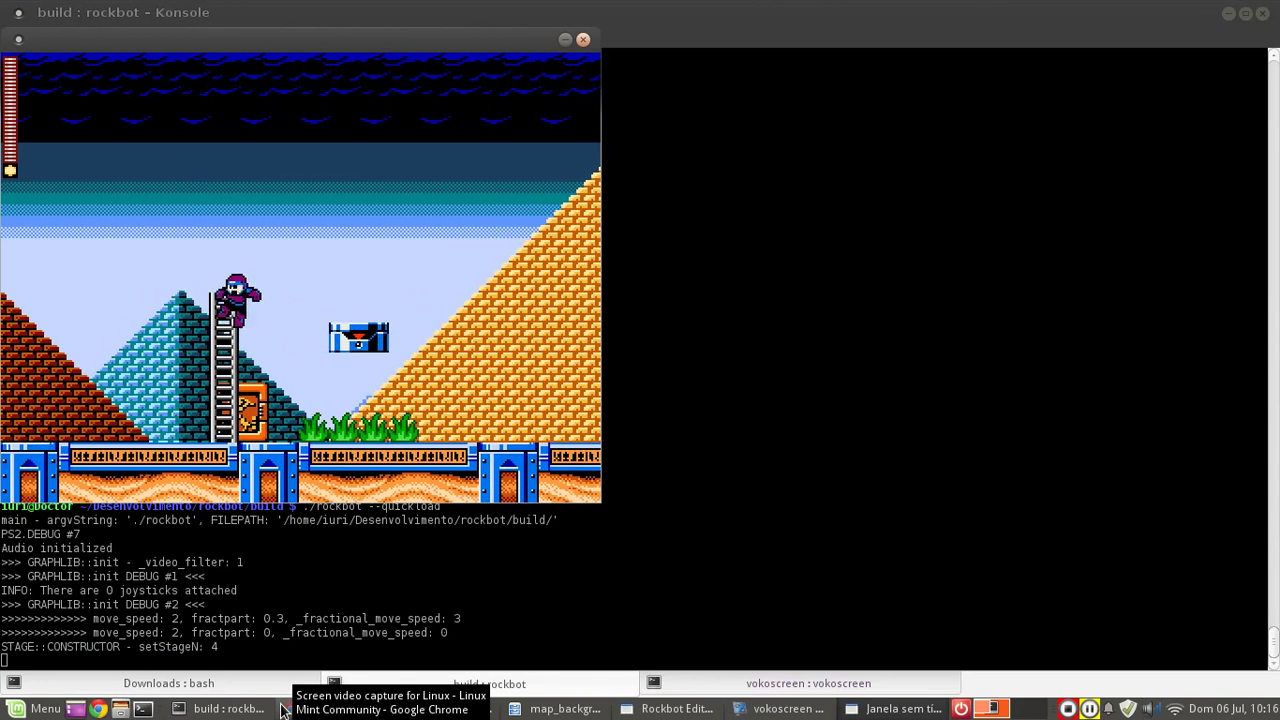
key("Left")
key("Right")
key("Left")
key("Right")
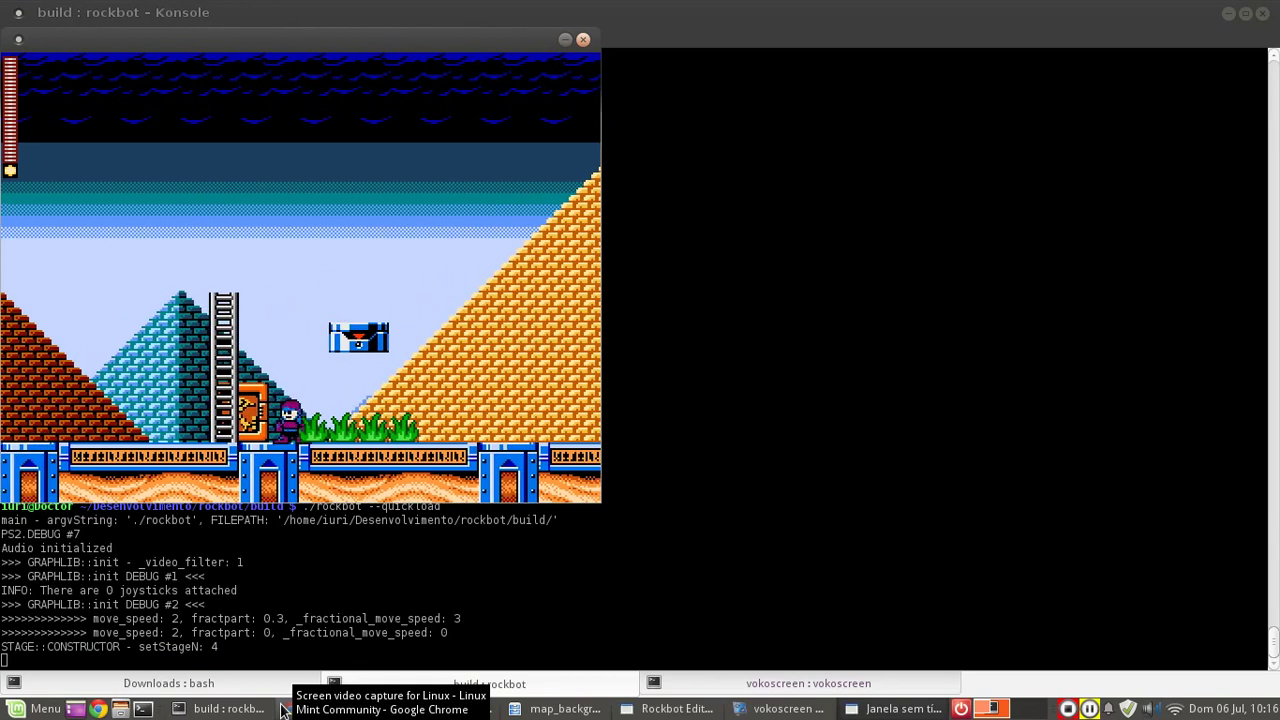
key("Escape")
key("Return")
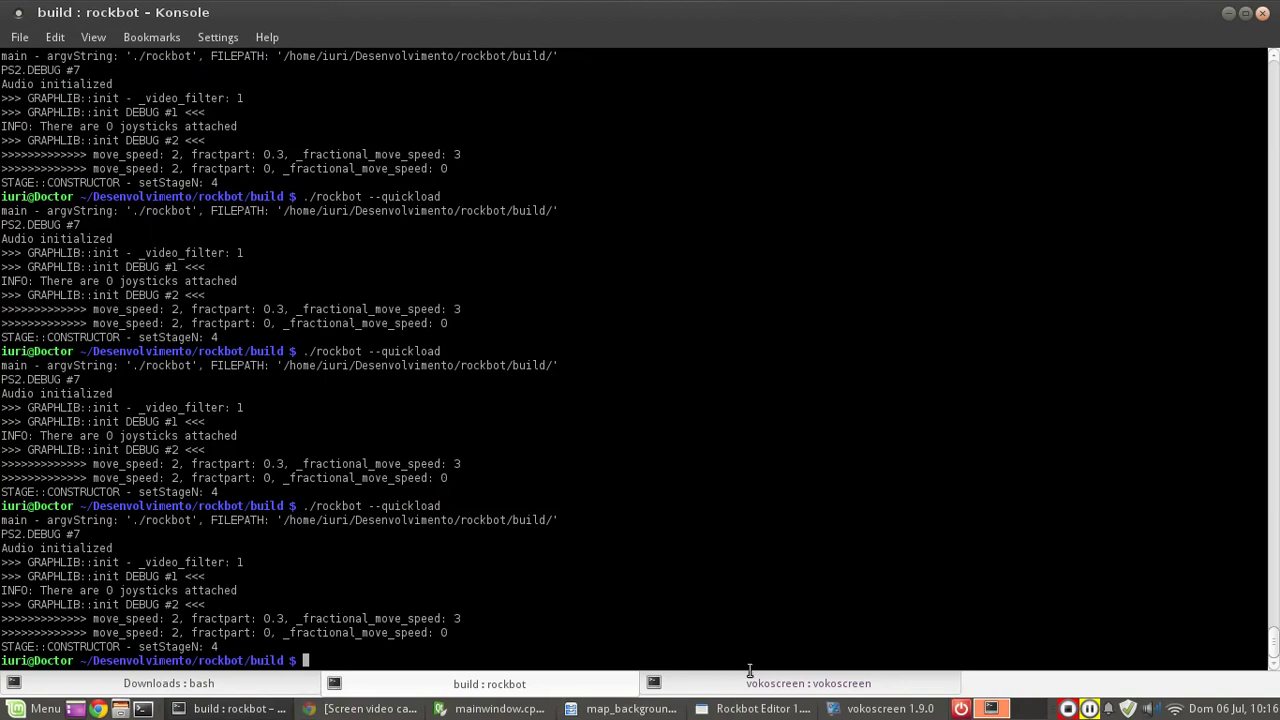
Switch to Rockbot Editor and mark both tiles of the floating blue block as Solid terrain.
left_click(765, 708)
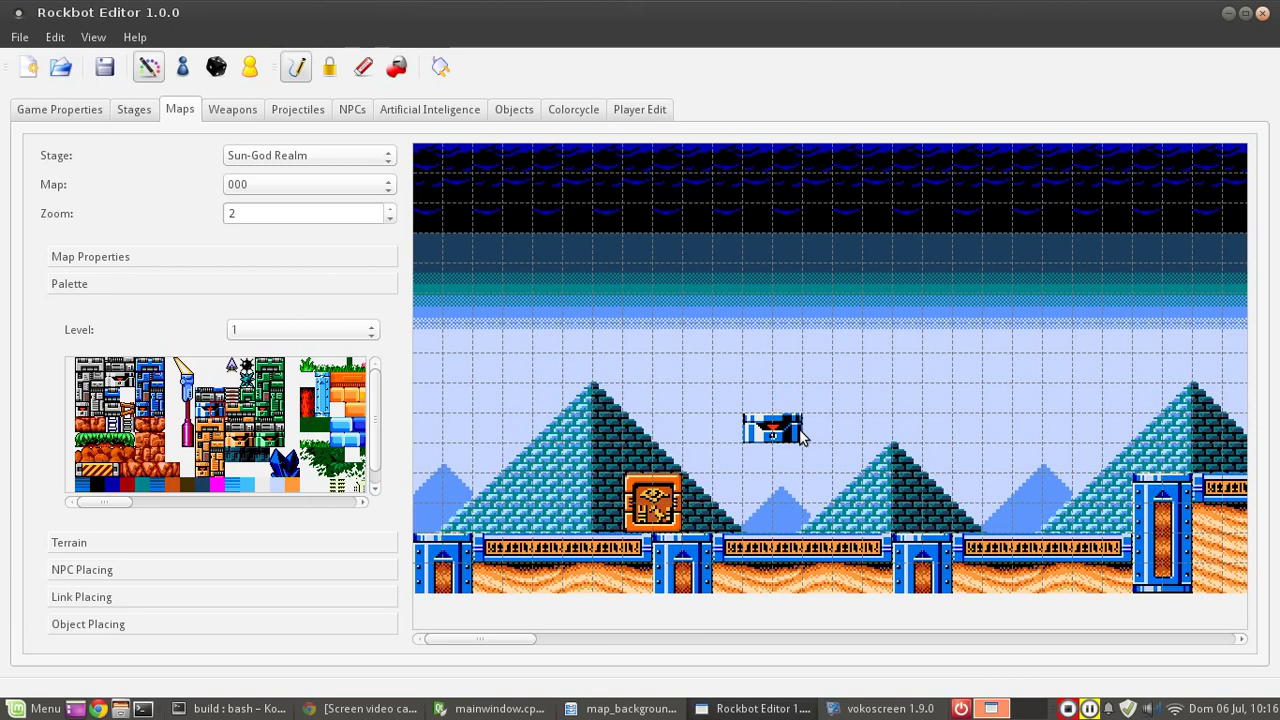
left_click(331, 72)
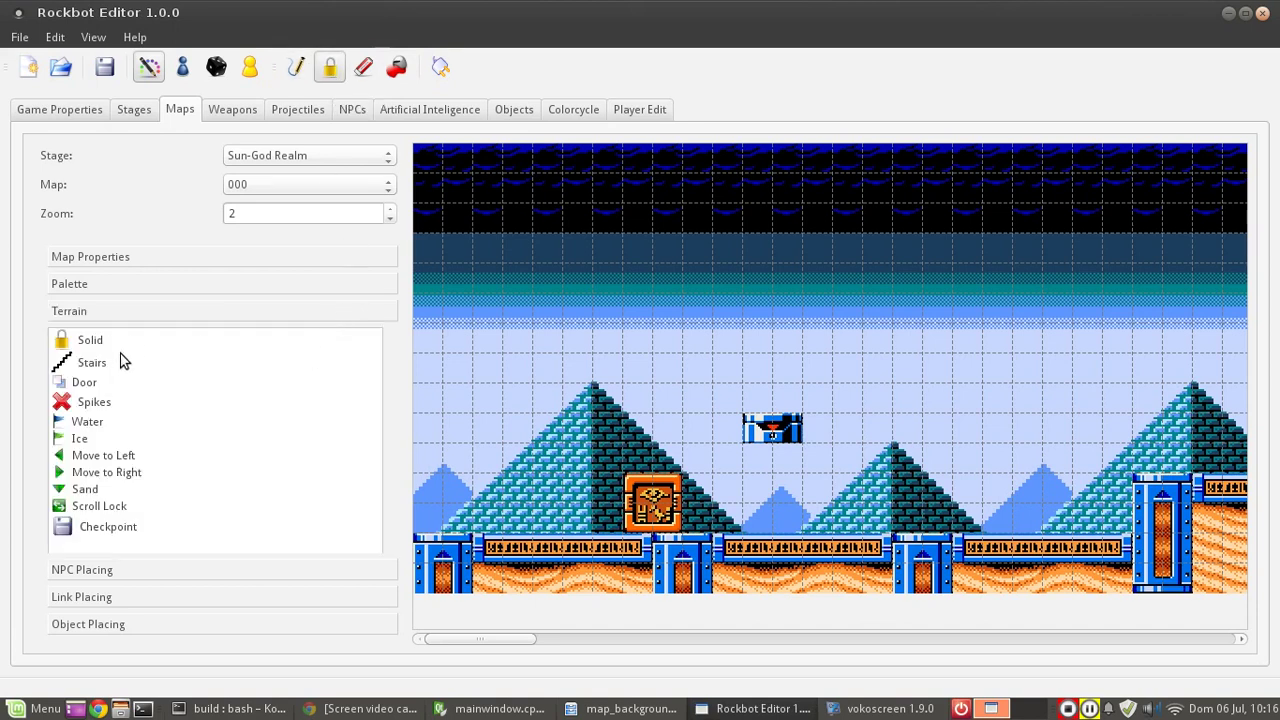
left_click(91, 342)
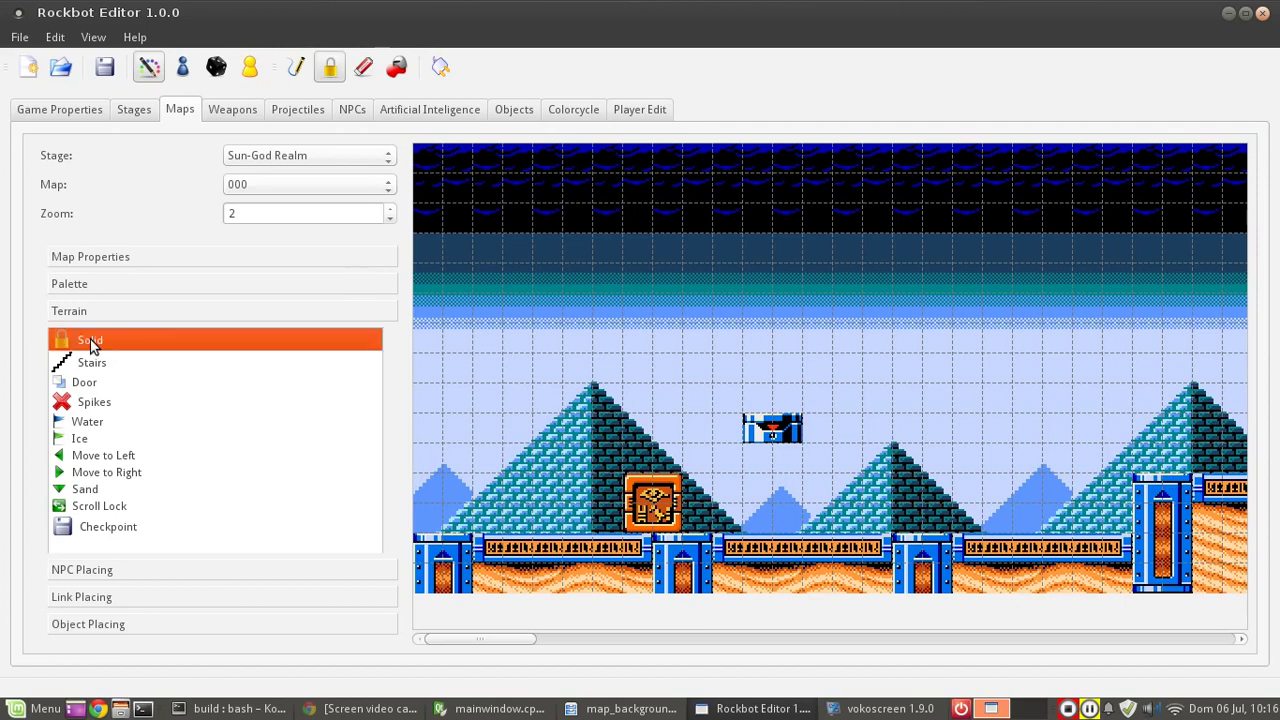
mouse_move(488, 642)
left_mouse_down()
mouse_move(506, 645)
mouse_move(488, 643)
left_mouse_up()
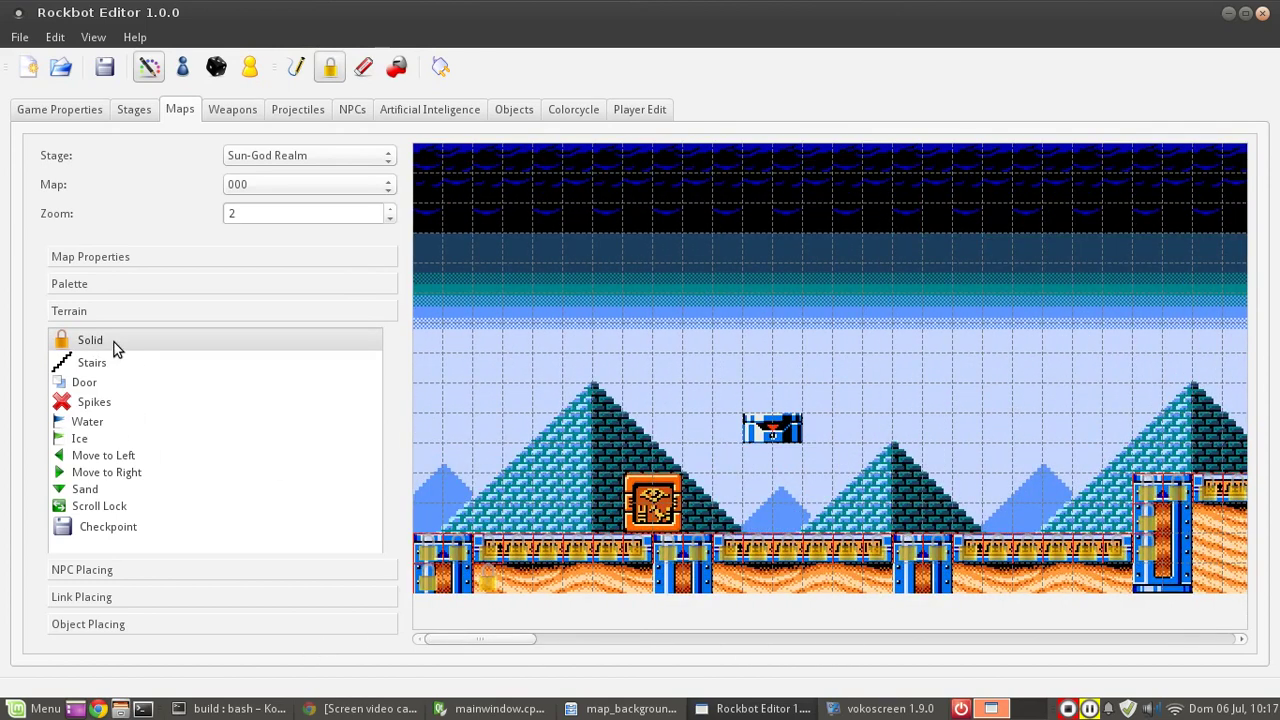
left_click_drag(760, 432, 782, 441)
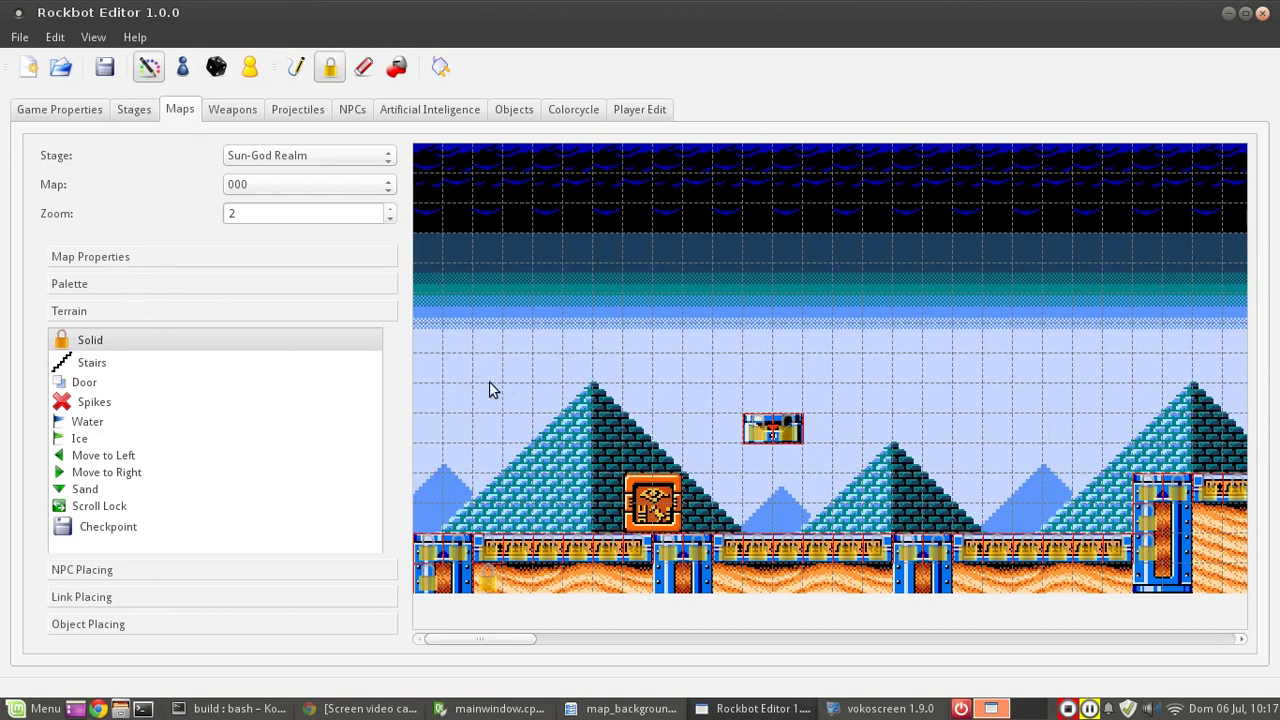
Set the palette to Level 2 and mark all five ladder tiles as Stairs terrain.
left_click(101, 285)
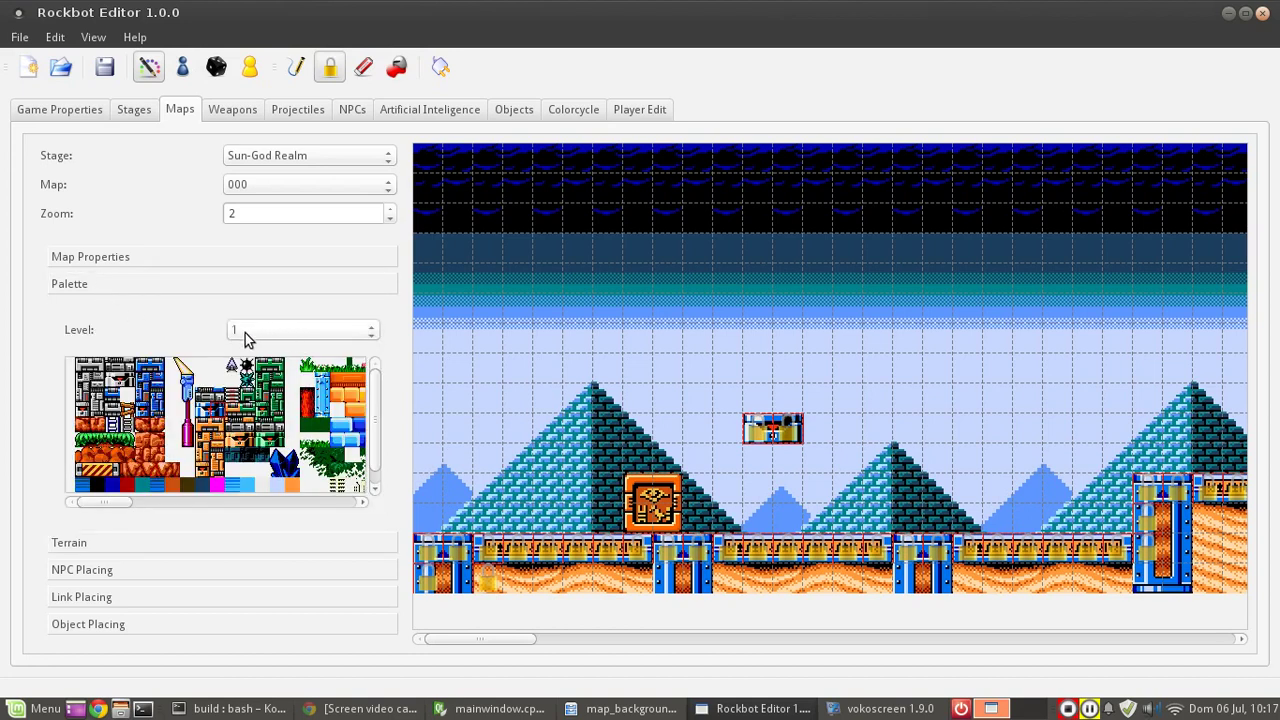
scroll(259, 332, "up", 1)
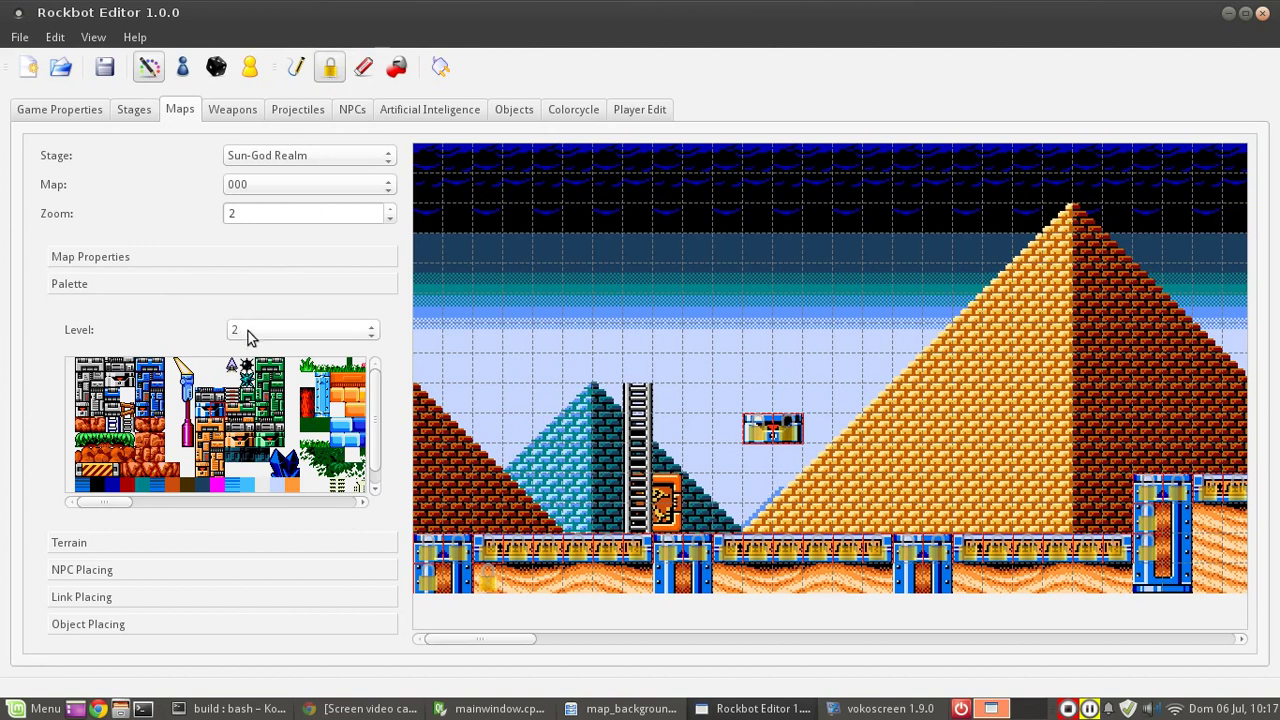
left_click(138, 545)
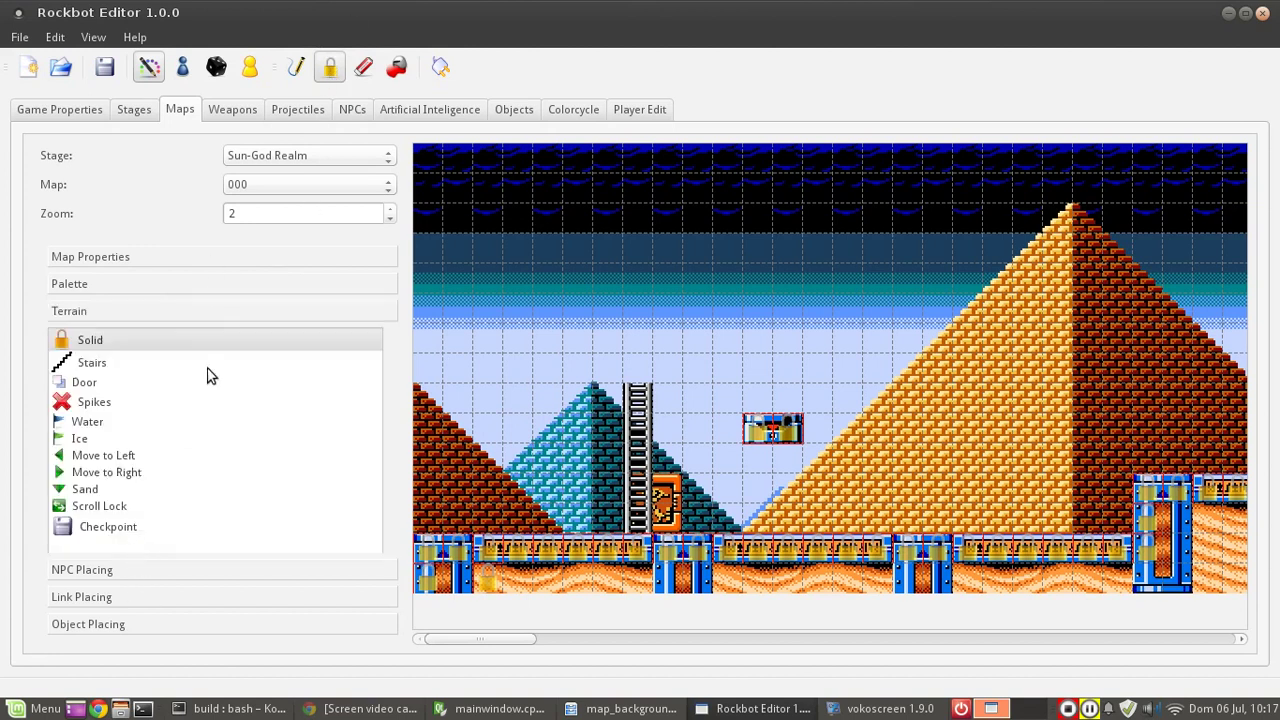
left_click(102, 363)
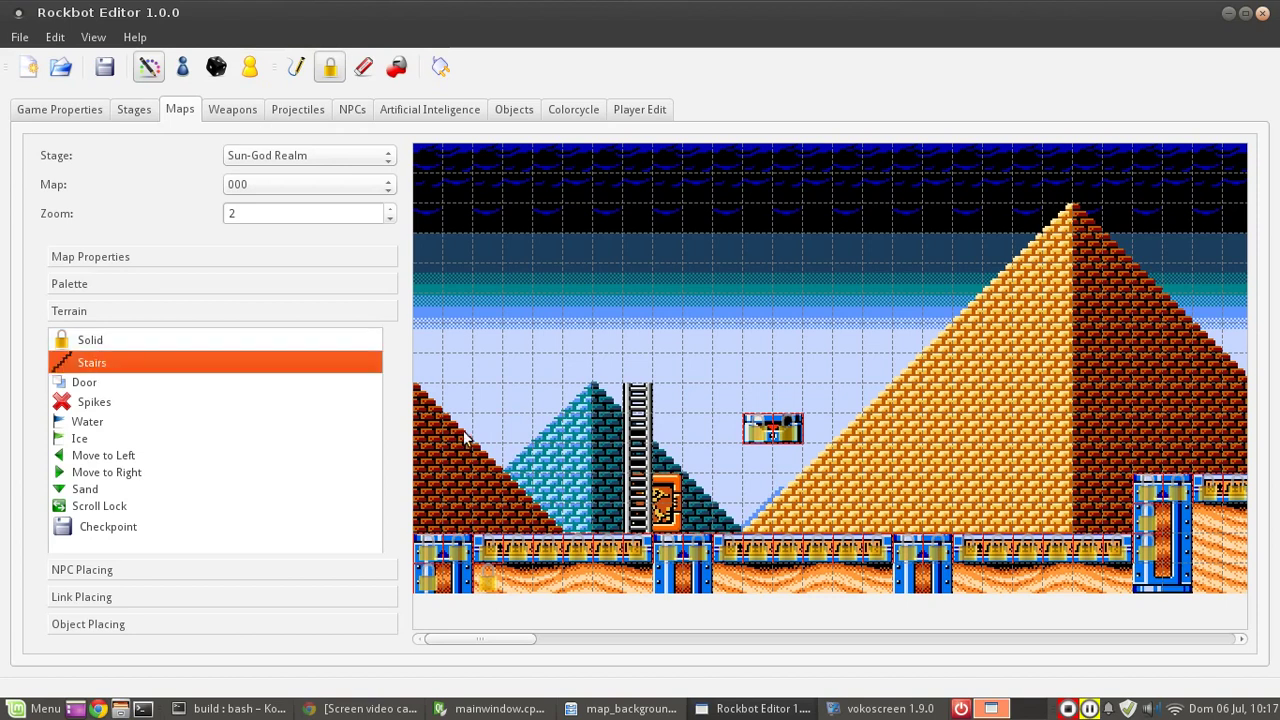
left_click(636, 517)
left_click_drag(645, 466, 639, 386)
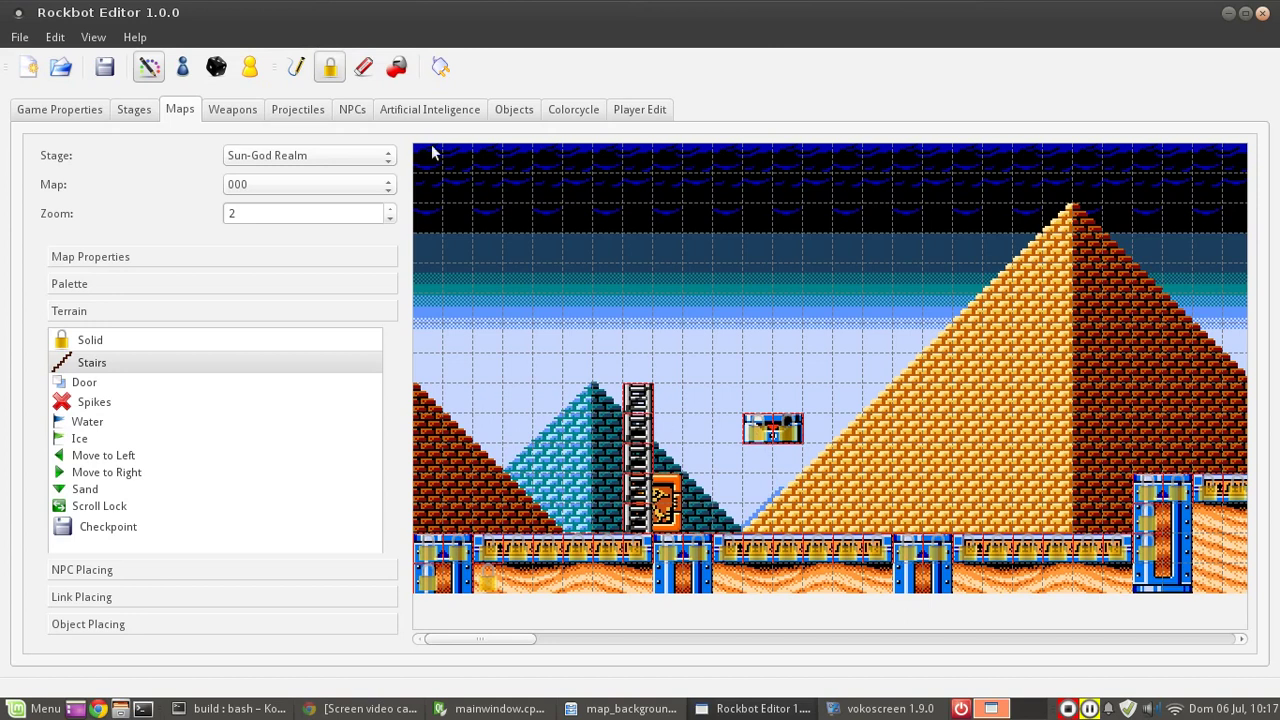
left_click(334, 70)
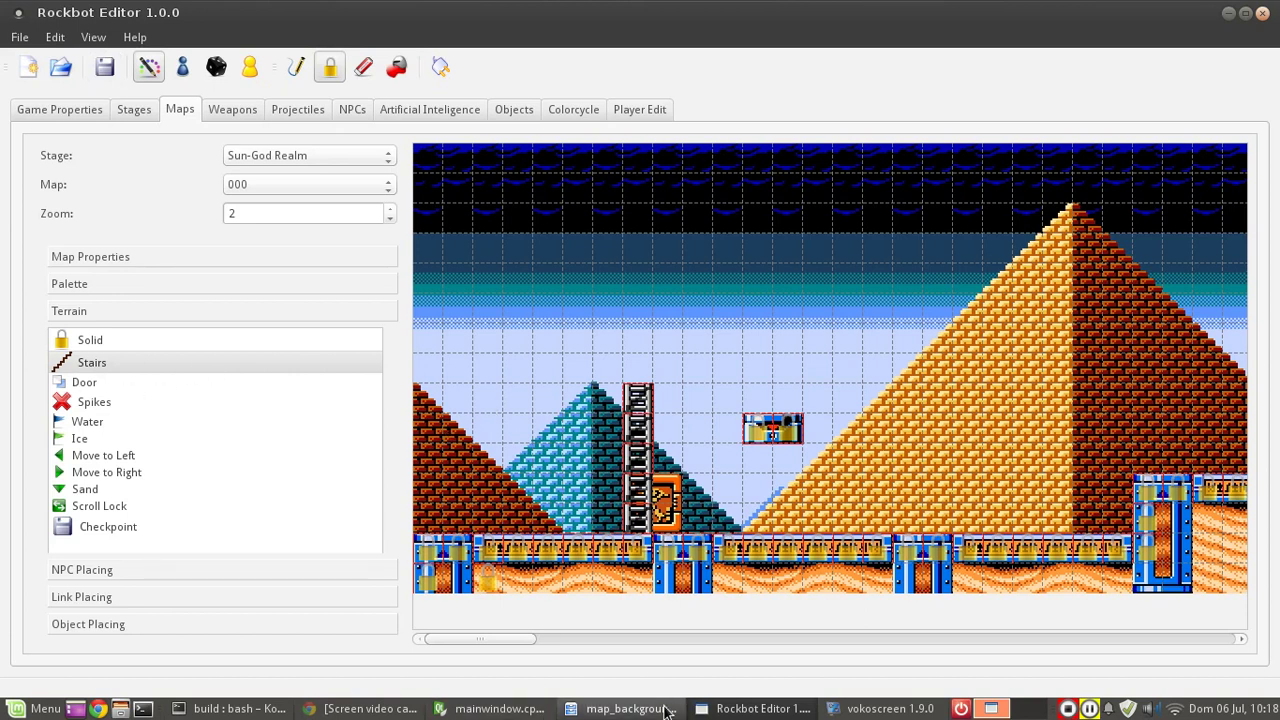
Switch to Konsole, run ./rockbot --quickload, climb the ladder and jump onto the floating blue block.
left_click(205, 708)
key("Up")
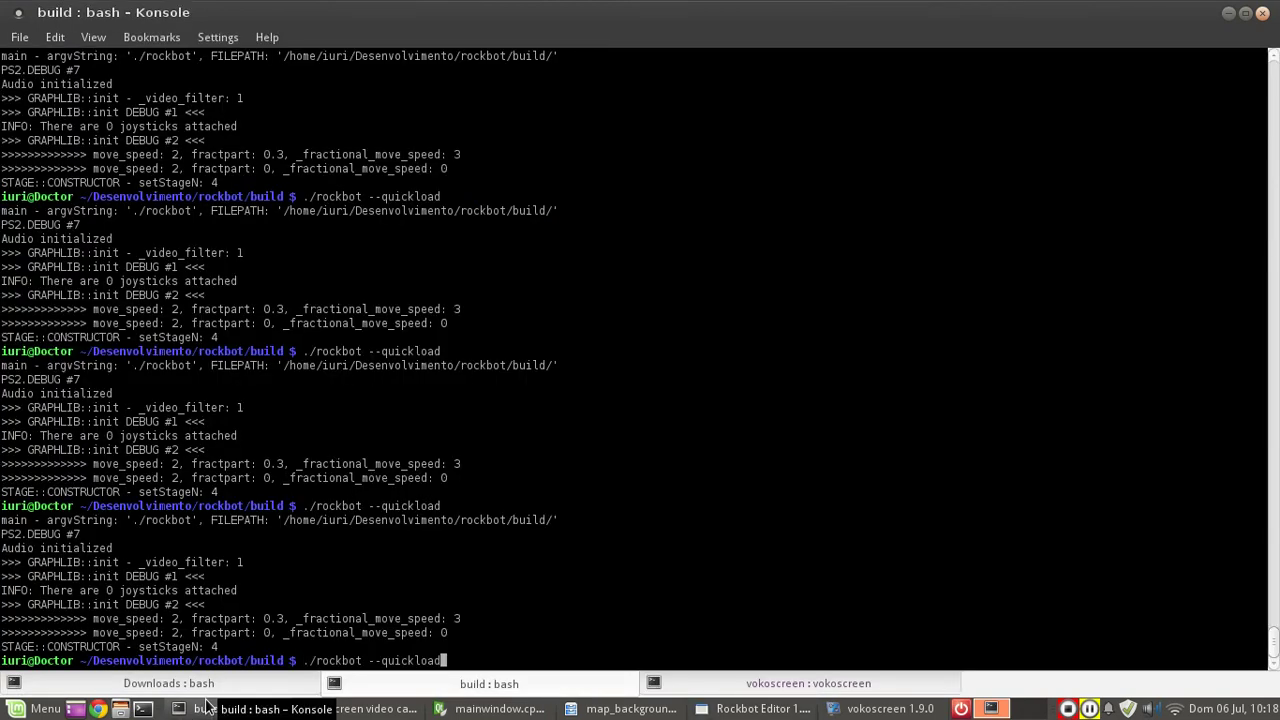
key("Return")
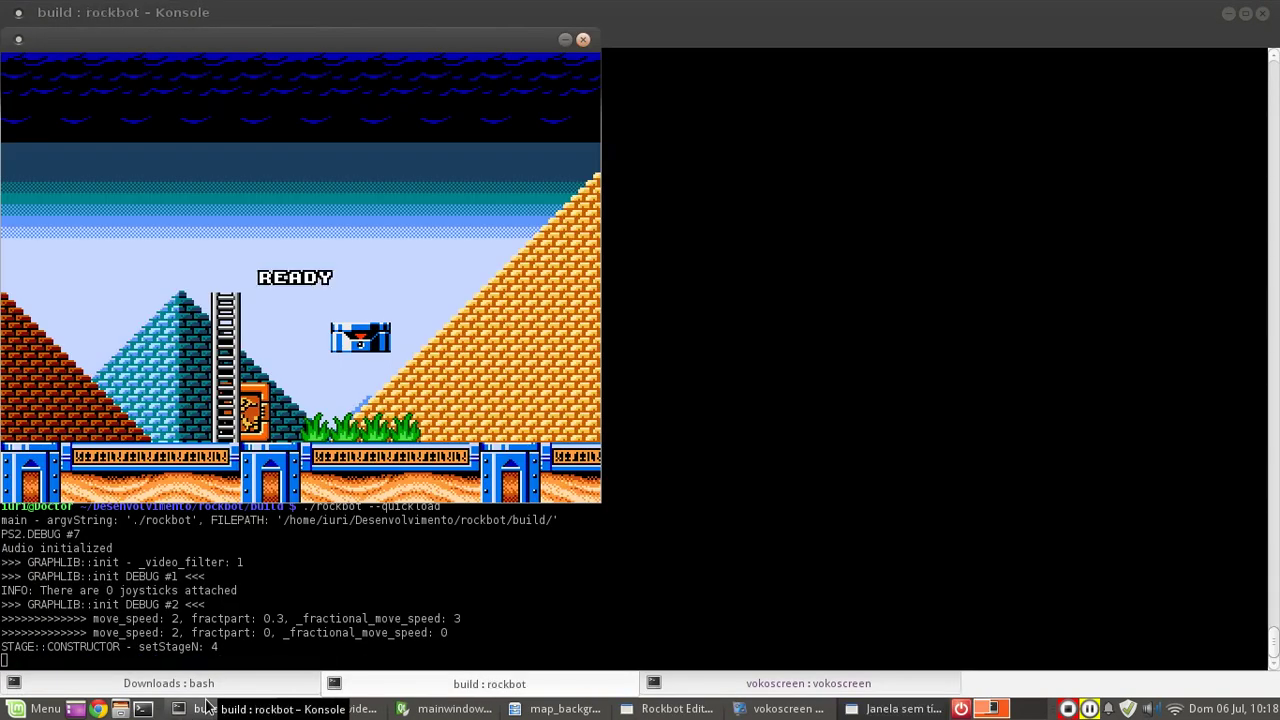
key("Right")
key("Up")
key("a")
key("Right")
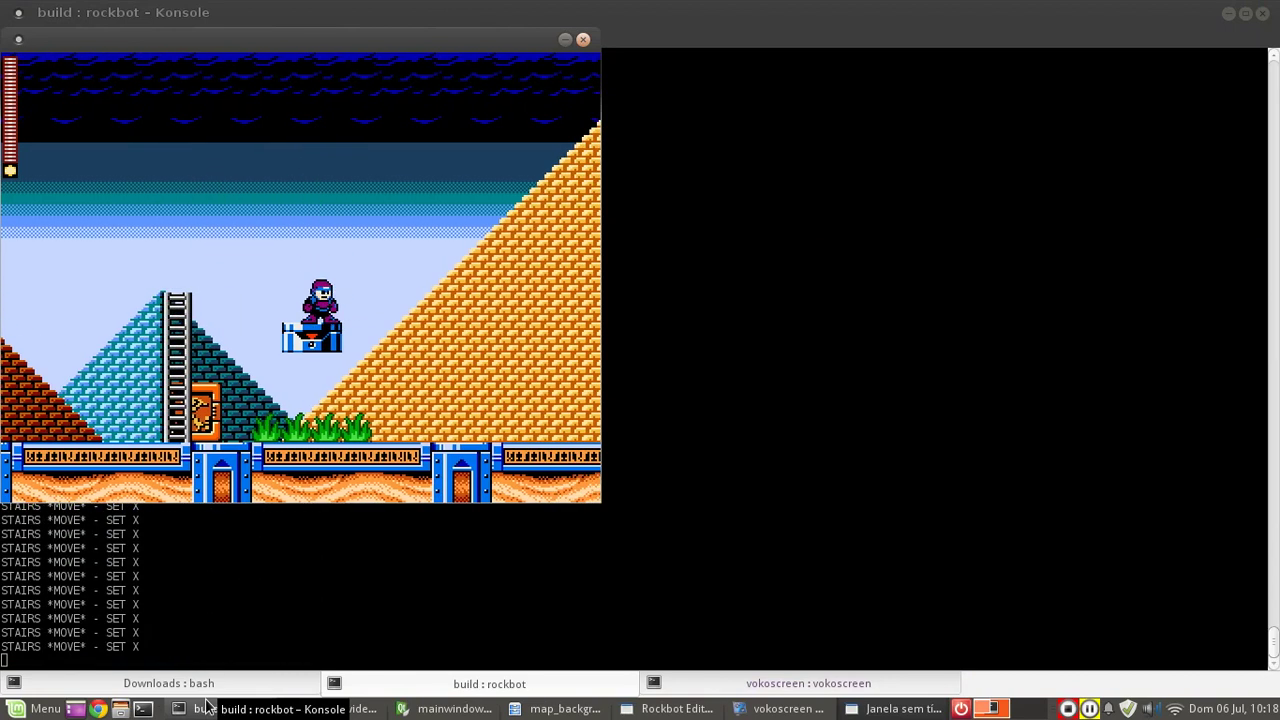
Drop off the floating block, jump back to the ladder and climb it, quit the game, and return to Rockbot Editor.
key("Right")
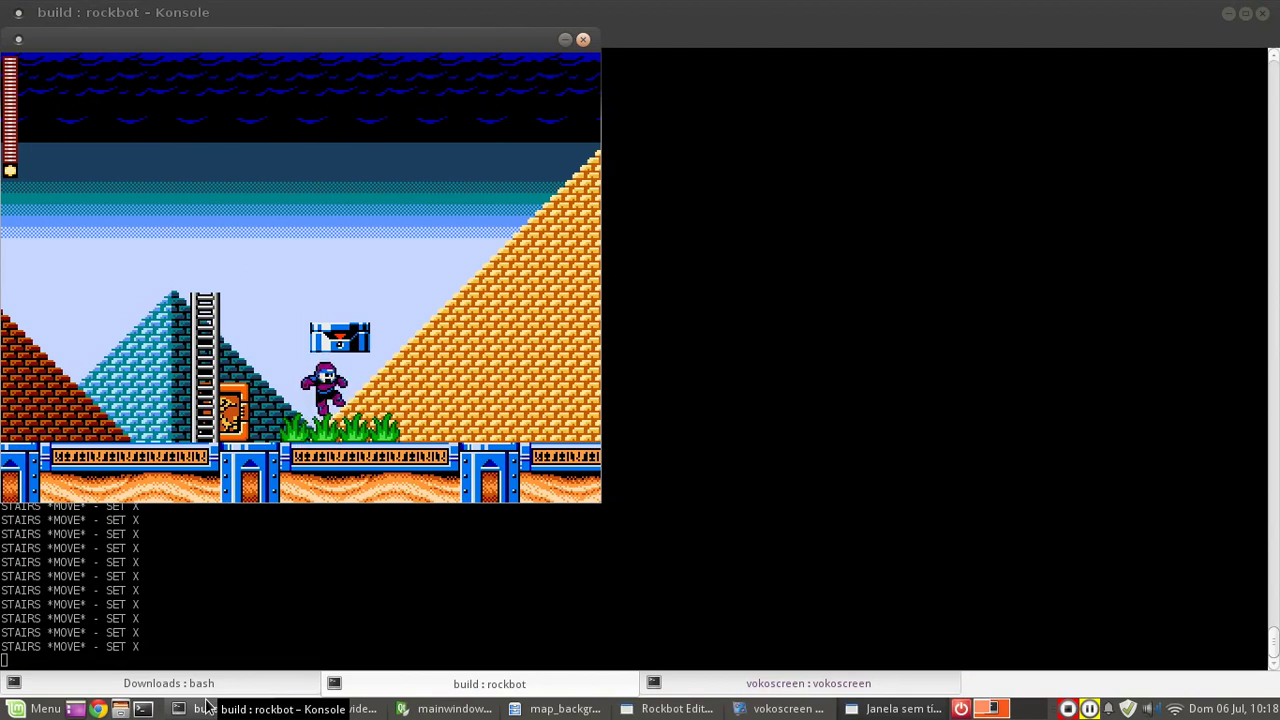
key("Right")
key("a")
key("Left")
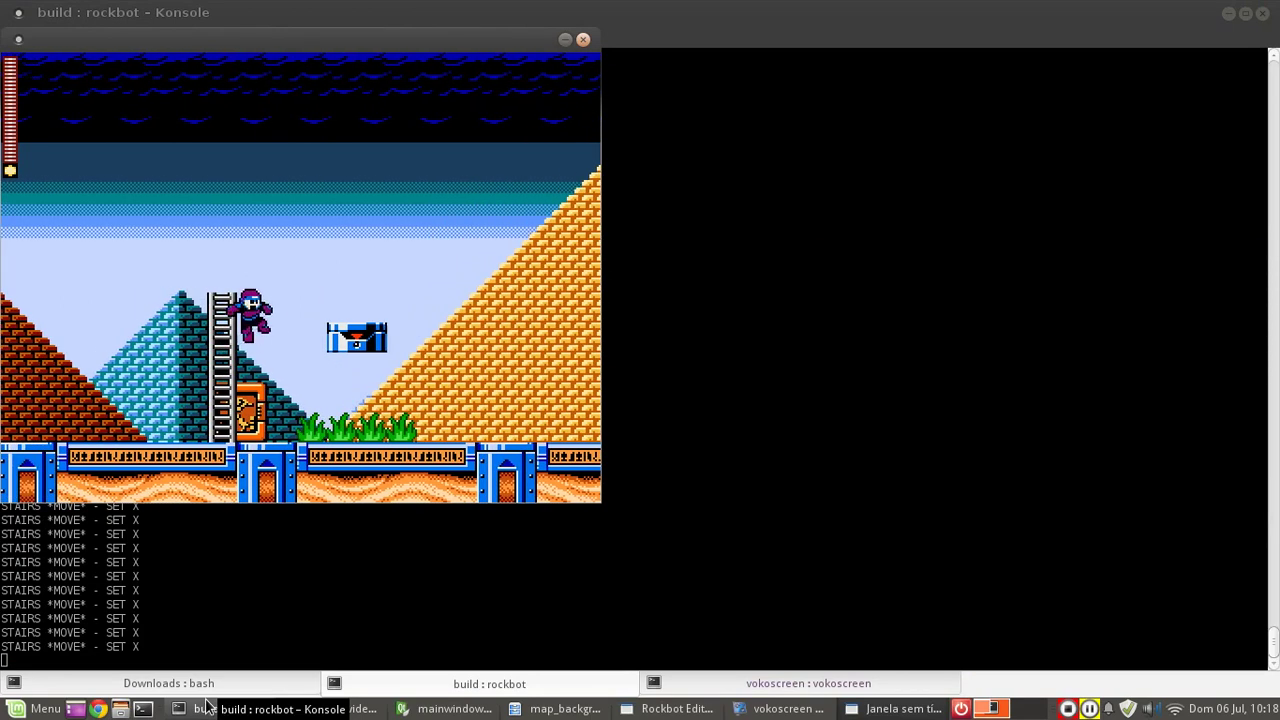
key("Left")
key("Up")
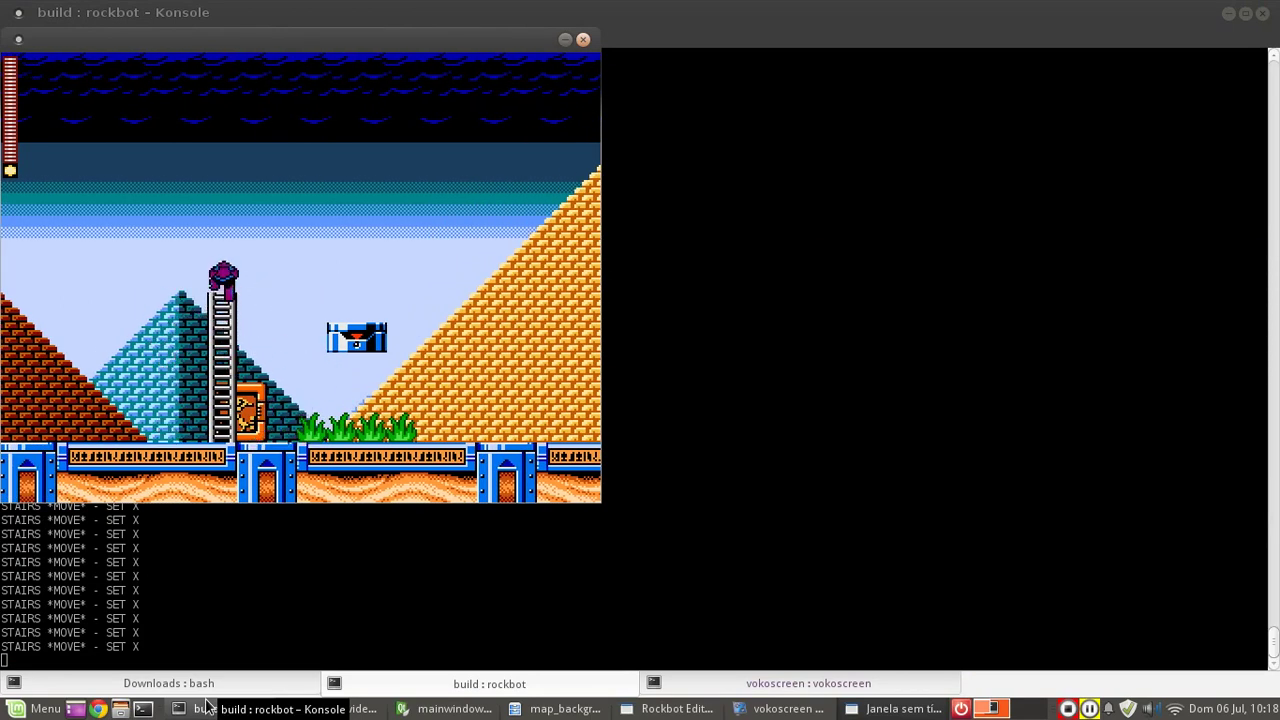
key("Escape")
key("Return")
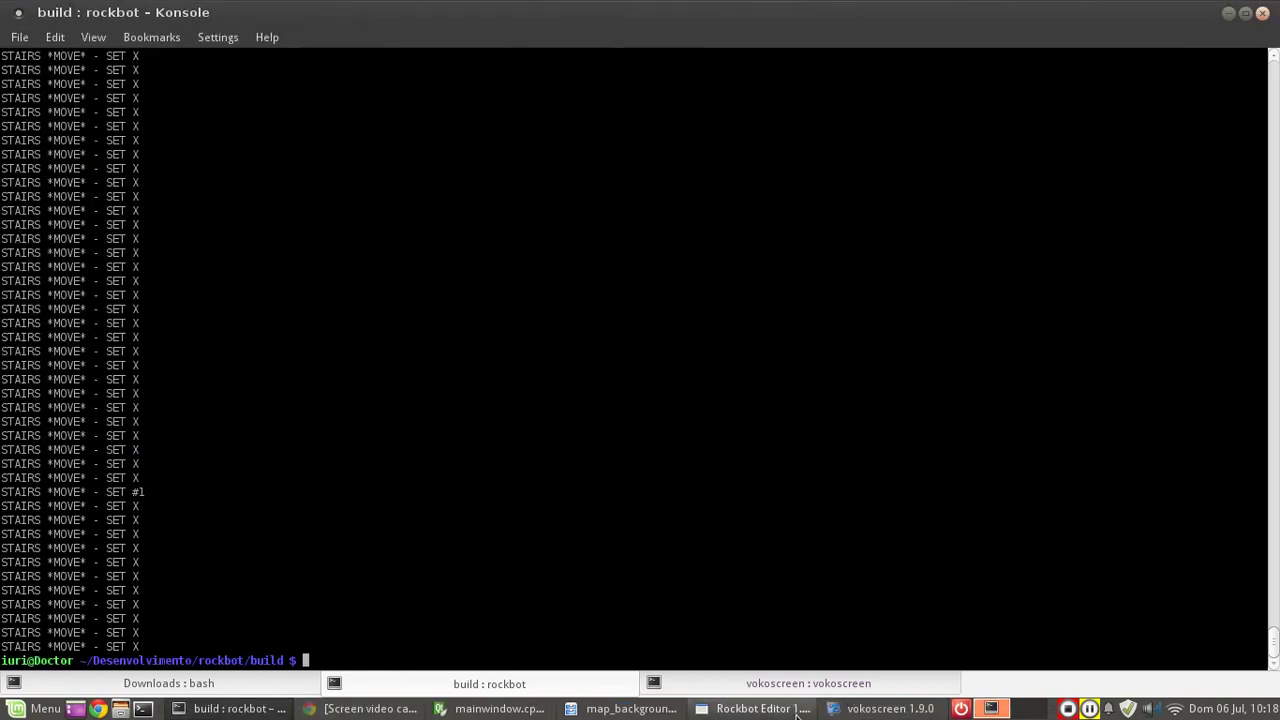
left_click(737, 708)
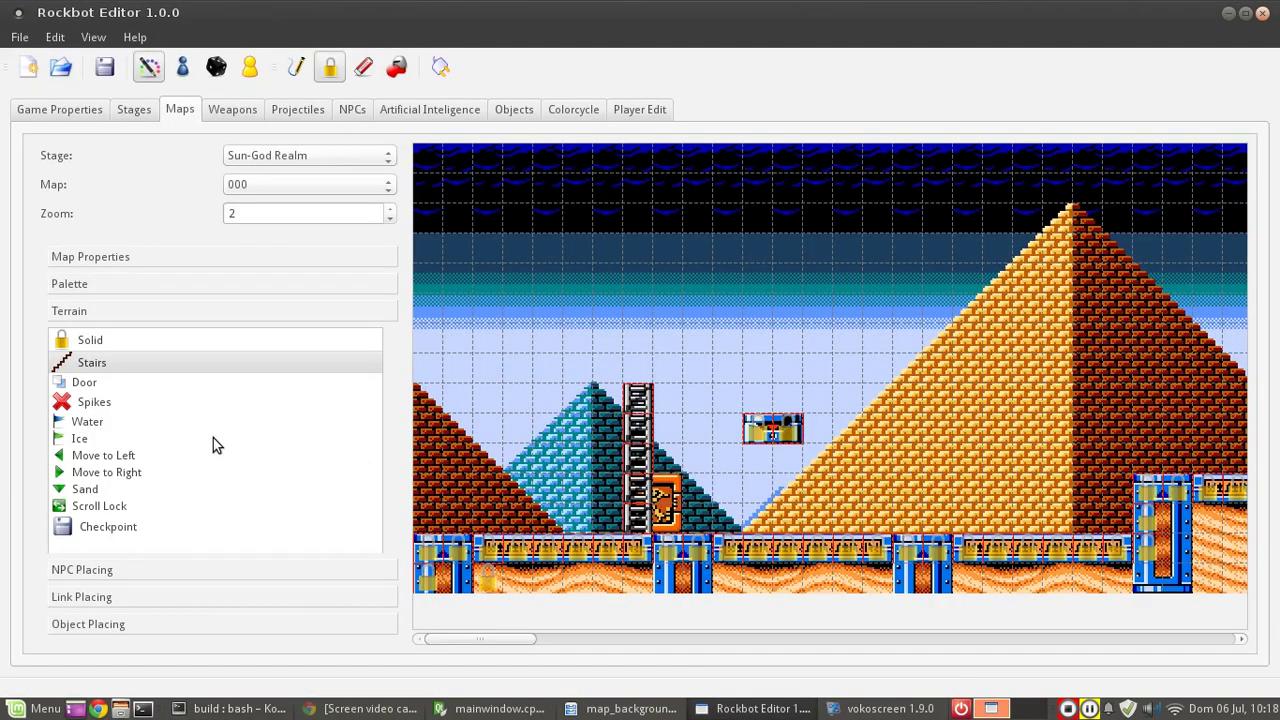
Examine how Door terrain tiles are placed around the corridor in map 002 of Sun-God Realm.
left_click(94, 389)
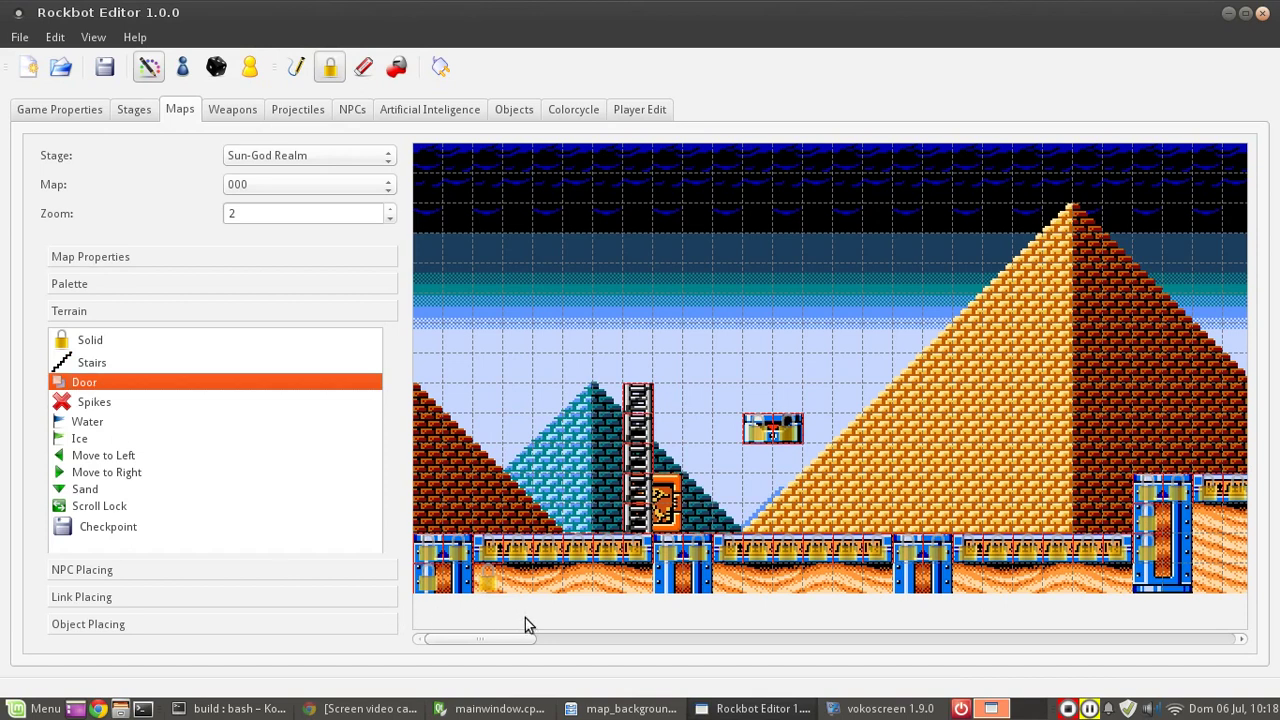
left_click_drag(517, 642, 622, 645)
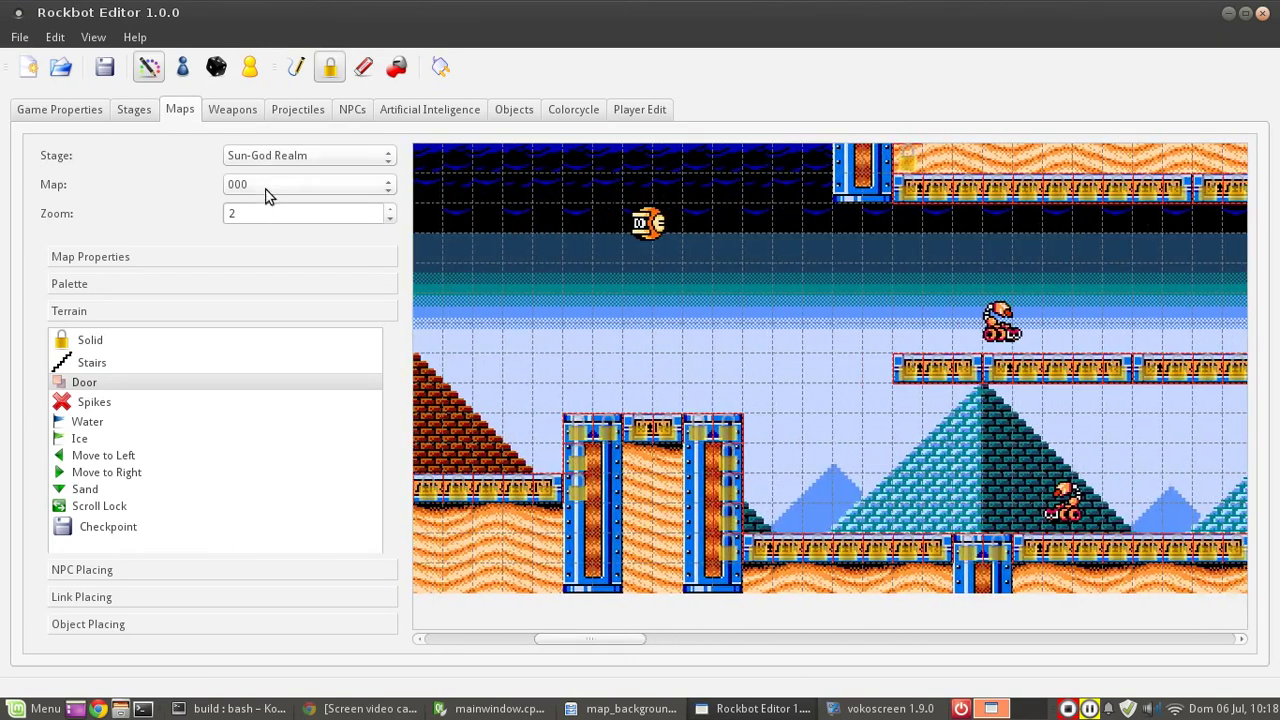
scroll(266, 193, "up", 1)
scroll(266, 193, "up", 1)
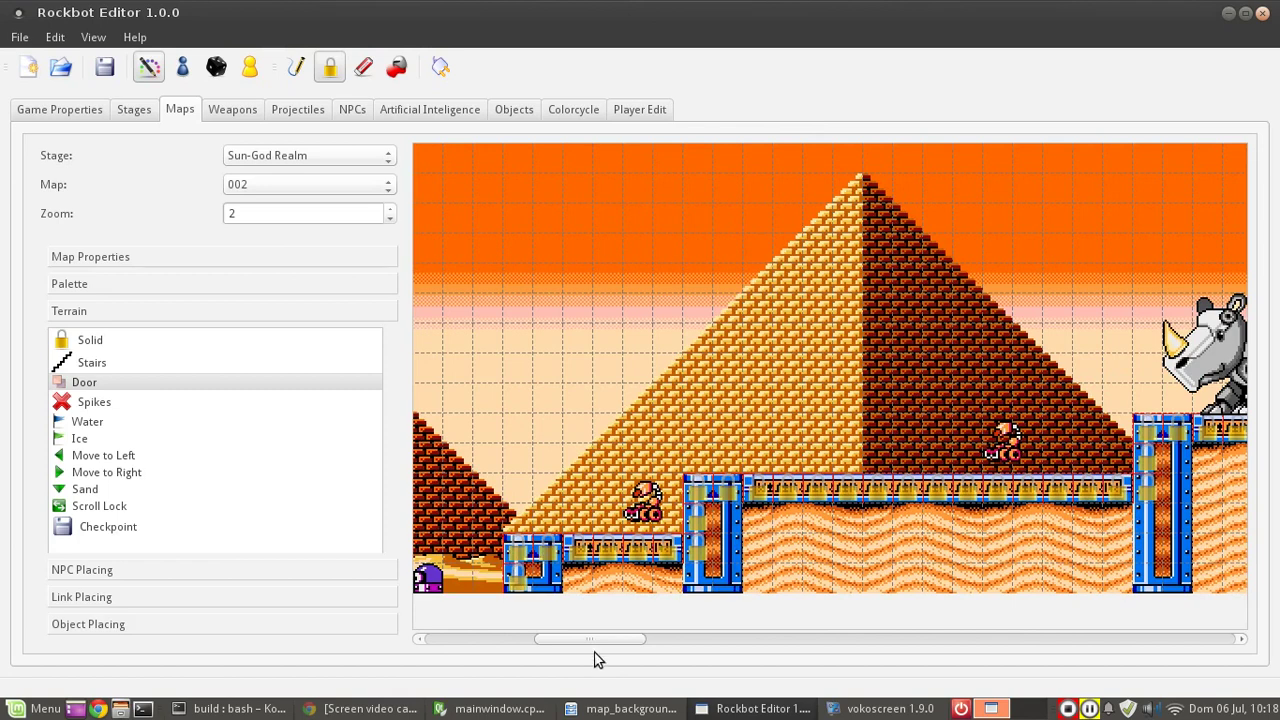
left_click_drag(594, 638, 911, 627)
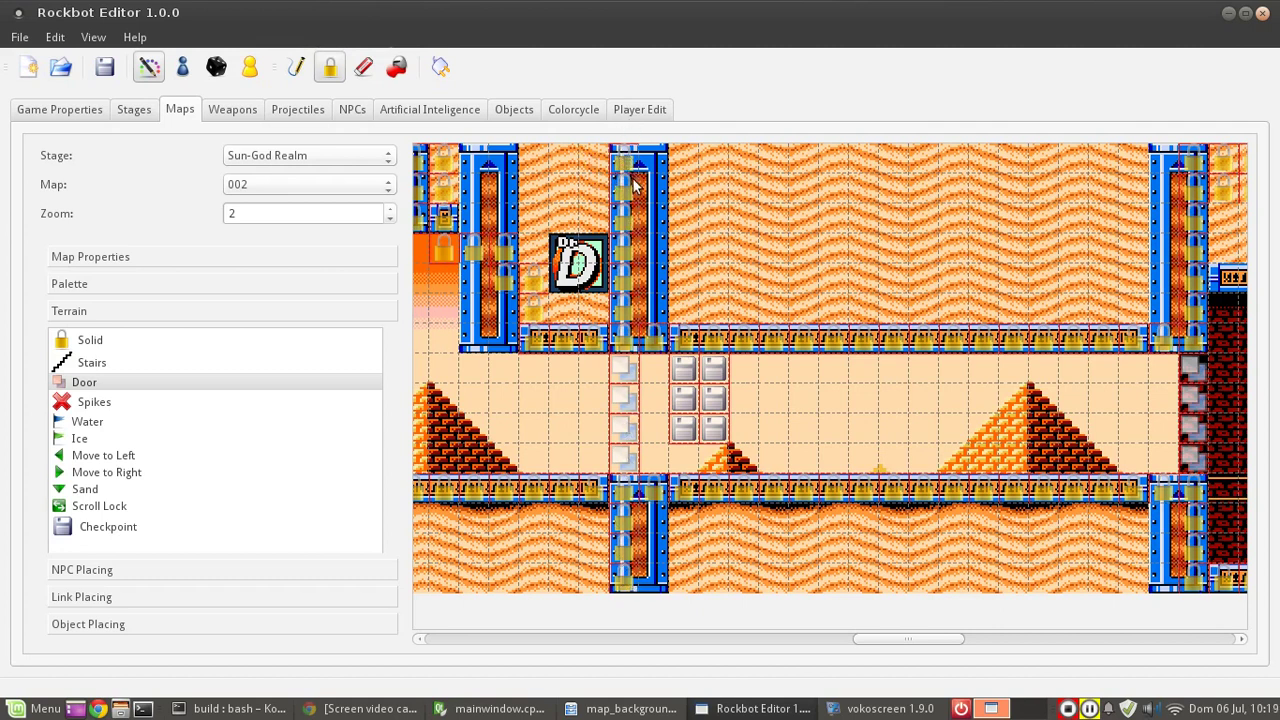
left_click_drag(928, 647, 844, 653)
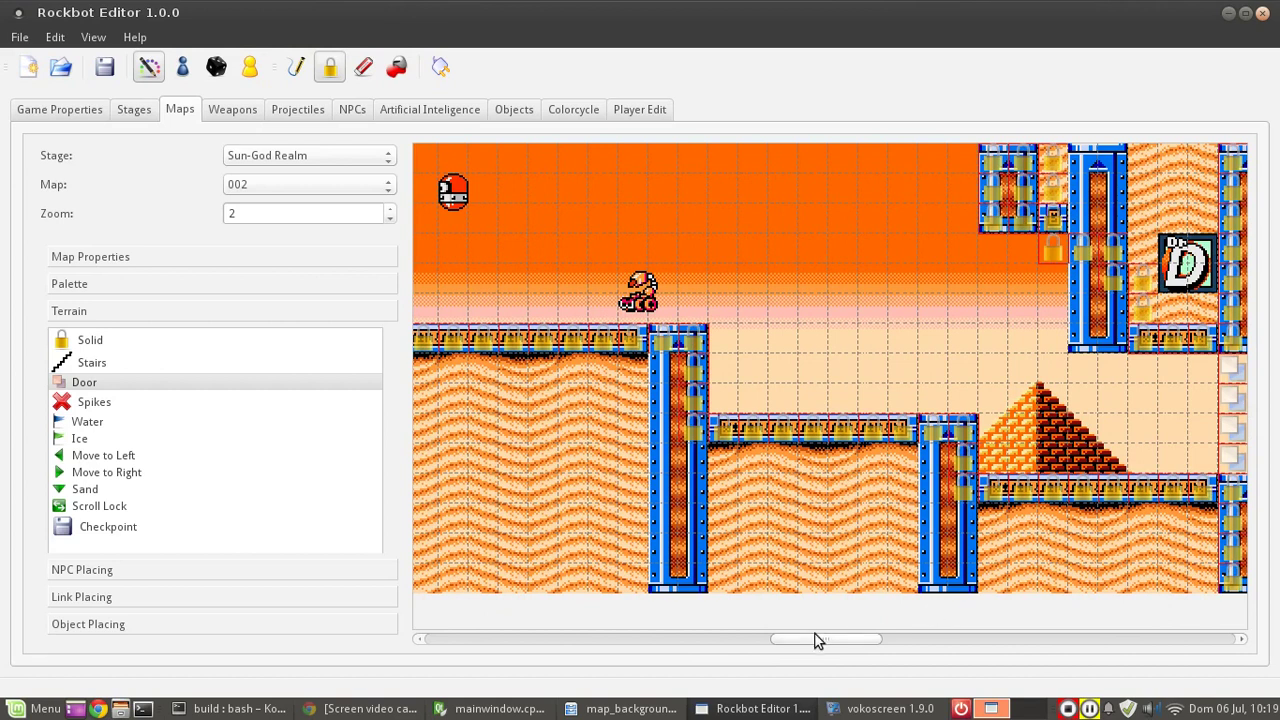
left_click_drag(814, 646, 851, 651)
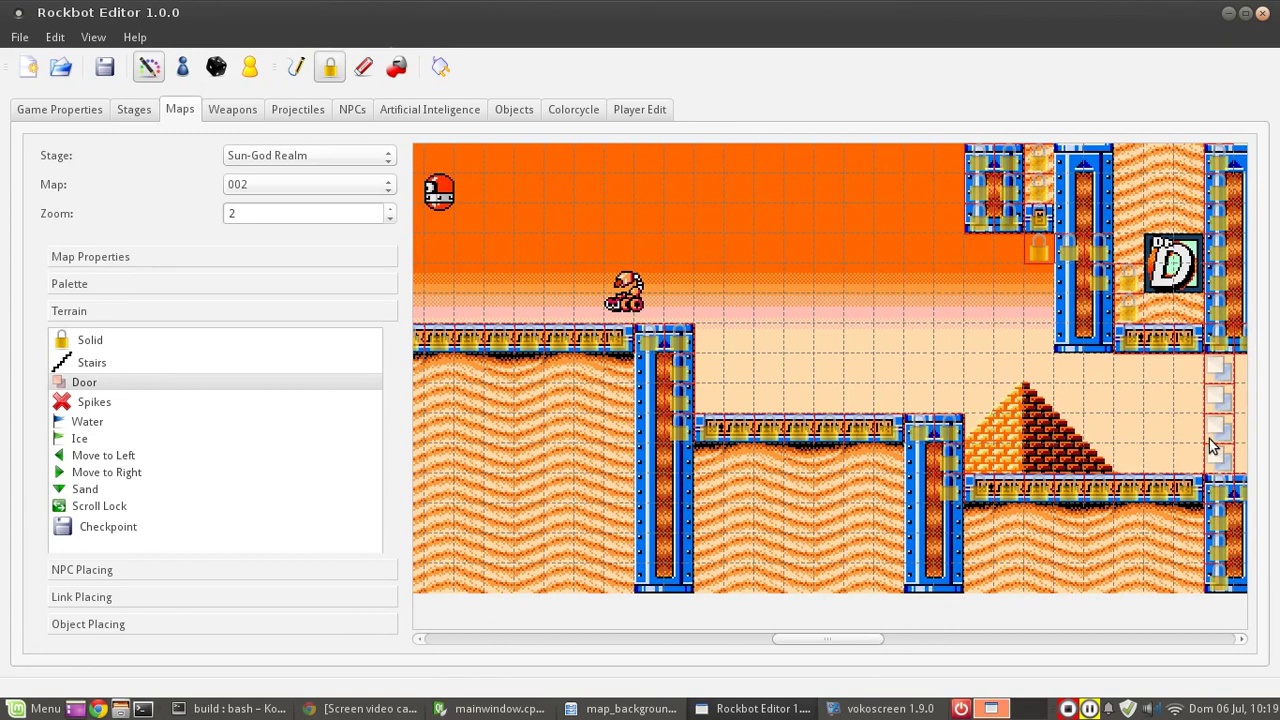
Return to map 000 and mark the column of nine tiles above the second pillar after the big pyramid as Scroll Lock.
left_click(74, 508)
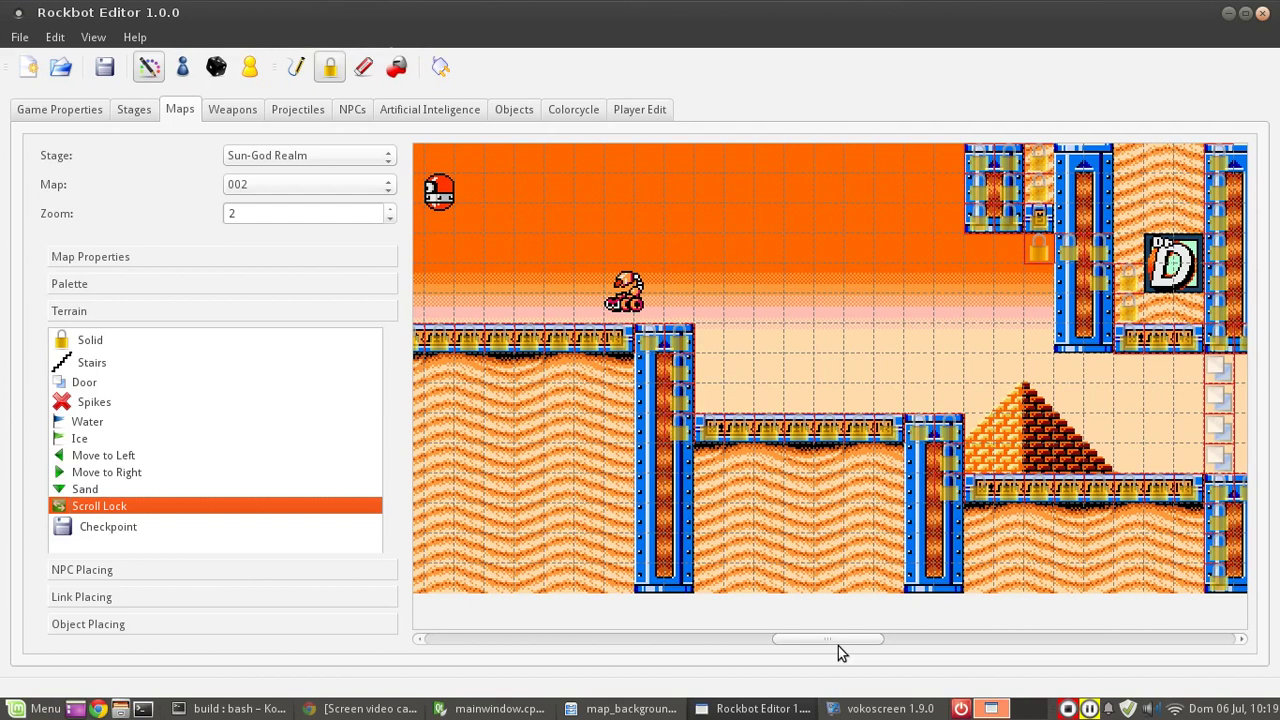
left_click_drag(829, 644, 477, 645)
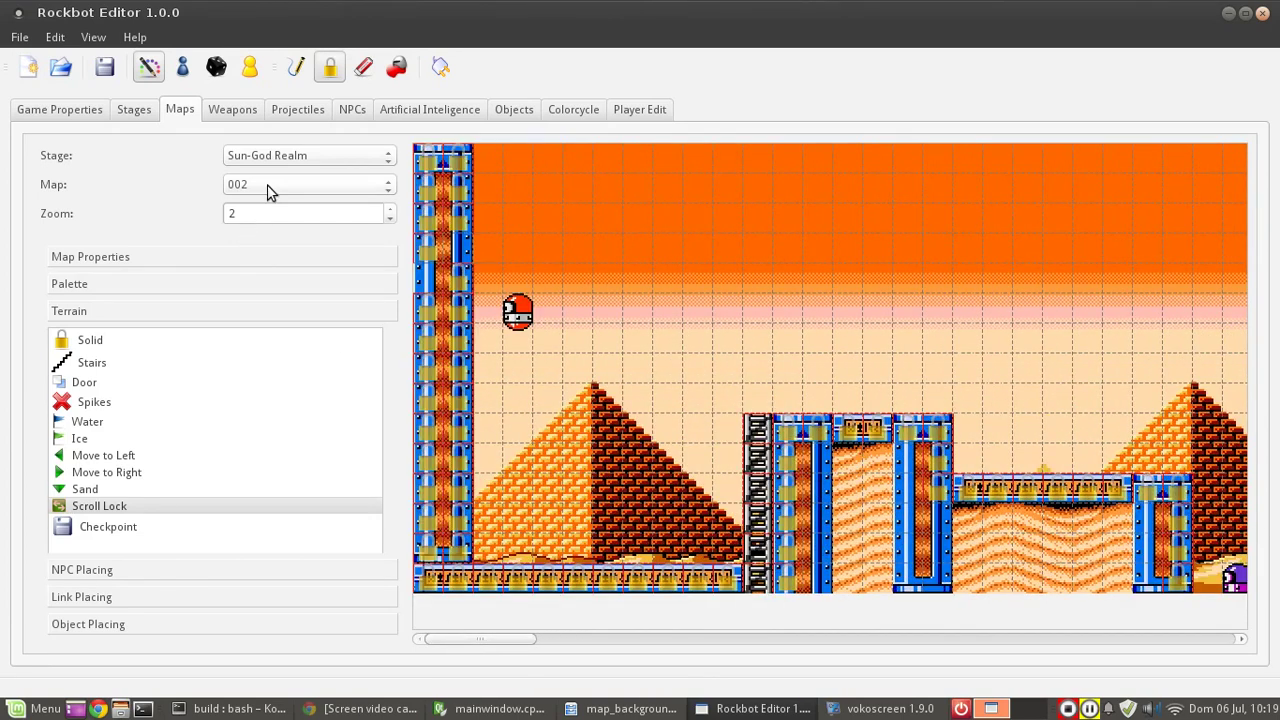
scroll(266, 191, "up", 2)
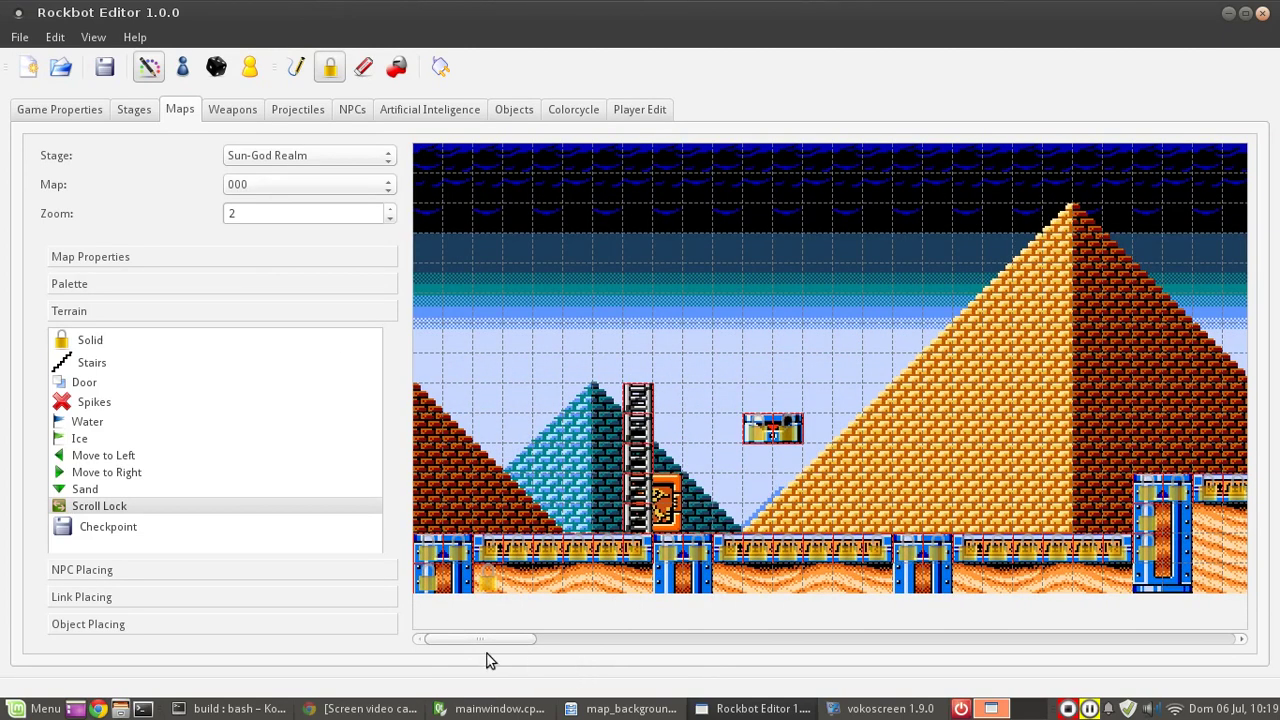
left_click_drag(508, 645, 580, 646)
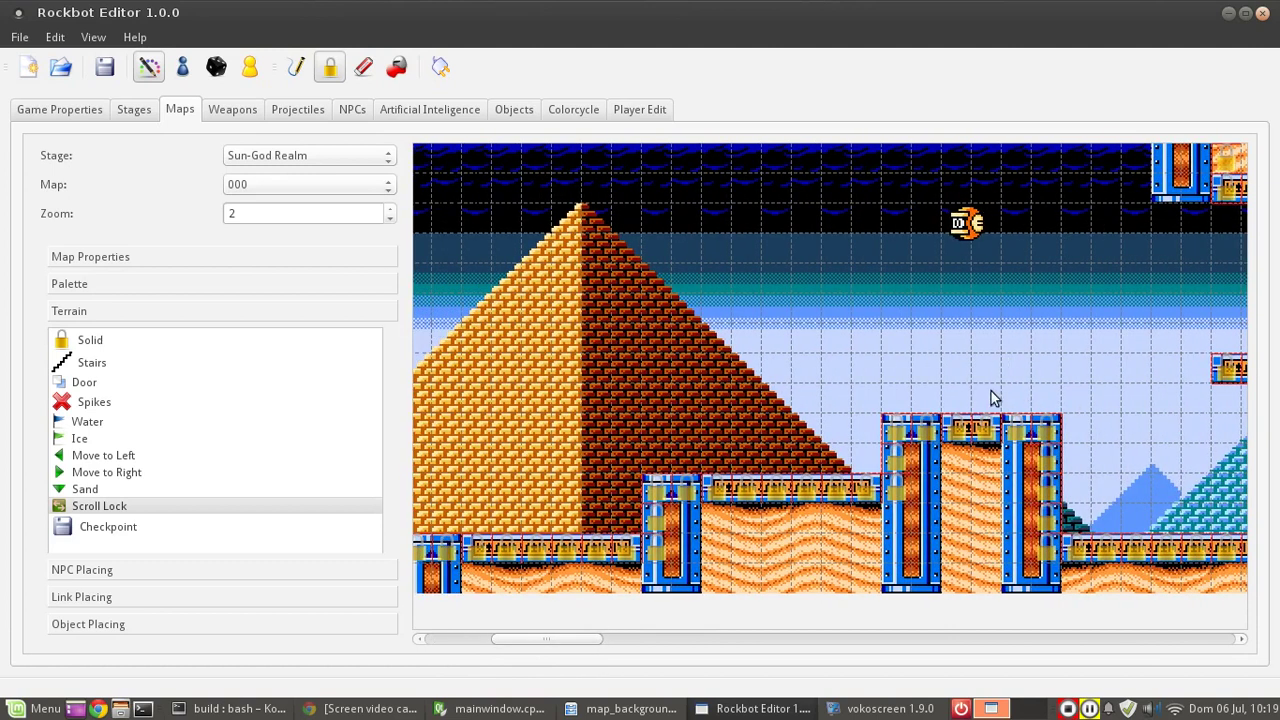
mouse_move(535, 640)
left_mouse_down()
mouse_move(546, 645)
mouse_move(510, 640)
left_mouse_up()
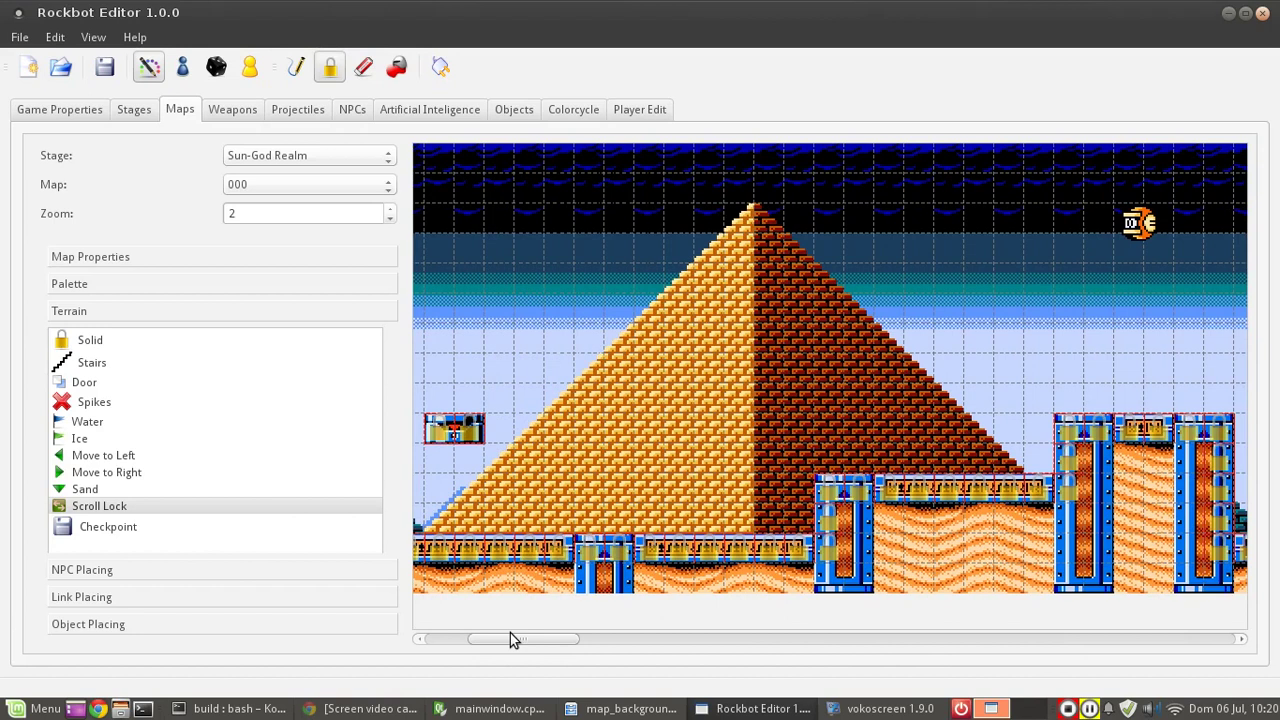
left_click_drag(510, 640, 580, 638)
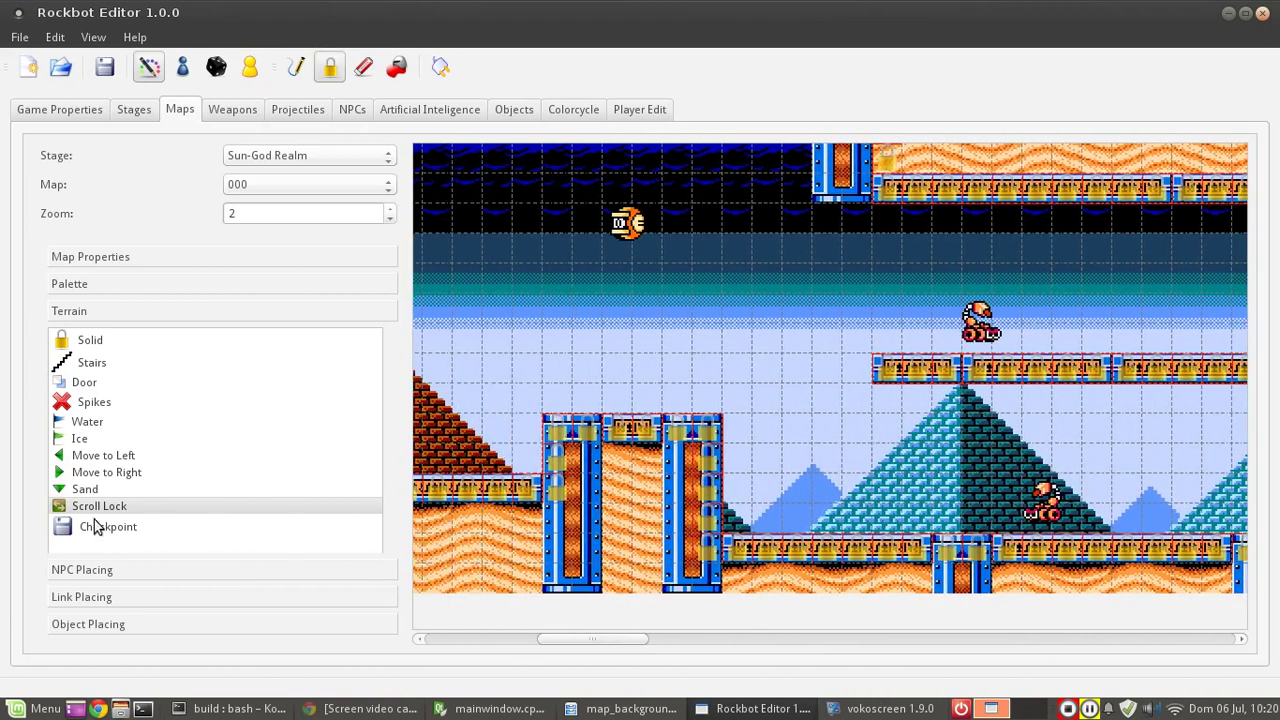
left_click_drag(703, 172, 707, 398)
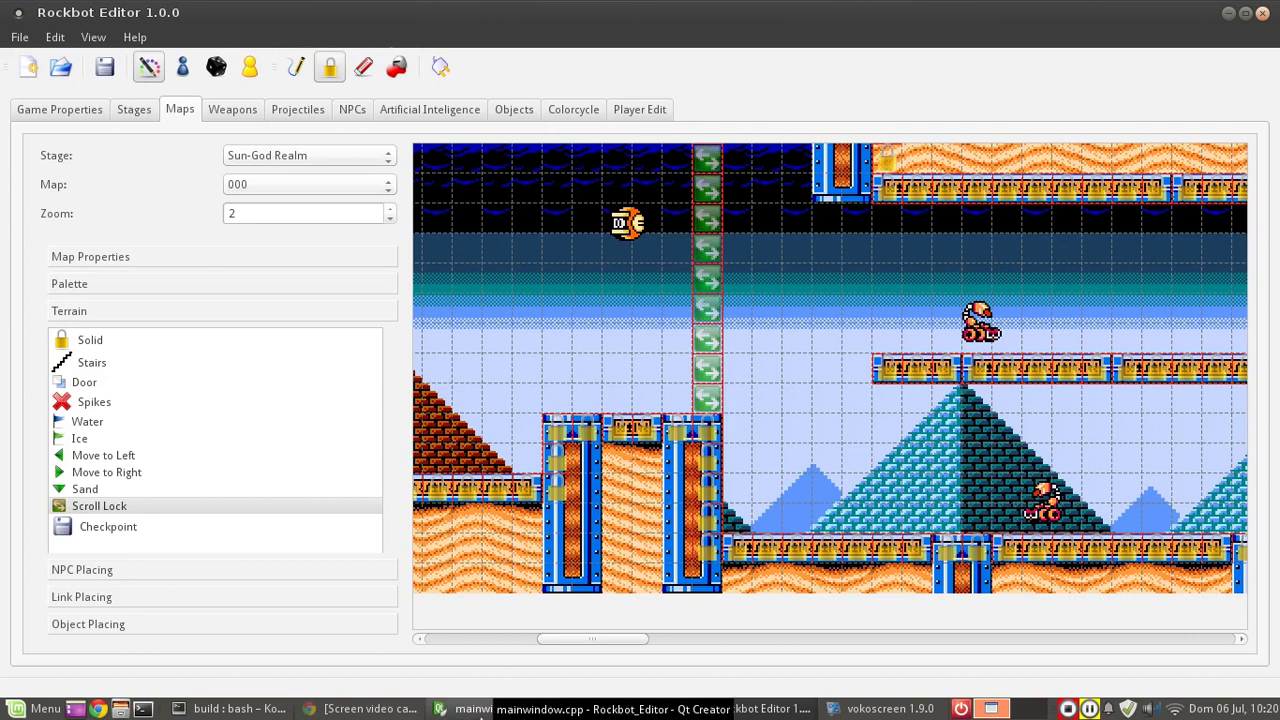
Switch to Konsole and launch the game with ./rockbot --quickload.
left_click(250, 708)
key("Up")
key("alt+Tab")
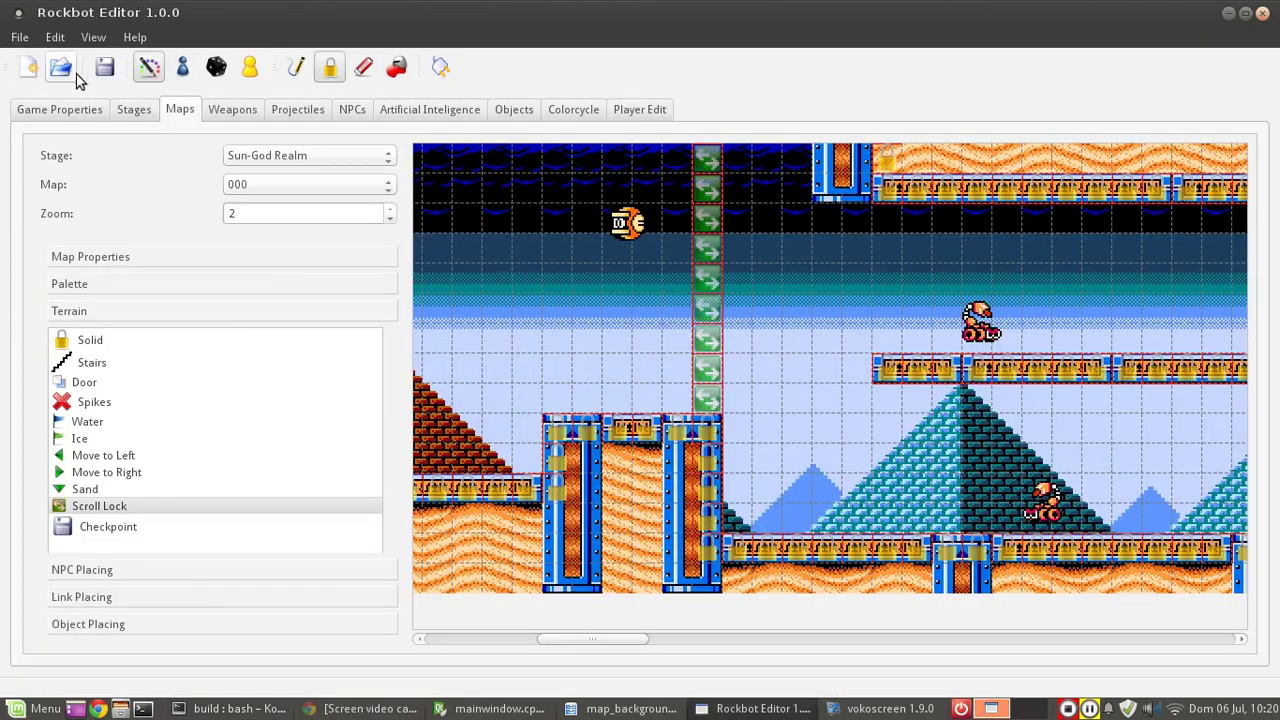
key("alt+Tab")
key("Return")
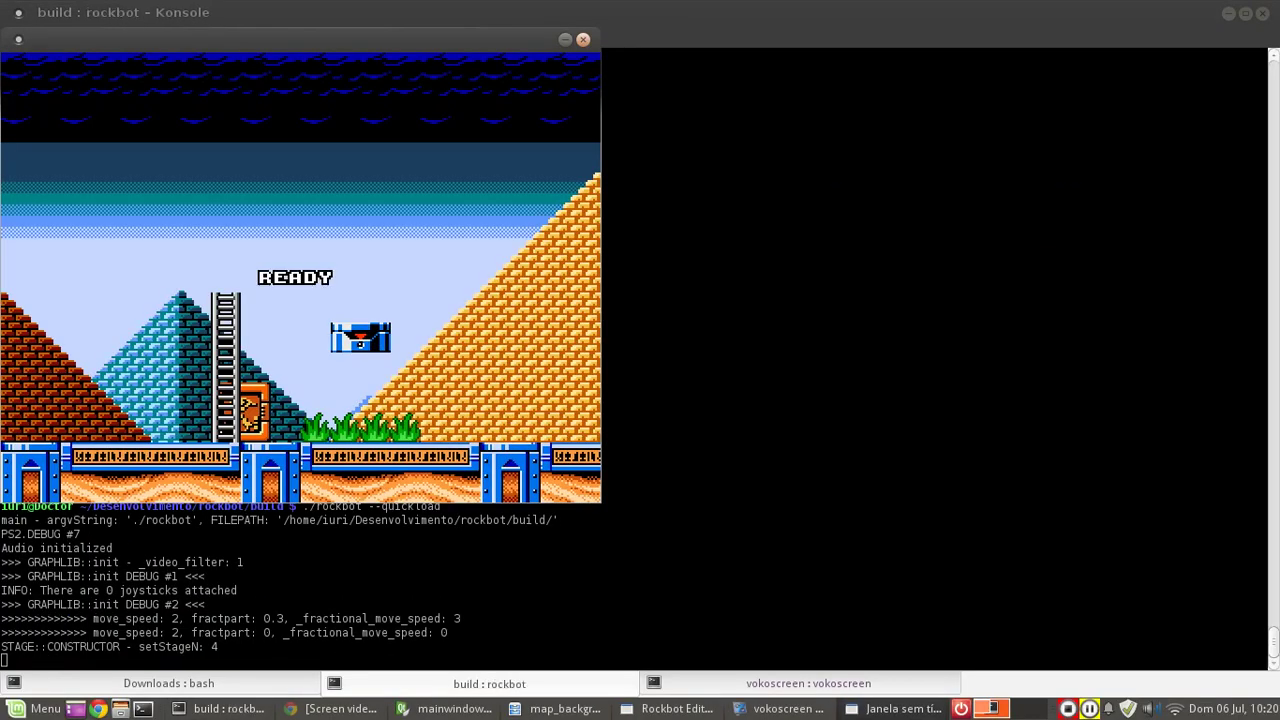
Run right and jump over the pillars past the Scroll Lock column, quit the game, and return to Rockbot Editor.
key("Right")
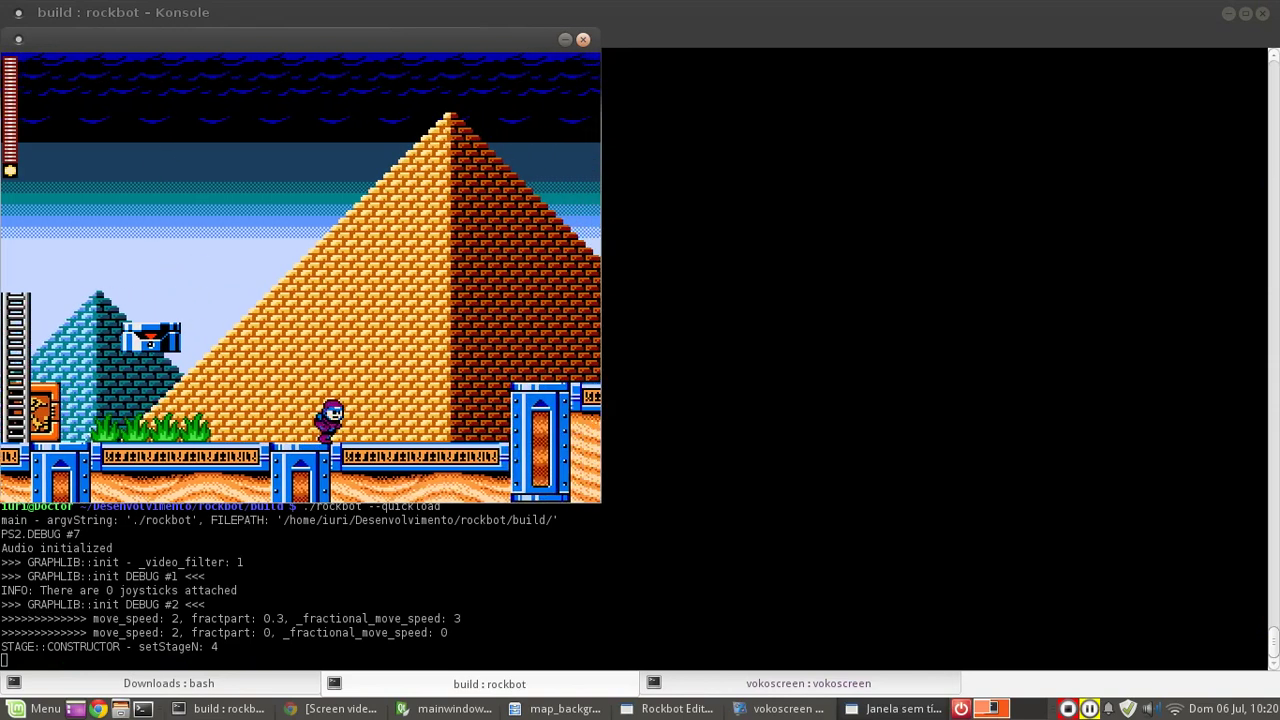
key("Up")
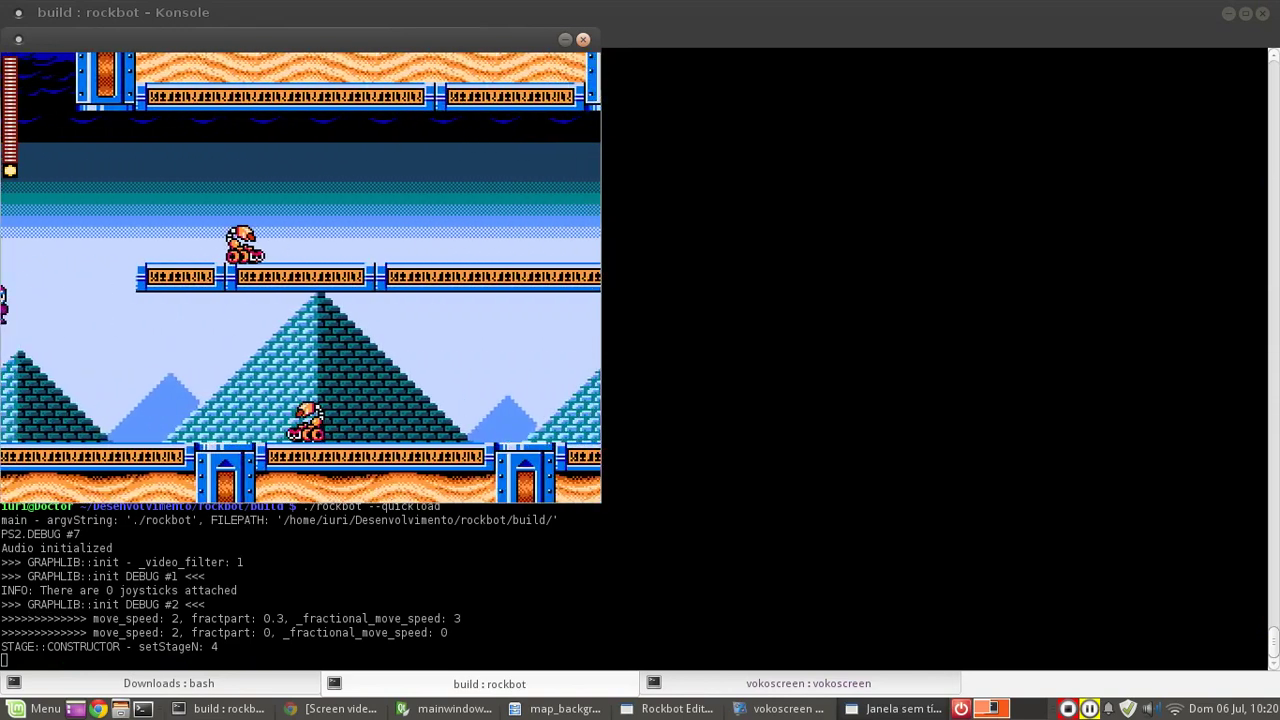
key("Escape")
key("Return")
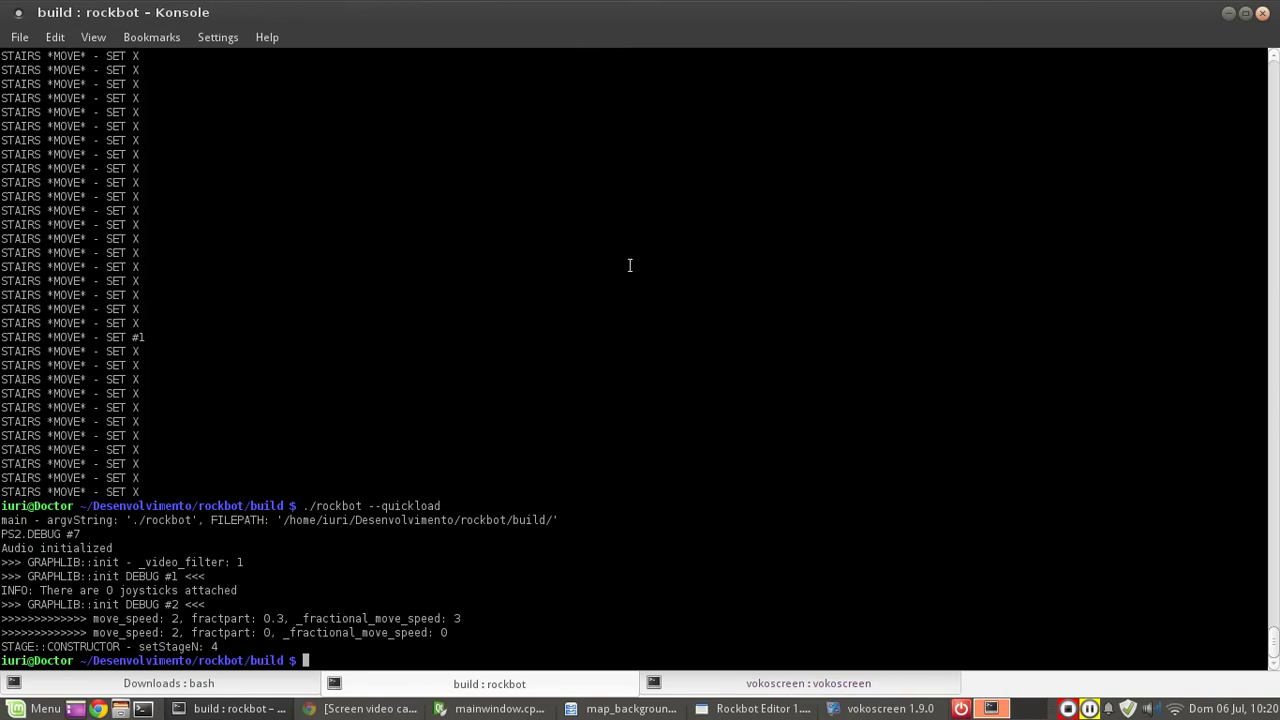
left_click(857, 708)
left_click(760, 708)
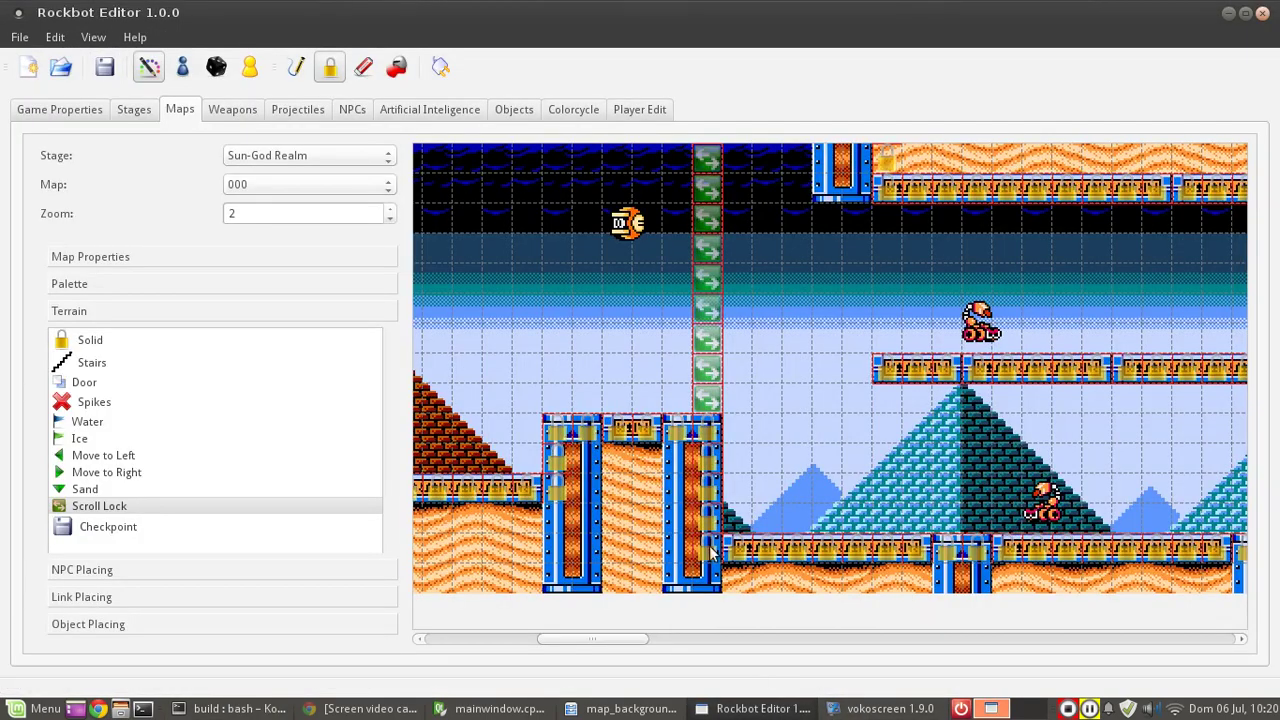
Extend the Solid terrain to the foot of the pillar below the Scroll Lock column and run ./rockbot --quickload in Konsole.
left_click(66, 345)
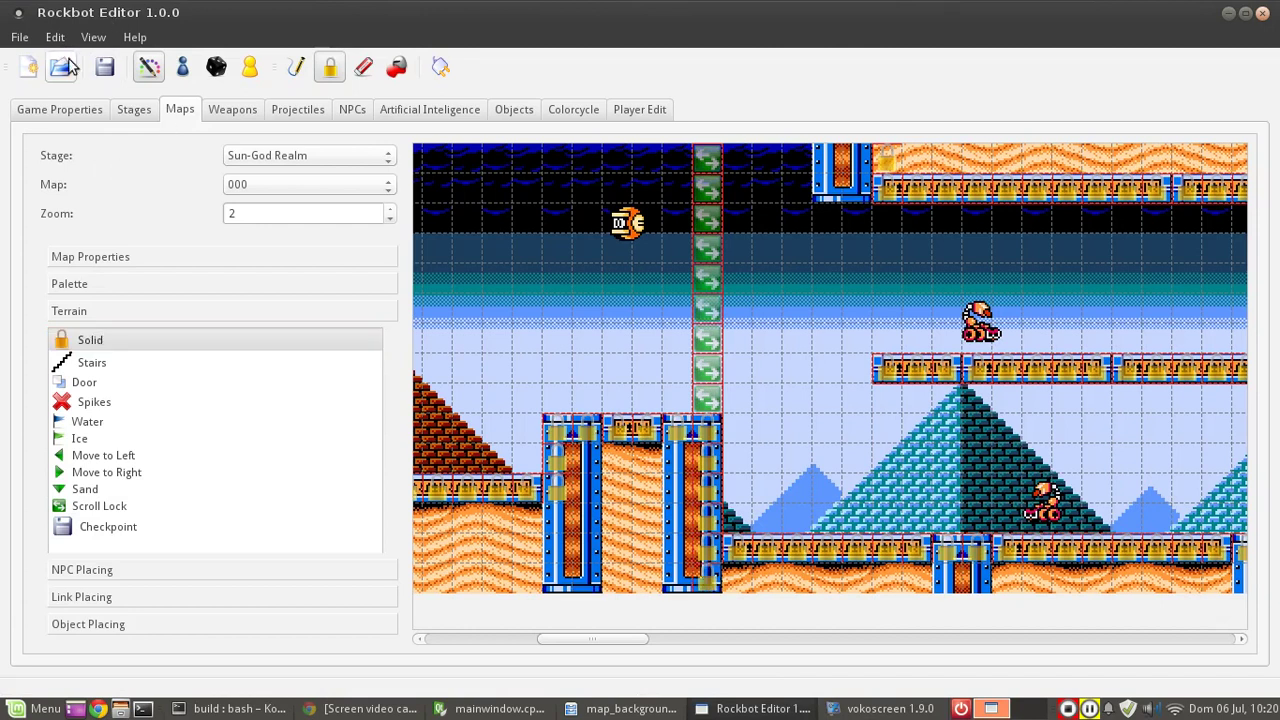
left_click(232, 710)
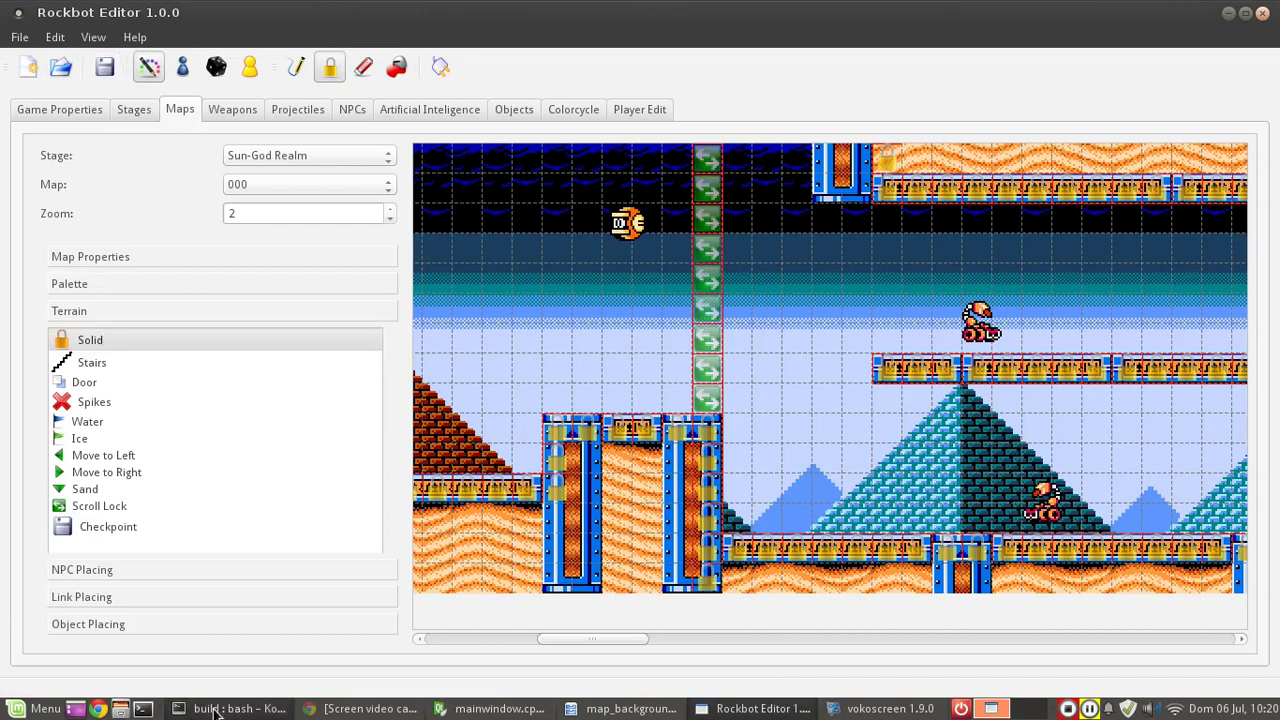
key("Up")
key("Return")
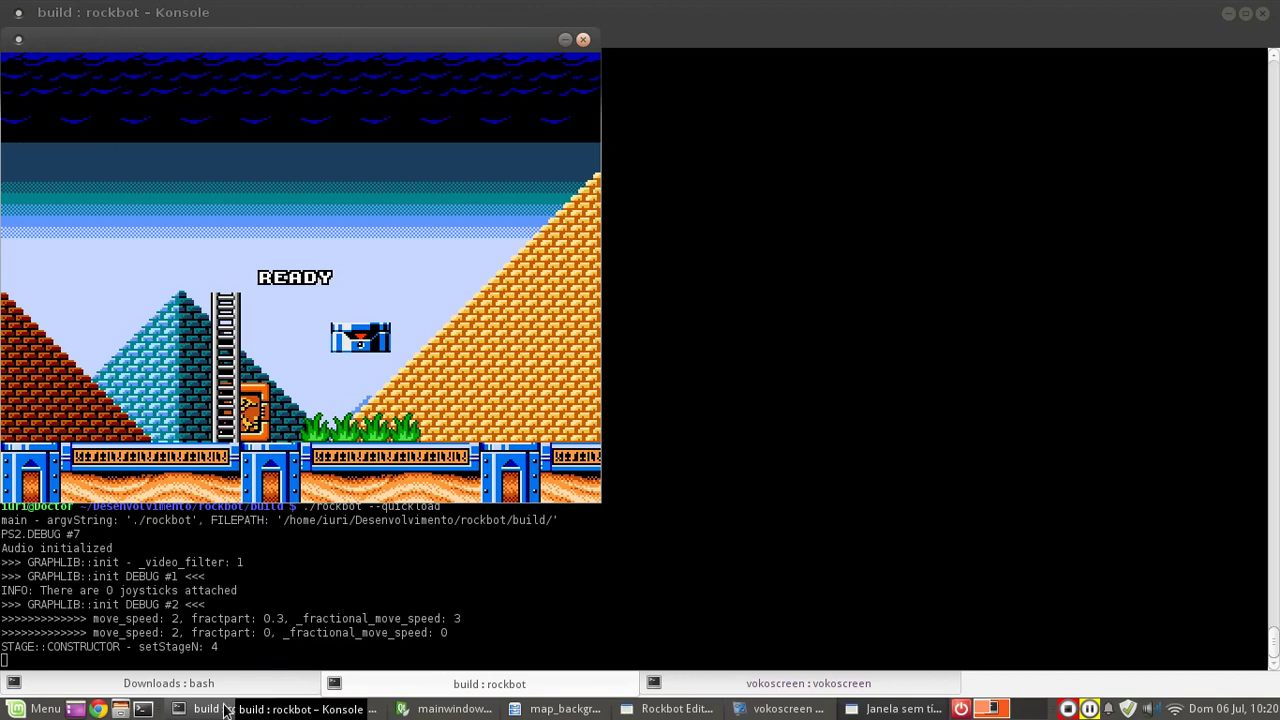
Cross the Scroll Lock column in both directions in the game, quit, and return to Rockbot Editor.
key("Right")
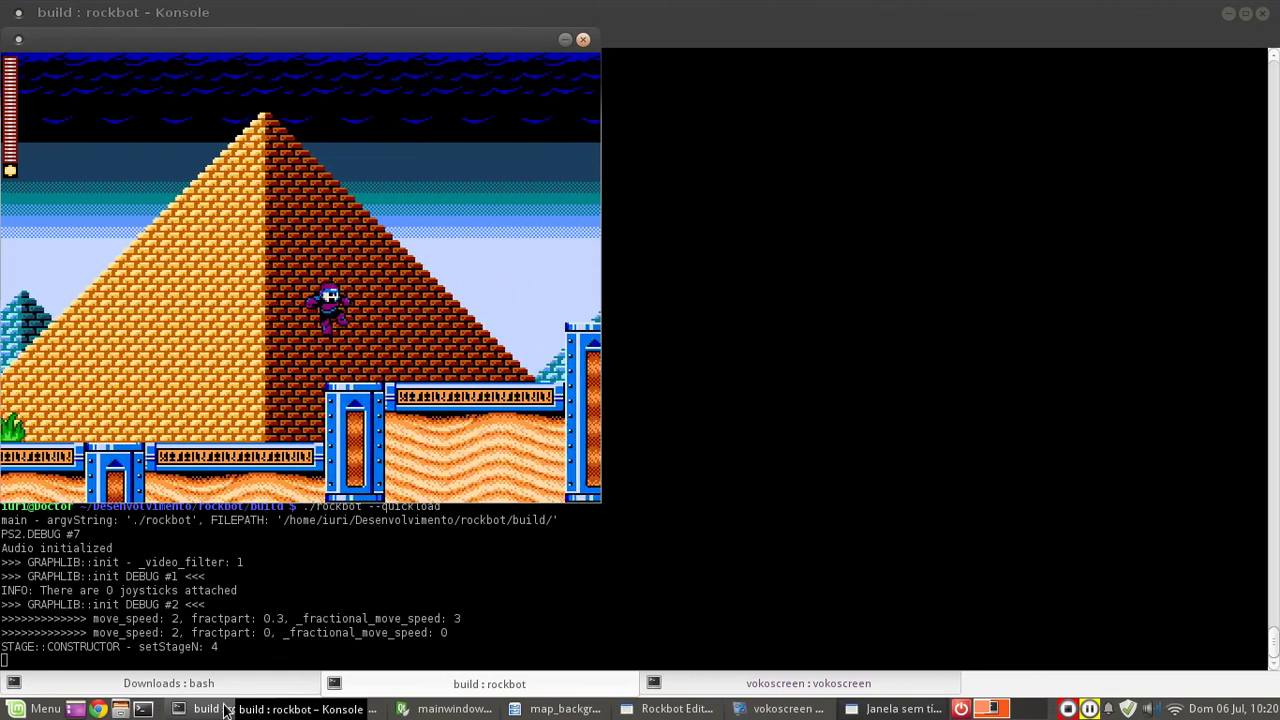
key("Right")
key("Left")
key("Right")
key("Right")
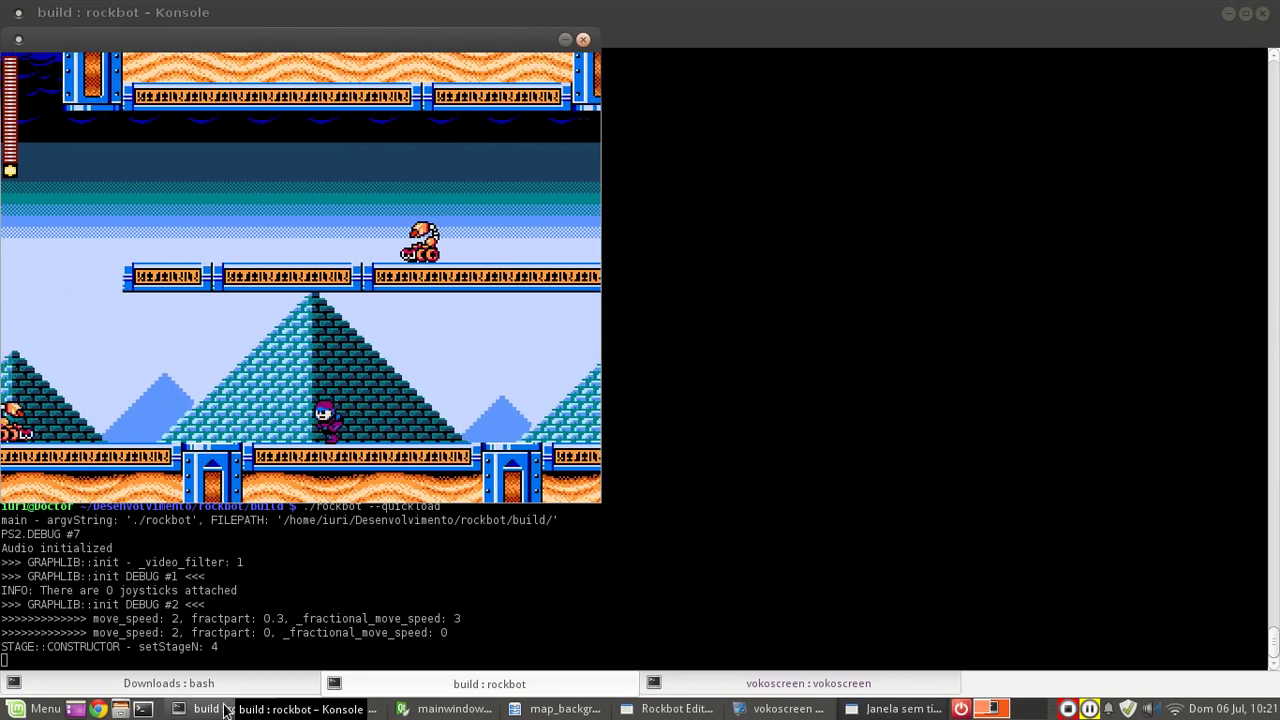
key("Right")
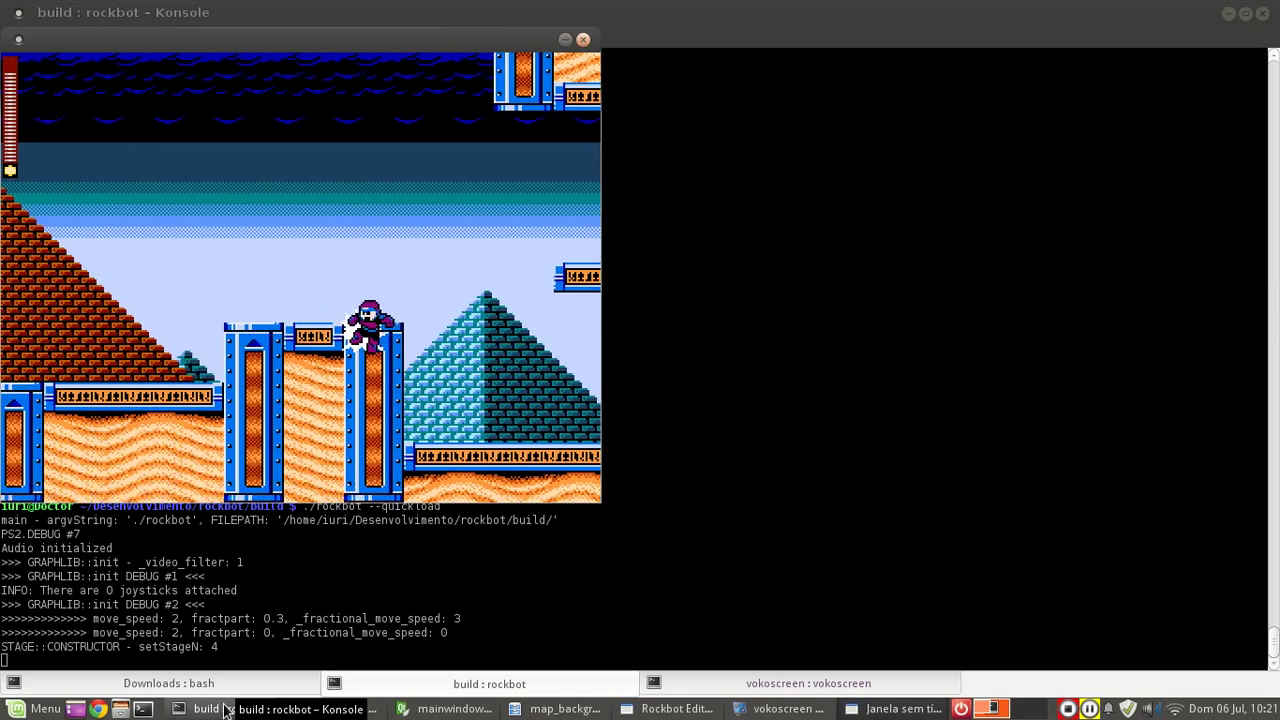
key("Left")
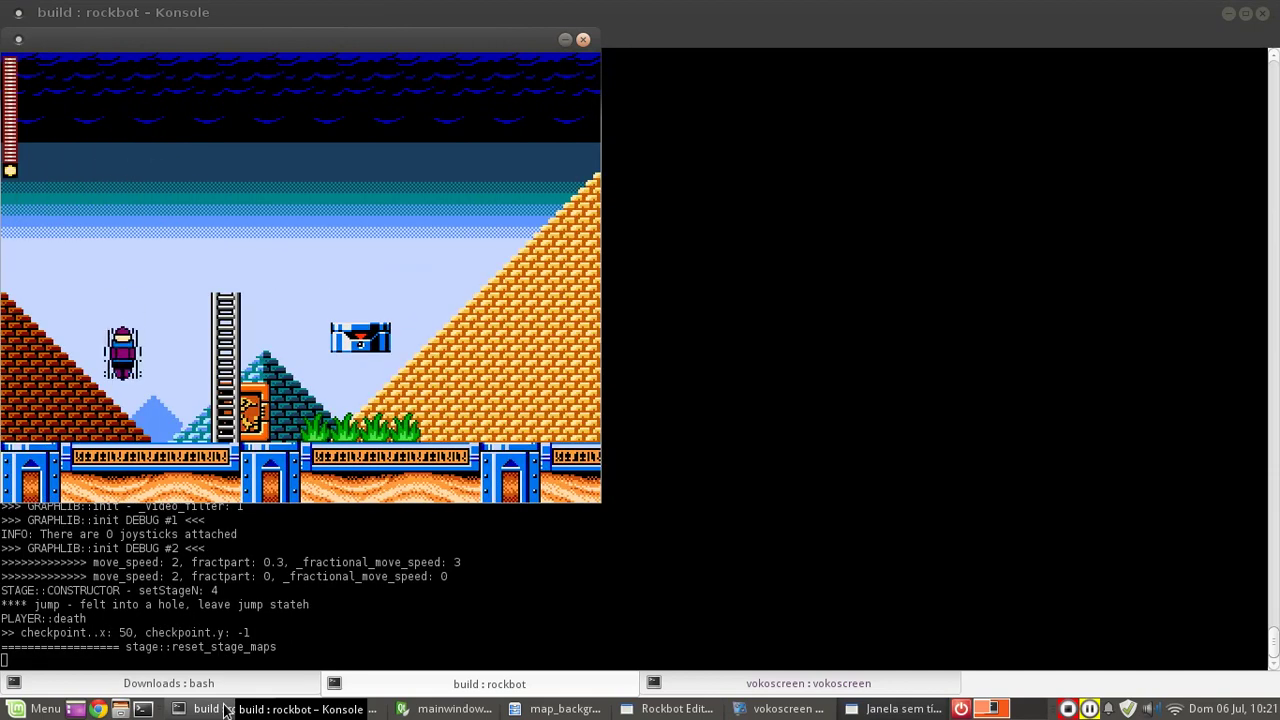
key("Escape")
key("Return")
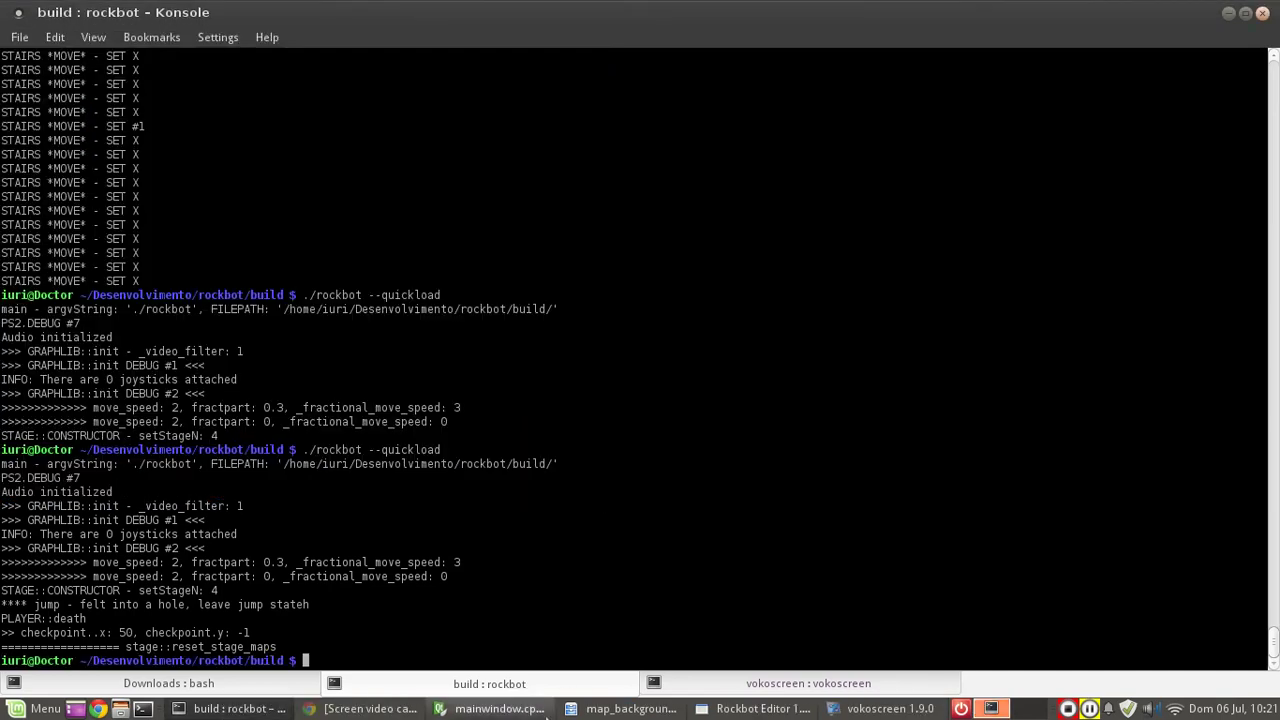
left_click(851, 705)
left_click(725, 707)
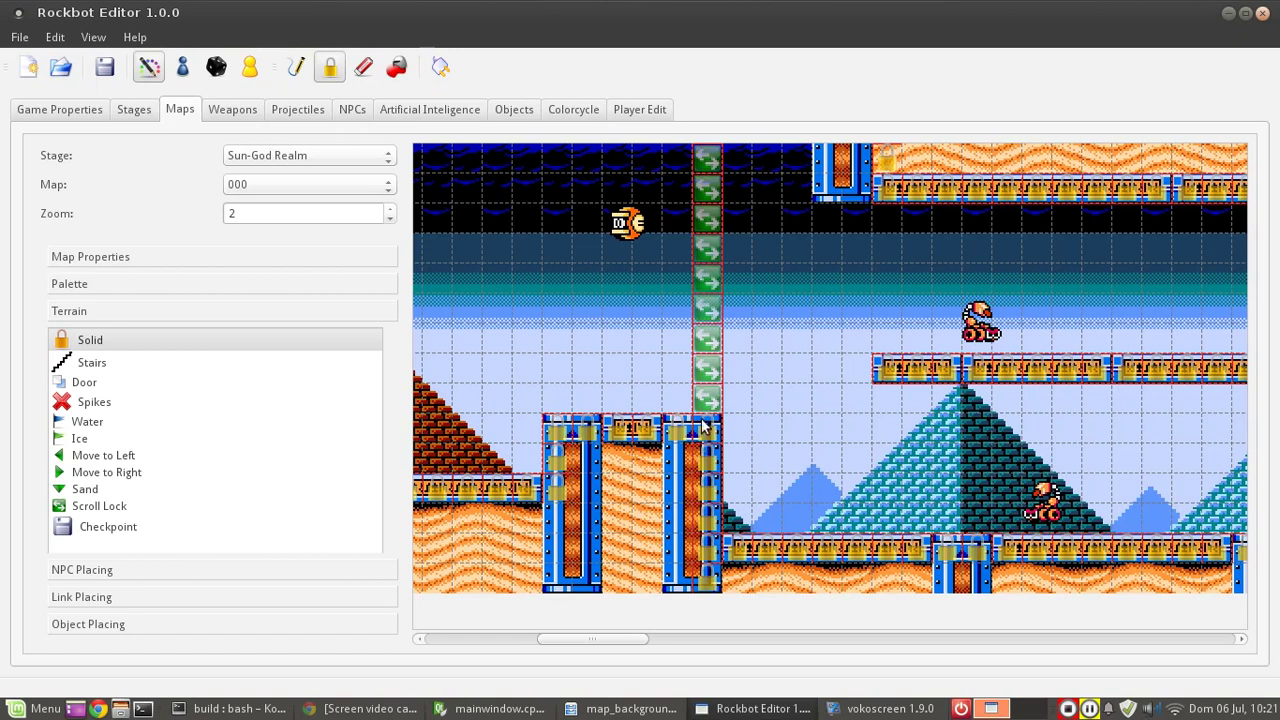
Clear the Scroll Lock column above the second pillar and mark a column of five sand tiles between the two pillars as Solid.
left_click_drag(712, 405, 707, 160)
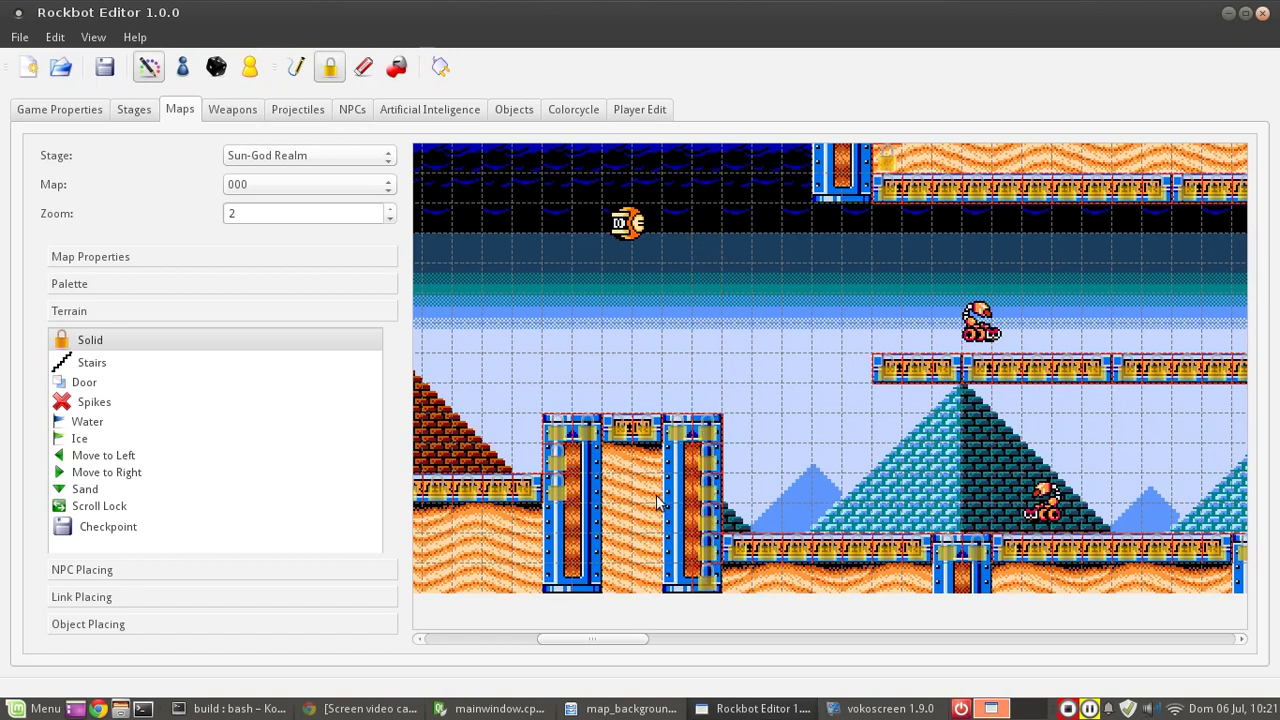
left_click_drag(638, 455, 652, 585)
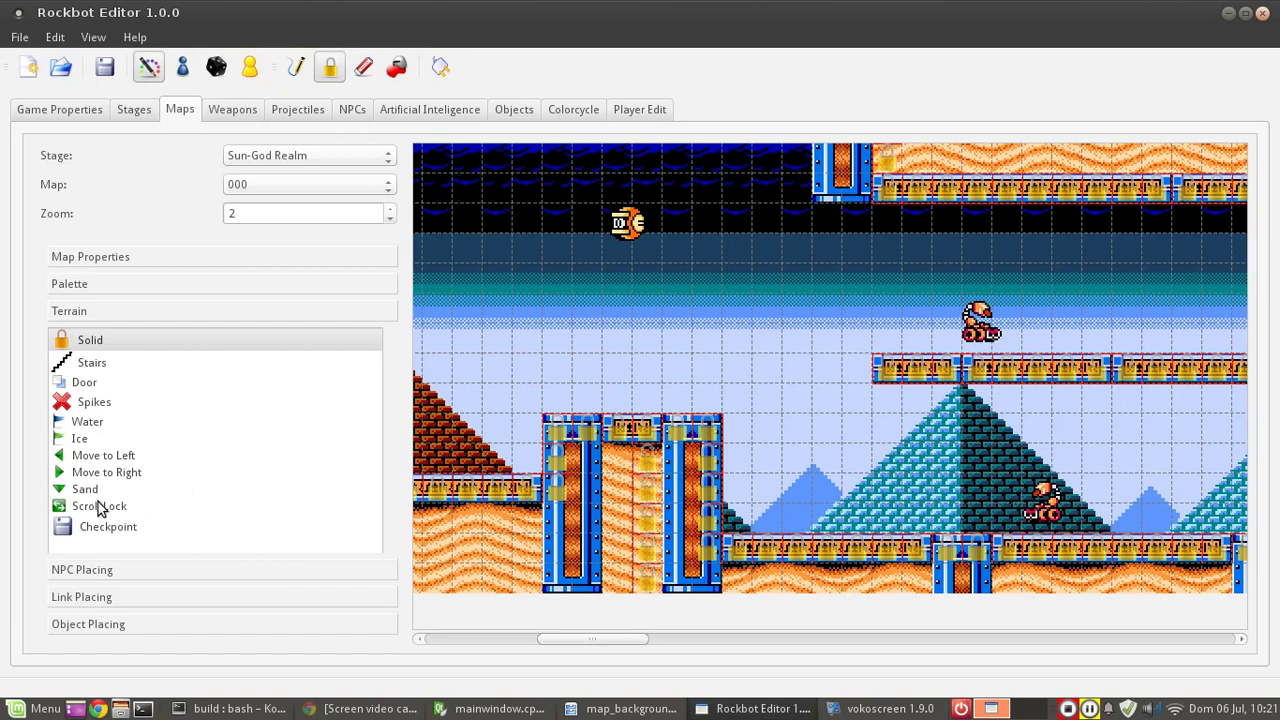
Mark the nine tiles above the Solid column between the pillars as Scroll Lock and save the game data.
left_click(280, 506)
left_click_drag(645, 402, 650, 175)
left_click(100, 67)
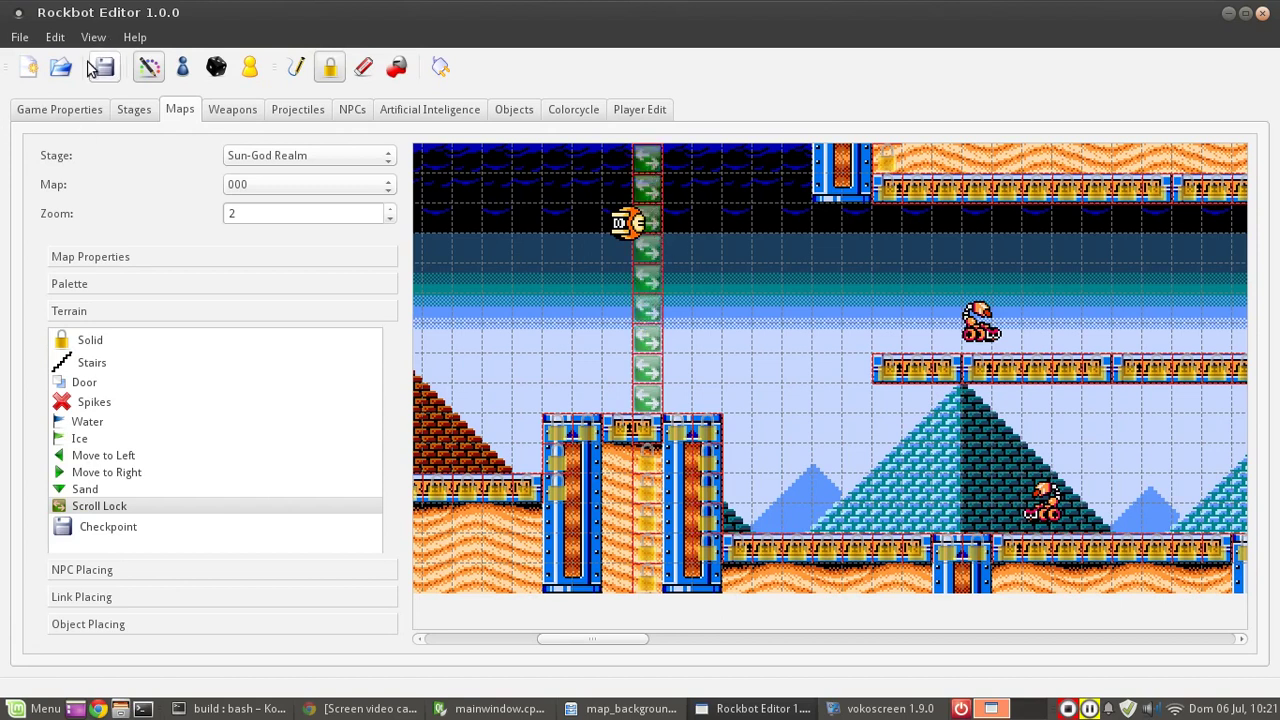
left_click(500, 708)
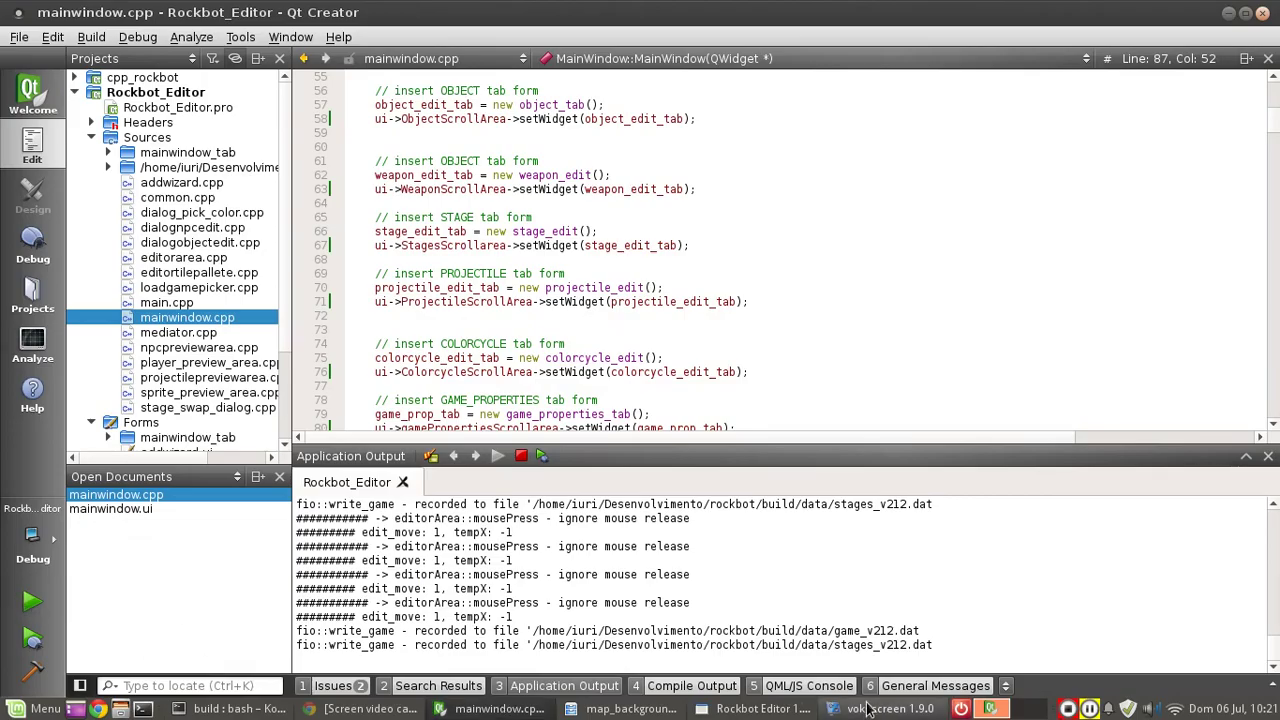
left_click(745, 710)
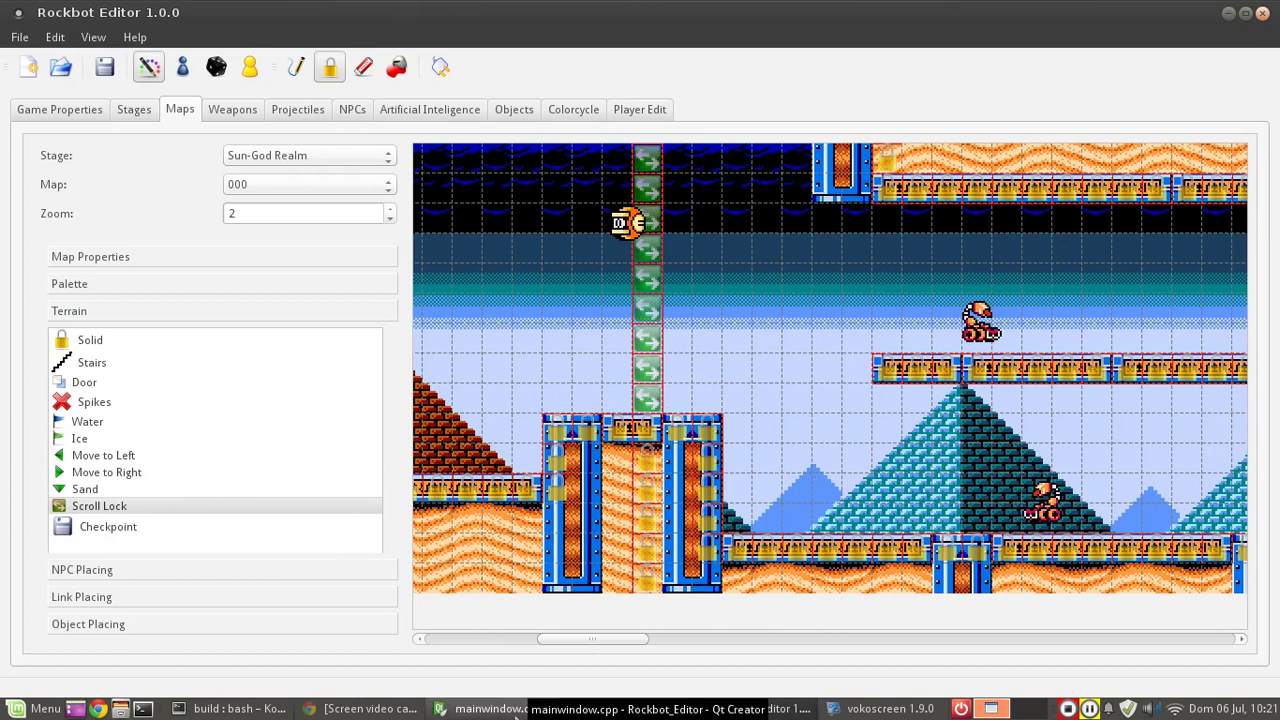
left_click(515, 708)
left_click(34, 603)
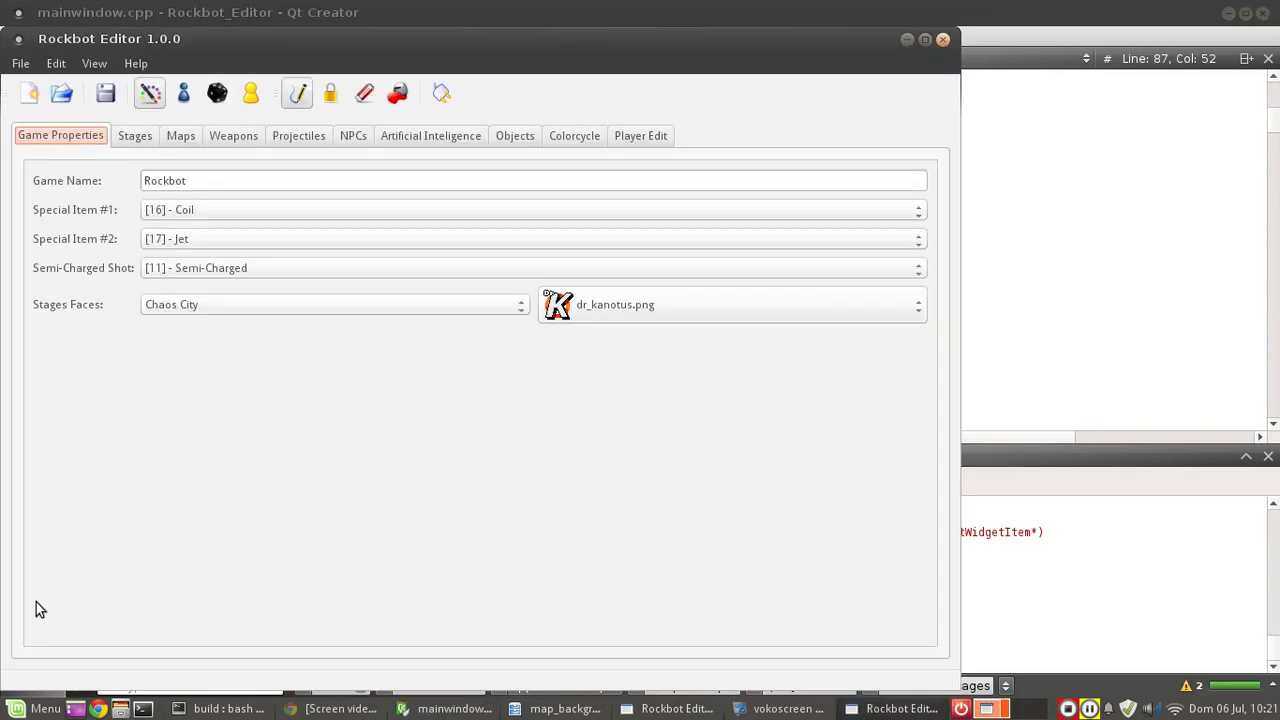
left_click(940, 38)
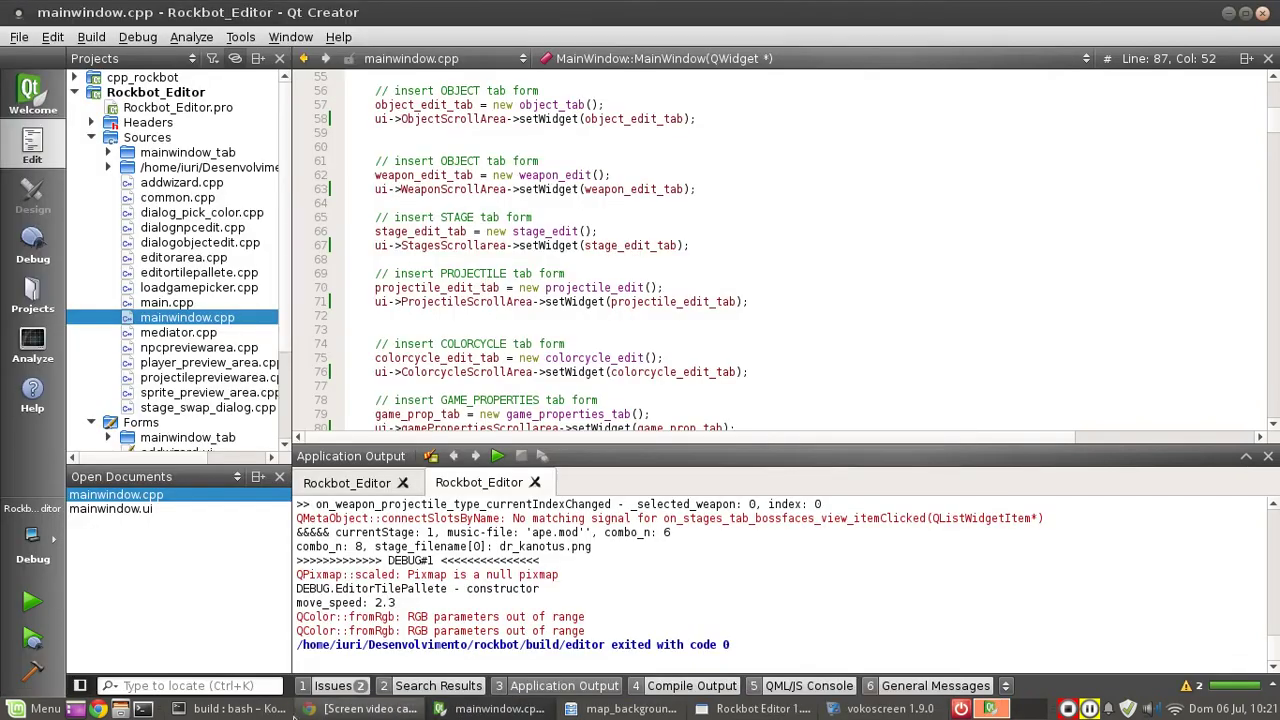
Run ./rockbot --quickload in Konsole and walk the character past the large pyramid to the foot of the first tall pillar.
left_click(257, 708)
key("Up")
key("Return")
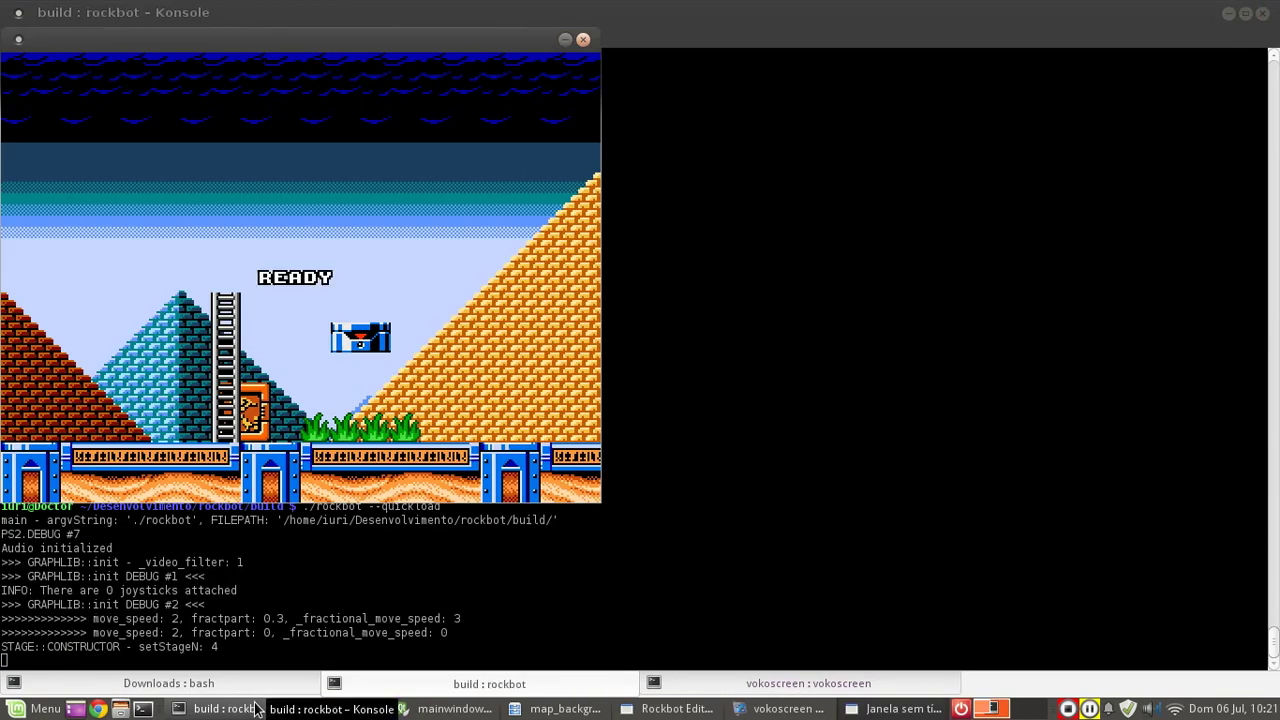
key("Right")
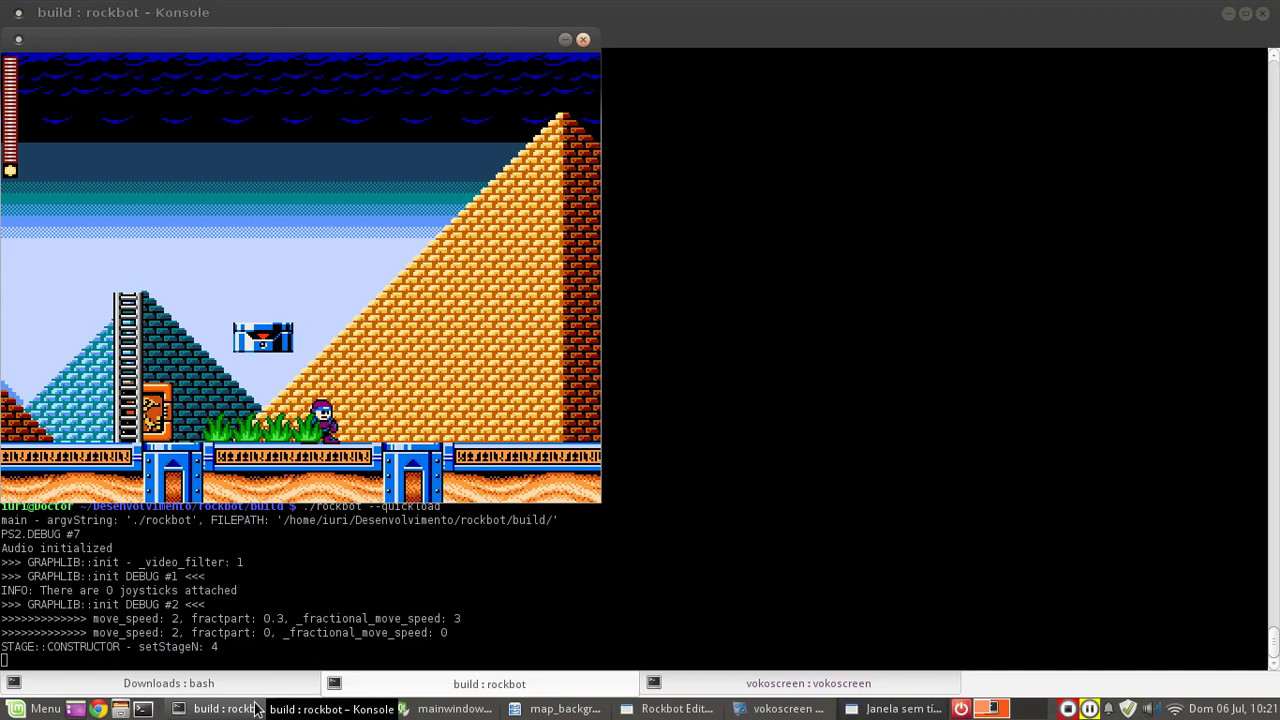
key("Right")
key("x")
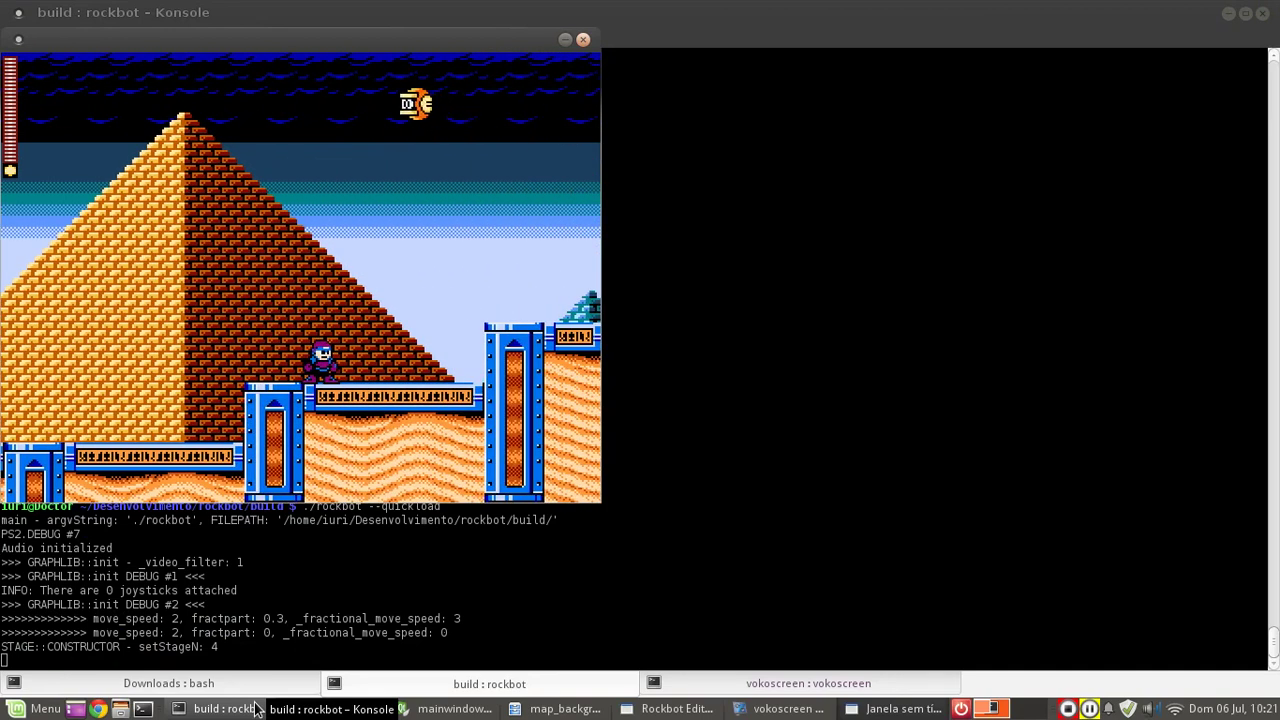
key("Right")
key("Right")
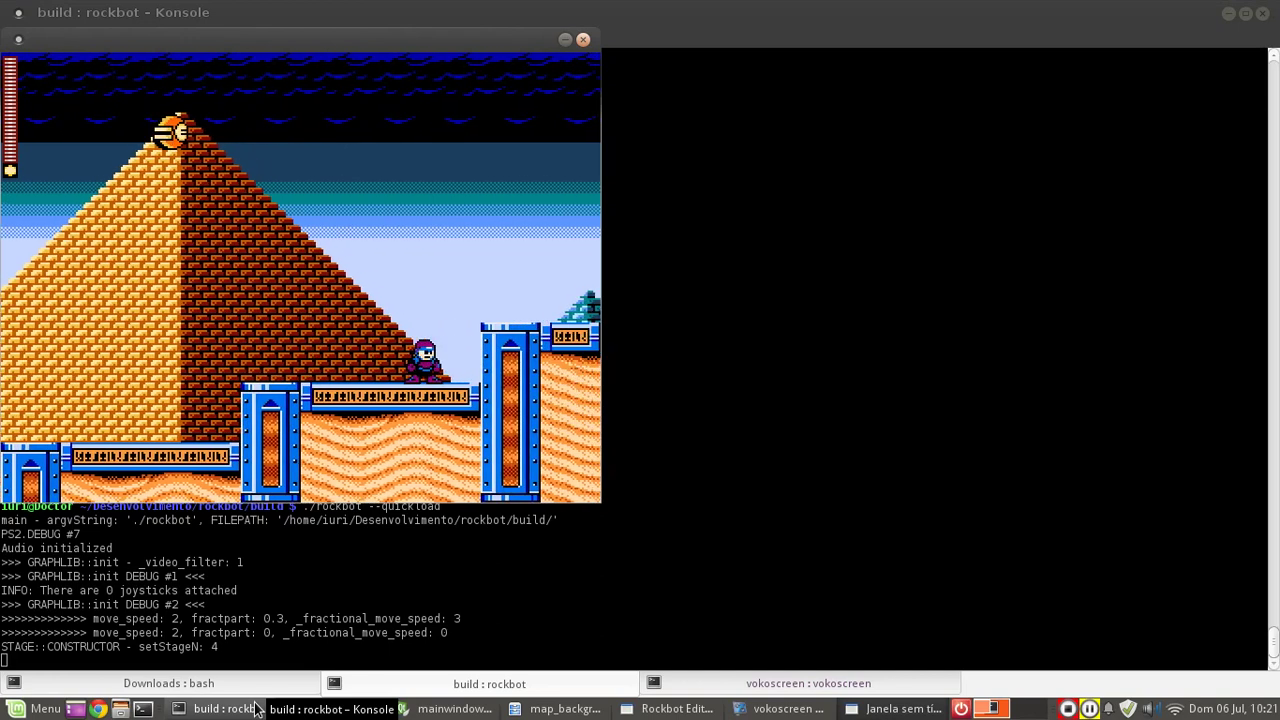
Cross the Scroll Lock column between the two tall pillars in both directions, quit the game, and return to Rockbot Editor.
key("z")
key("Right")
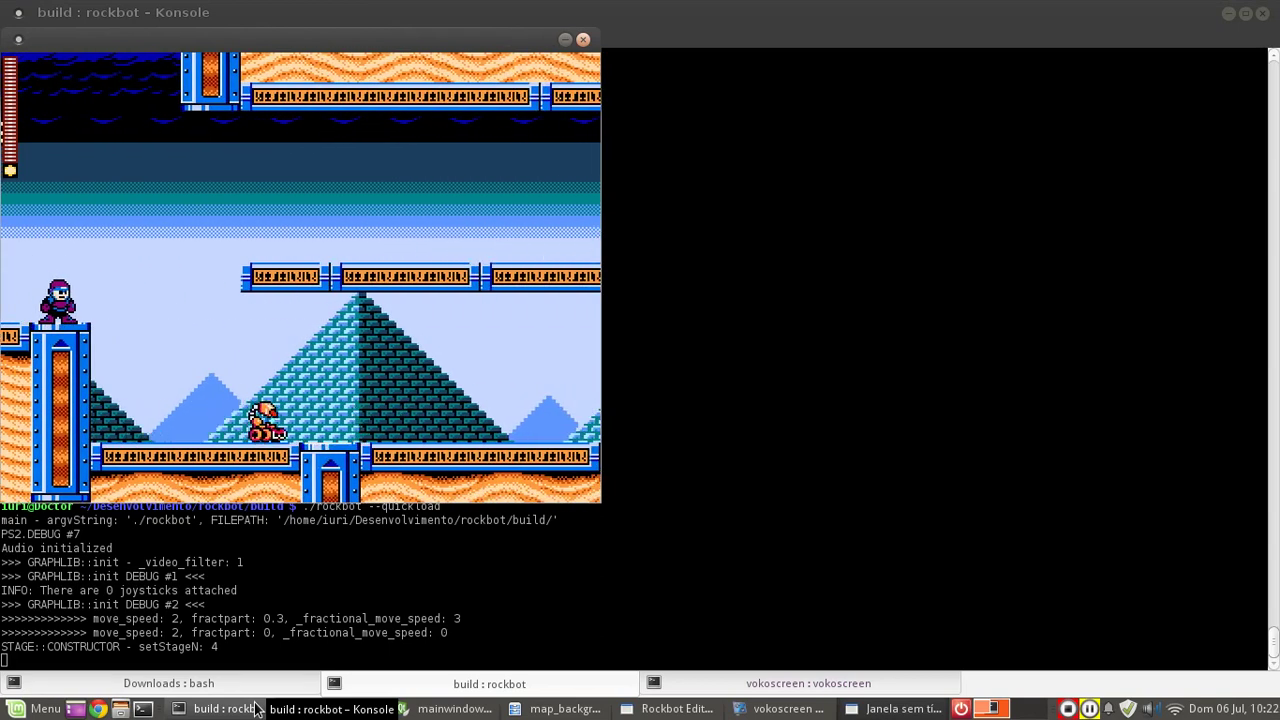
key("Right")
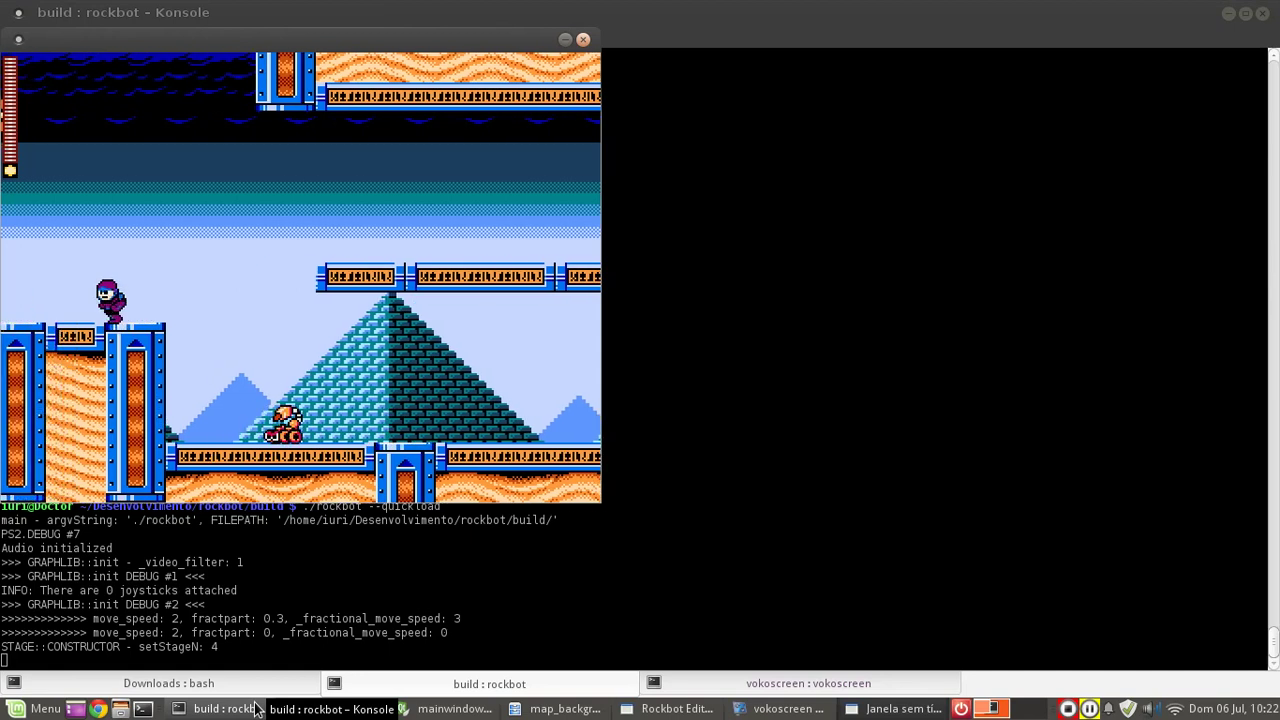
key("Right")
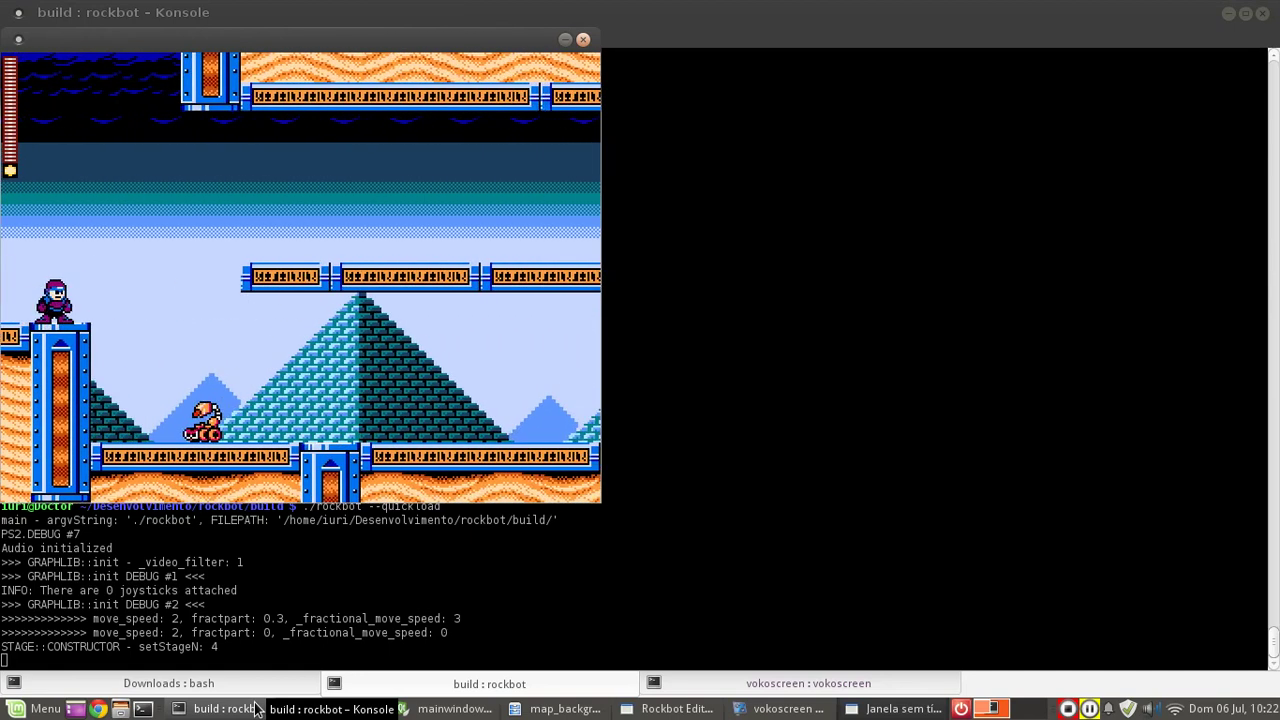
key("Right")
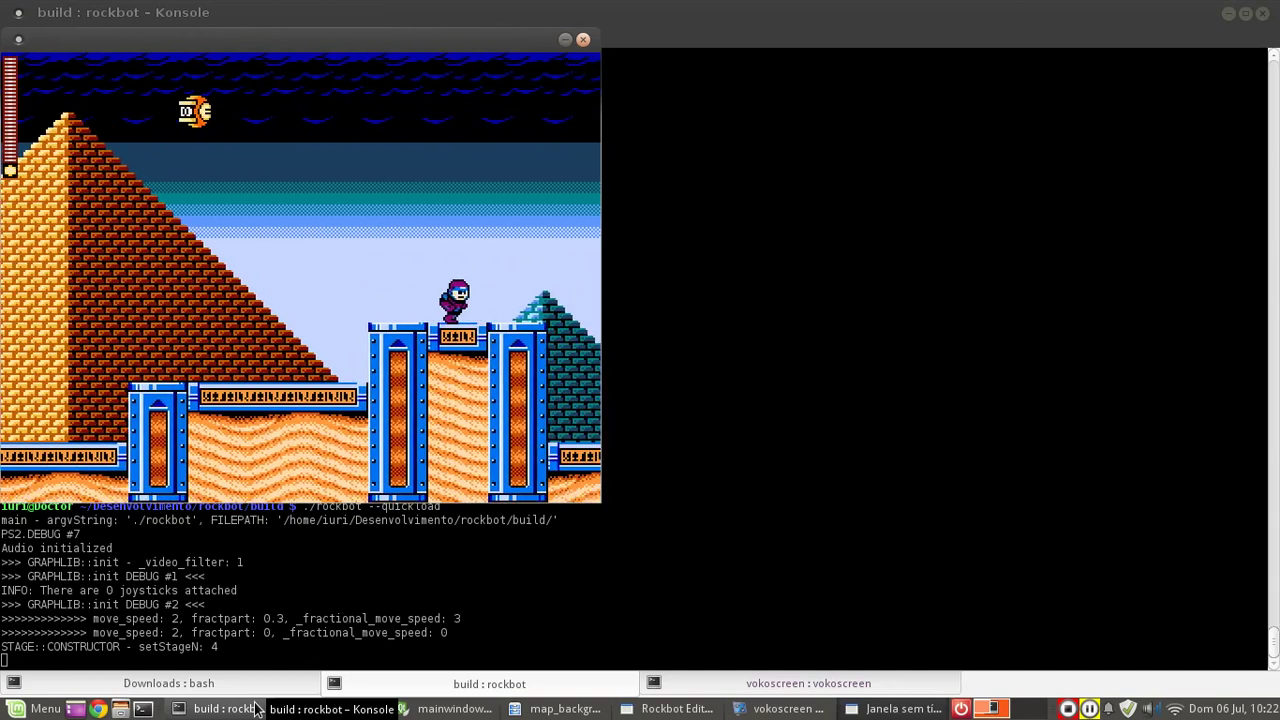
key("Escape")
key("Return")
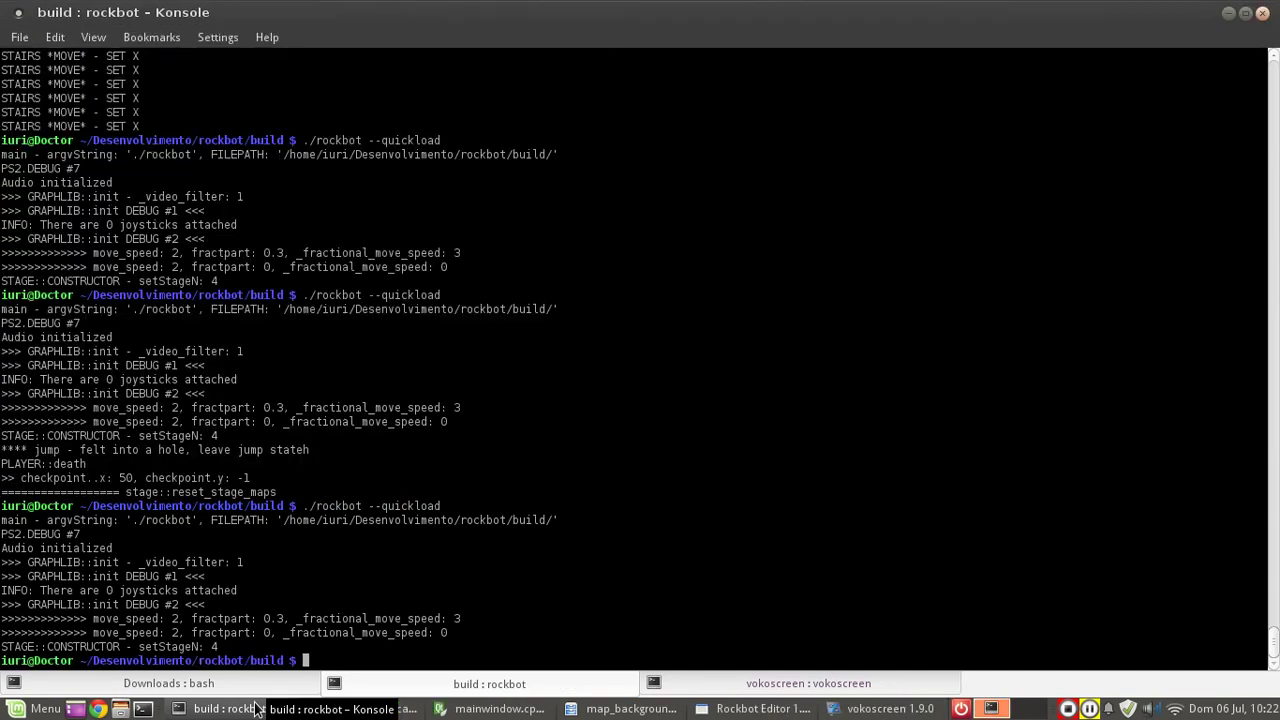
left_click(823, 702)
left_click(757, 708)
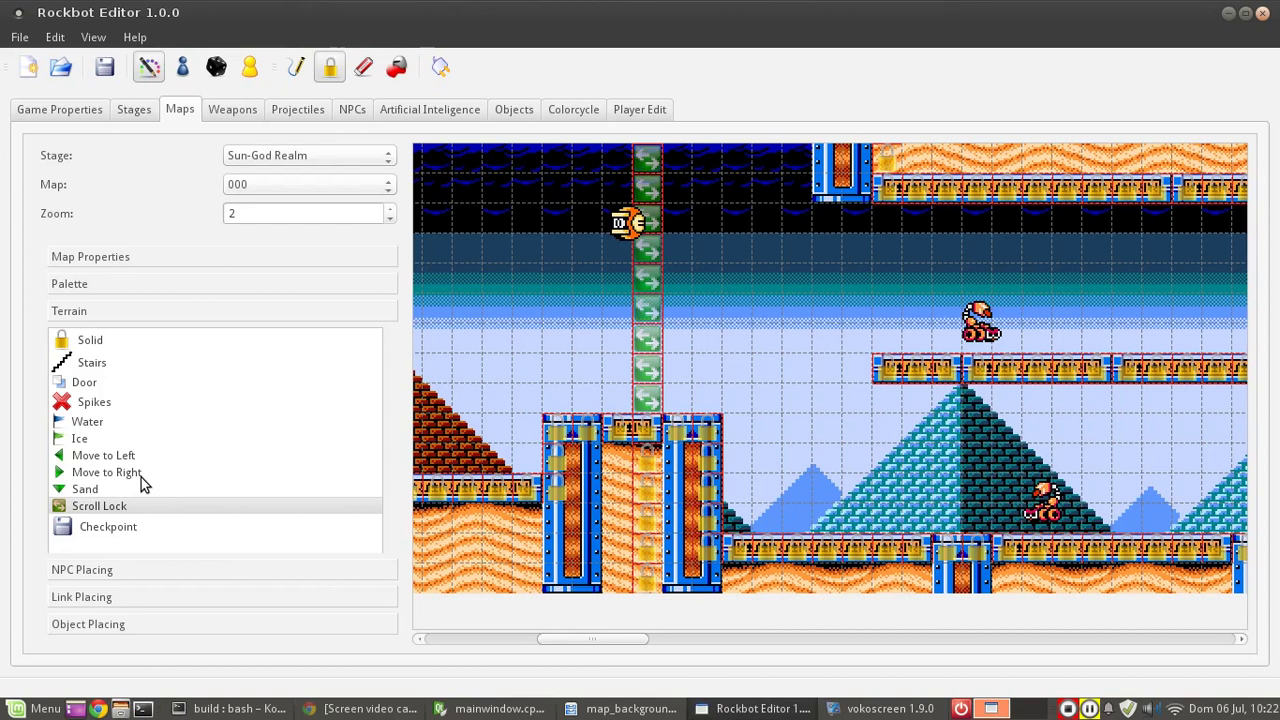
Select the Spikes terrain, examine the spike tiles in Atlantida's map 000, and return to the Sun-God Realm stage.
left_click_drag(604, 641, 517, 647)
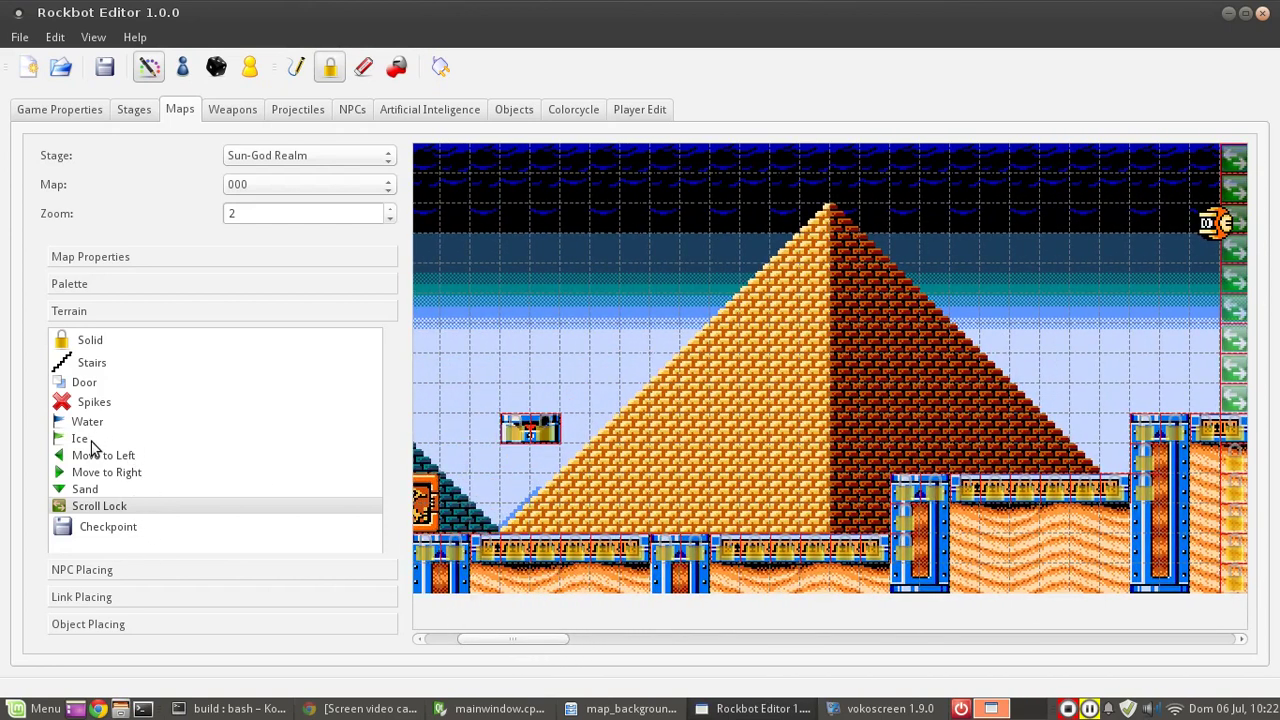
left_click(99, 405)
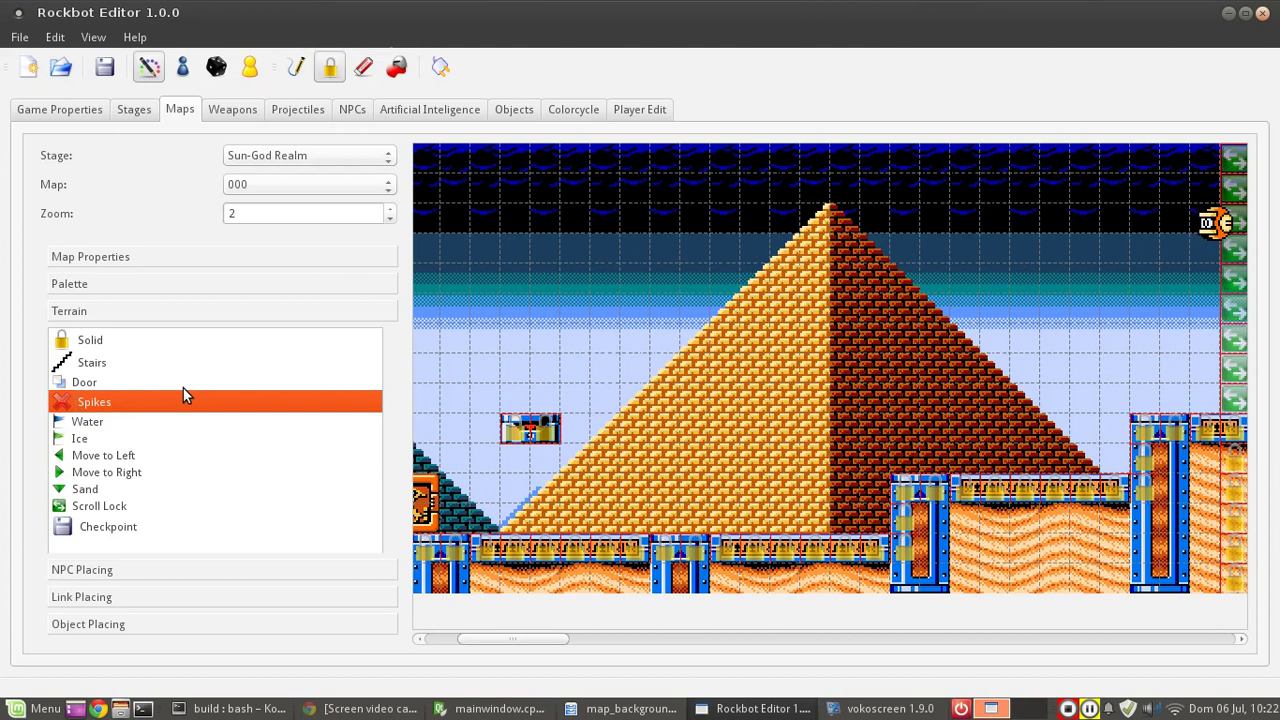
left_click(260, 160)
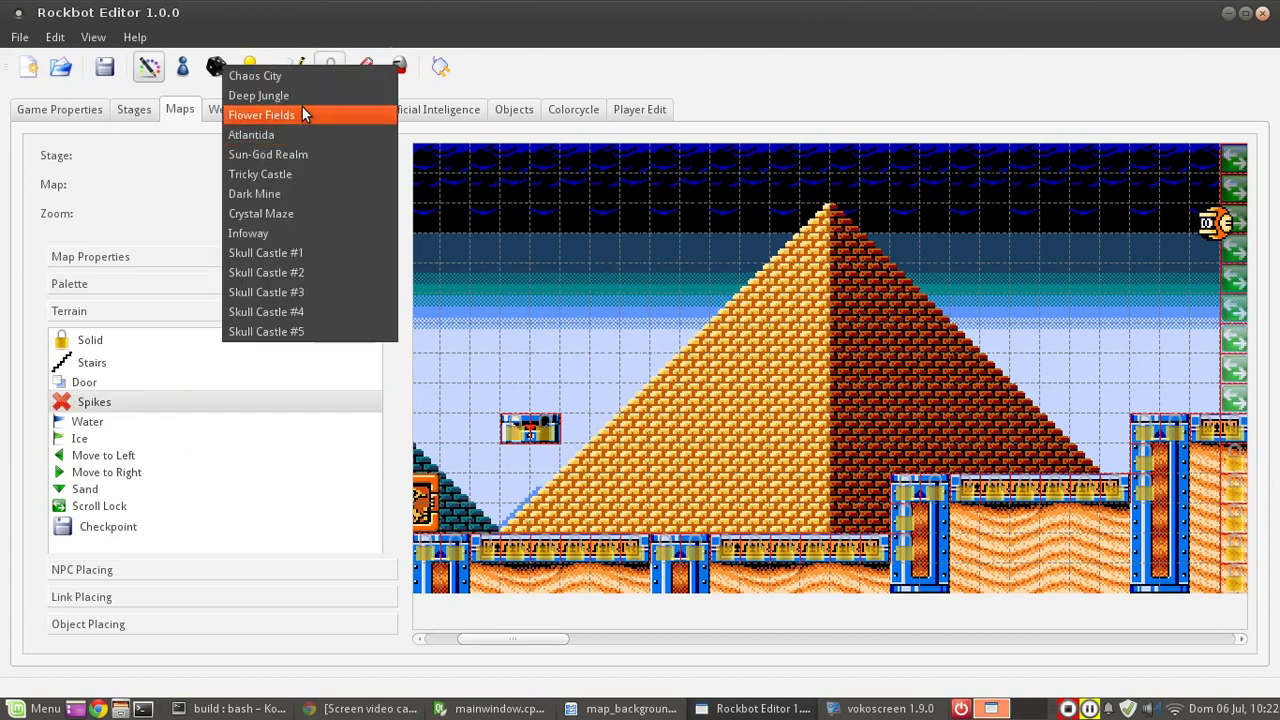
left_click(295, 134)
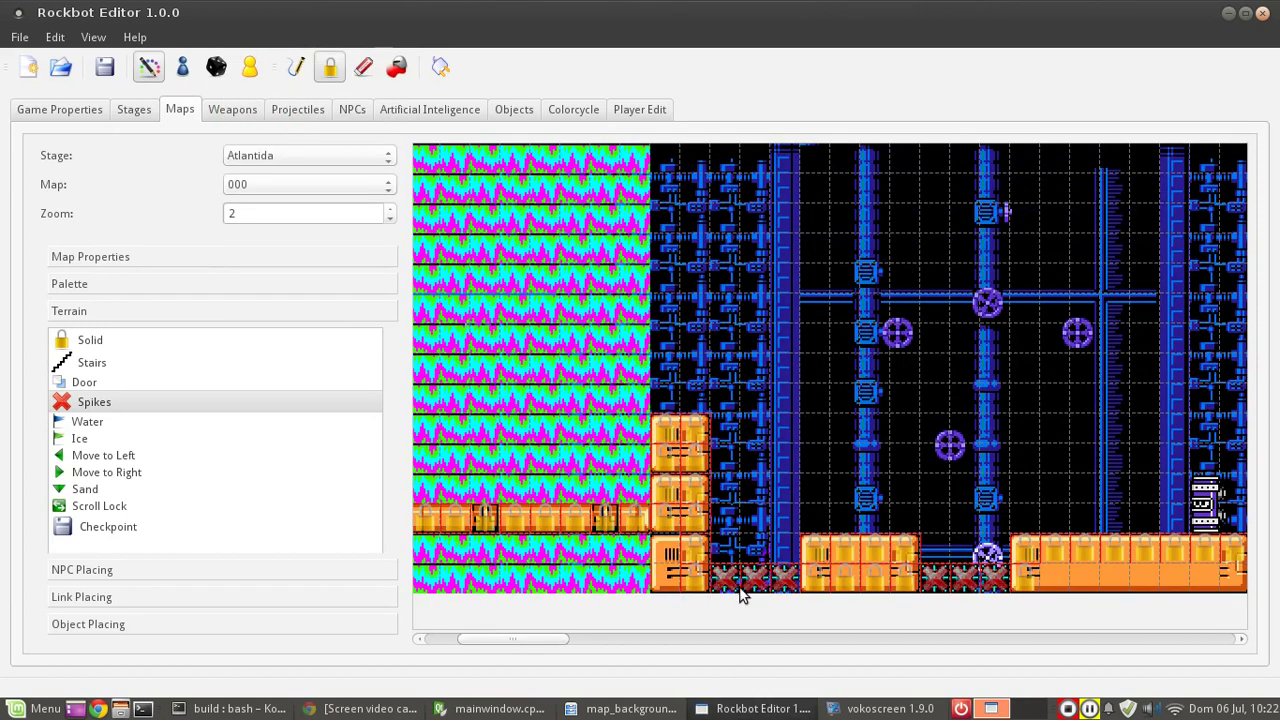
left_click(258, 155)
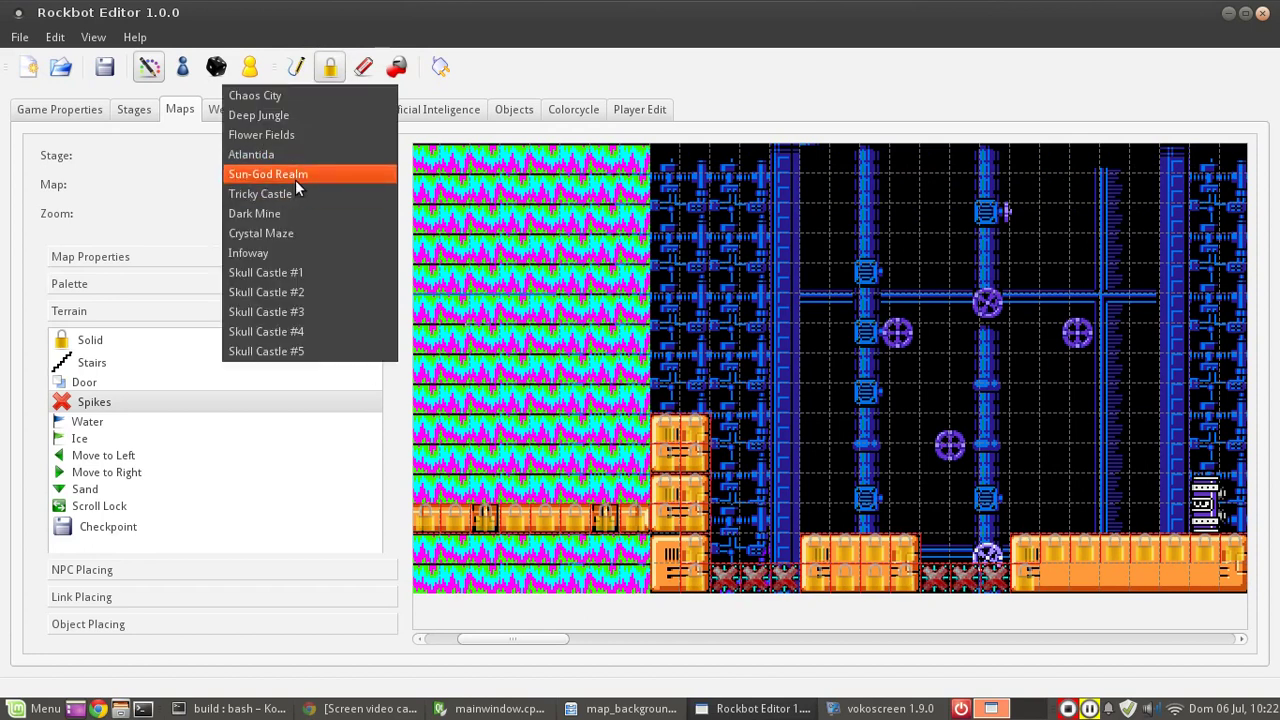
left_click(295, 176)
Select the Water terrain and examine the water tiles along map 001 of the Atlantida stage.
left_click(158, 424)
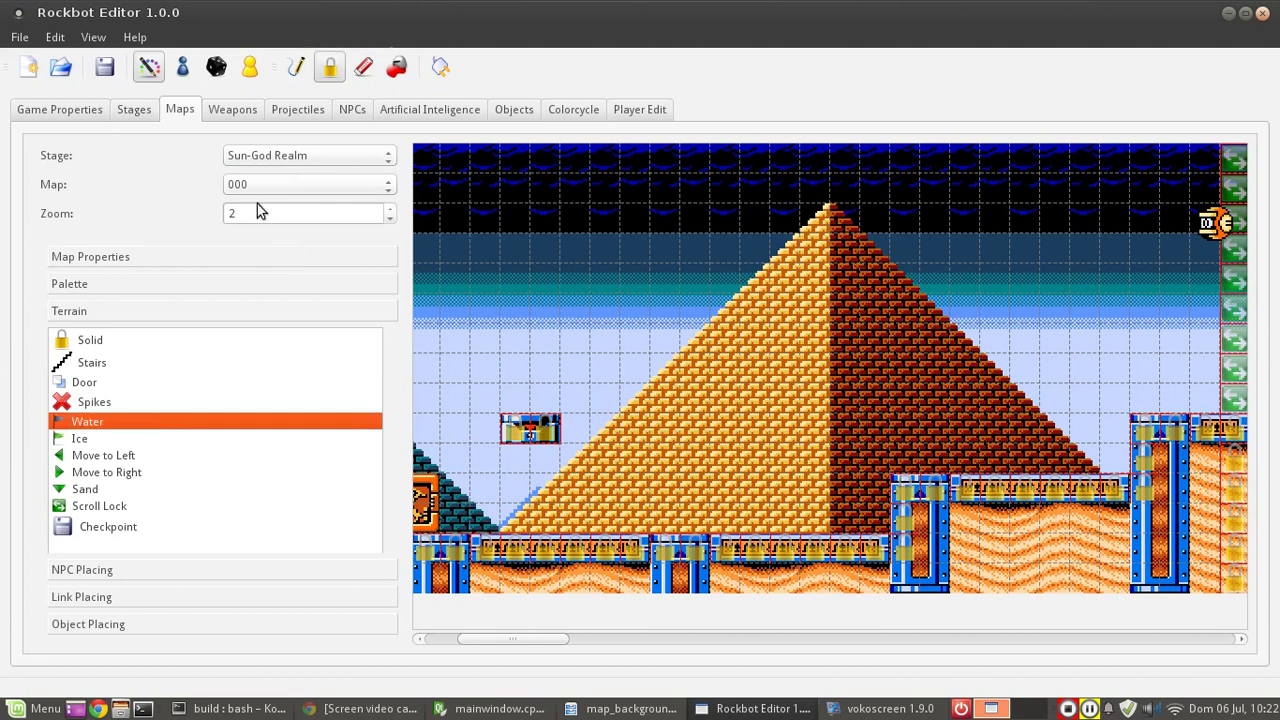
left_click(277, 157)
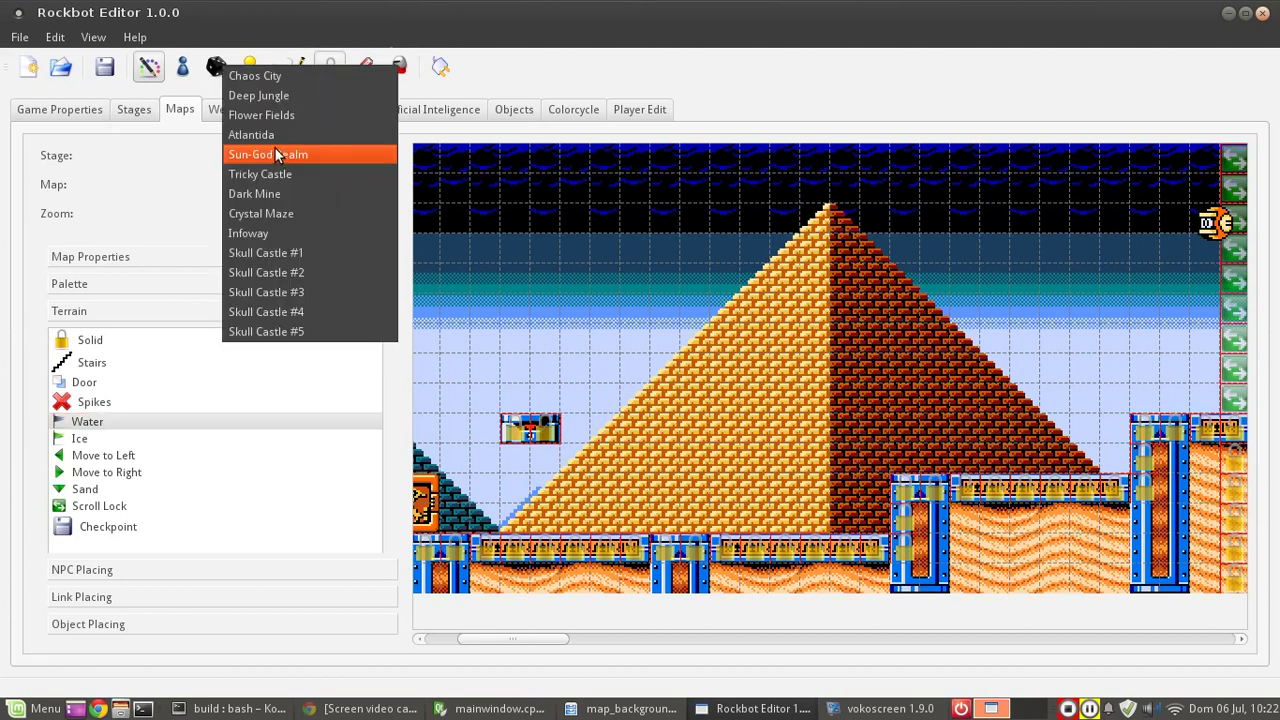
left_click(273, 143)
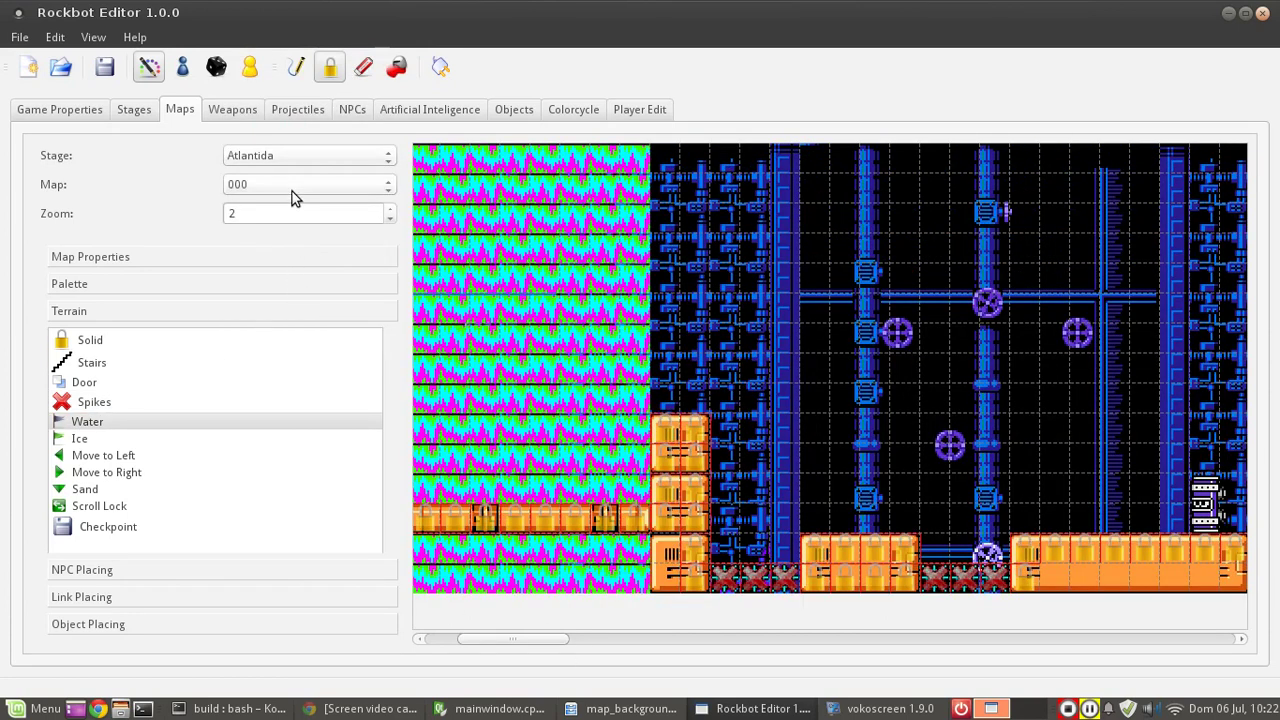
scroll(292, 191, "down", 1)
left_click_drag(549, 645, 612, 650)
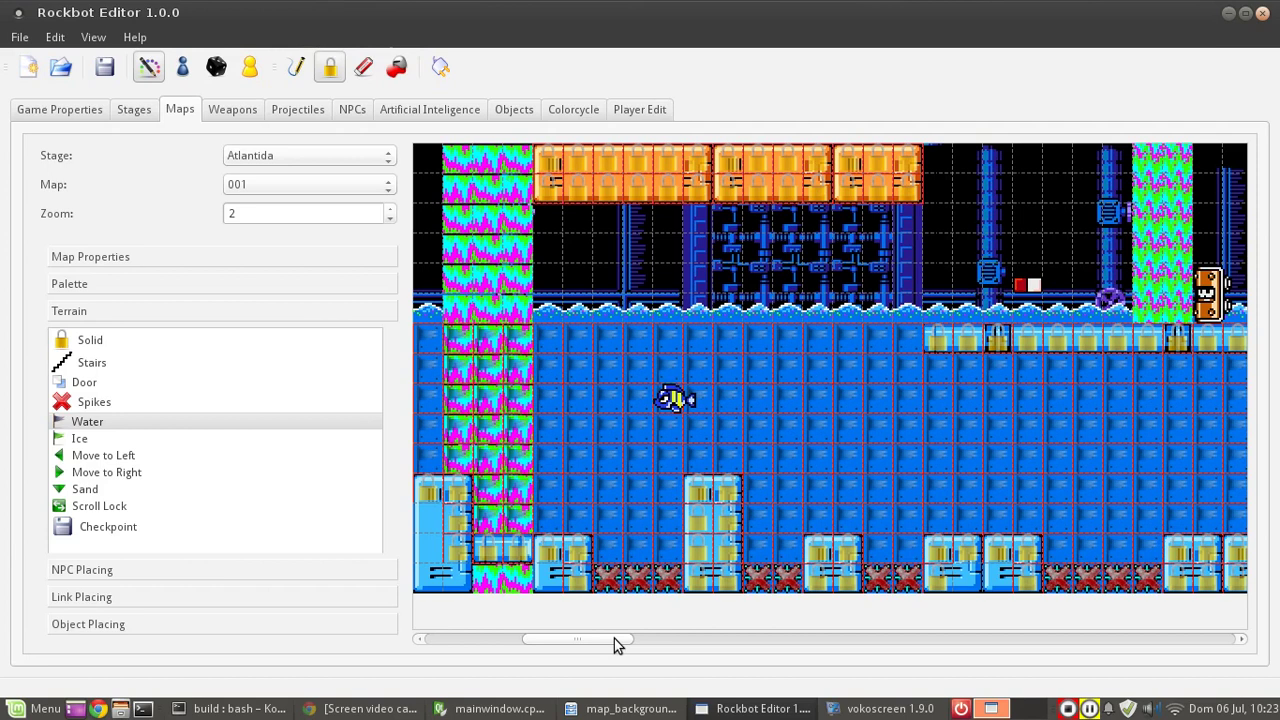
left_click_drag(617, 641, 683, 640)
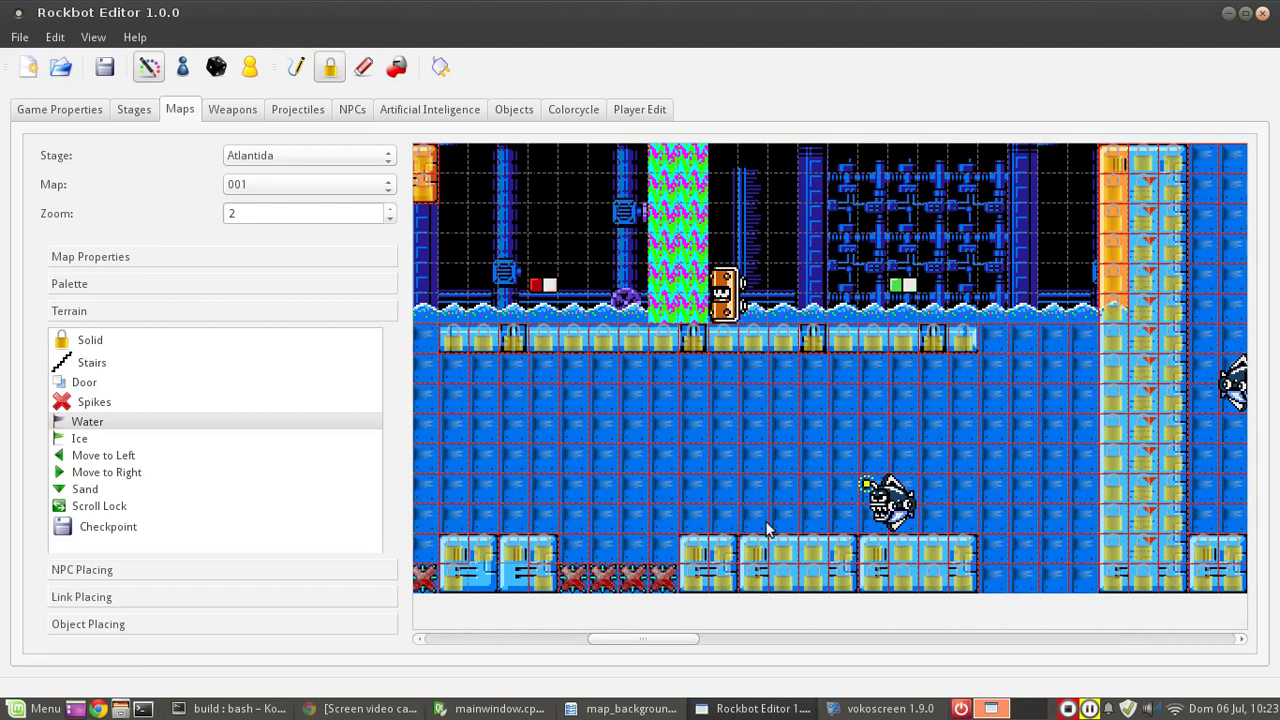
mouse_move(700, 651)
left_mouse_down()
mouse_move(714, 649)
mouse_move(702, 649)
left_mouse_up()
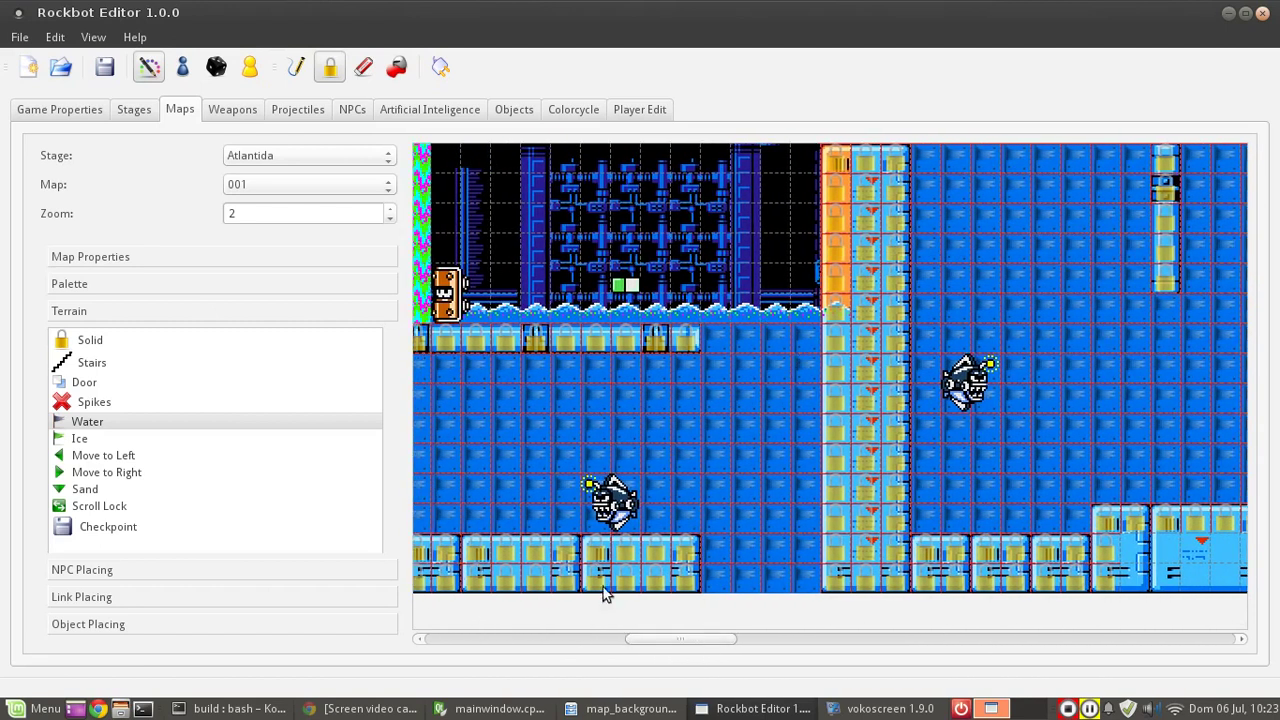
left_click_drag(711, 640, 738, 648)
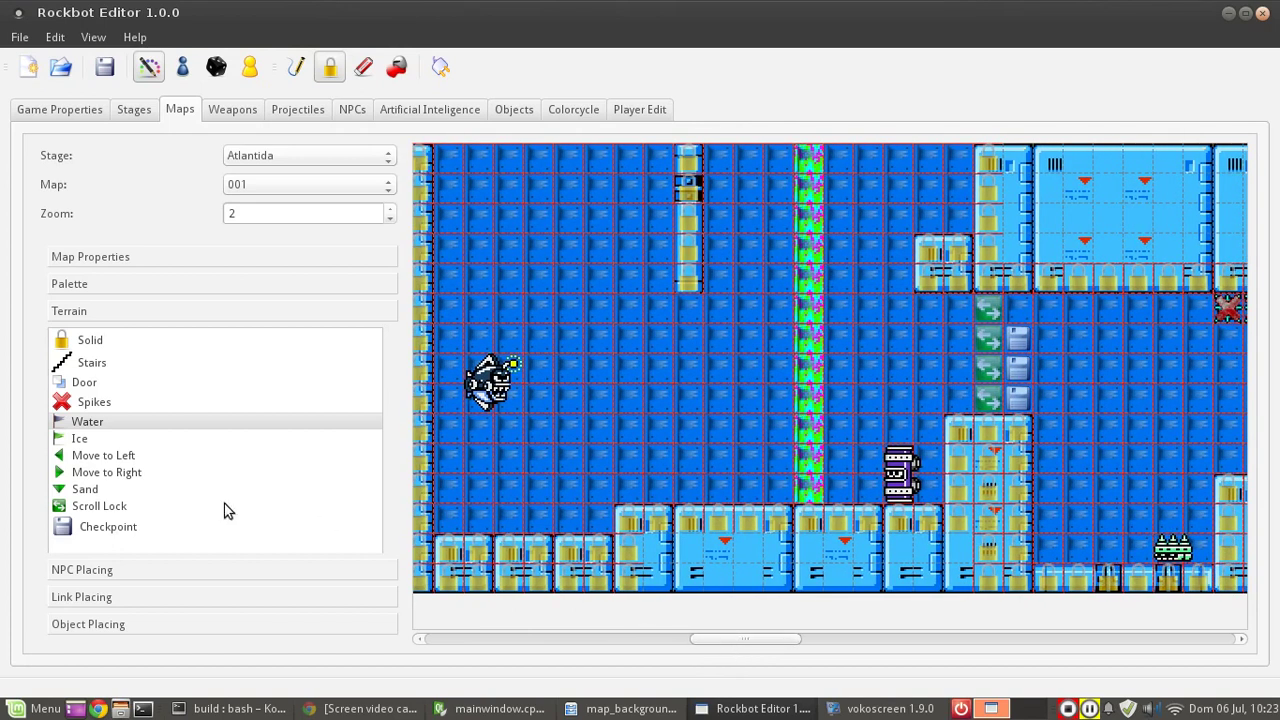
Select the Ice terrain and then Move to Left, and switch the stage back to Sun-God Realm.
left_click(95, 441)
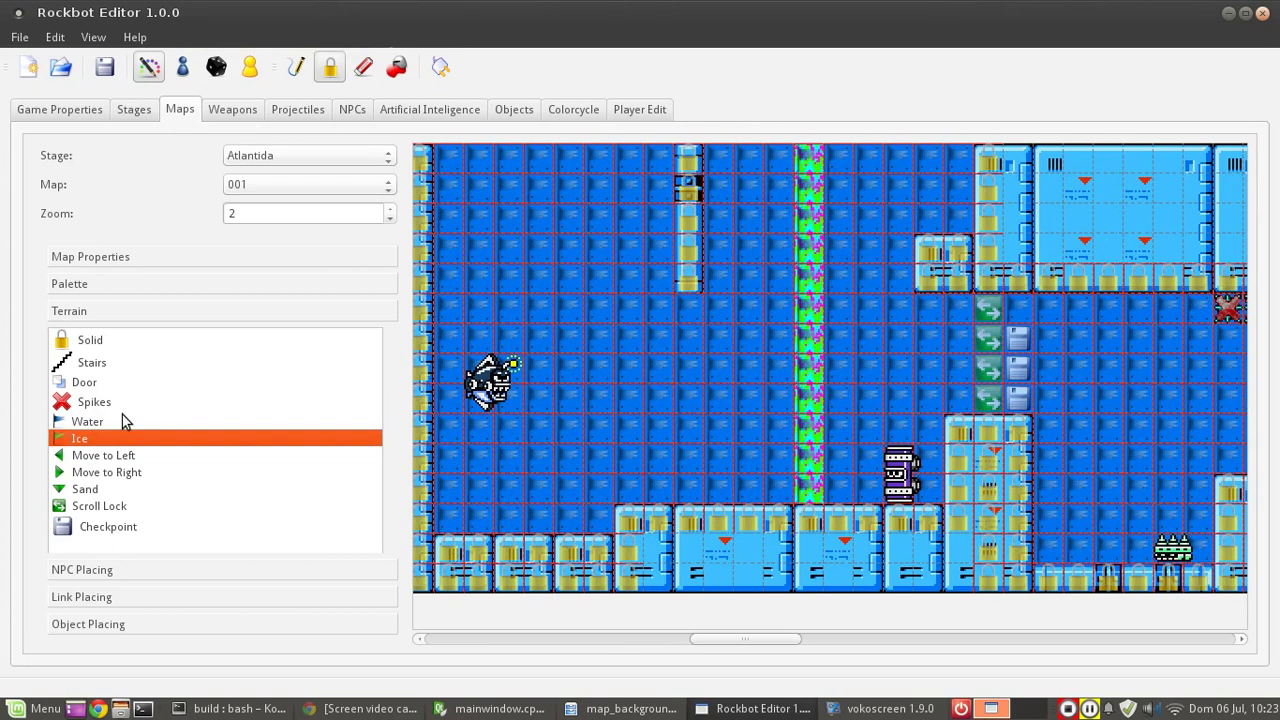
left_click_drag(720, 643, 449, 665)
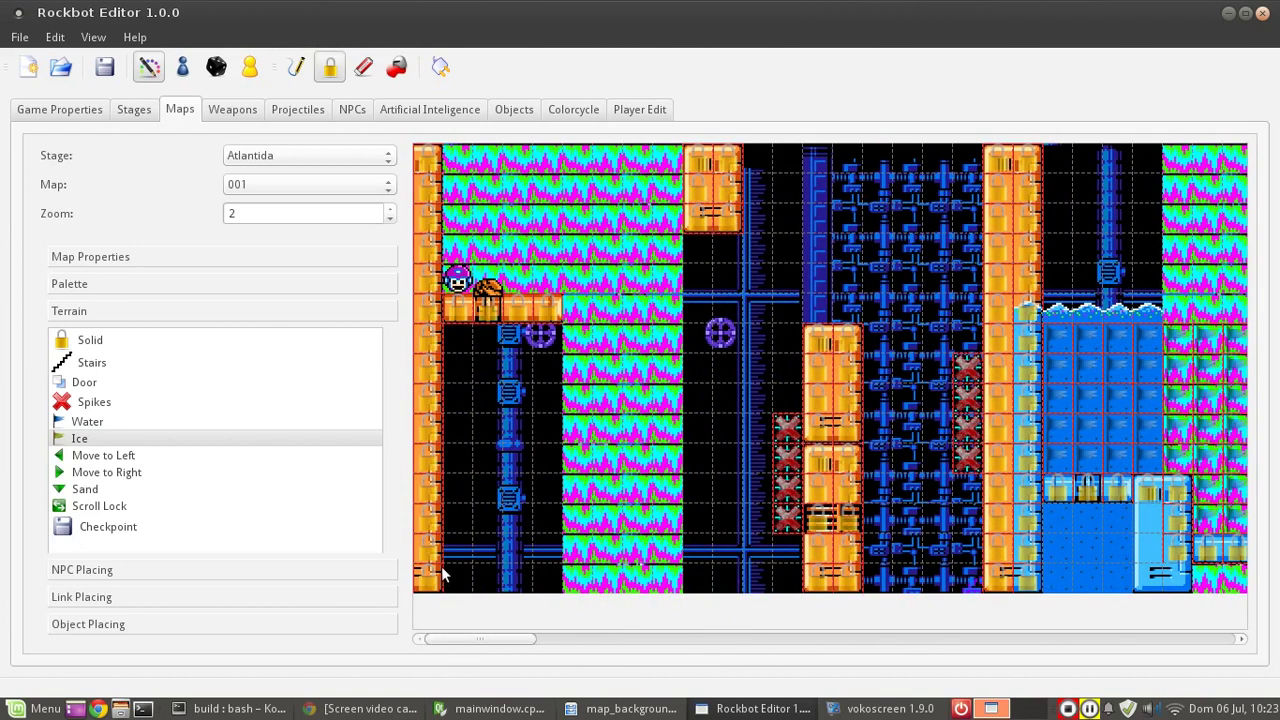
left_click(160, 456)
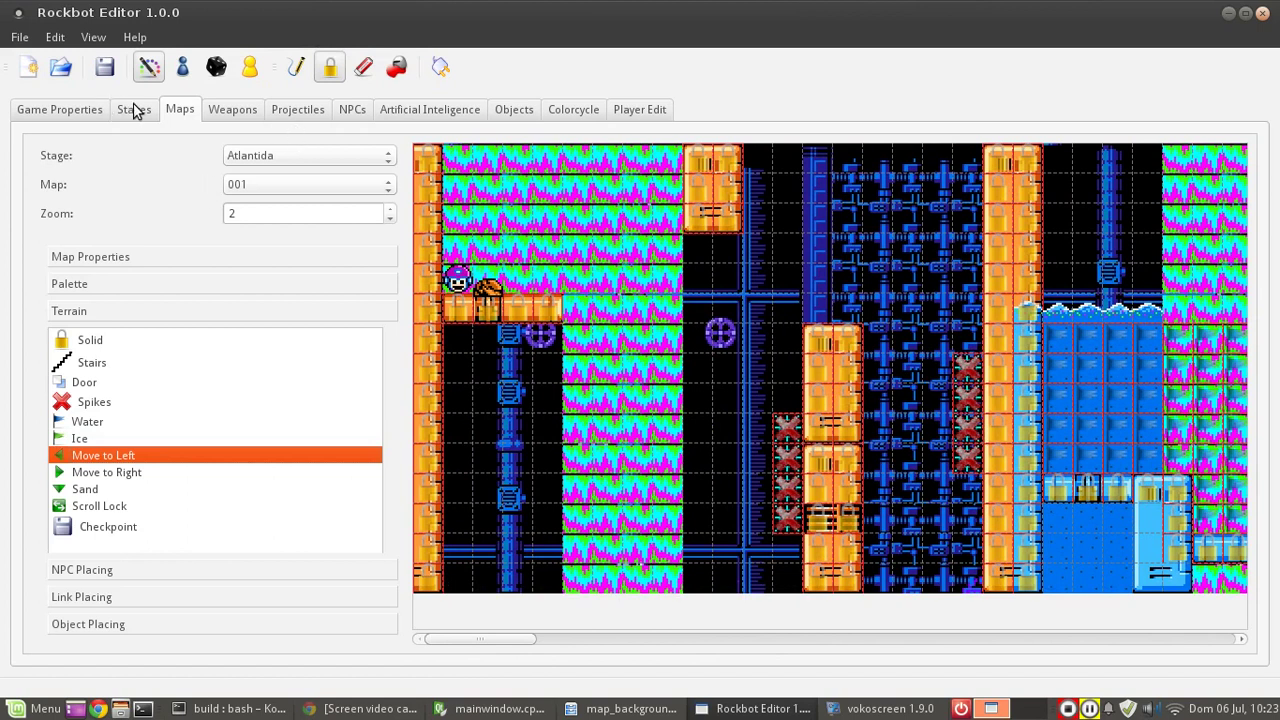
scroll(273, 156, "down", 1)
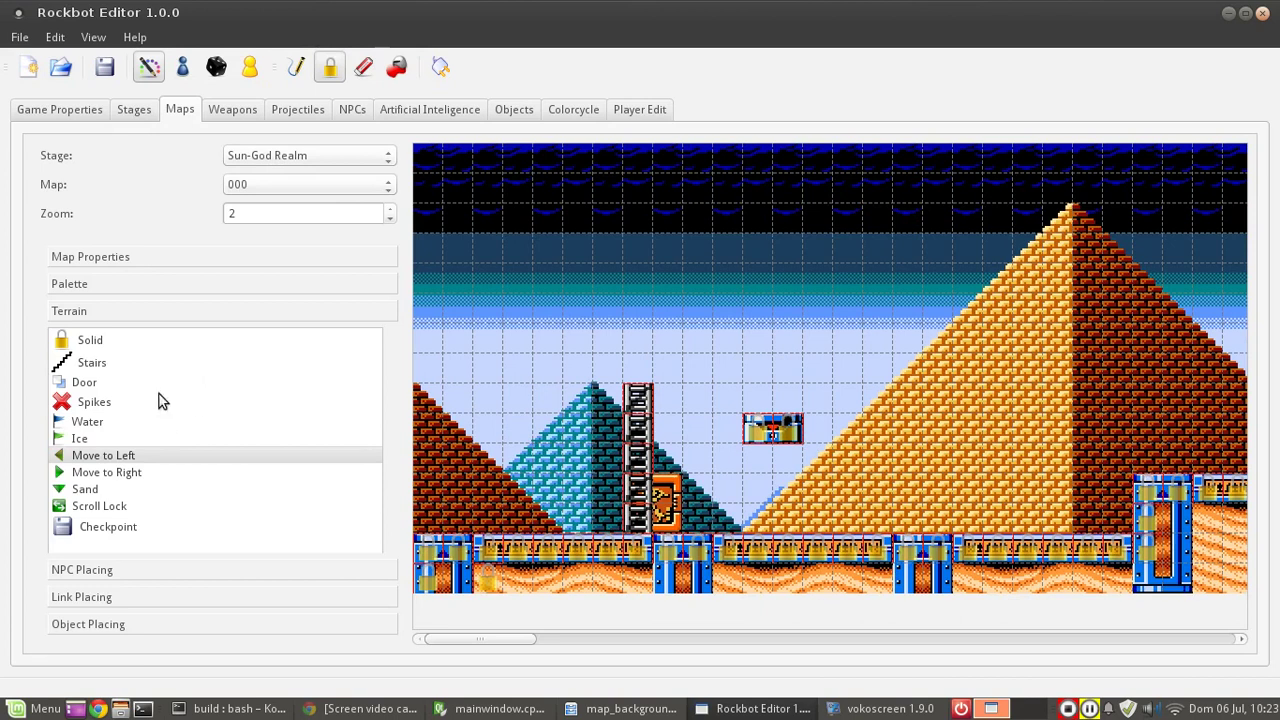
On palette level 1, draw a three-tile right-pointing conveyor over the floating block and a three-tile left-pointing conveyor one tile beyond it.
left_click(167, 283)
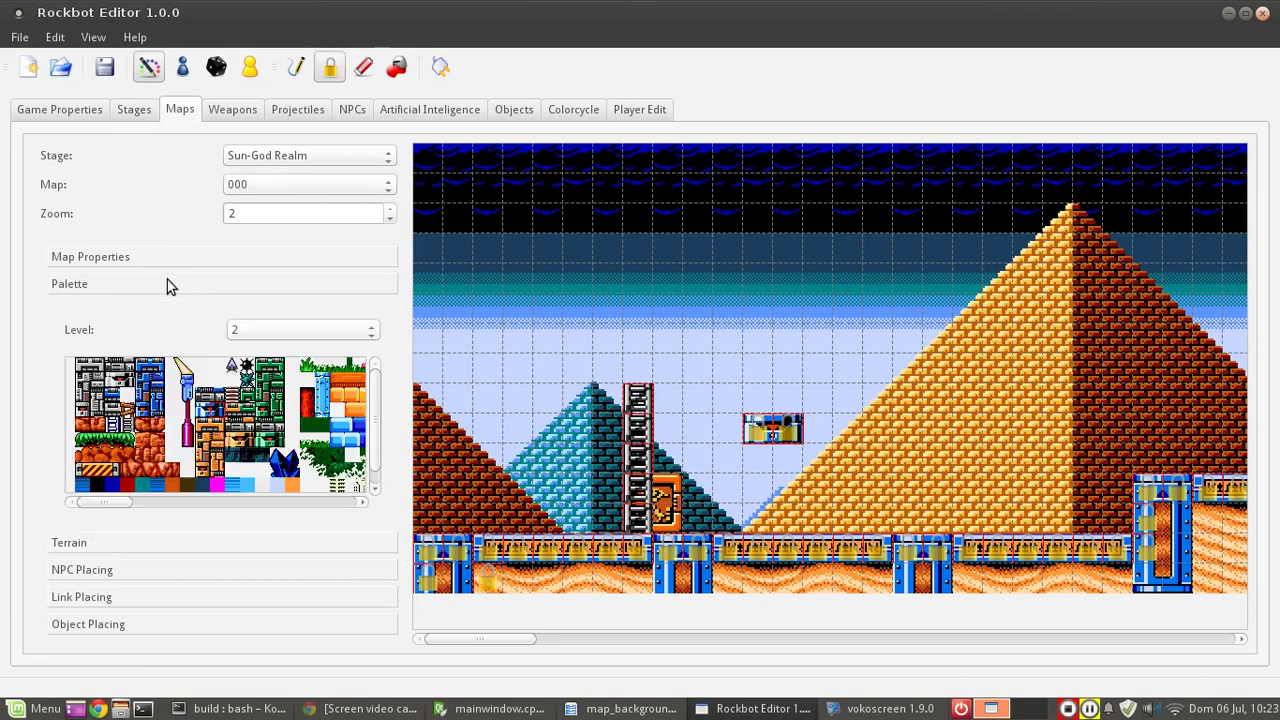
scroll(274, 337, "up", 1)
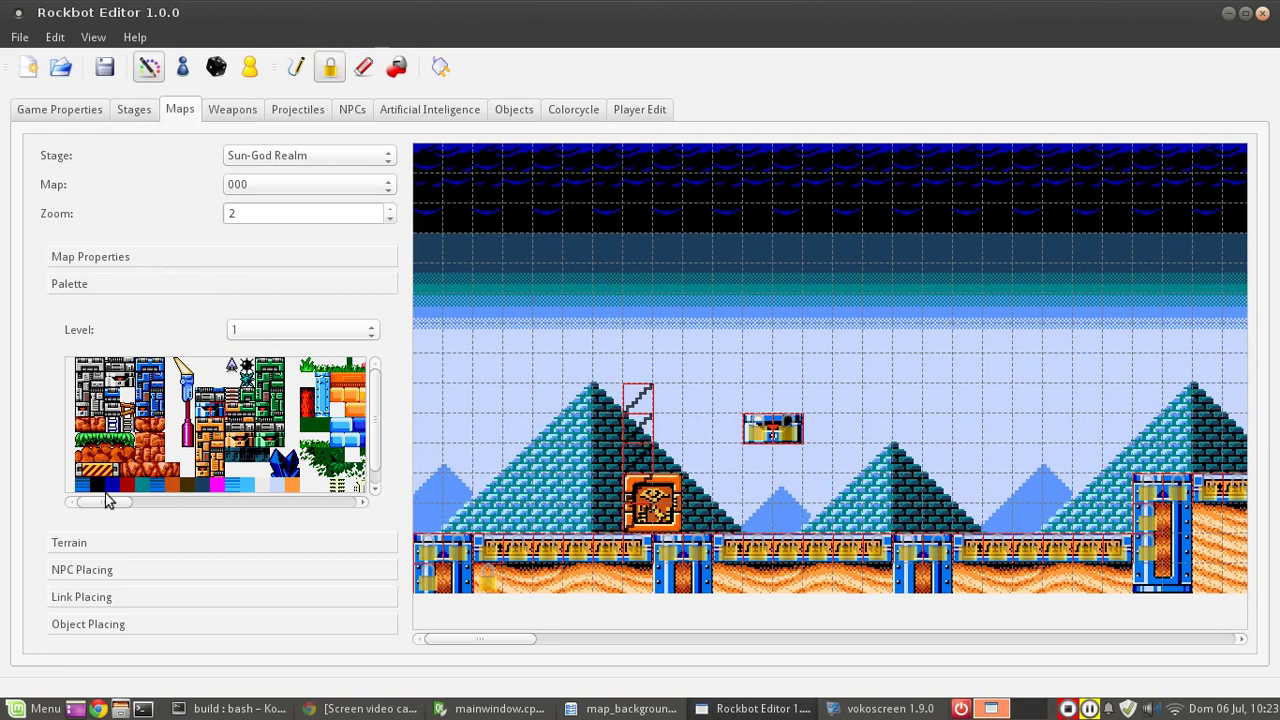
left_click_drag(116, 503, 166, 504)
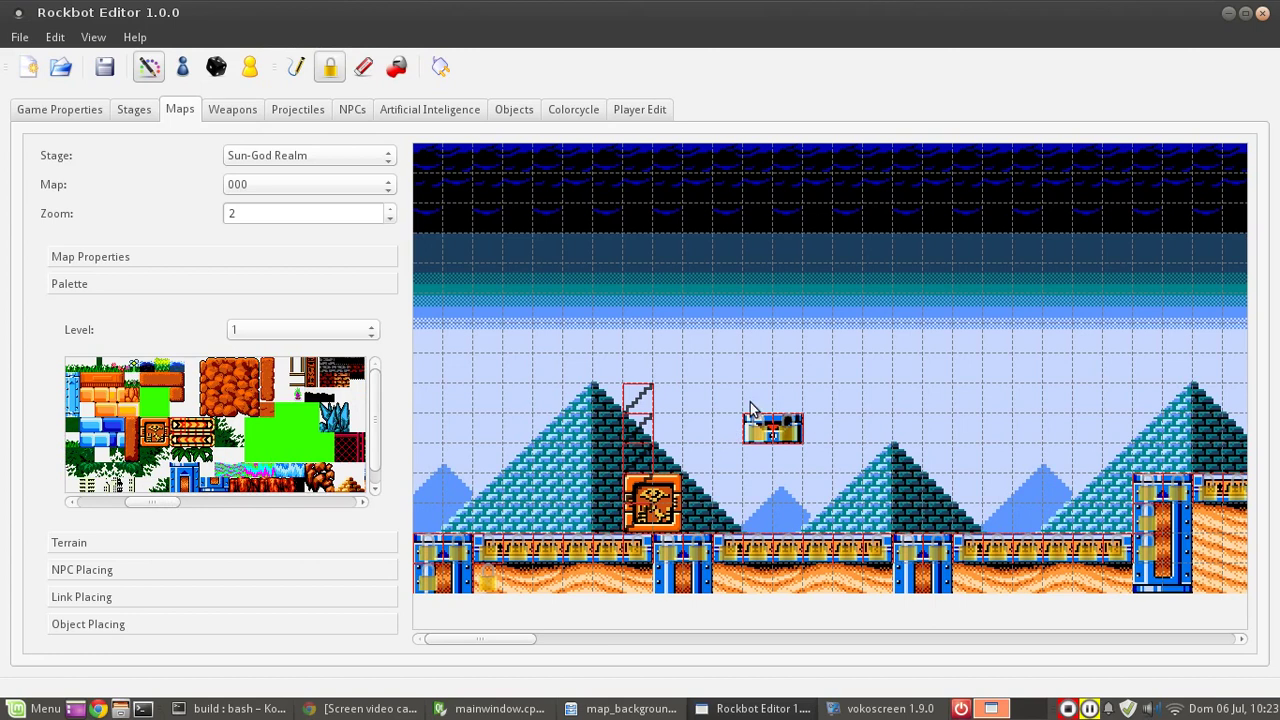
left_click(296, 68)
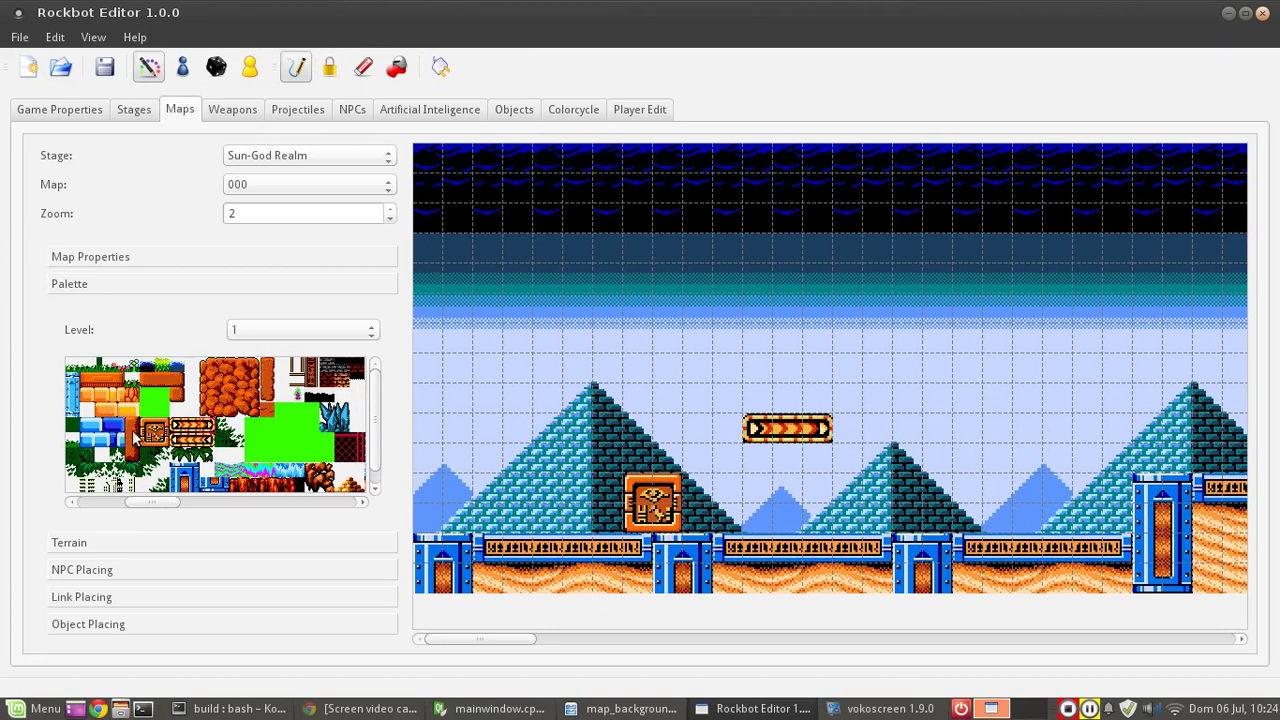
left_click(880, 432)
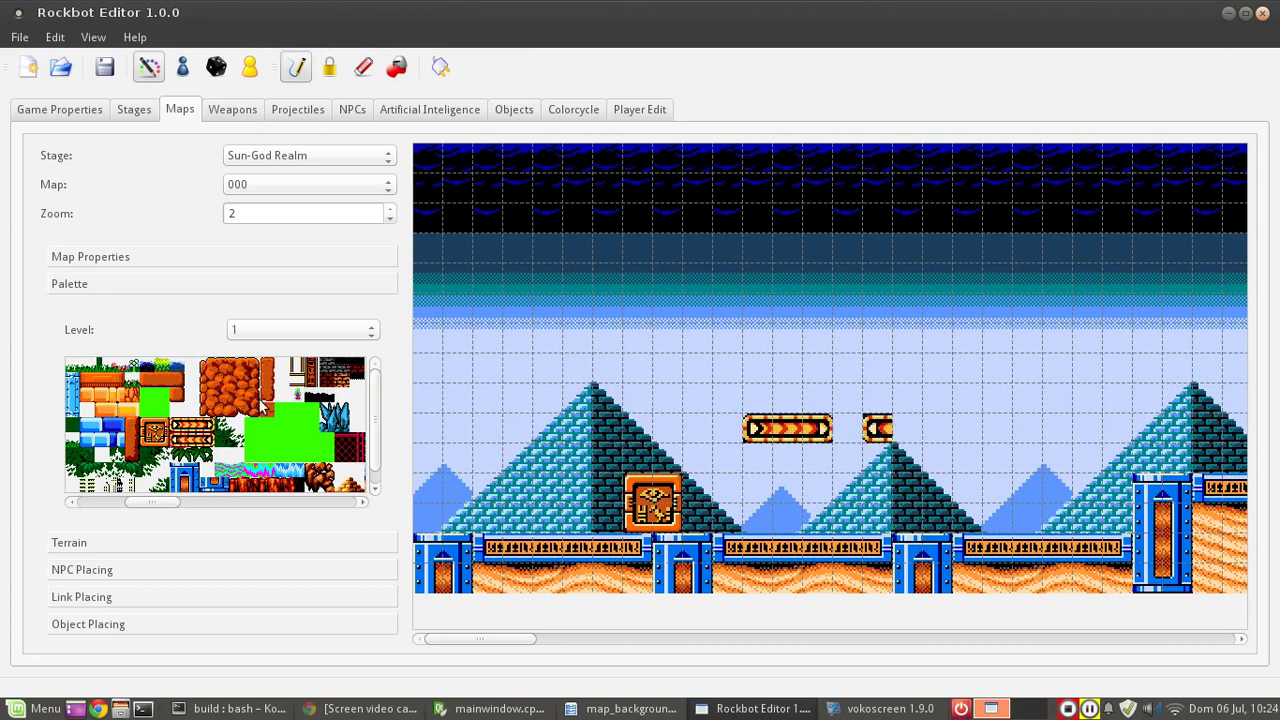
left_click(918, 436)
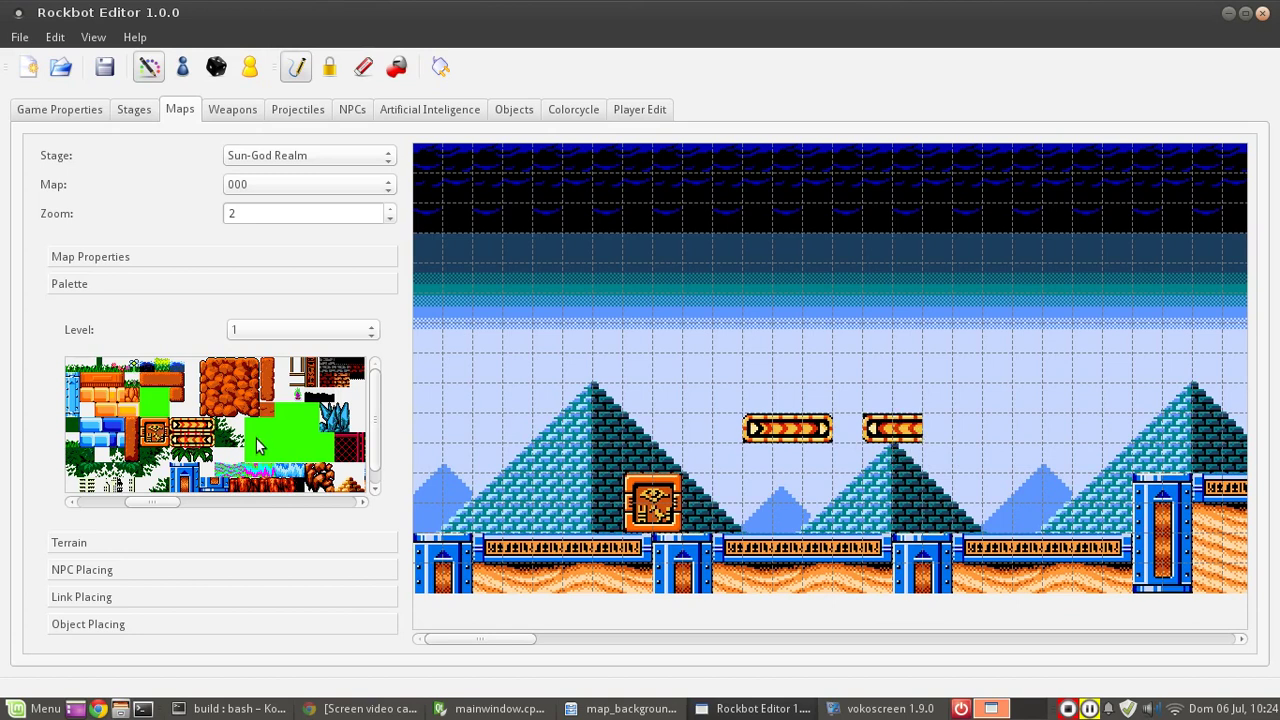
left_click(934, 432)
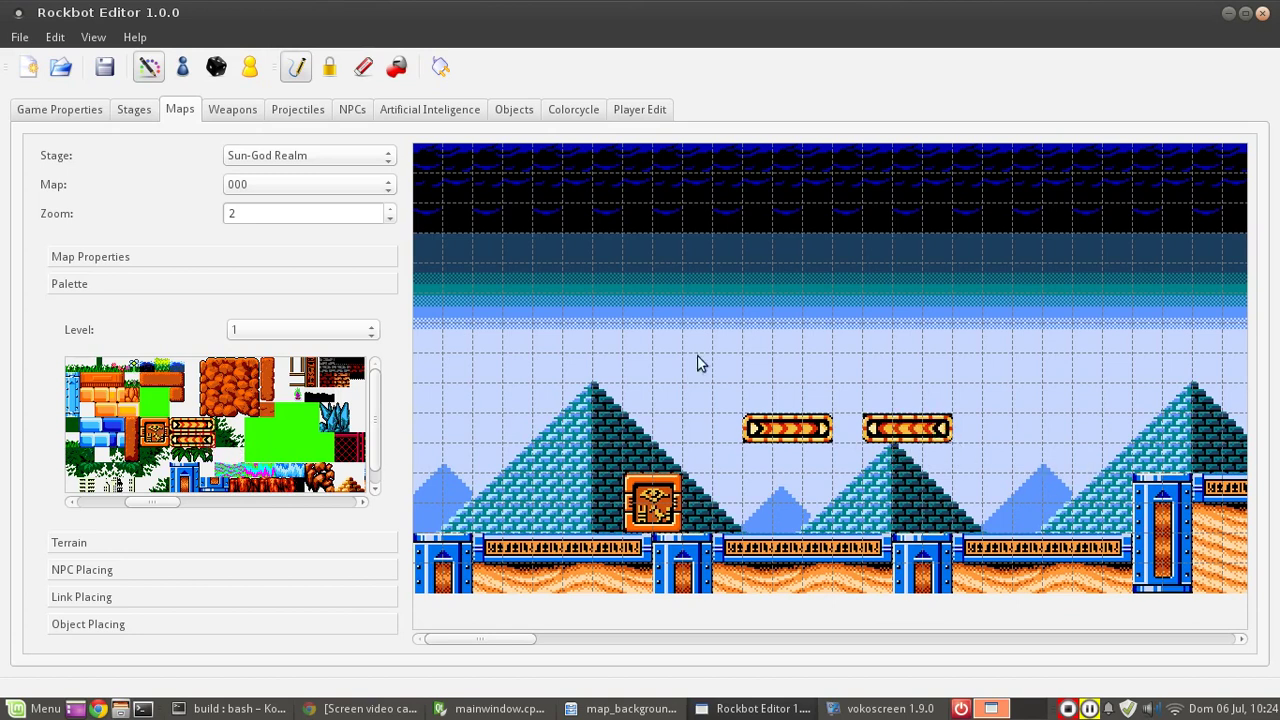
Mark the left-pointing conveyor's three tiles as Move to Left terrain and the right-pointing conveyor's tiles as Move to Right.
left_click(320, 74)
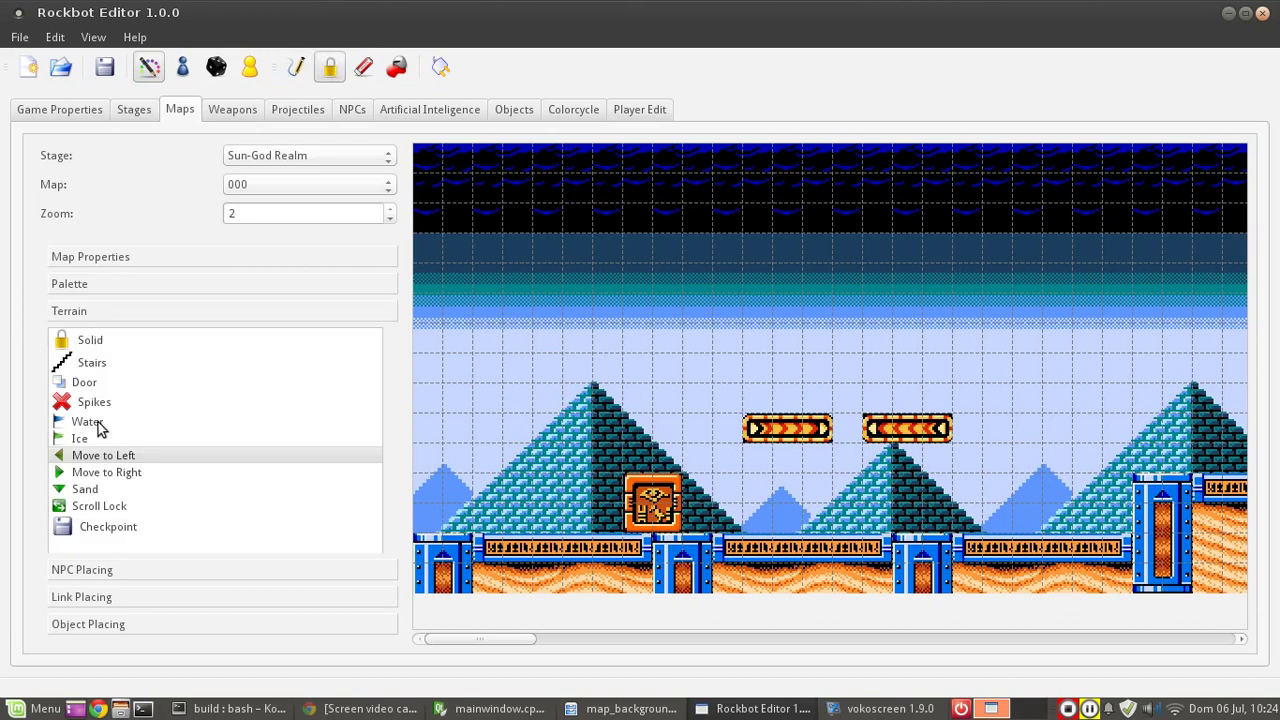
left_click(96, 455)
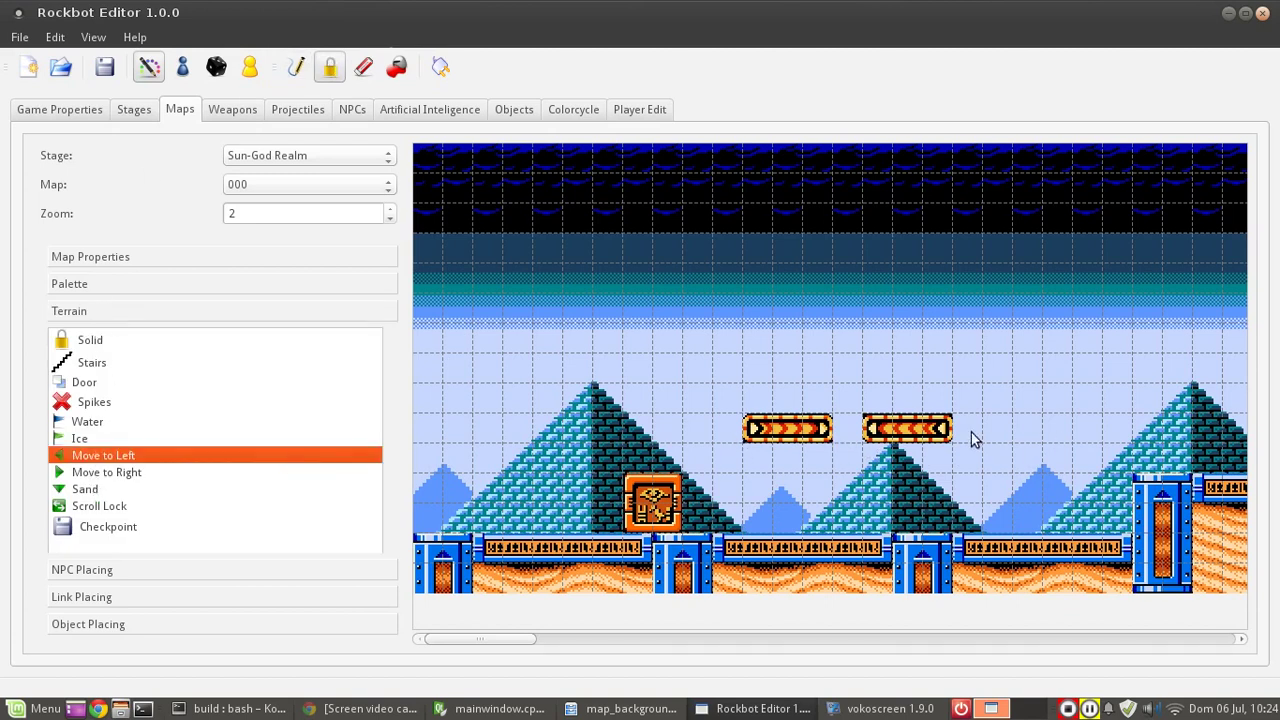
left_click_drag(872, 434, 940, 432)
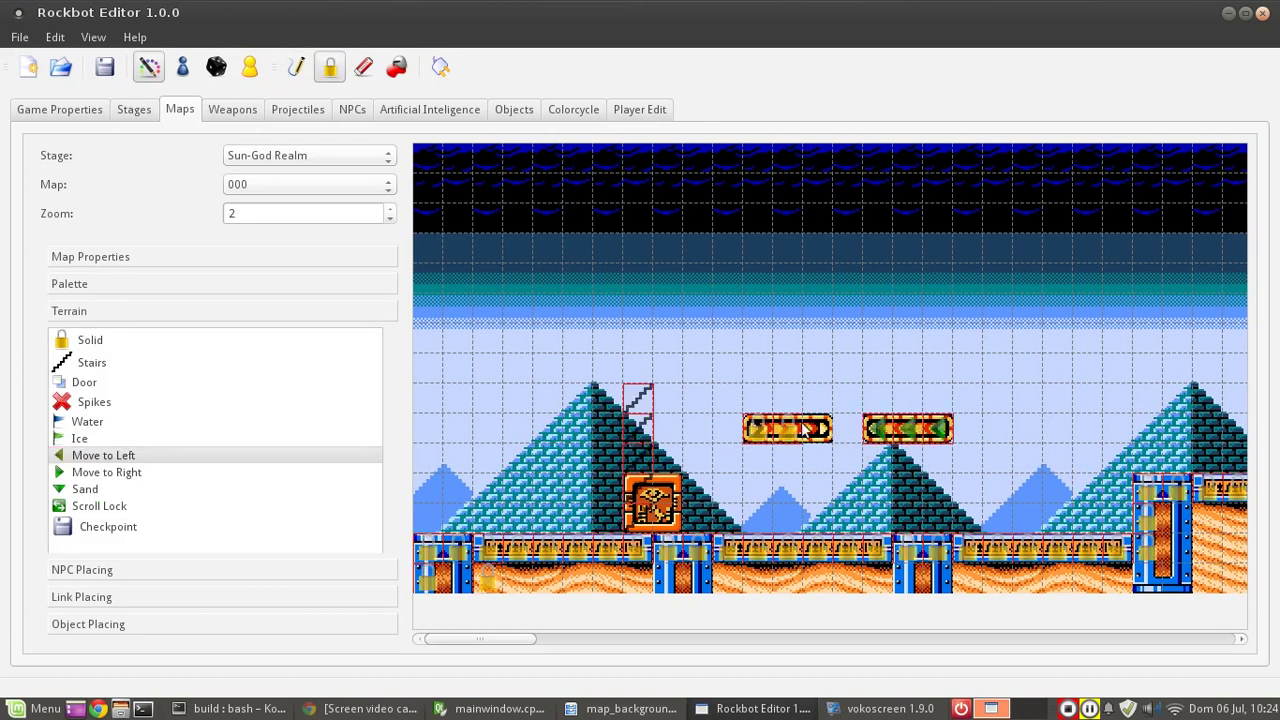
left_click(108, 472)
left_click(767, 432)
mouse_move(767, 432)
left_mouse_down()
mouse_move(825, 432)
mouse_move(800, 430)
left_mouse_up()
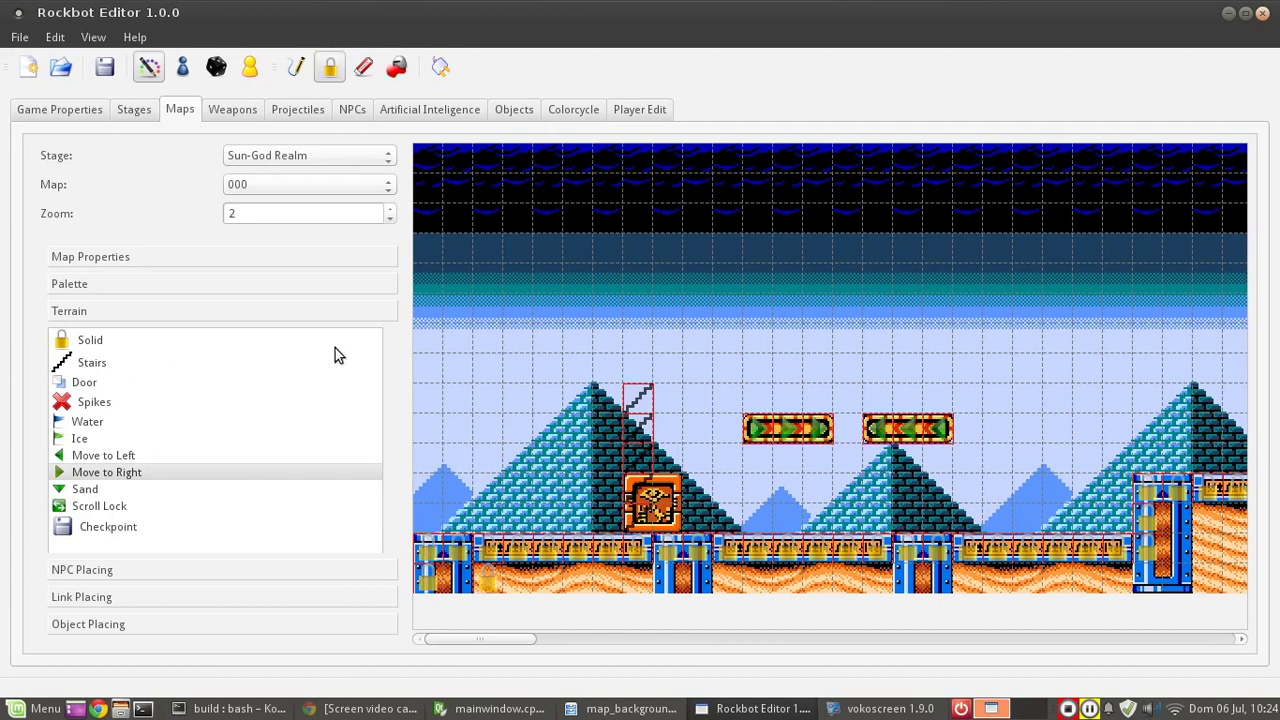
Try Solid terrain on the right-pointing conveyor's last tile, restore its Move to Right terrain, and leave Sand selected.
left_click(115, 342)
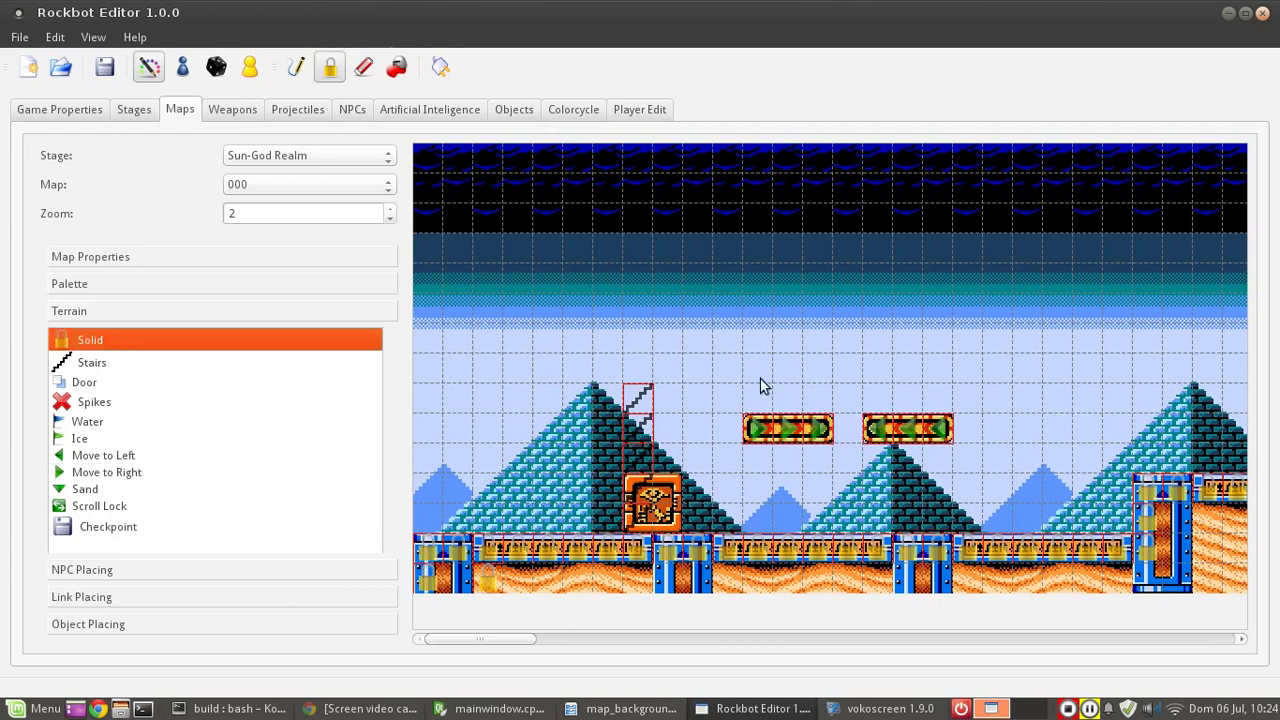
left_click(825, 432)
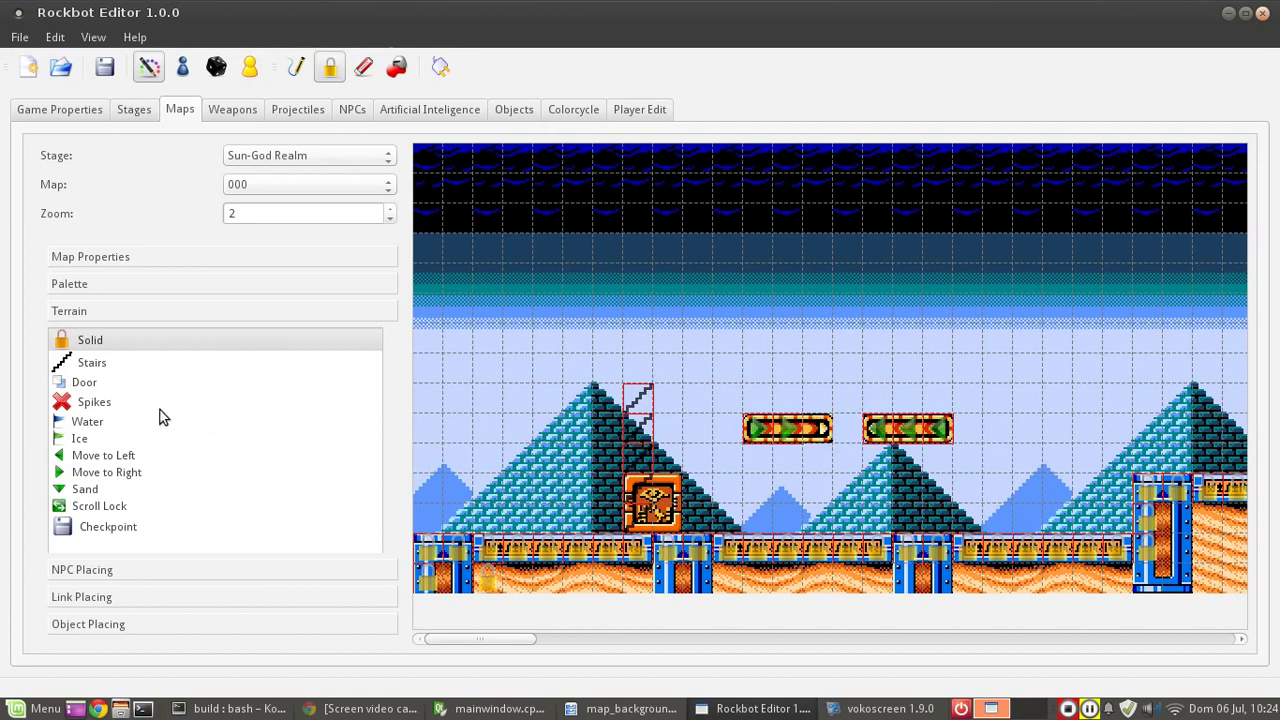
left_click(85, 474)
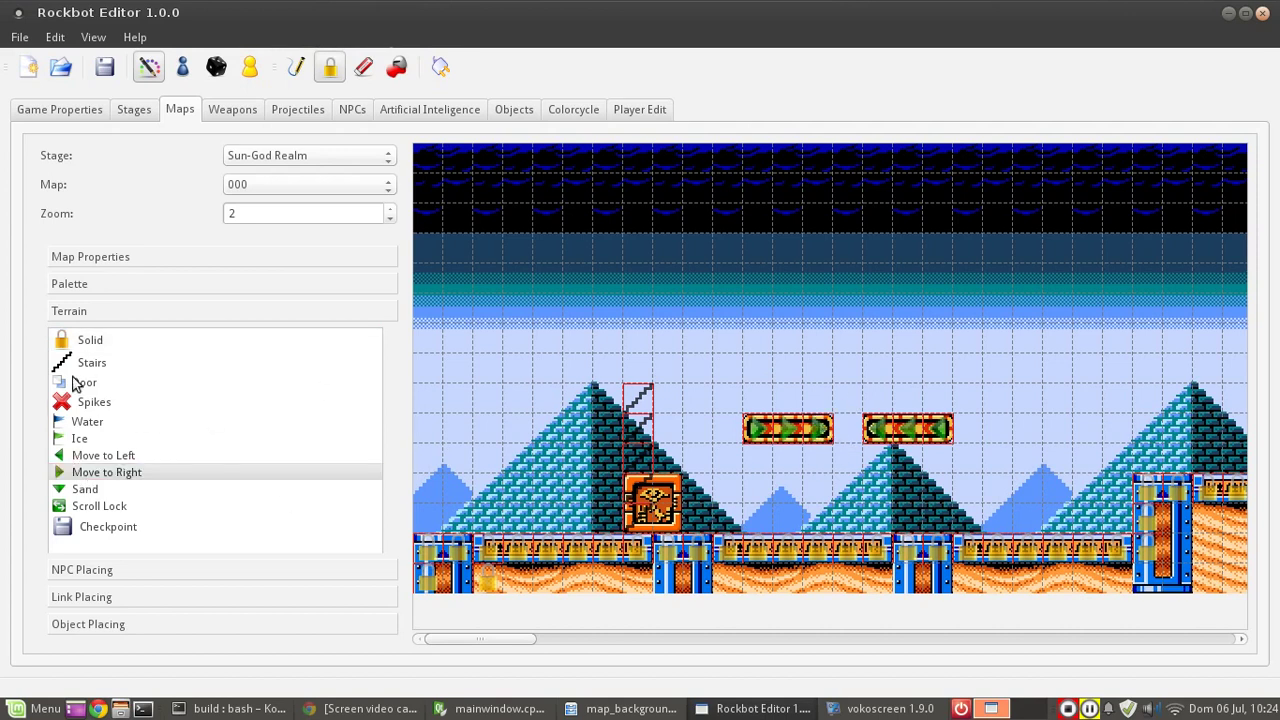
left_click(85, 490)
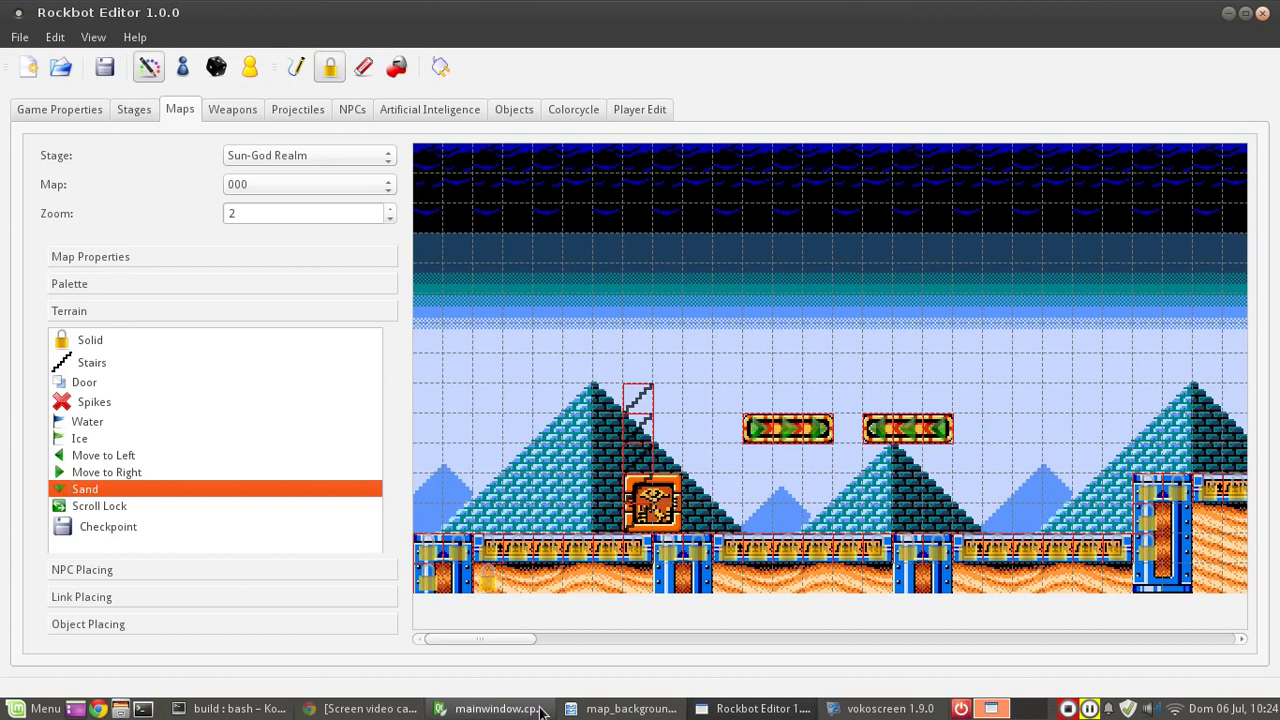
Switch to the Konsole terminal and launch the game again with ./rockbot --quickload.
left_click(230, 708)
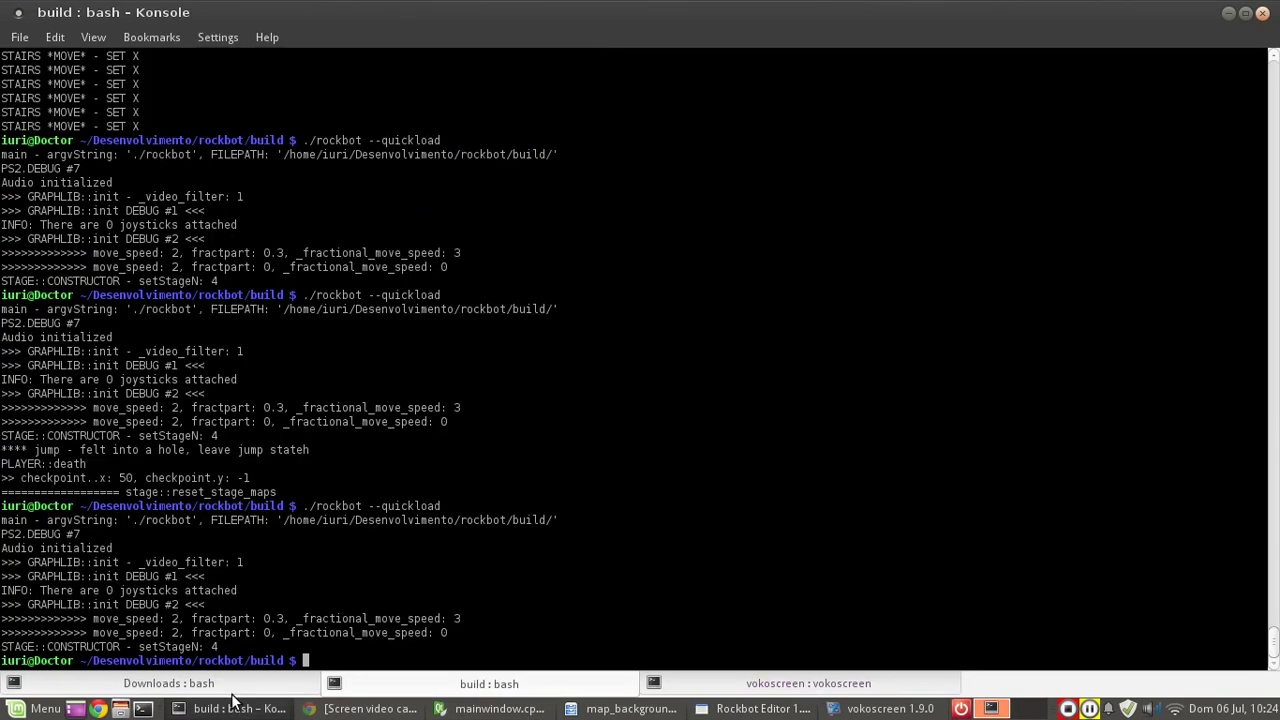
key("Up")
key("Return")
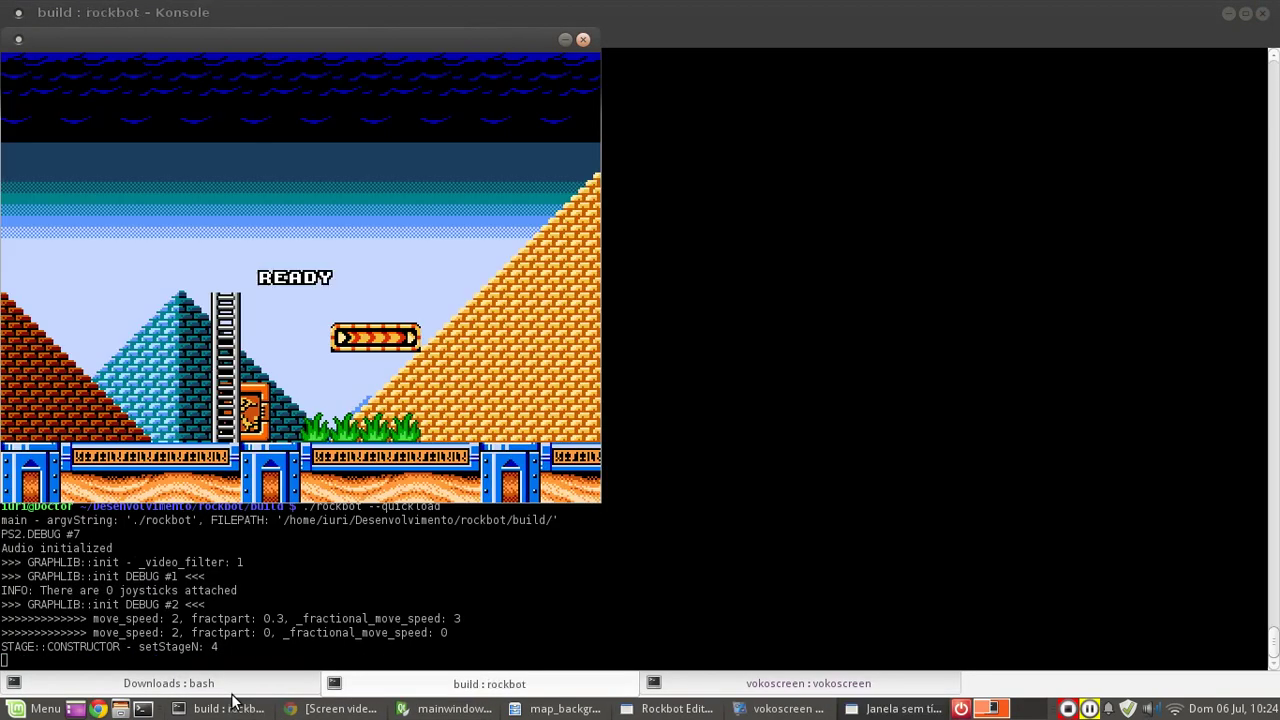
Play the stage by climbing the ladder, jumping off and running past the conveyor, then quit the game and return to Rockbot Editor.
key("Up")
key("x")
key("Left")
key("Right")
key("Up")
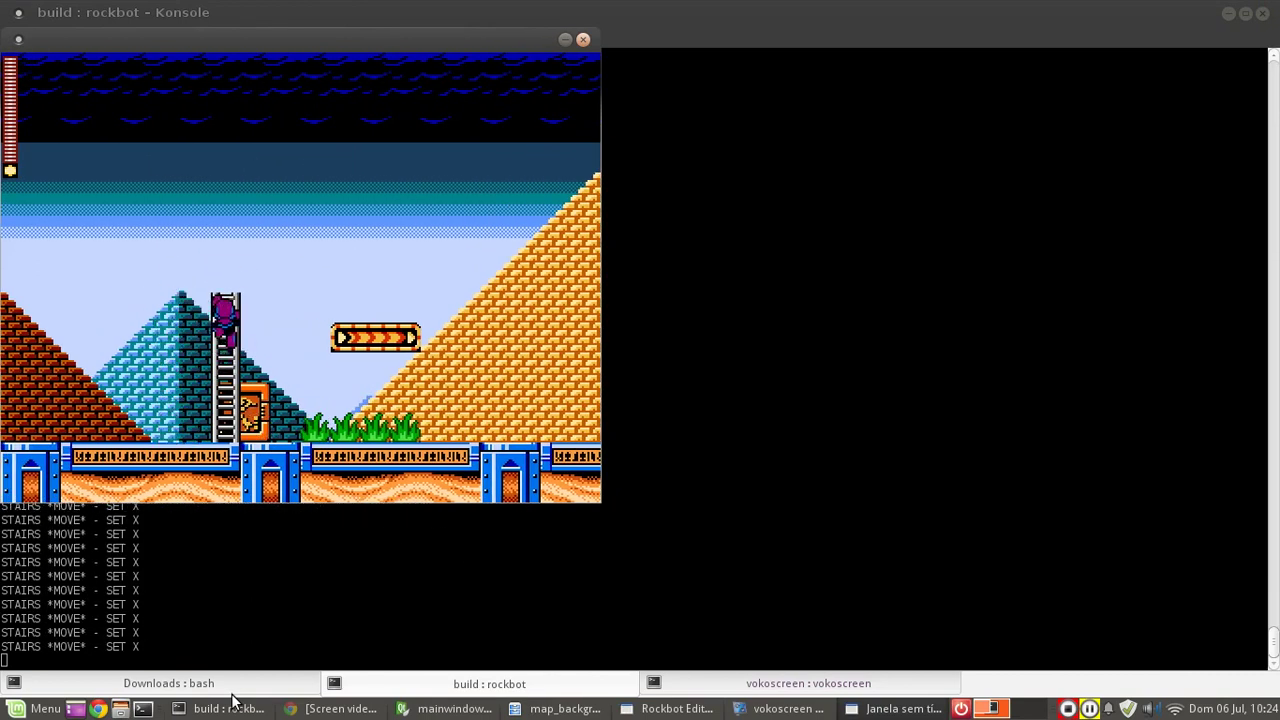
key("x")
key("Right")
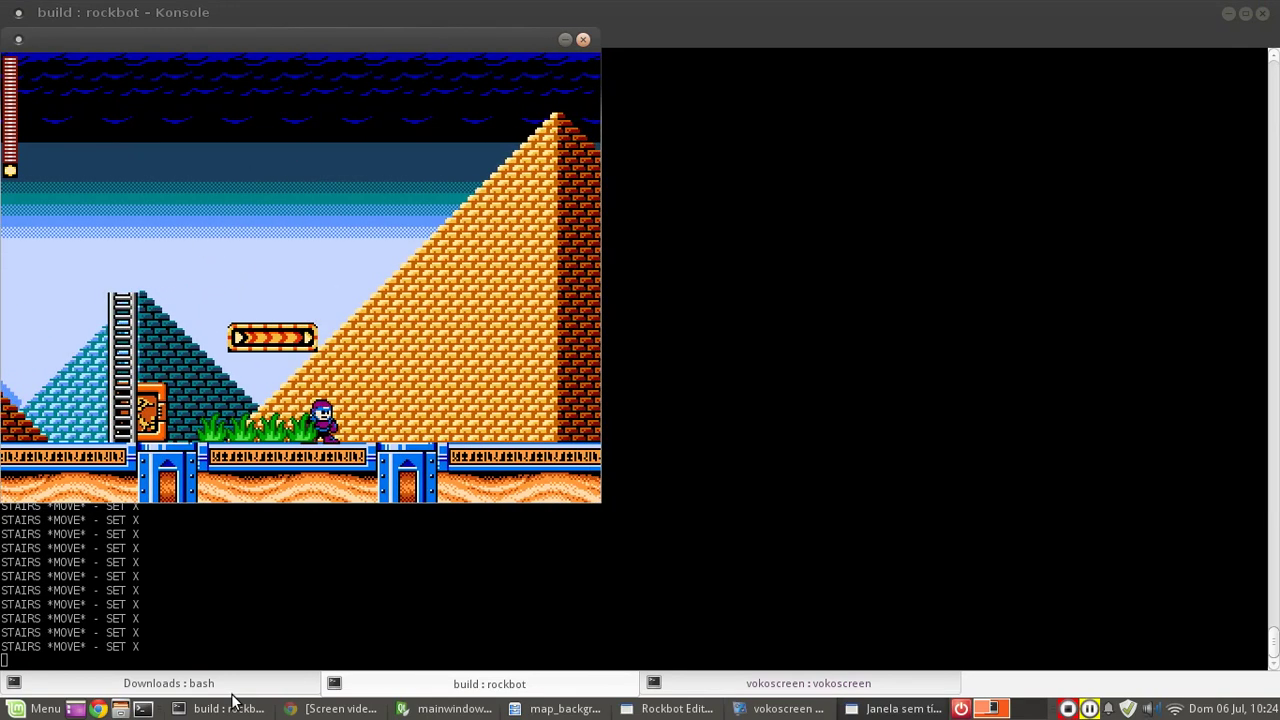
key("Escape")
key("Return")
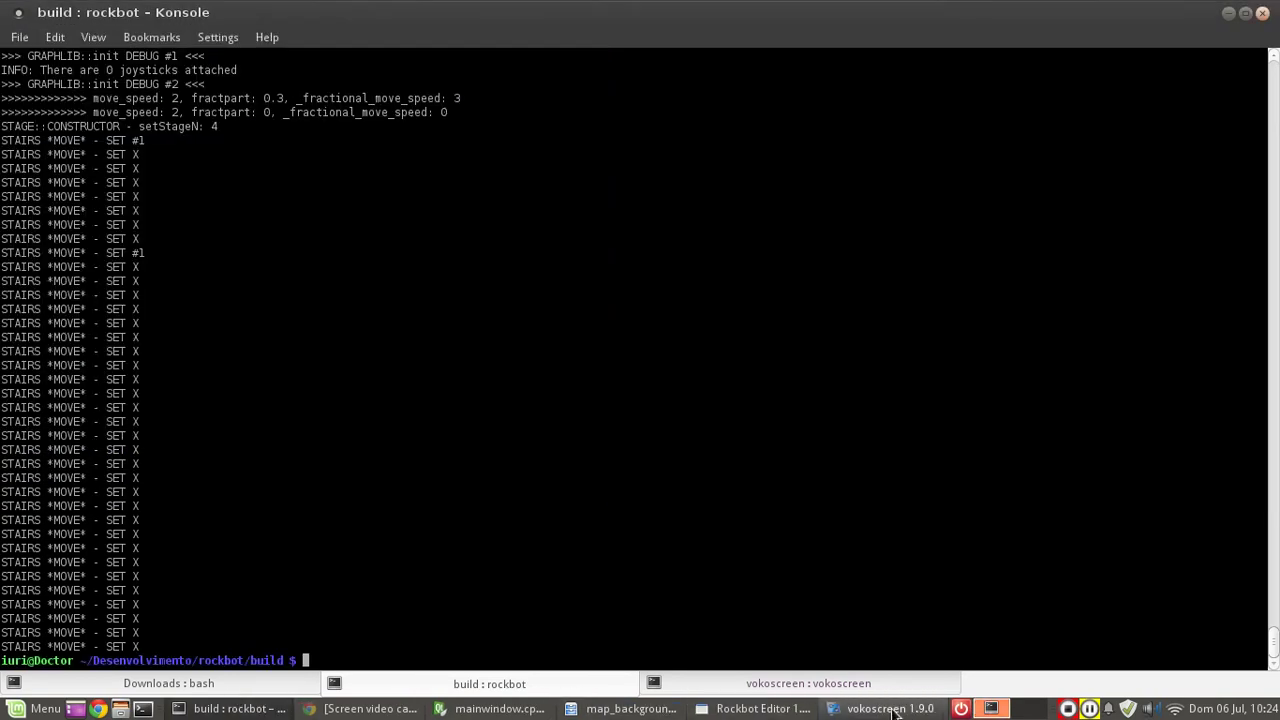
left_click(768, 708)
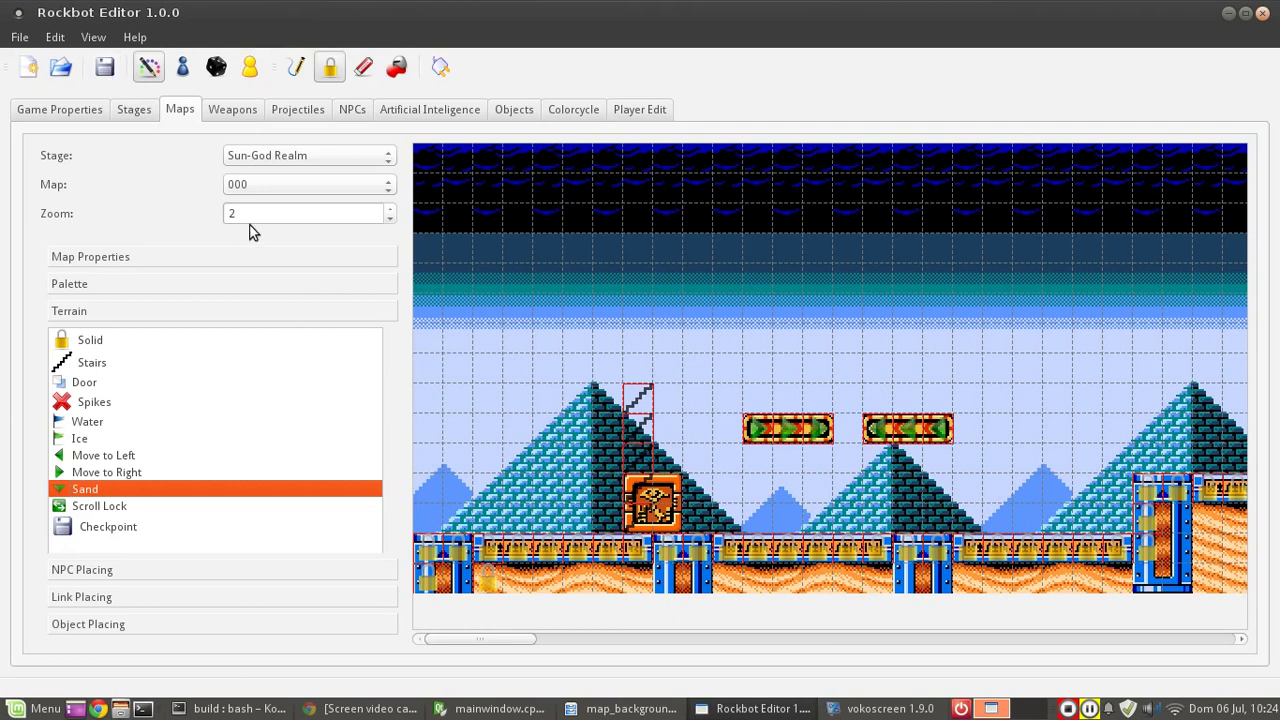
Paint a column of nine Checkpoint terrain tiles above the pillar, immediately to the right of the Scroll Lock column in map 000.
left_click(187, 283)
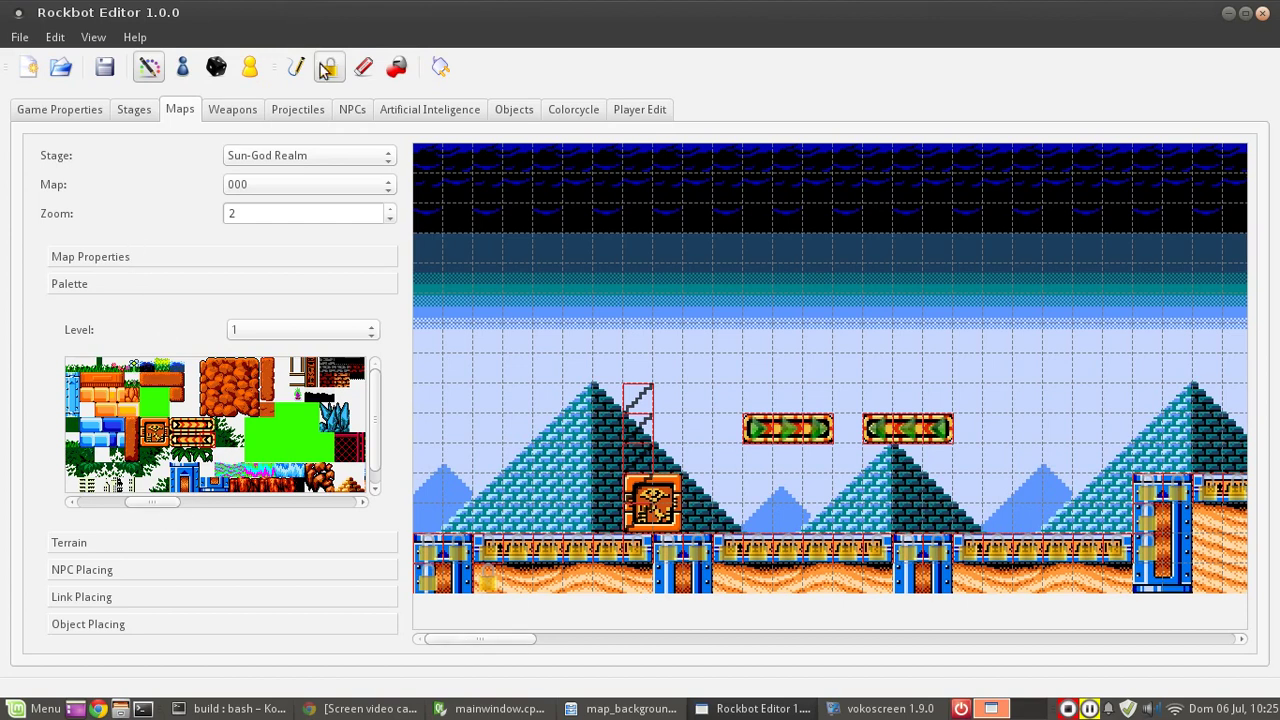
left_click(118, 543)
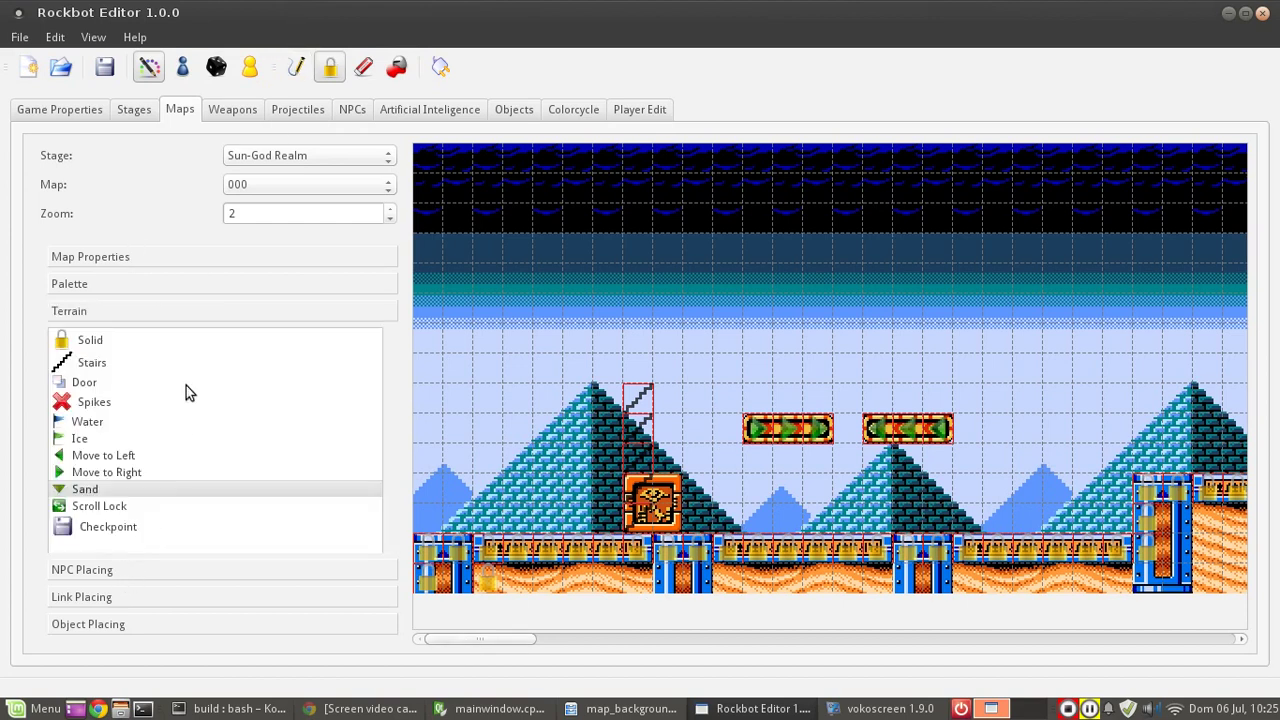
left_click(152, 530)
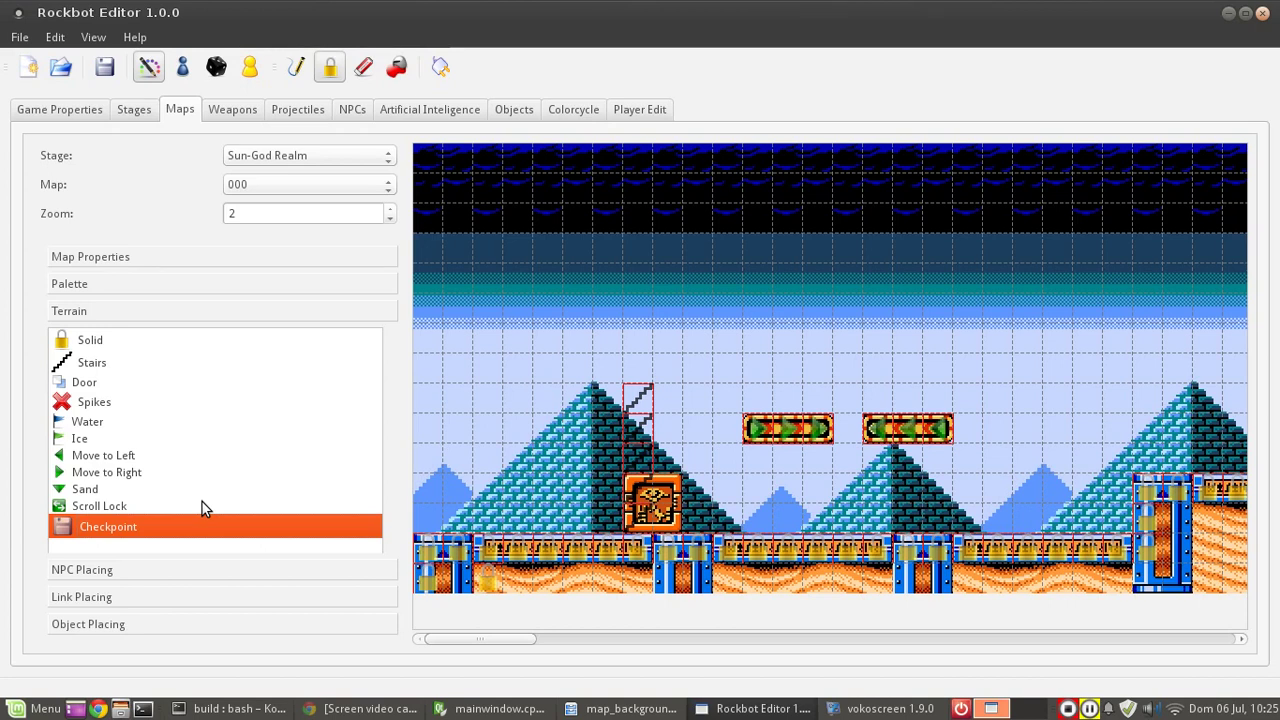
left_click_drag(512, 638, 617, 630)
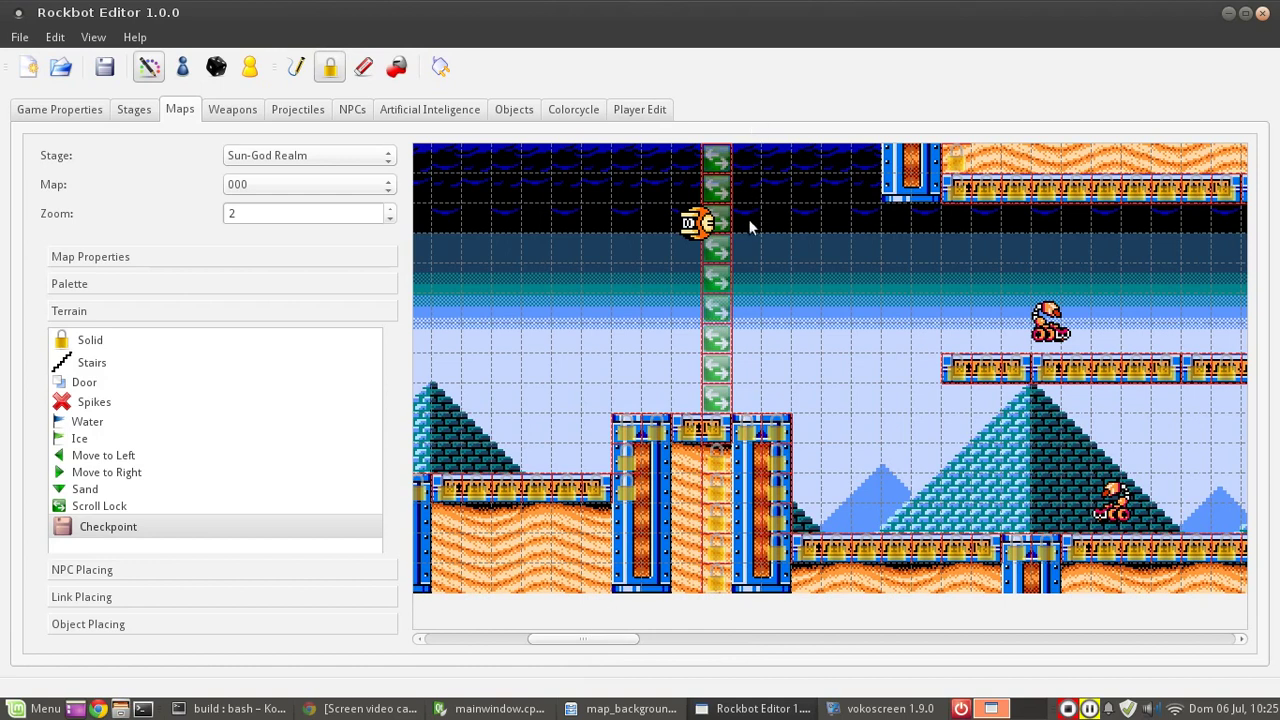
left_click_drag(560, 643, 443, 640)
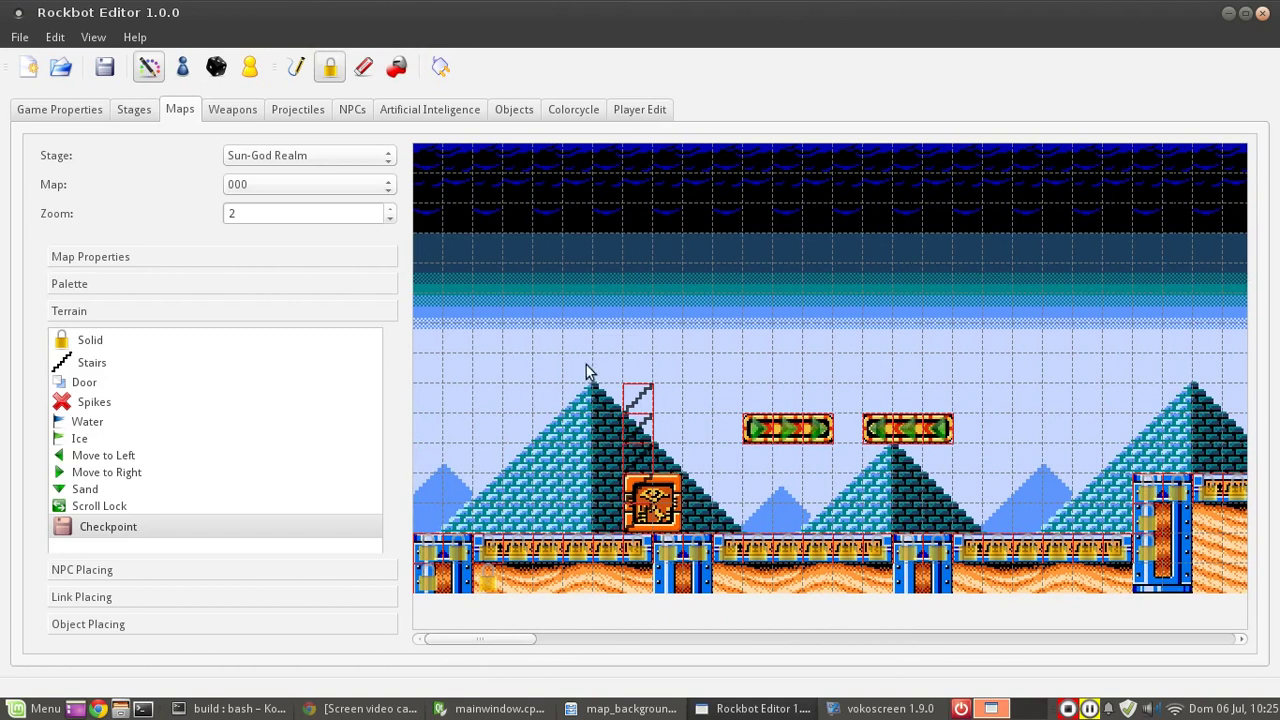
left_click_drag(506, 640, 618, 642)
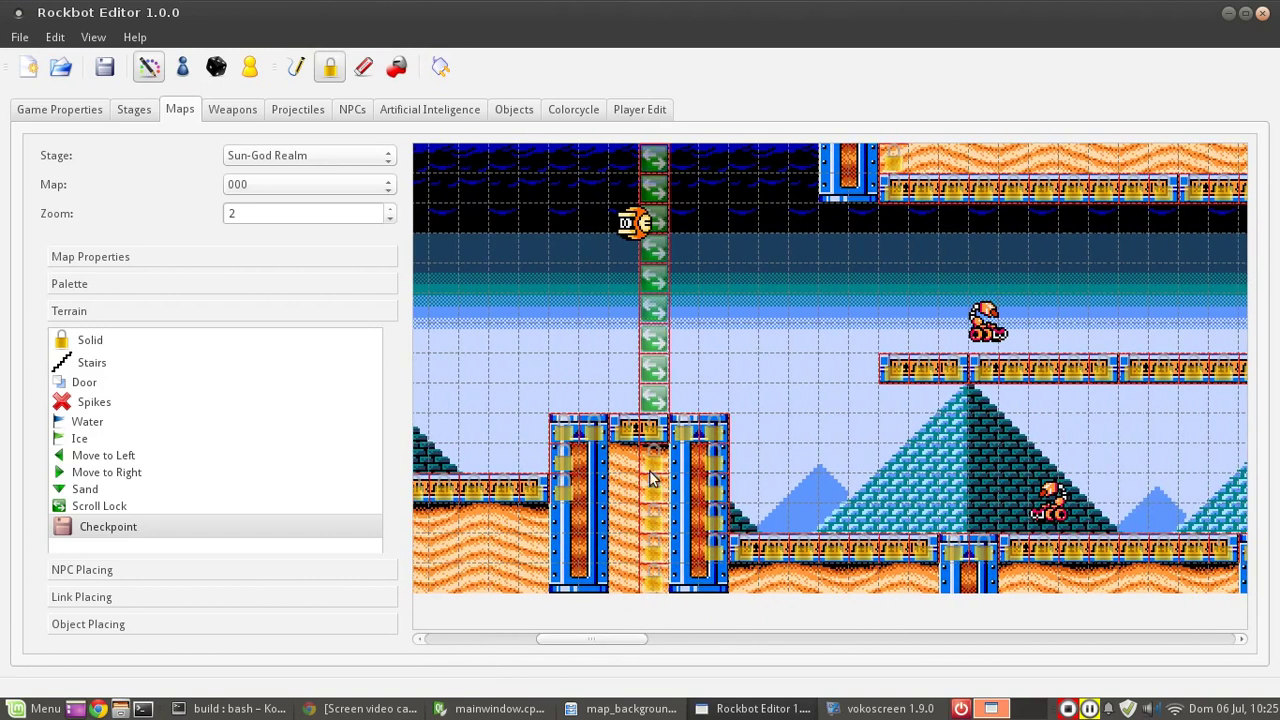
mouse_move(684, 160)
left_mouse_down()
mouse_move(713, 255)
mouse_move(700, 385)
mouse_move(712, 400)
mouse_move(668, 405)
mouse_move(740, 292)
left_mouse_up()
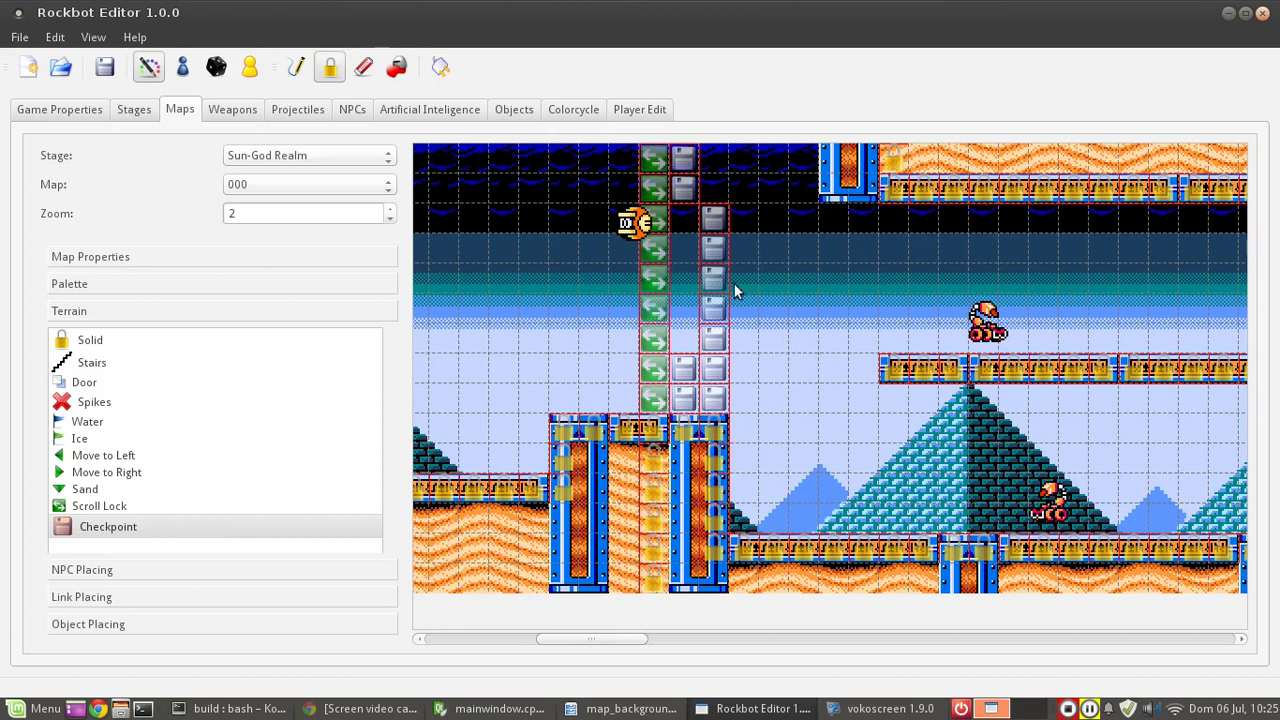
left_click_drag(723, 225, 714, 400)
left_click_drag(684, 355, 684, 220)
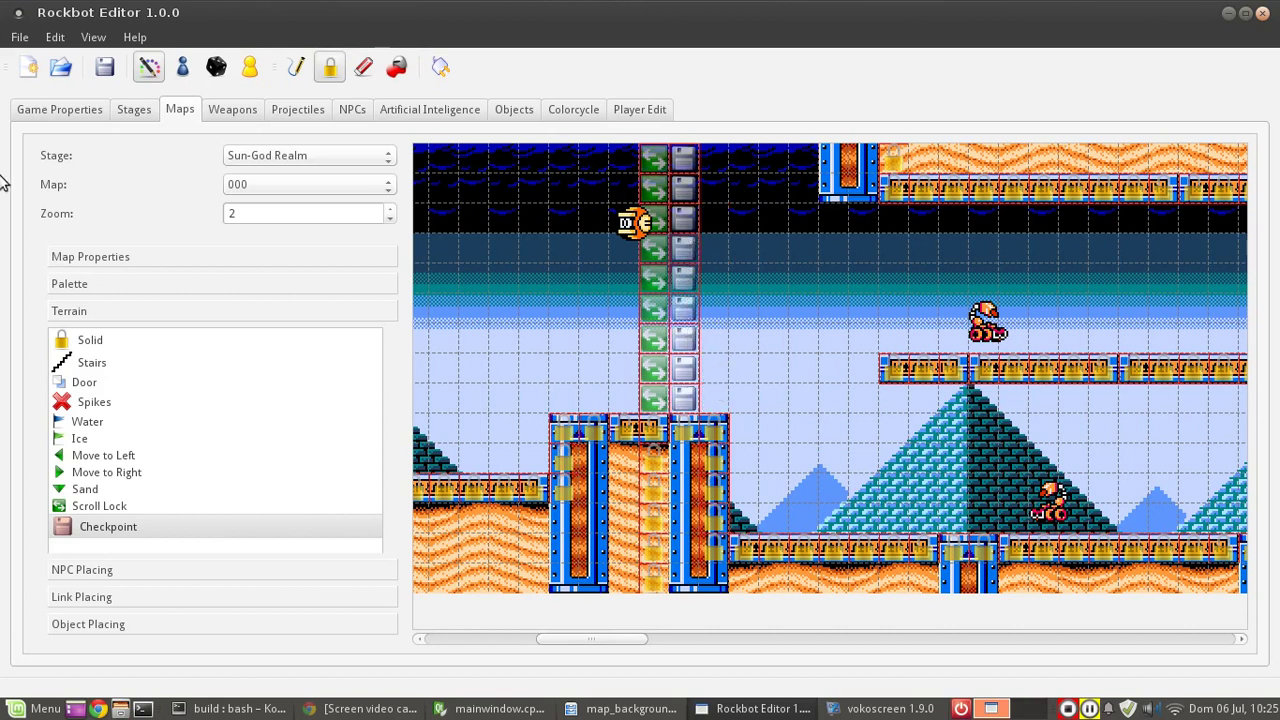
left_click(142, 66)
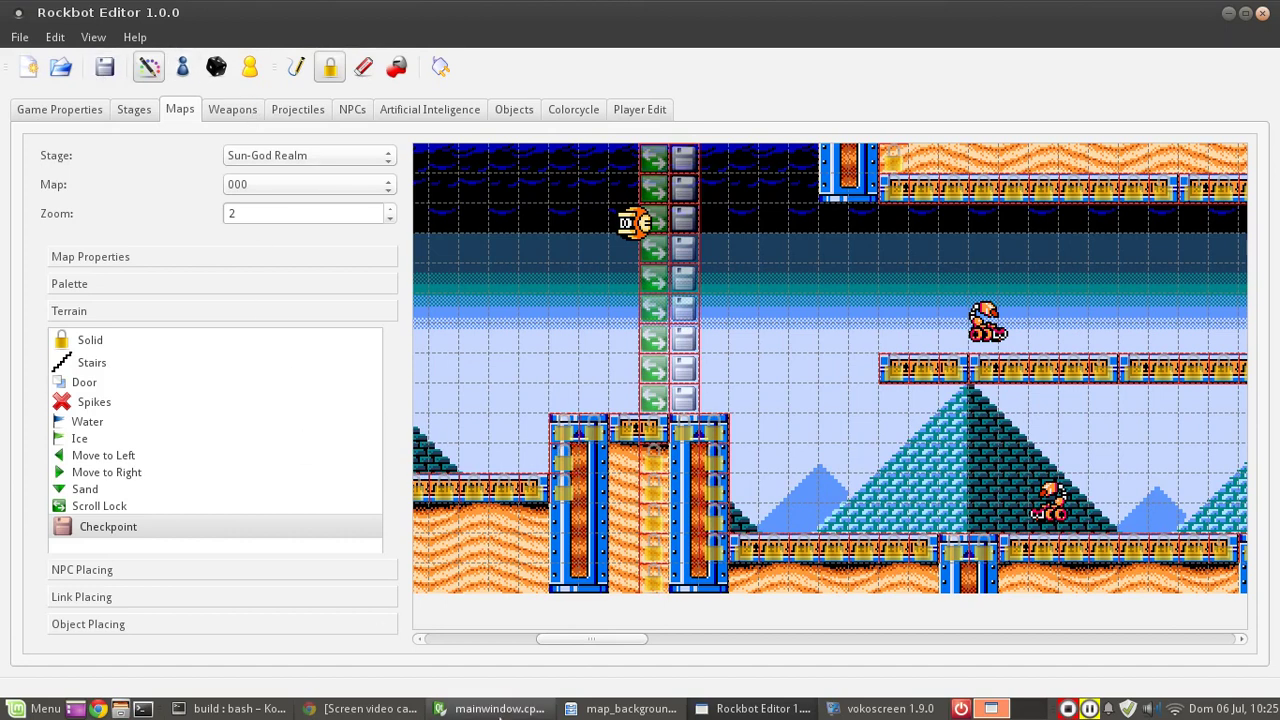
left_click(495, 708)
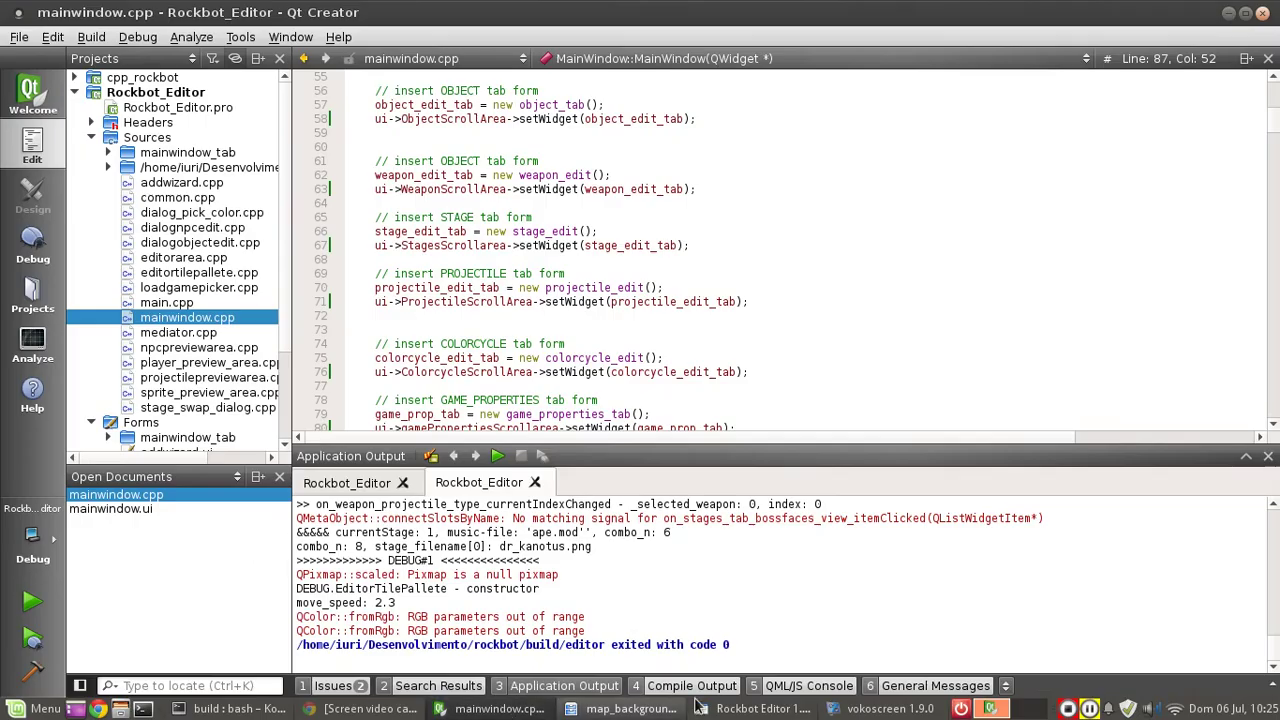
left_click(760, 708)
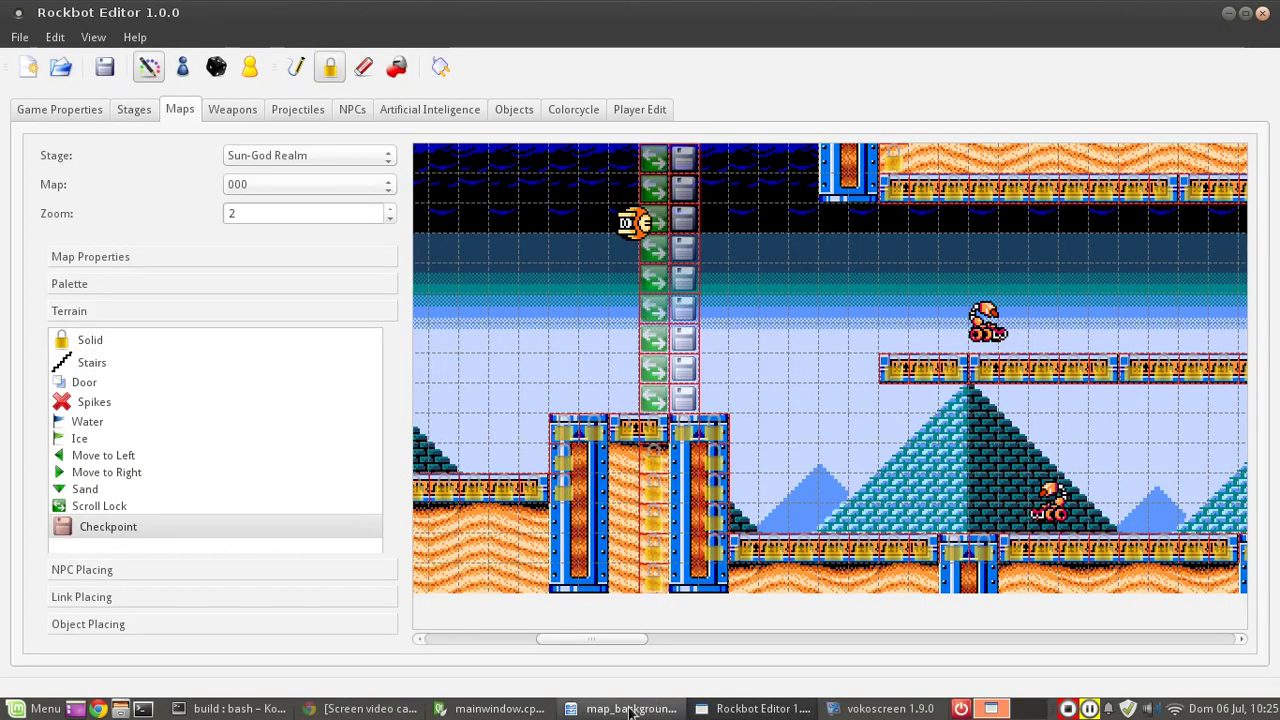
left_click(491, 709)
left_click(760, 708)
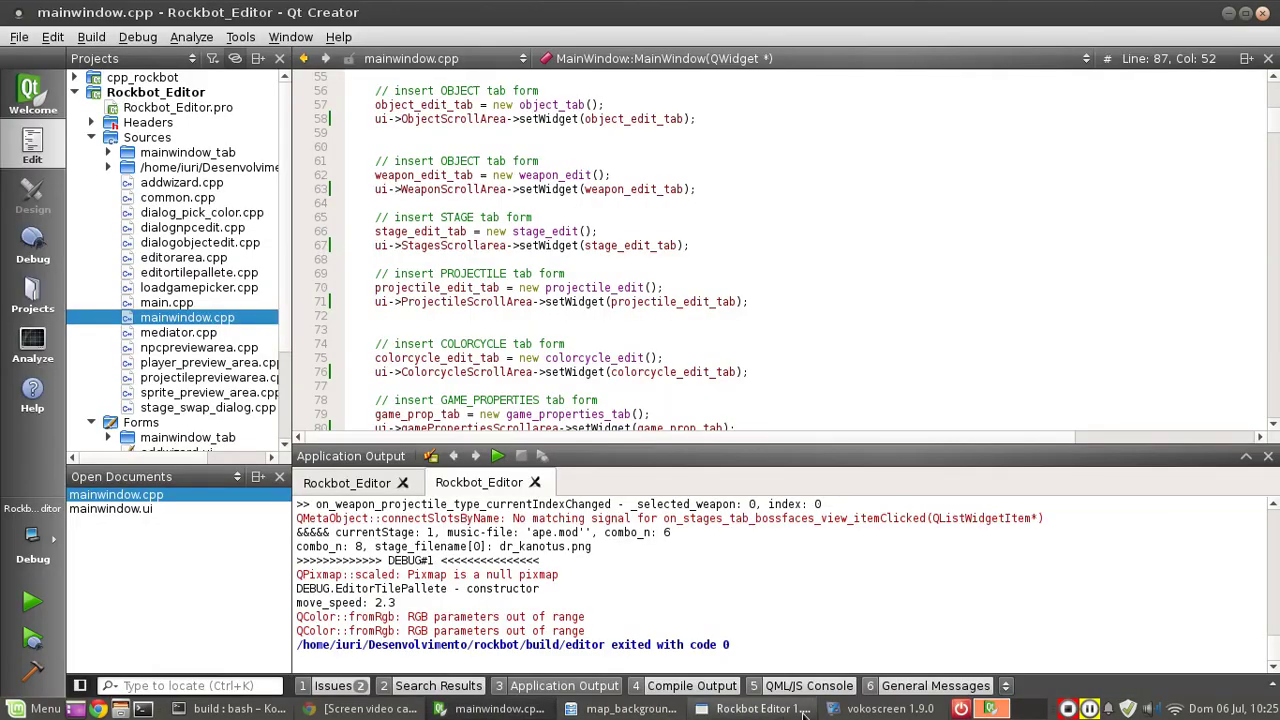
Examine the Sun-God Realm's map 000 from its beginning to the stairs beside the tall pillars.
left_click_drag(568, 630, 446, 640)
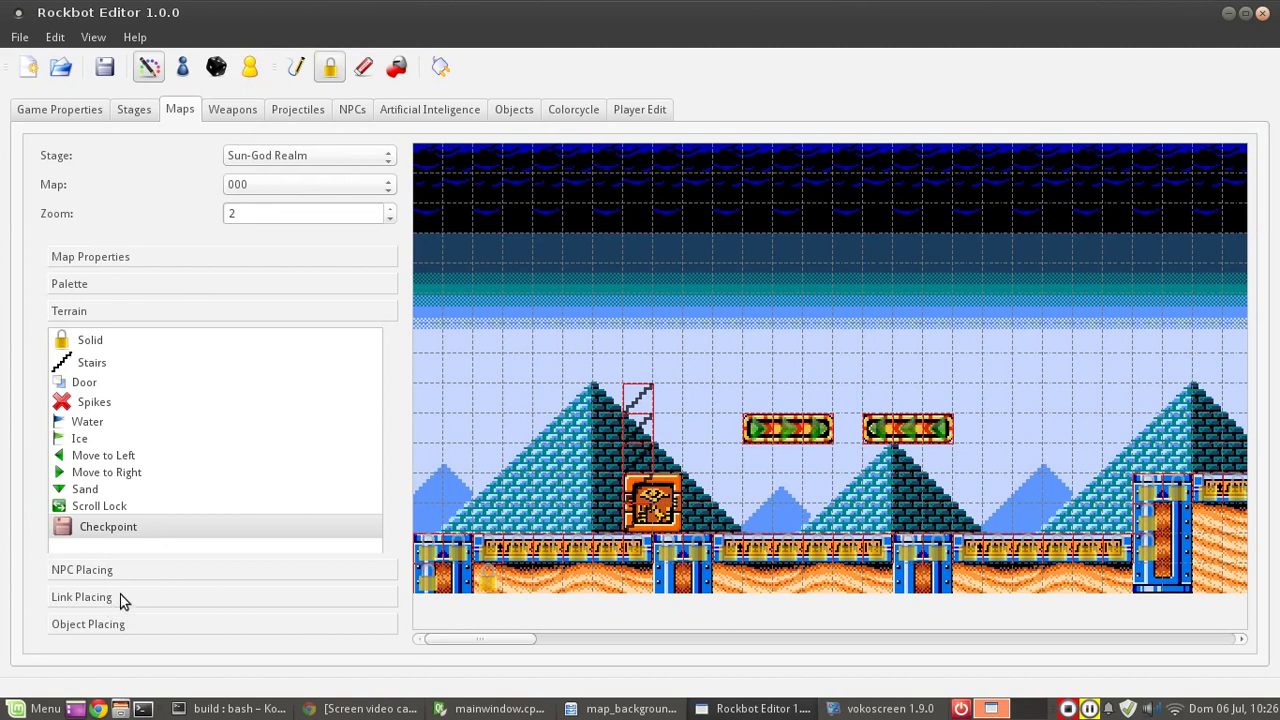
left_click_drag(479, 638, 662, 640)
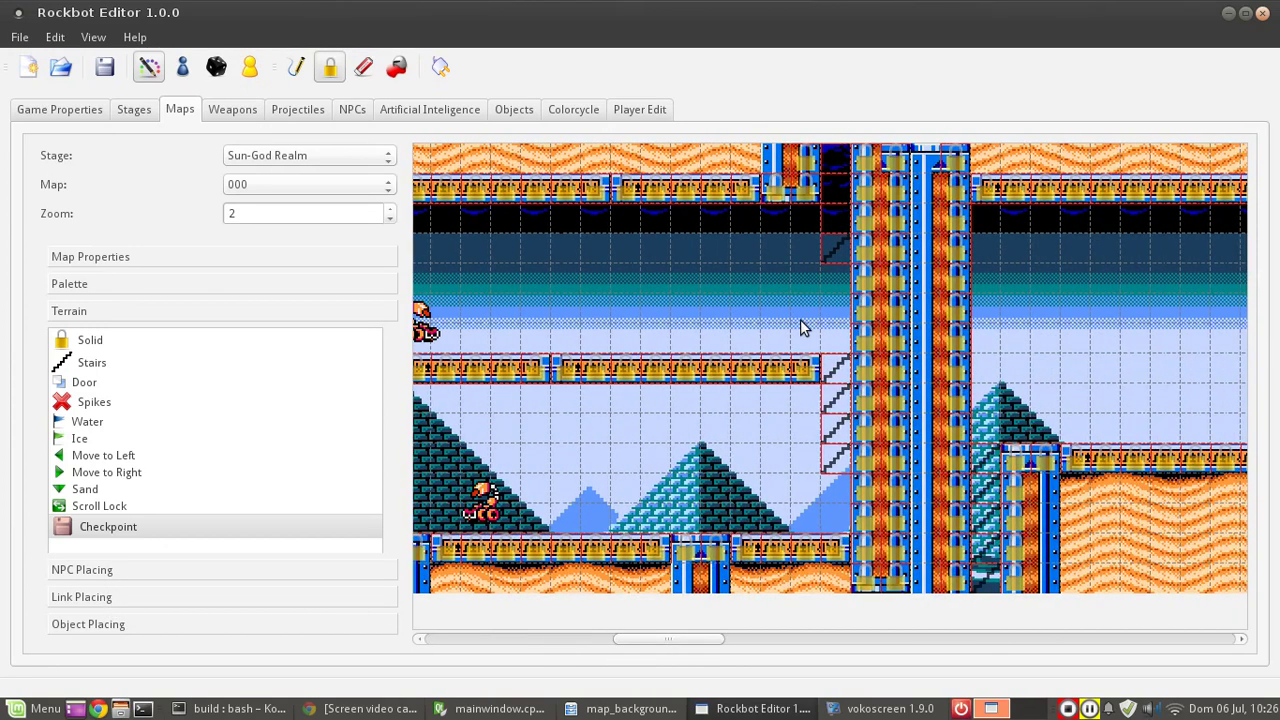